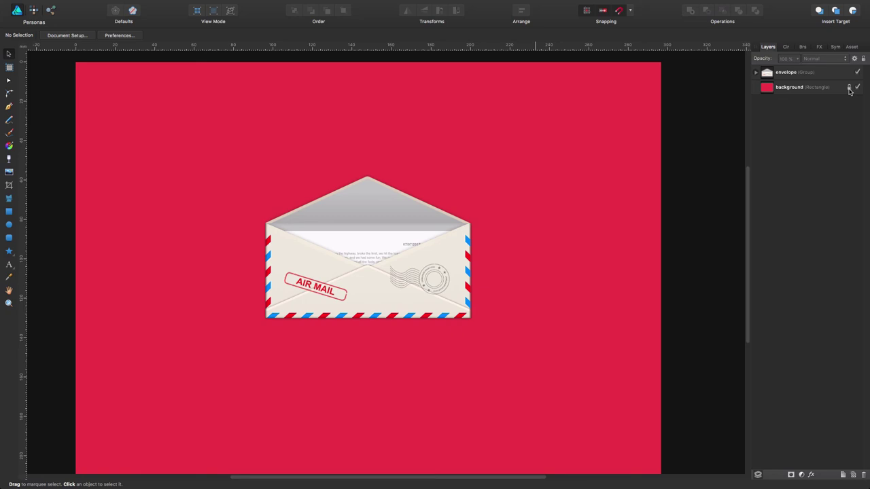
Lock the red background layer, then briefly expand and collapse the 'envelope' group's sublayers.
click(849, 88)
click(755, 72)
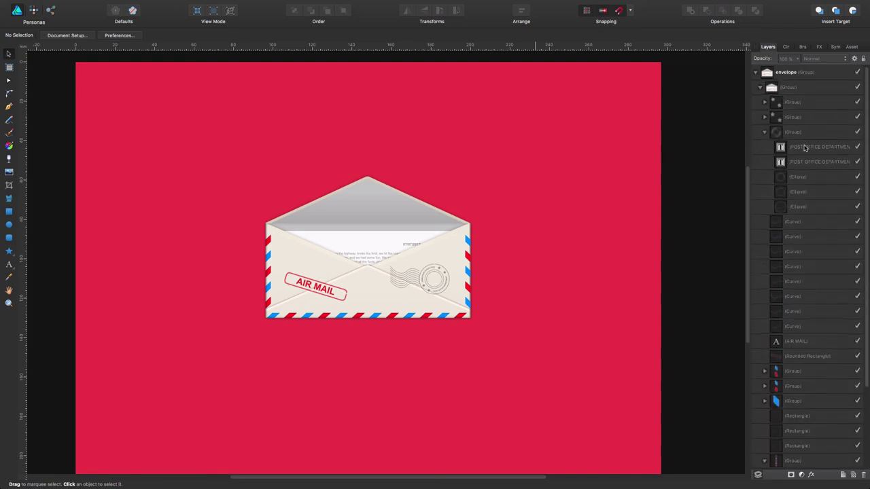
scroll(808, 301, down, 5)
scroll(808, 301, up, 5)
click(761, 87)
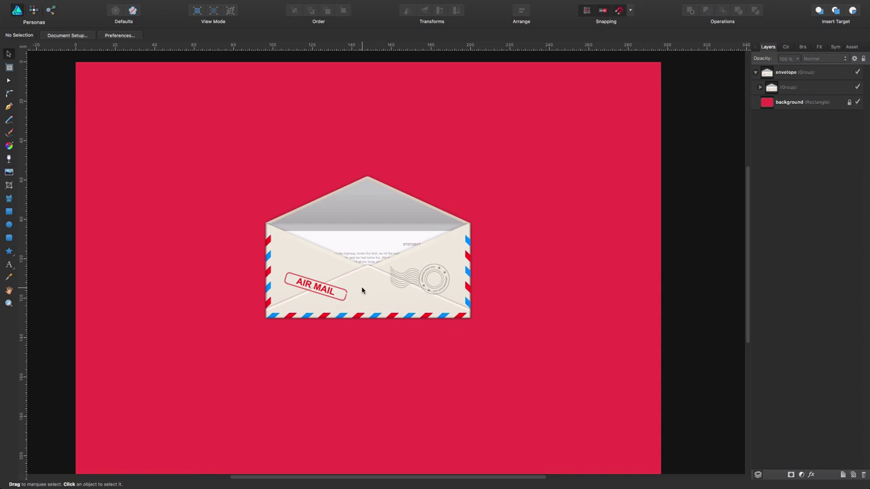
Drag the reference envelope group to the page's upper right and deselect it.
click(361, 291)
drag(375, 298, 544, 208)
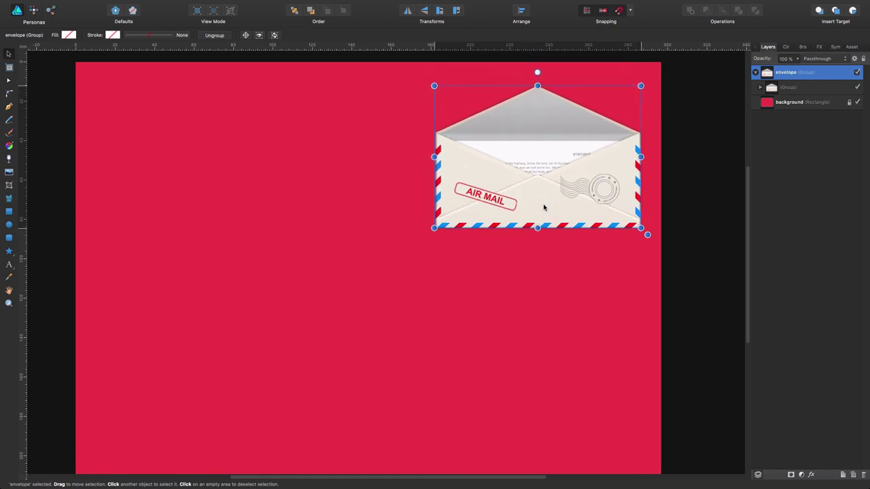
click(545, 307)
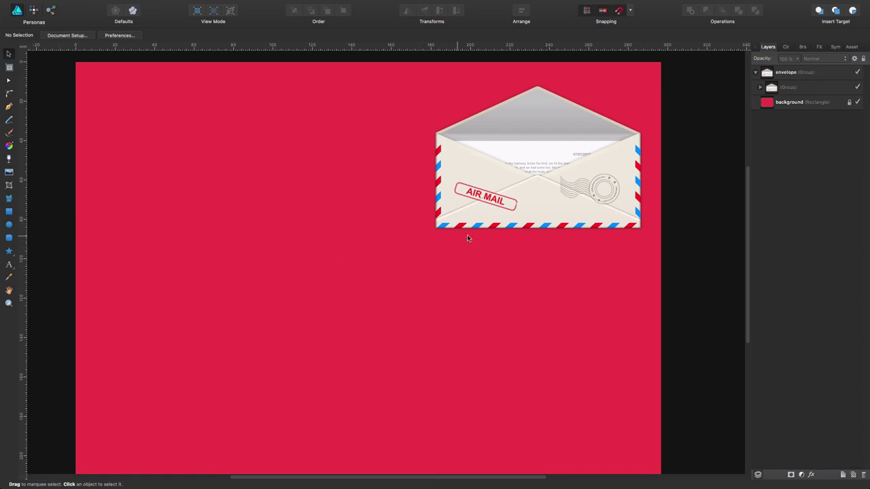
Draw a pale cream, strokeless rectangle left of the reference envelope as its body.
click(9, 213)
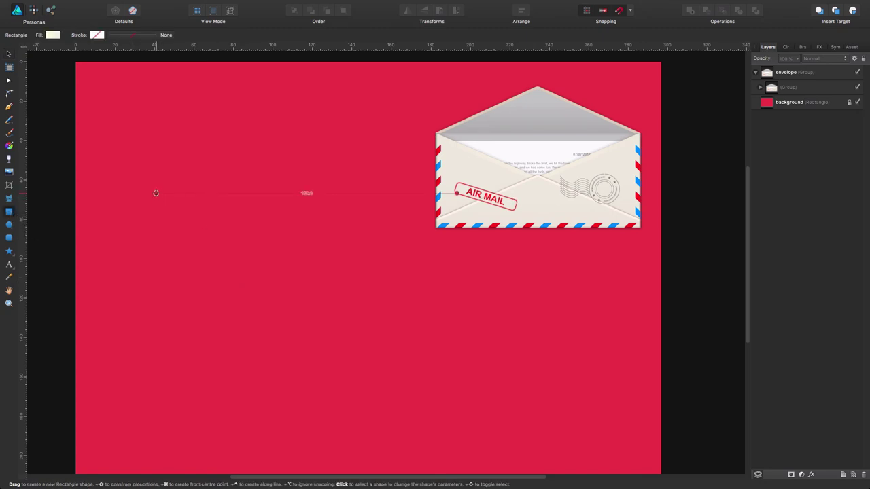
mouse_move(157, 193)
mouse_down()
mouse_move(164, 210)
mouse_move(277, 244)
mouse_move(347, 301)
mouse_move(373, 306)
mouse_move(361, 291)
mouse_up()
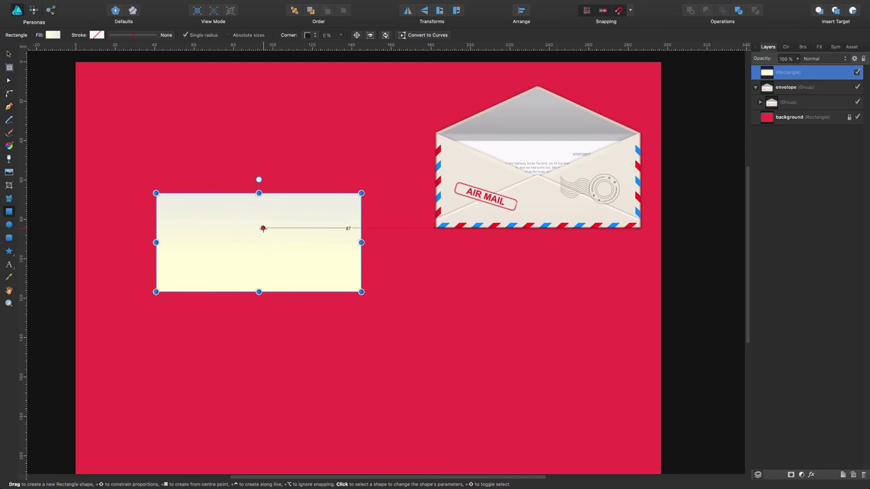
key(v)
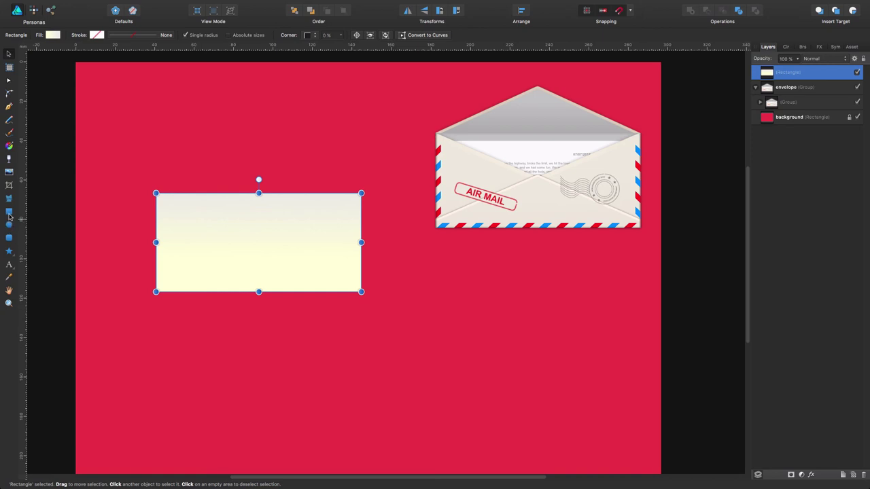
Draw a triangle above the rectangle, then align and stretch it to the rectangle's full width.
click(12, 256)
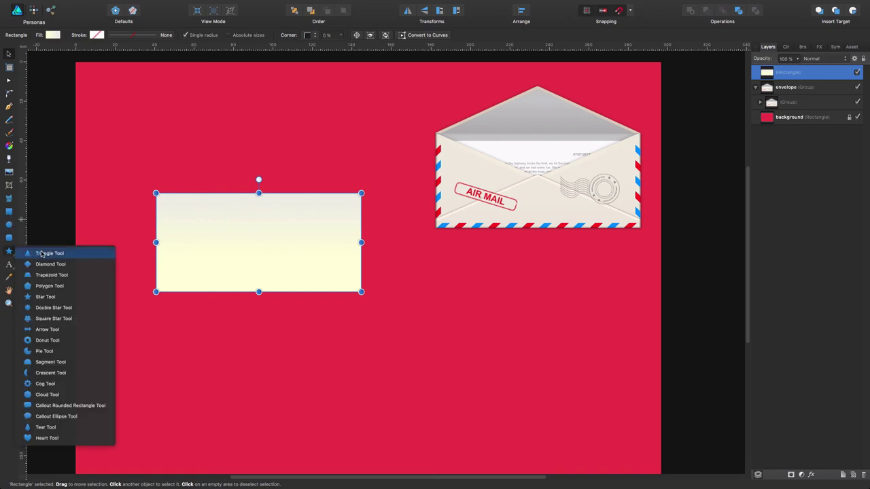
click(41, 253)
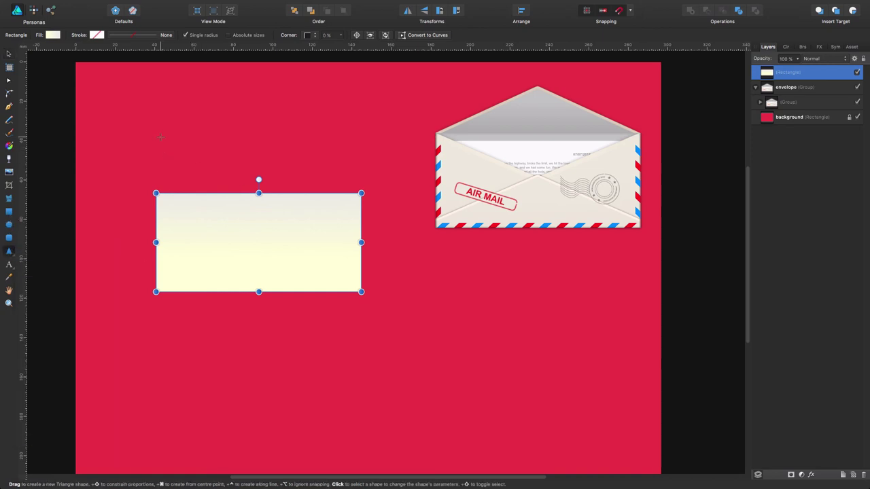
drag(161, 138, 361, 193)
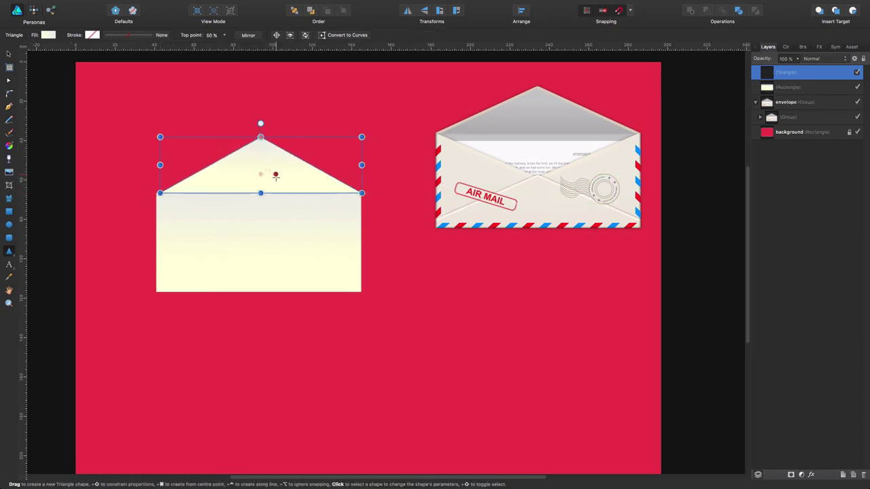
key(v)
drag(270, 176, 266, 175)
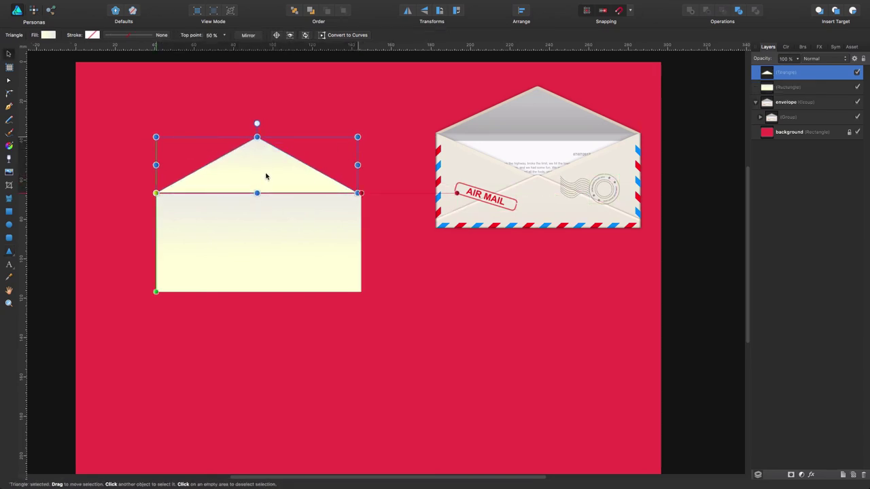
drag(357, 165, 362, 165)
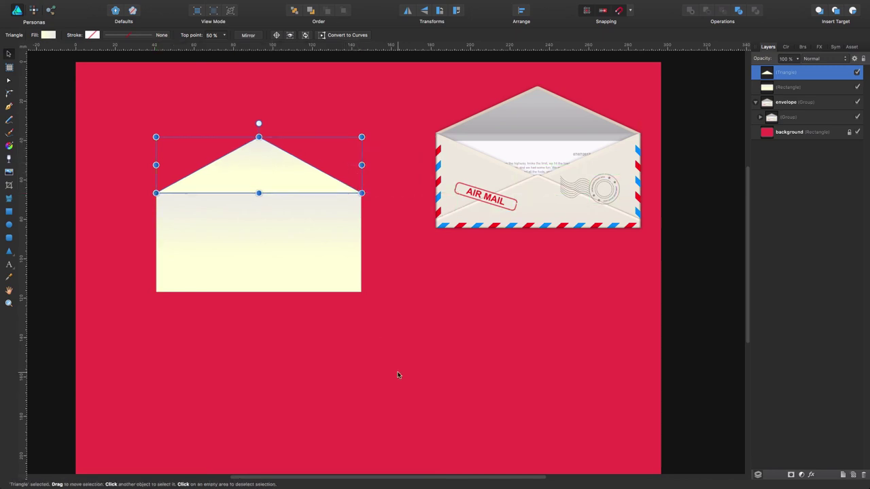
click(398, 347)
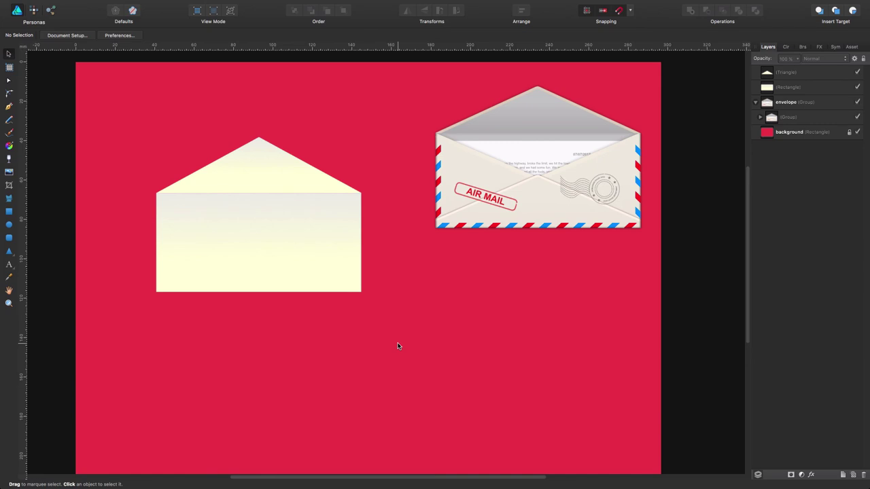
click(275, 184)
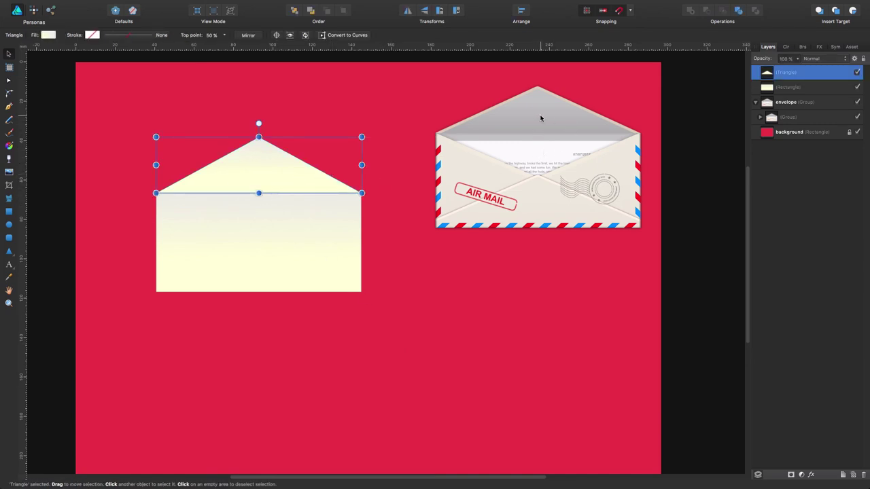
Try pasting the reference flap's style onto the new triangle, then undo it.
key(a)
click(533, 125)
click(533, 119)
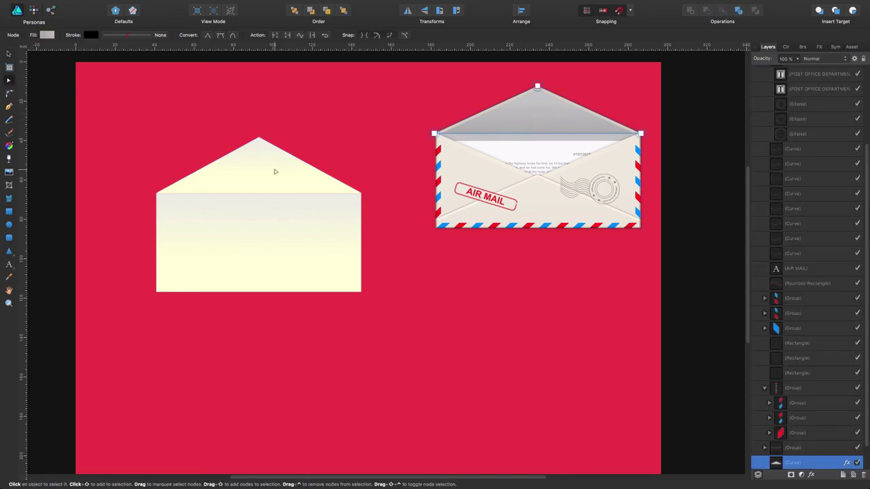
click(275, 169)
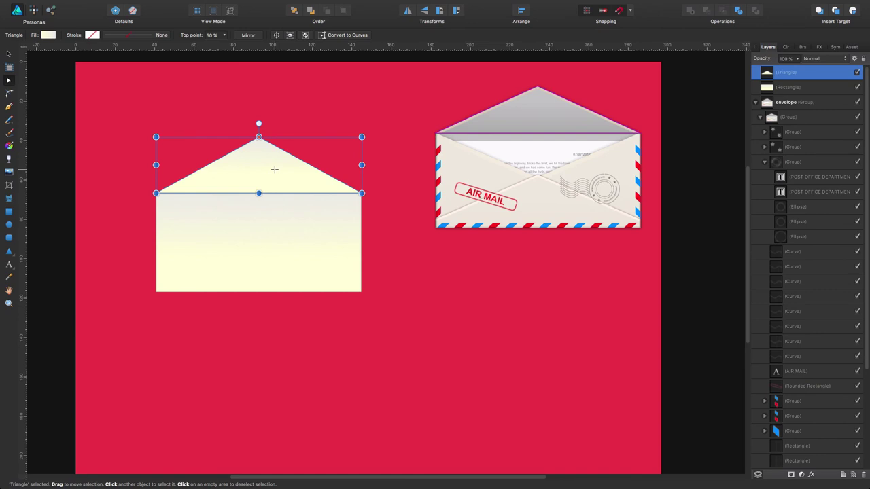
key(super+shift+v)
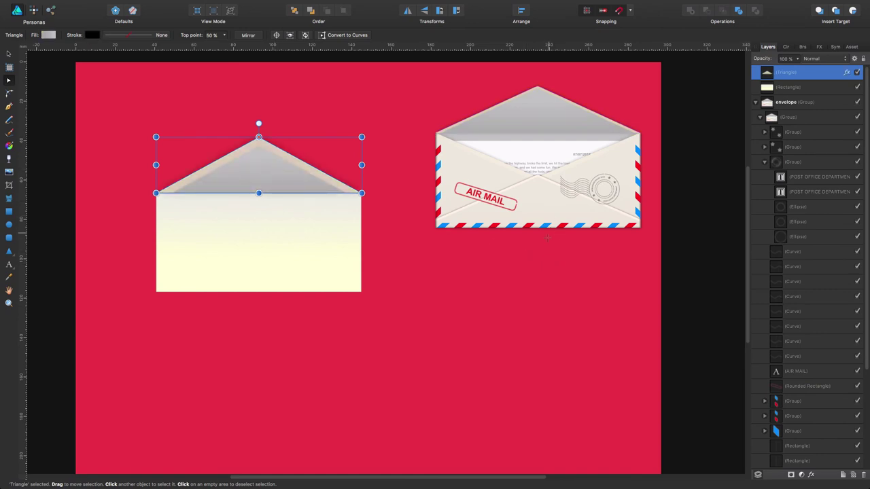
click(527, 286)
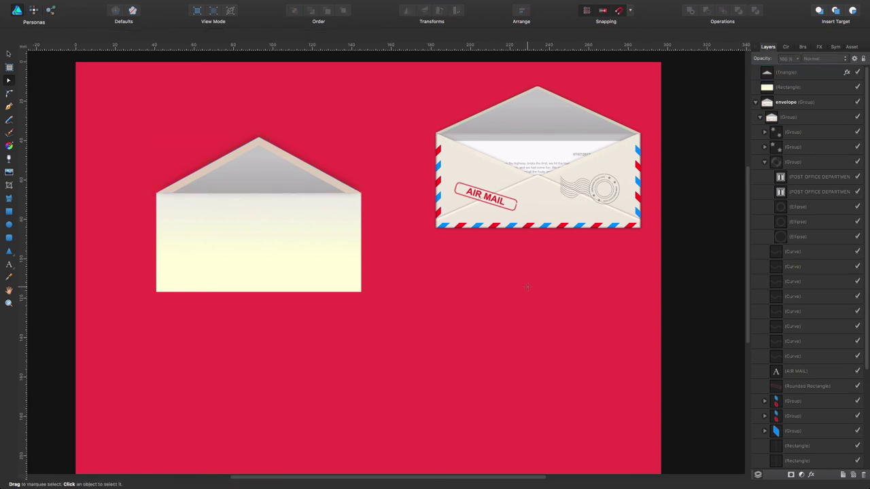
key(super+z)
key(super+z)
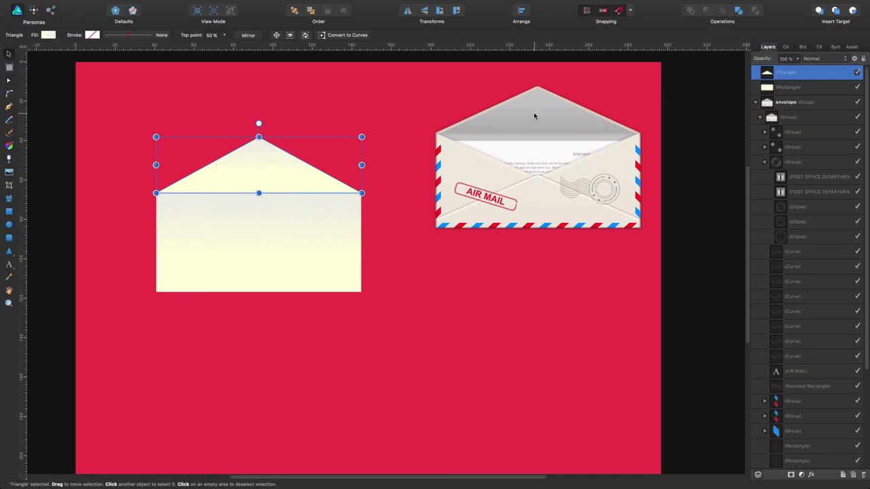
Inspect the reference flap's fill gradient and its shadow effects.
key(a)
click(559, 124)
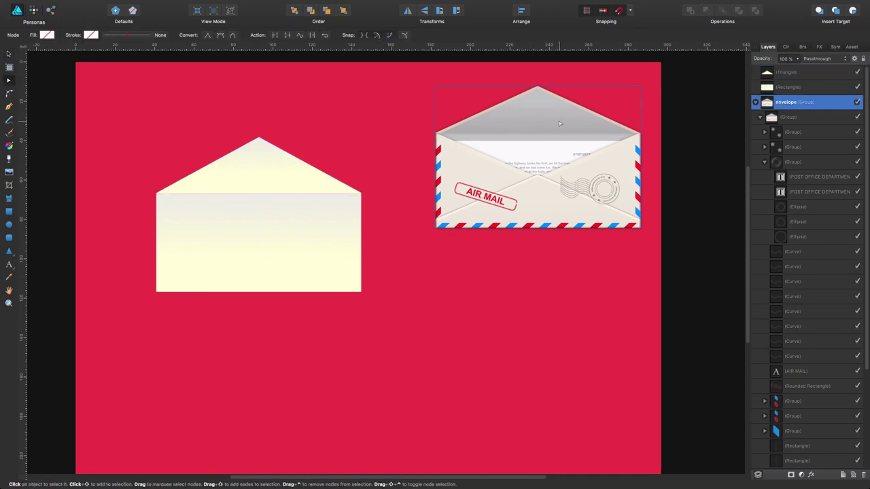
click(548, 121)
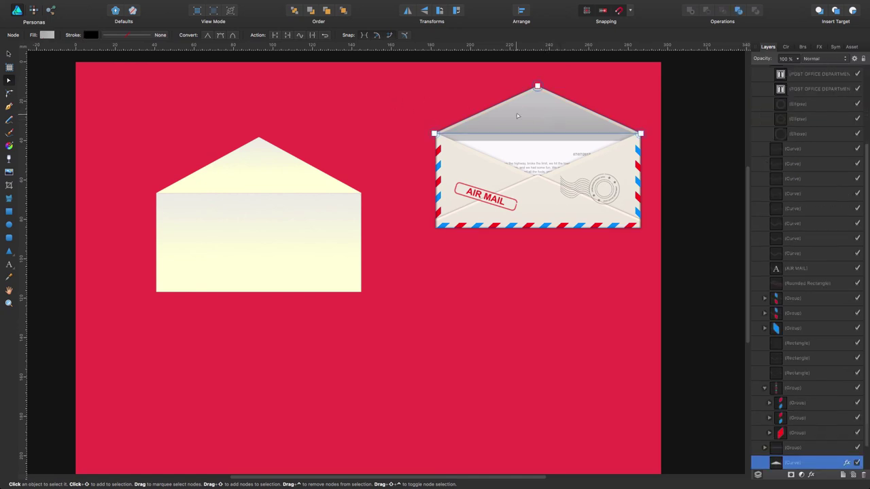
click(47, 35)
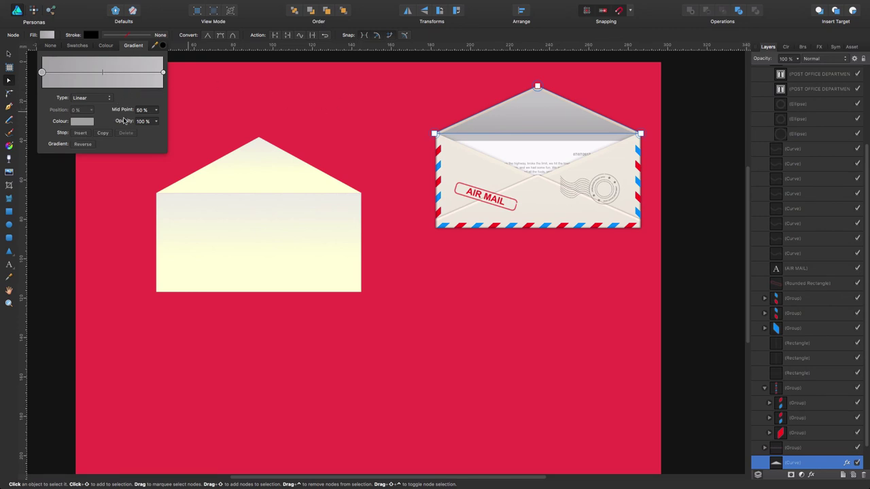
click(819, 47)
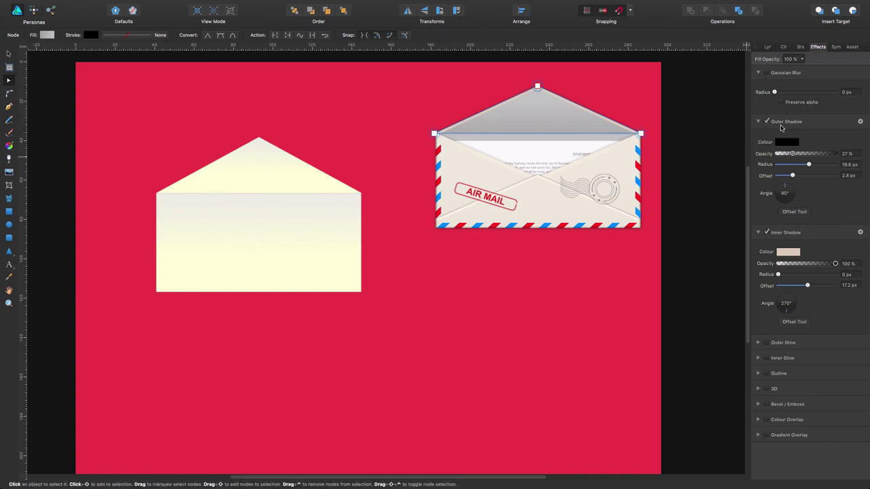
click(647, 116)
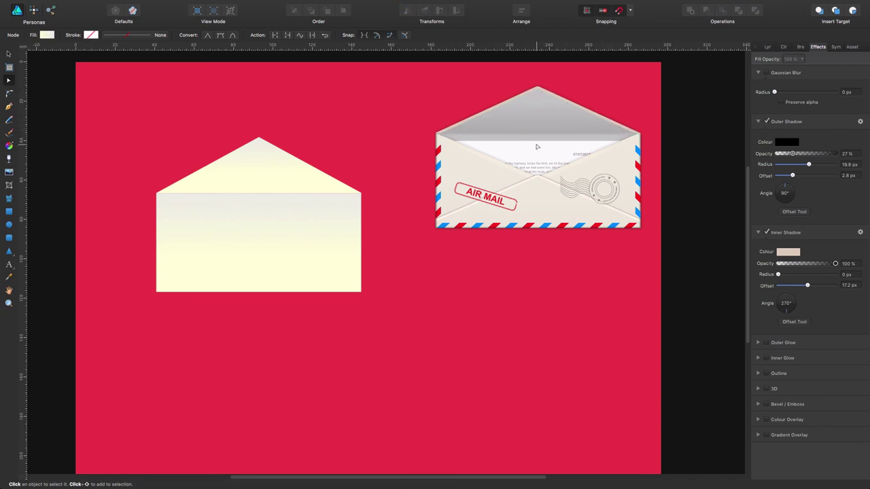
click(260, 167)
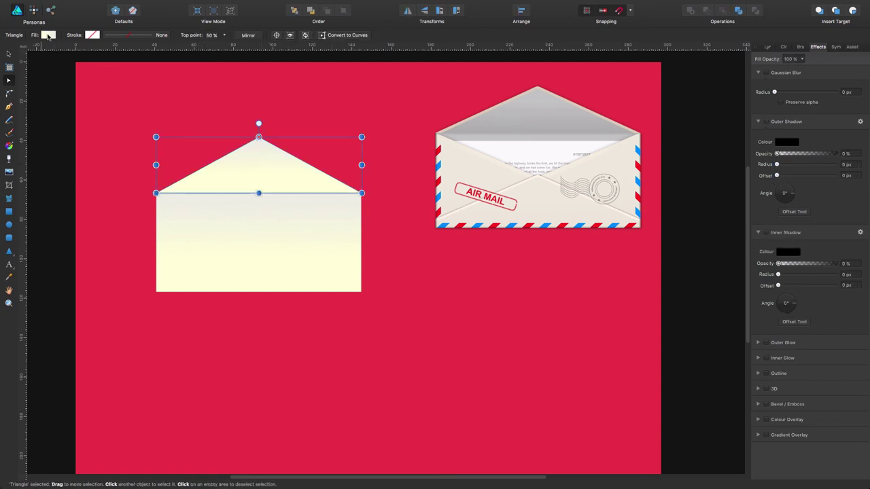
click(48, 34)
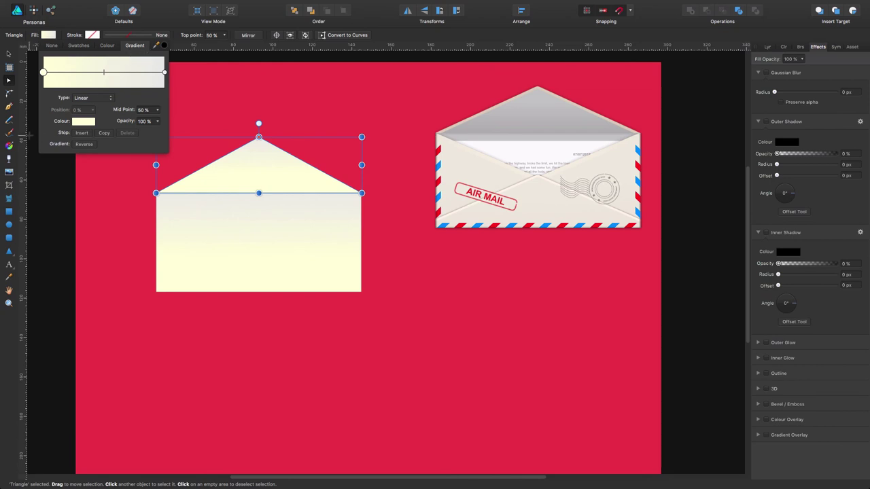
click(10, 146)
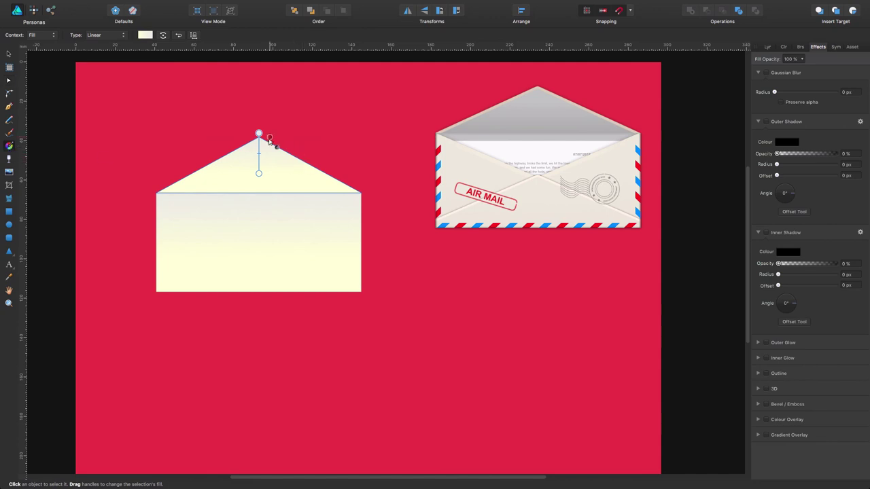
mouse_move(260, 131)
mouse_down()
mouse_move(297, 145)
mouse_move(186, 212)
mouse_move(268, 133)
mouse_move(336, 208)
mouse_move(258, 137)
mouse_up()
click(9, 80)
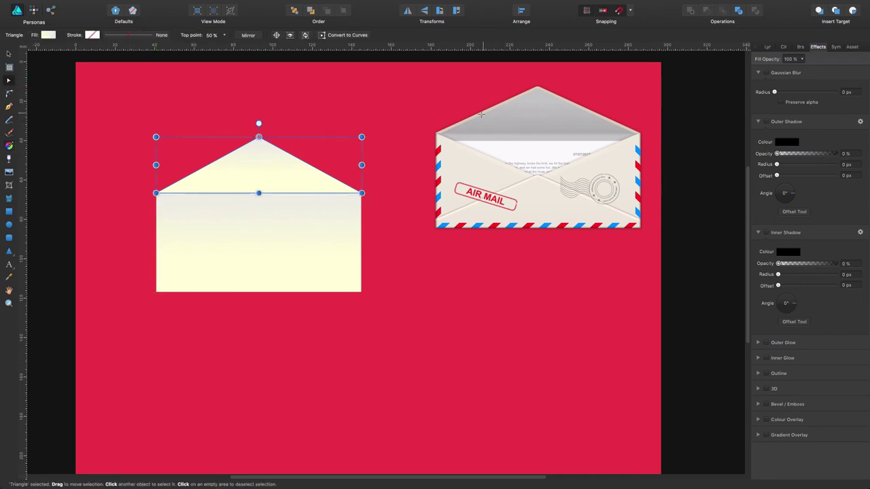
key(a)
click(541, 112)
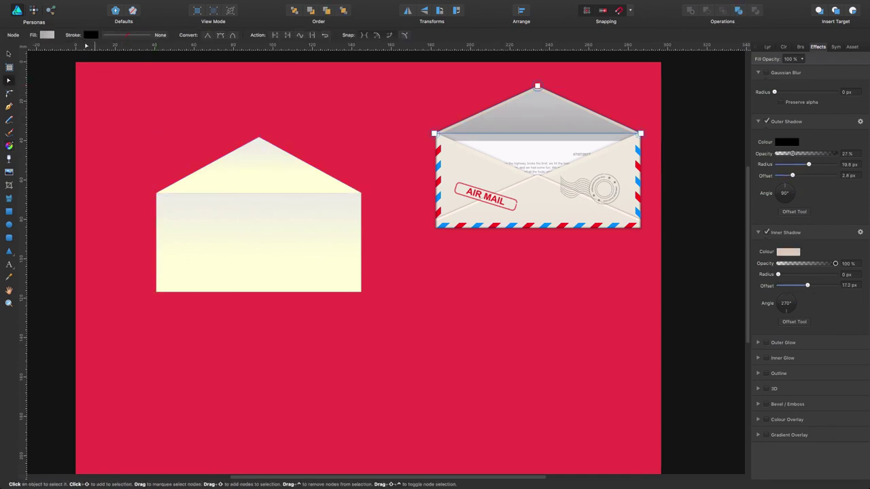
click(46, 34)
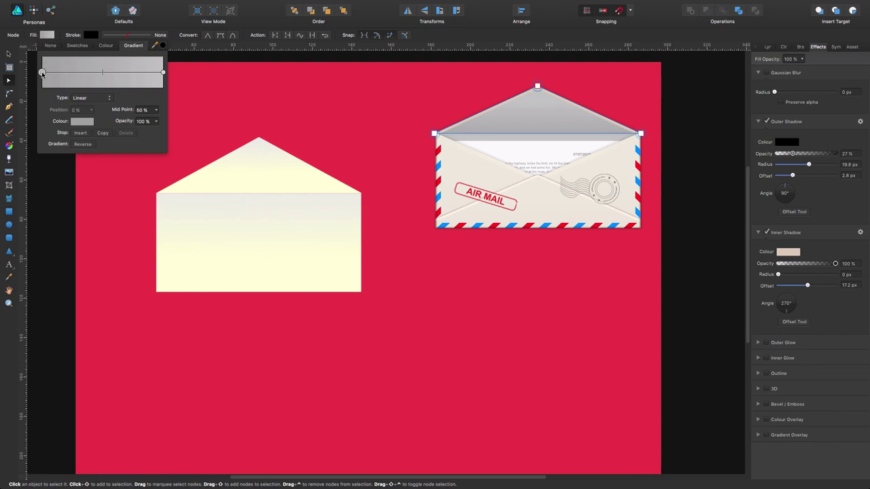
click(79, 122)
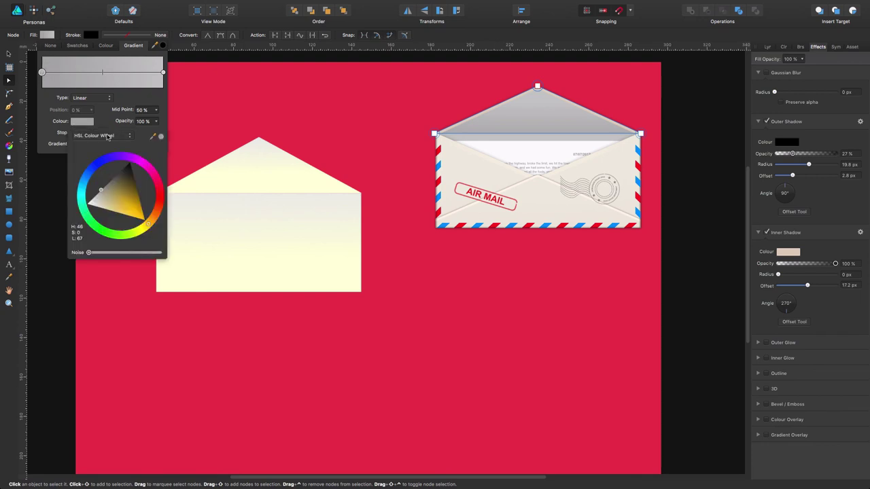
click(102, 136)
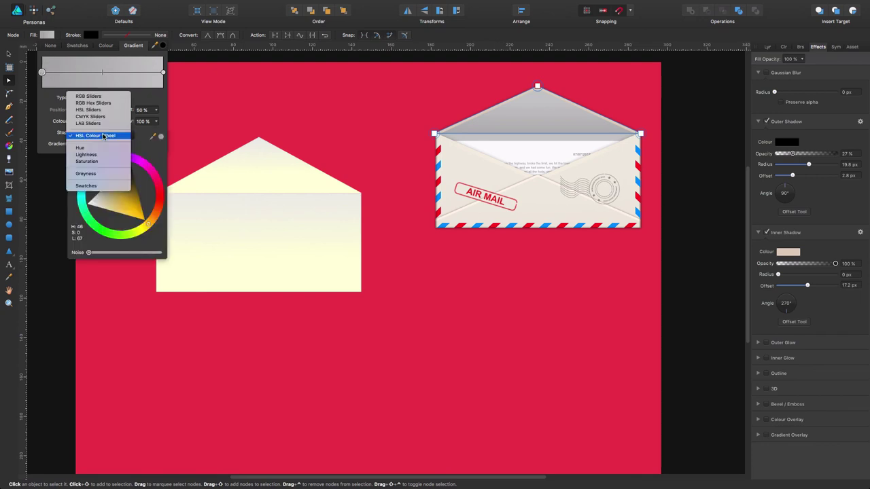
click(93, 103)
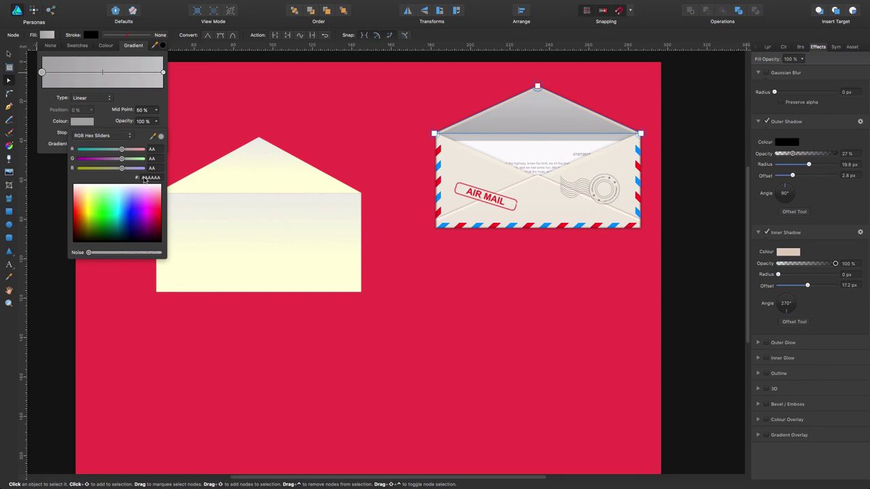
click(219, 181)
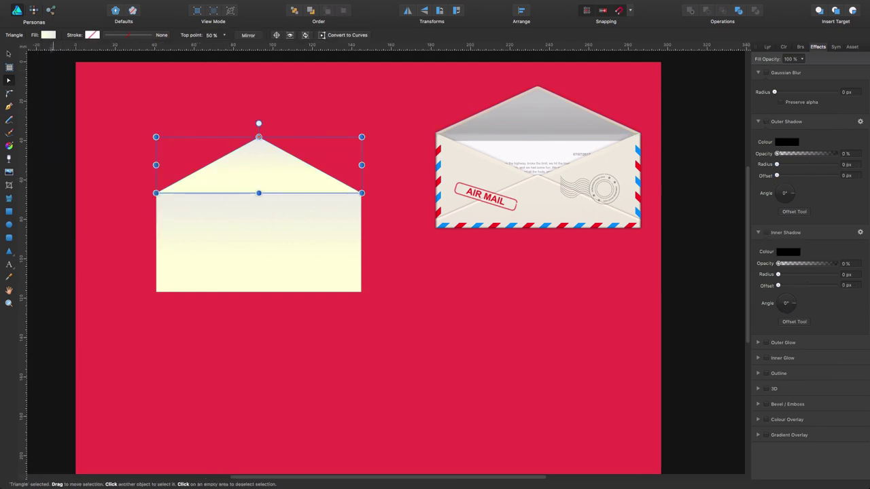
Set the triangle gradient's left stop to grey AAAAAA.
click(48, 34)
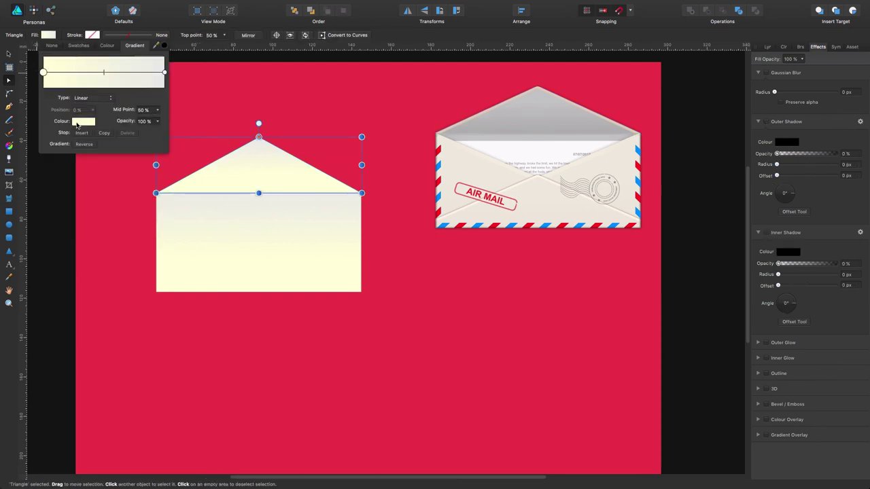
click(77, 125)
click(157, 177)
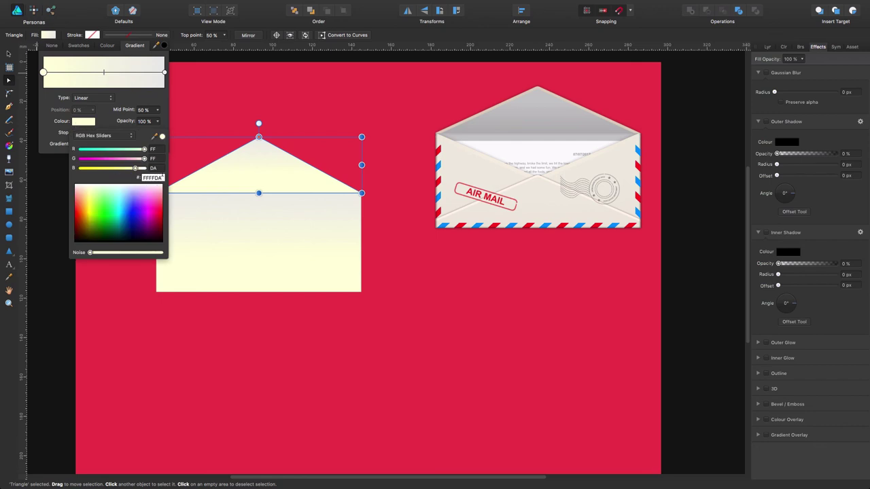
drag(162, 175, 127, 174)
text(aaaaaa)
key(Return)
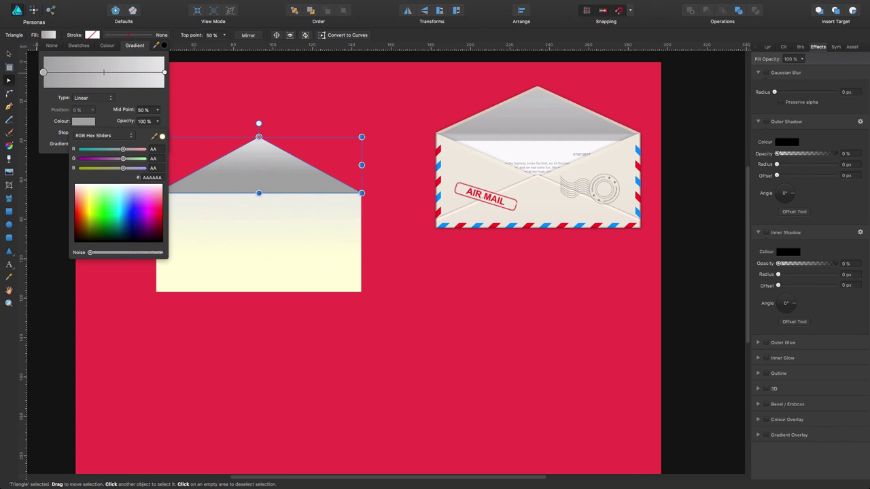
click(560, 115)
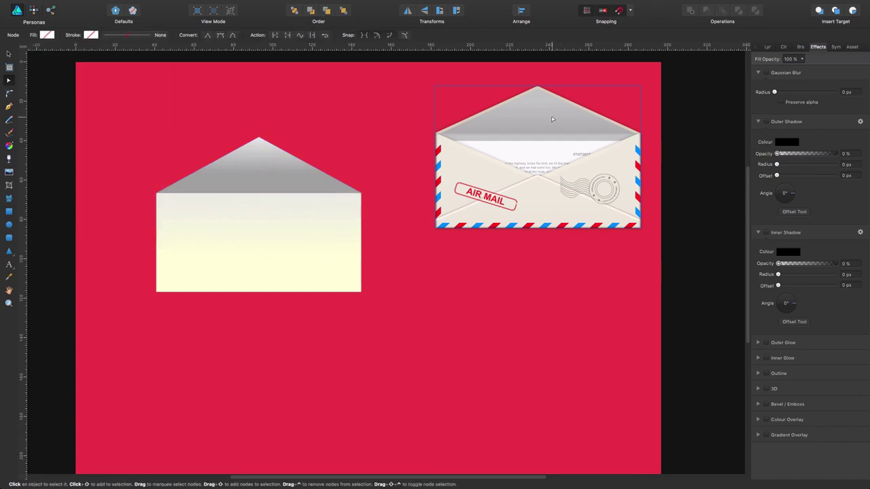
Check the hex colour of the reference flap's right gradient stop.
click(553, 119)
click(46, 35)
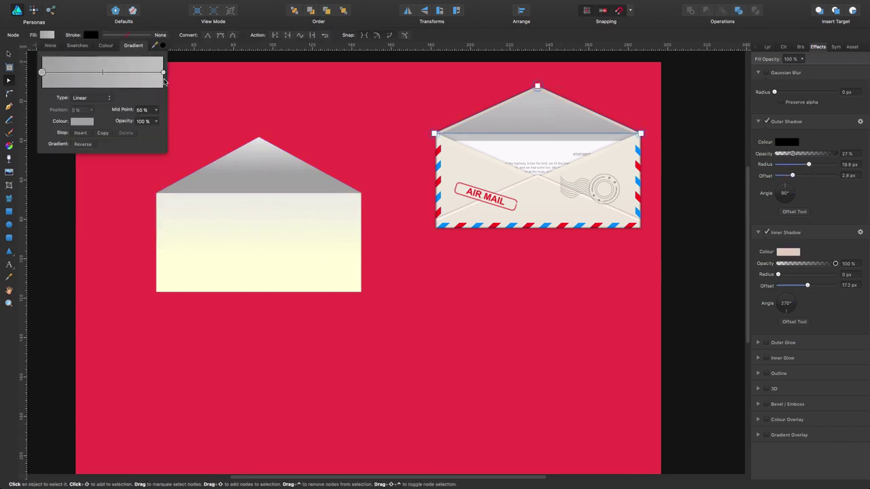
click(164, 73)
click(81, 121)
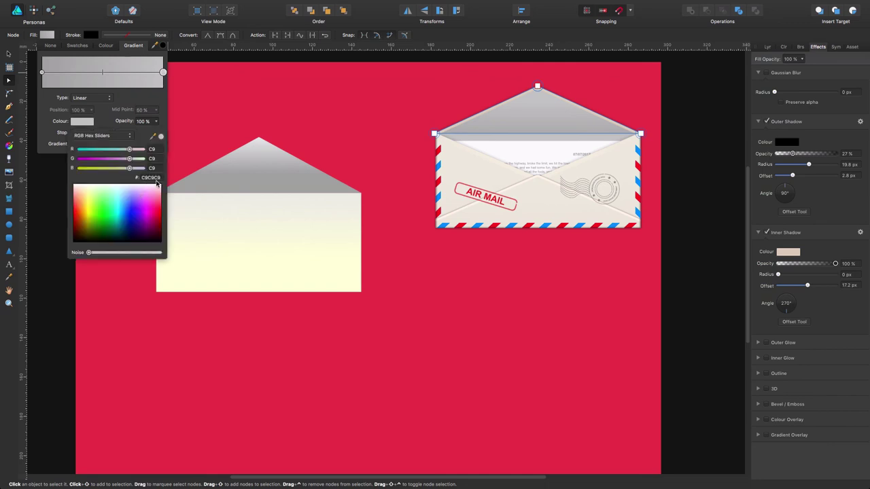
Set the triangle gradient's right stop to grey C9C9C9.
click(235, 171)
click(48, 35)
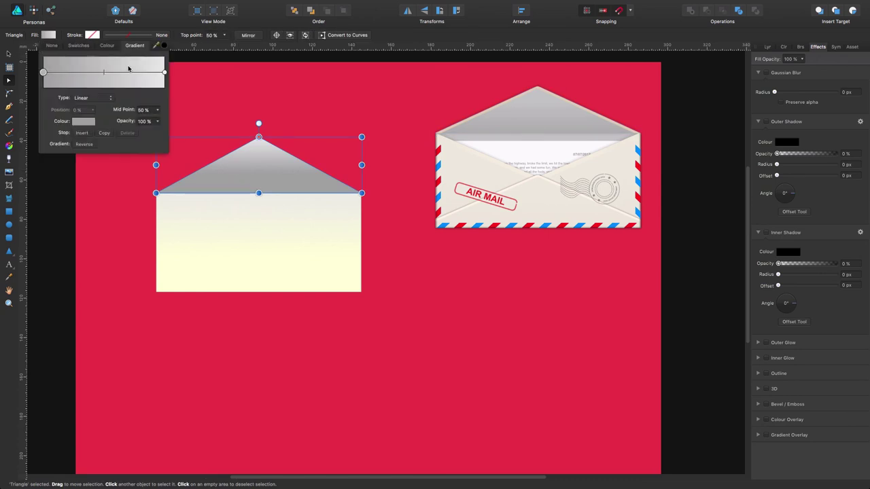
click(81, 122)
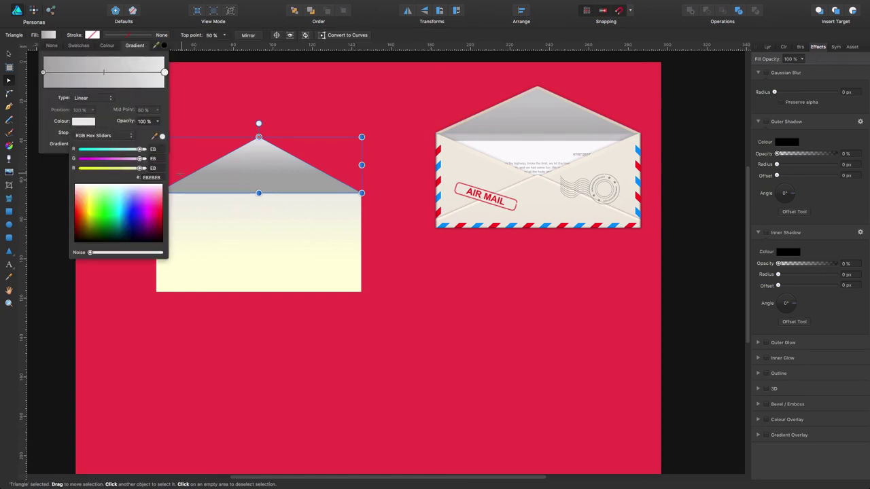
click(157, 179)
text(c9c9c9)
key(Return)
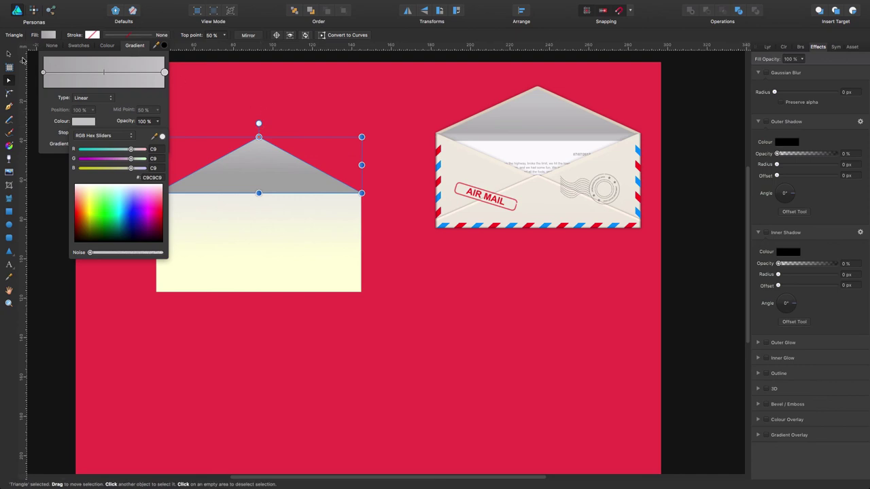
click(295, 120)
click(295, 120)
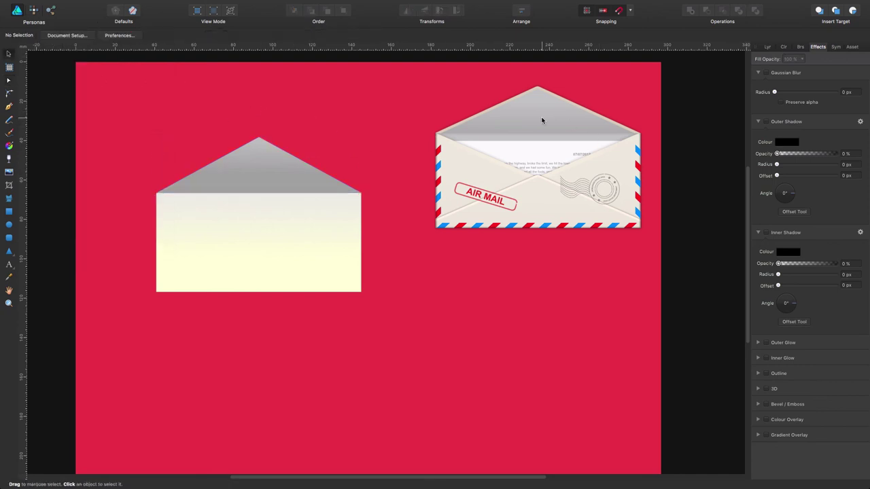
Move the flap's gradient handles down from the apex with the Fill Tool.
click(272, 184)
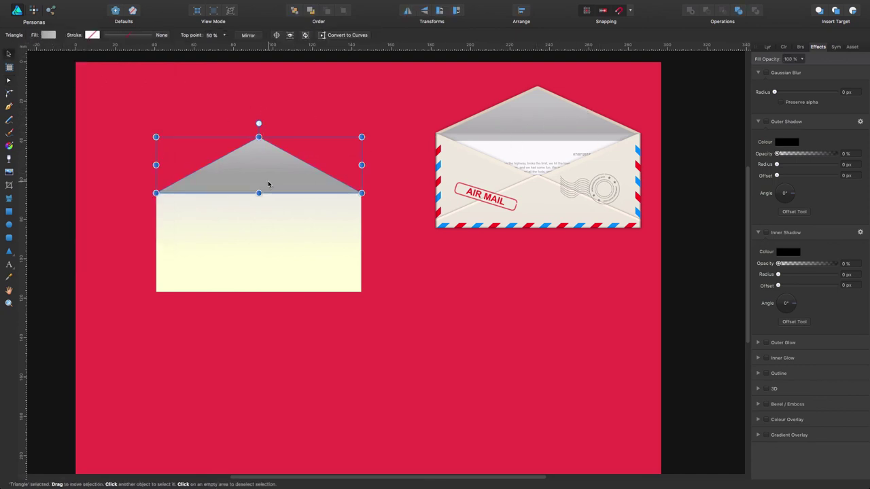
click(9, 147)
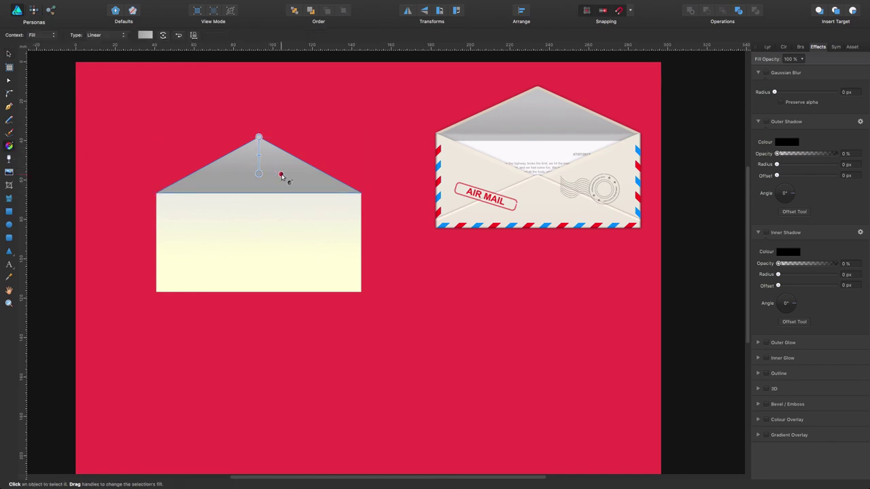
drag(258, 175, 258, 183)
drag(257, 137, 258, 161)
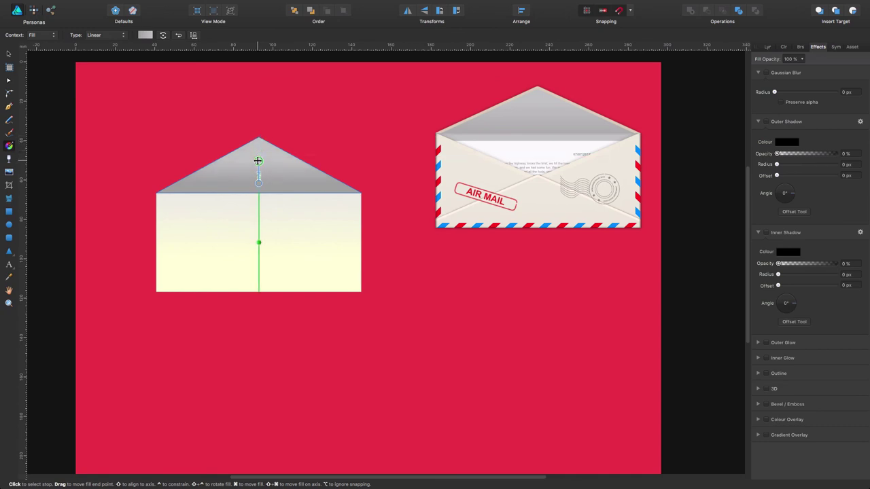
click(335, 136)
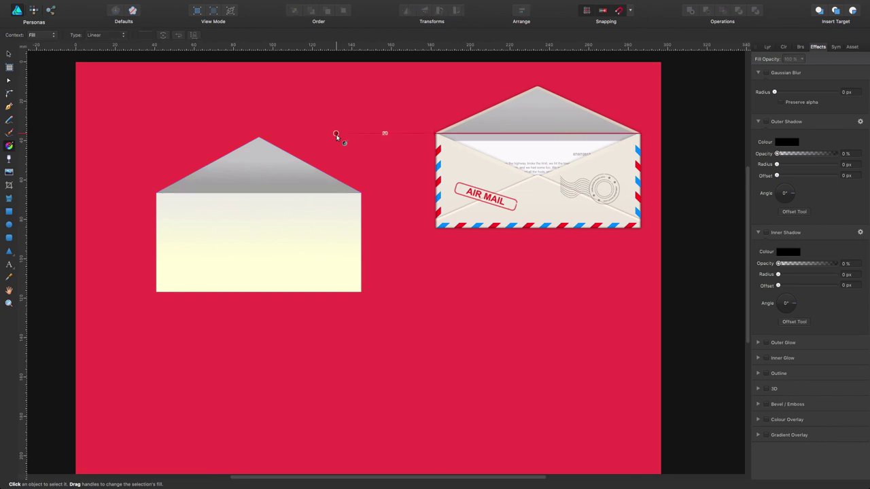
click(535, 135)
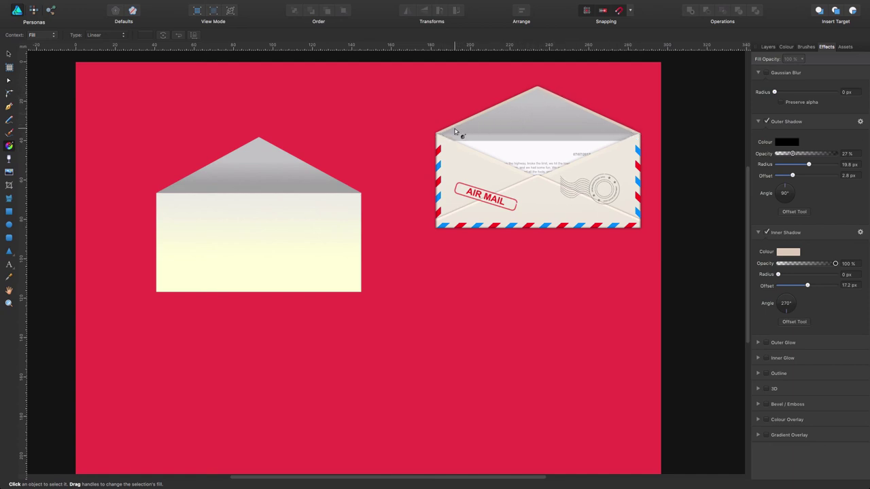
click(767, 233)
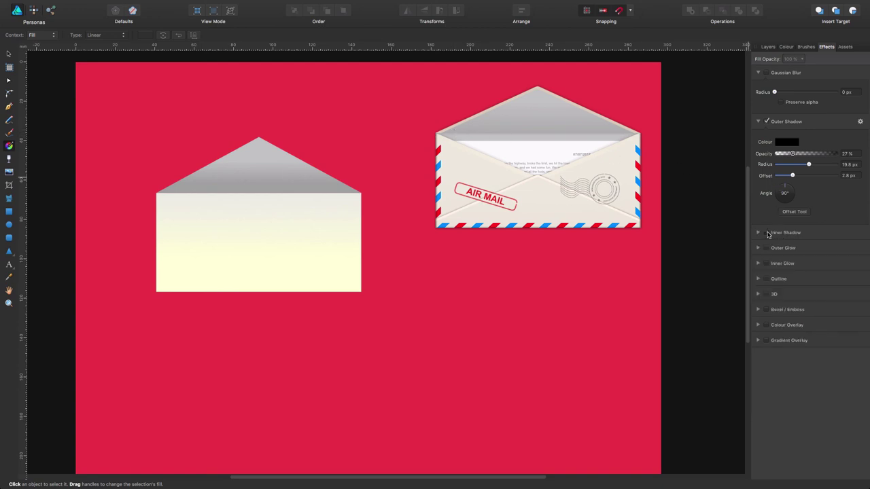
click(767, 233)
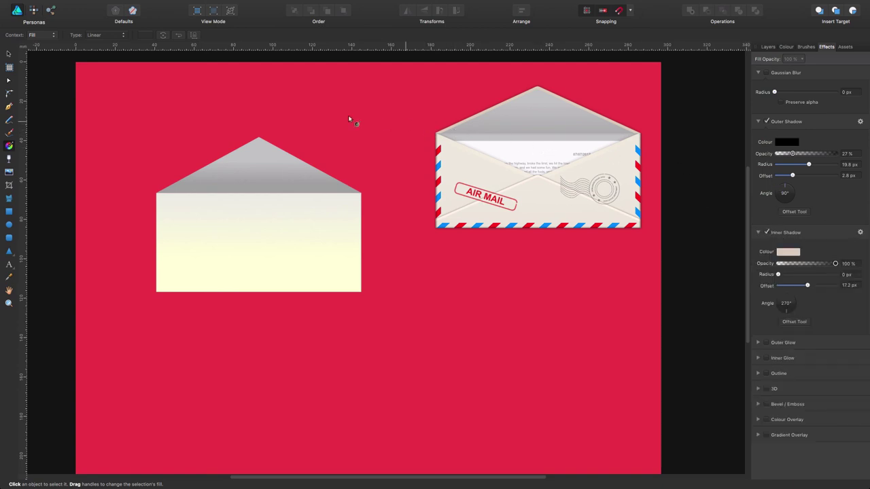
key(a)
click(537, 120)
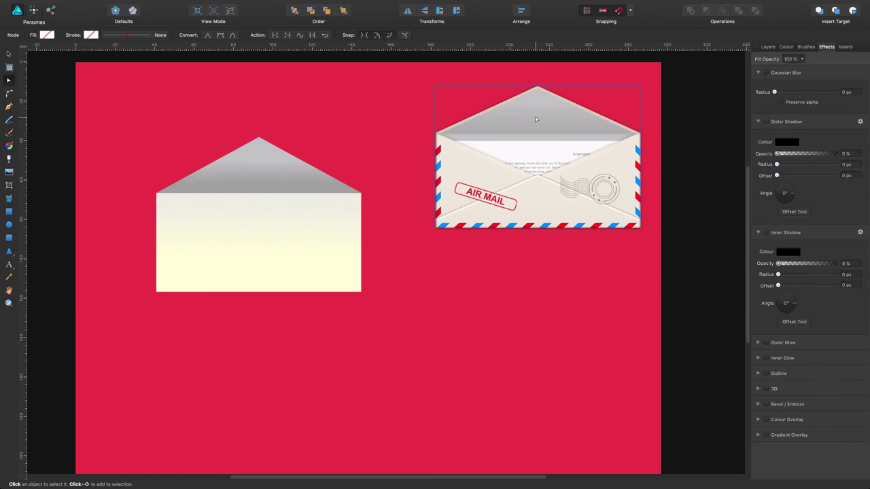
click(768, 47)
scroll(826, 332, down, 5)
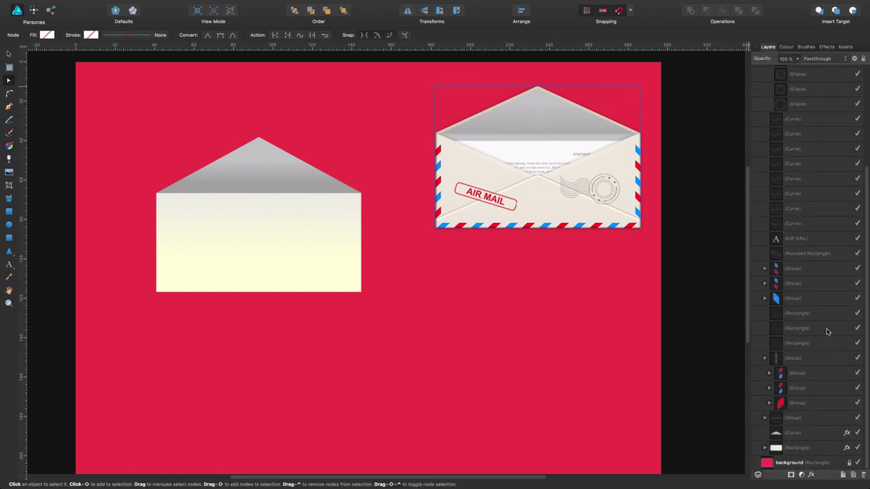
click(813, 435)
click(857, 432)
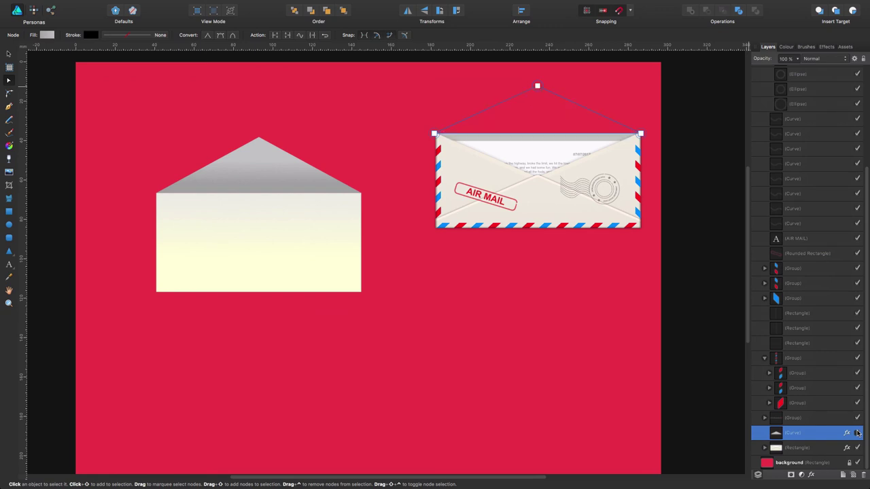
click(857, 433)
click(827, 46)
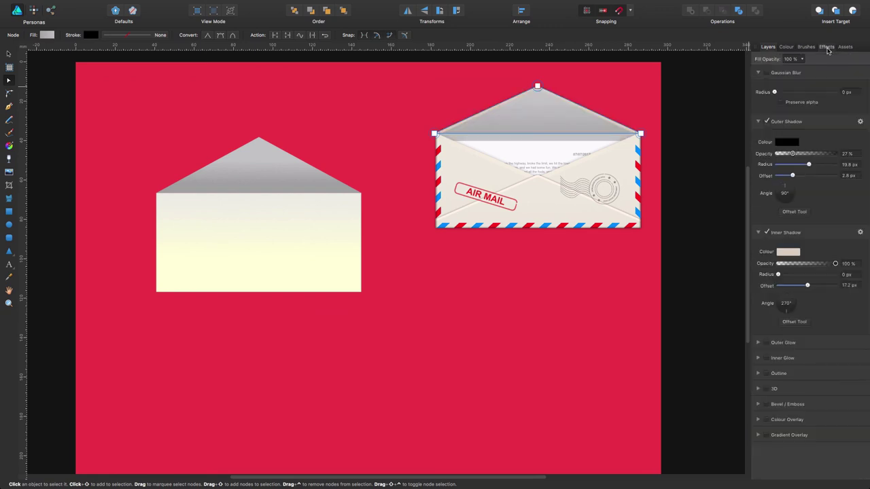
click(767, 232)
click(767, 233)
click(767, 232)
click(767, 233)
Copy the reference flap's inner shadow colour, hex E1D1C0.
click(265, 174)
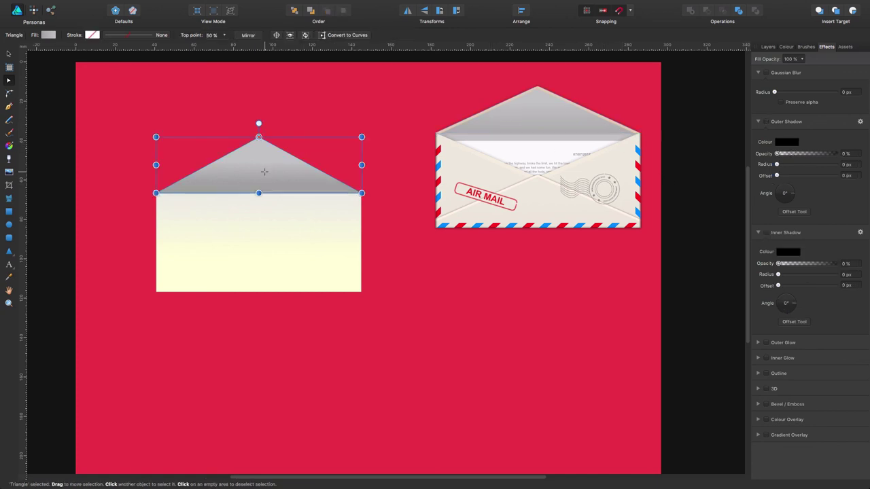
key(a)
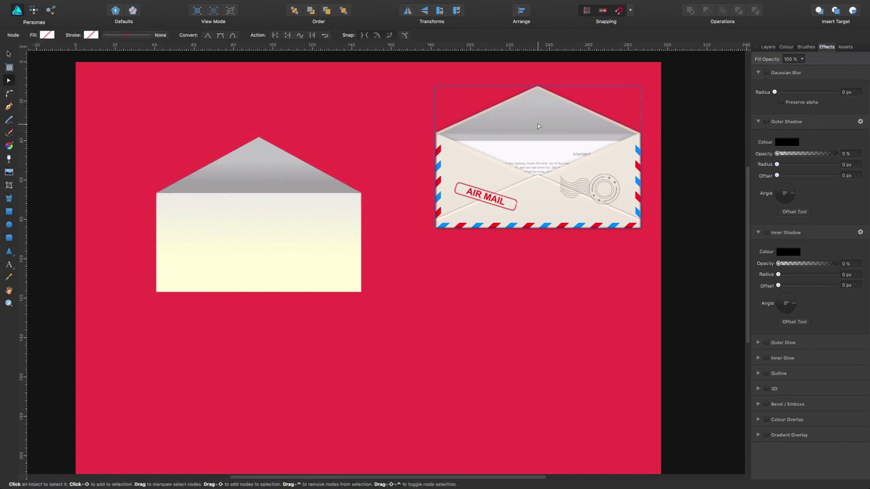
click(538, 125)
click(788, 252)
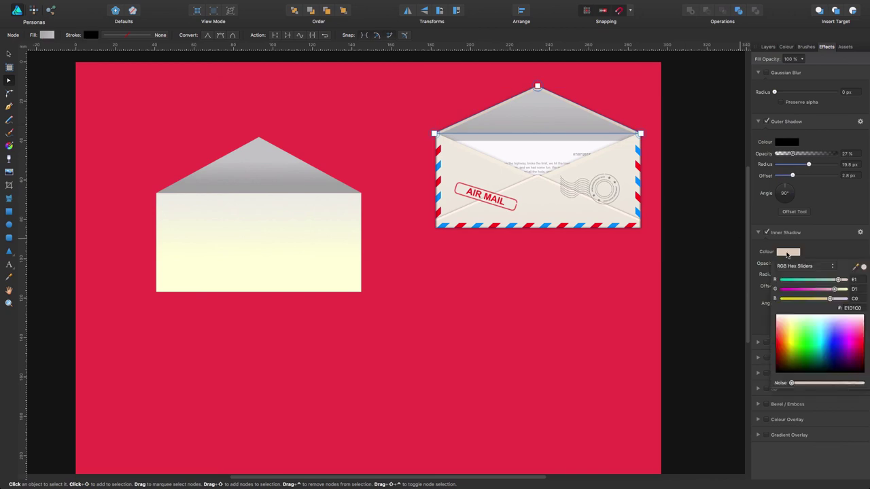
click(858, 308)
double_click(862, 308)
key(super+c)
click(303, 167)
Add a beige E1D1C0 inner shadow to the new flap, 100% opacity, 6.5 px radius, 9.1 px offset.
click(303, 167)
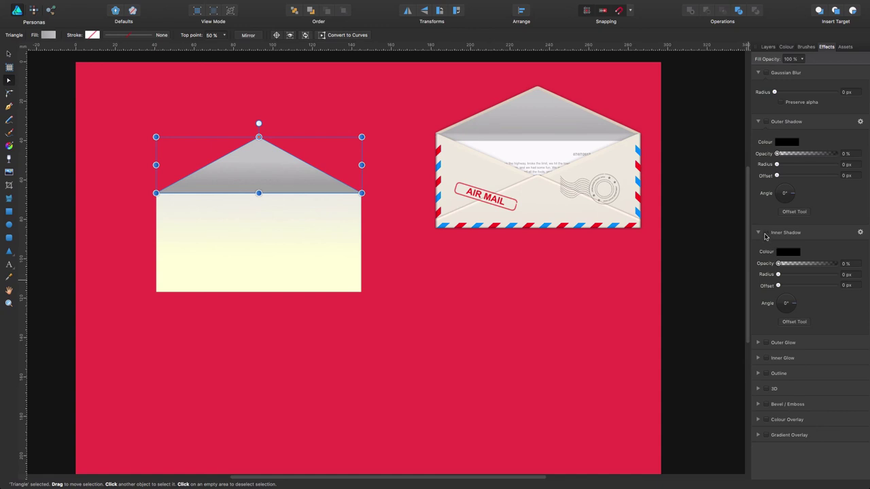
click(766, 233)
click(788, 252)
click(853, 307)
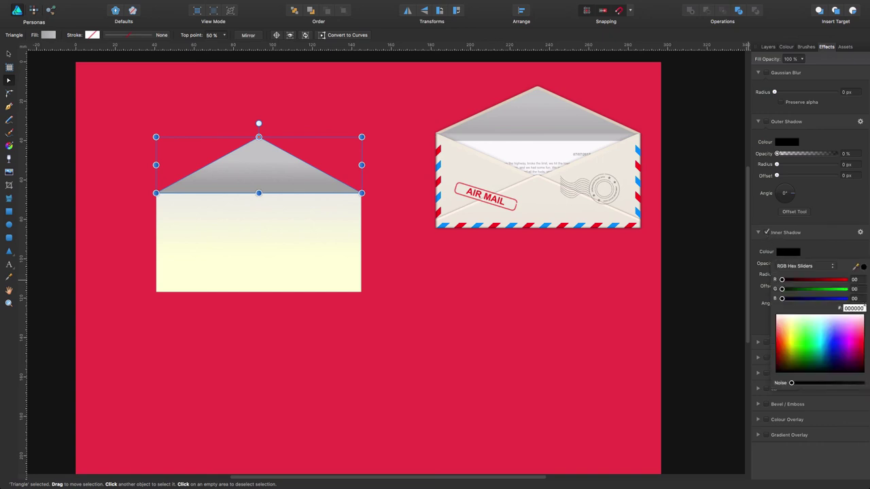
double_click(862, 304)
key(super+v)
key(Return)
key(Escape)
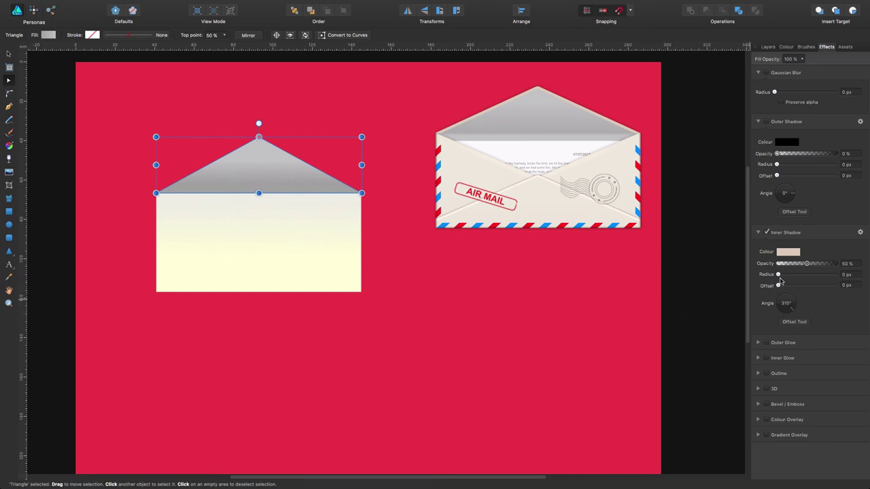
drag(778, 274, 836, 263)
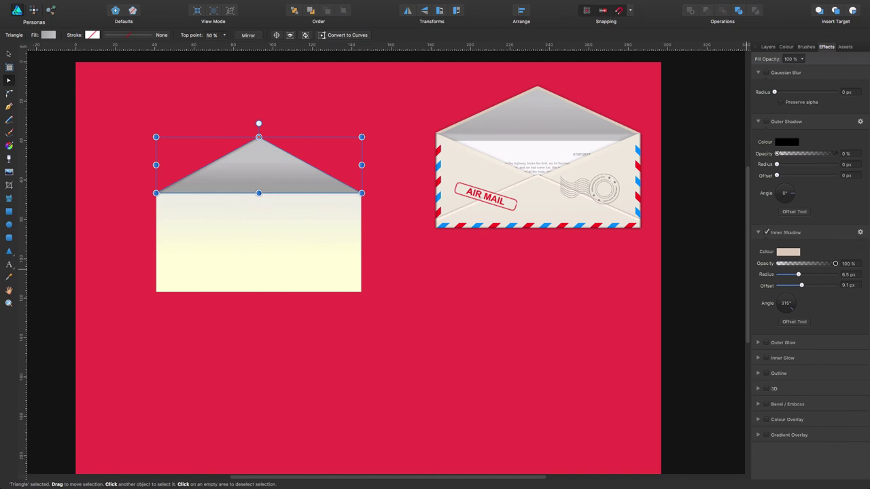
click(859, 232)
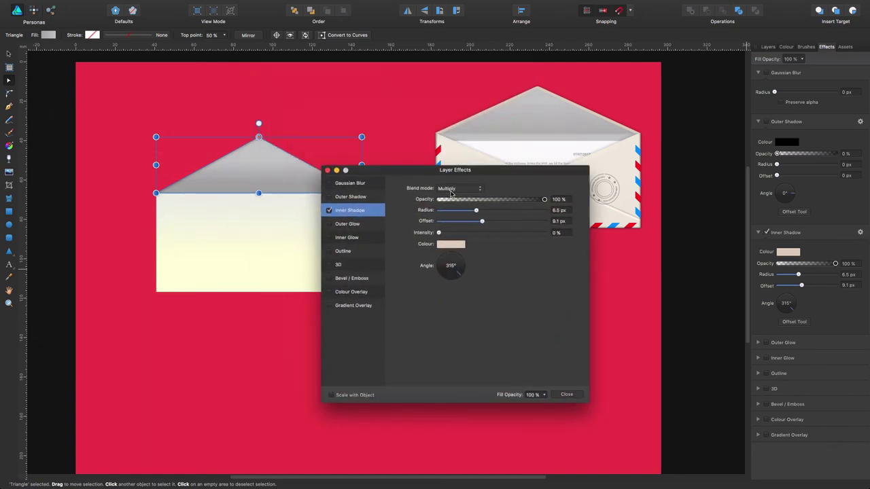
Keep Normal blending, adjust the inner shadow's intensity, radius and offset, and aim it at 270°.
click(454, 190)
click(457, 169)
drag(439, 234, 485, 210)
drag(473, 175, 609, 189)
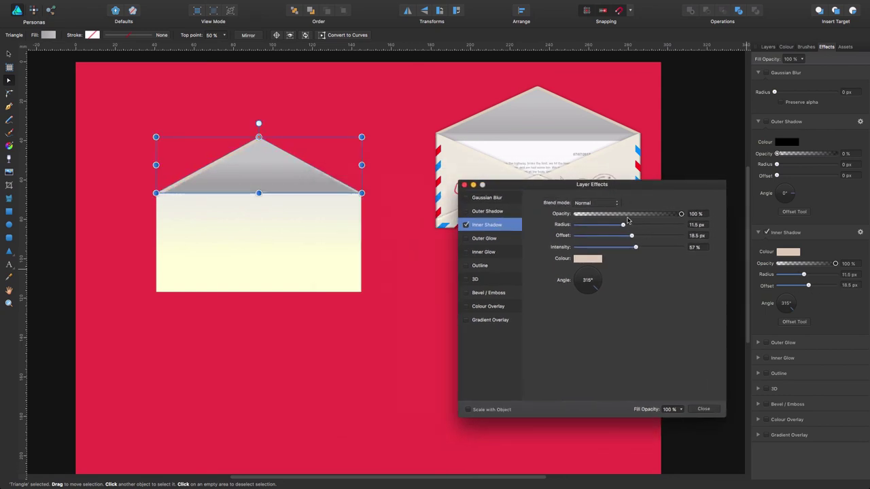
drag(622, 225, 527, 238)
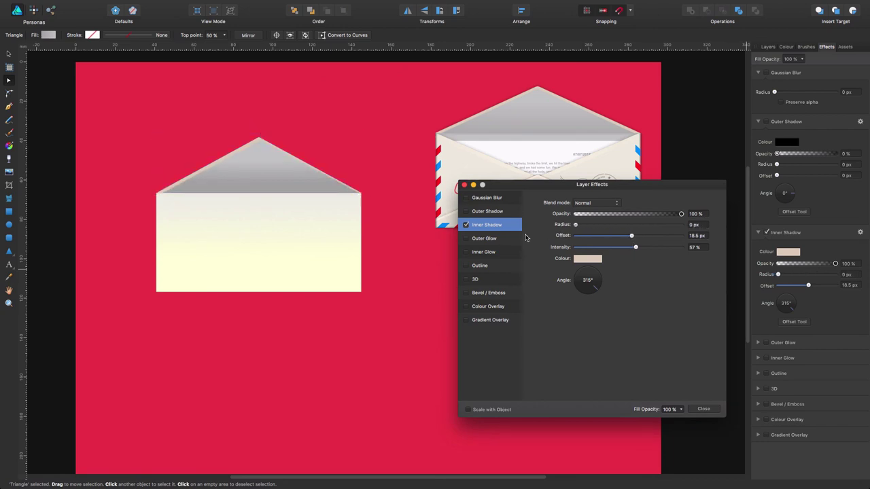
drag(631, 237, 651, 236)
drag(594, 294, 589, 296)
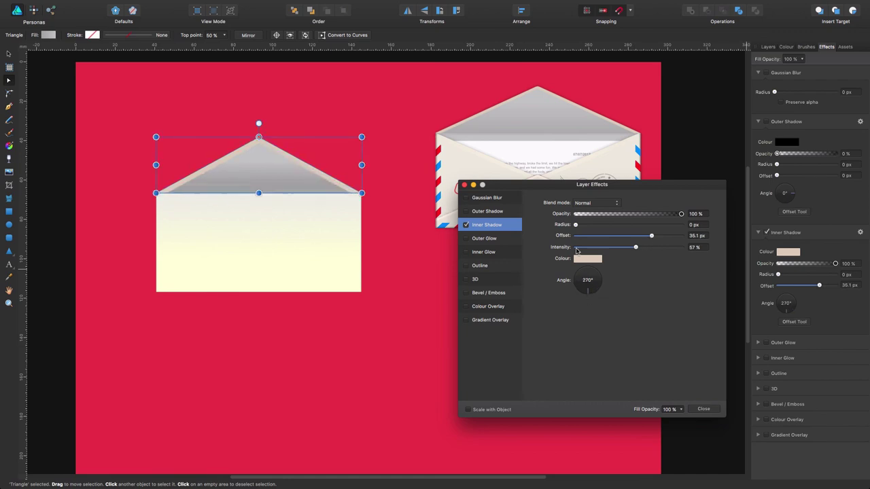
drag(651, 235, 638, 239)
Preview Hue blending, return to Normal, and trim the offset to about 19.4 px.
click(596, 203)
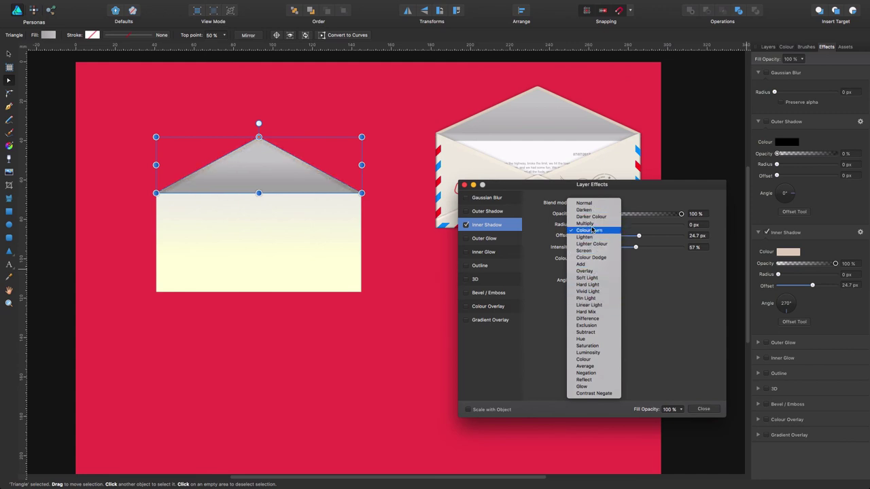
click(584, 338)
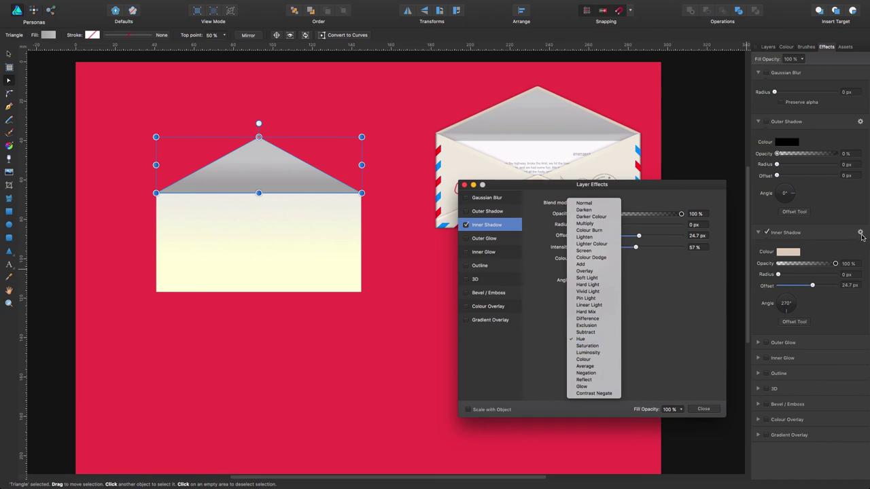
click(594, 204)
click(594, 204)
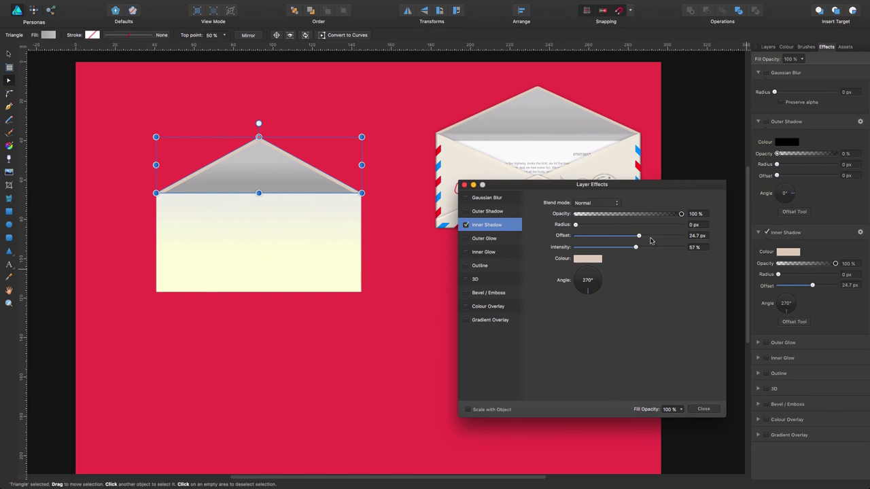
drag(635, 250, 686, 248)
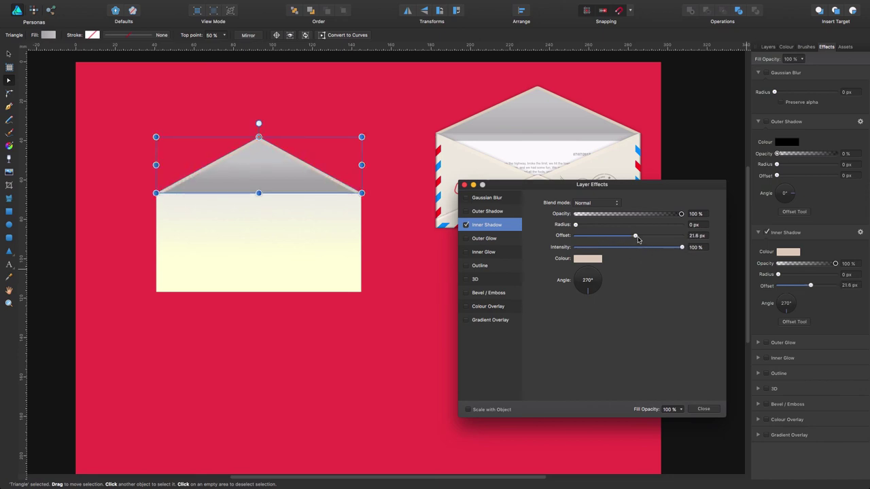
drag(637, 237, 632, 237)
click(705, 408)
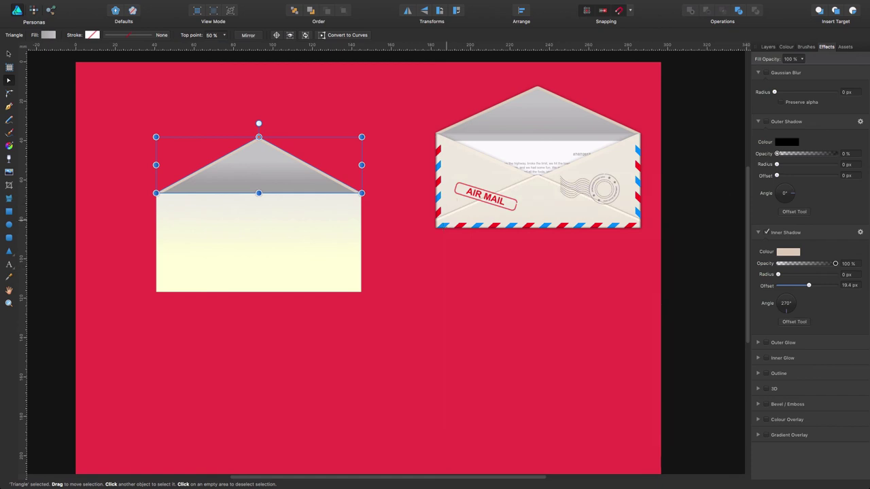
Zoom in to examine the reference flap's rounded top point.
click(426, 248)
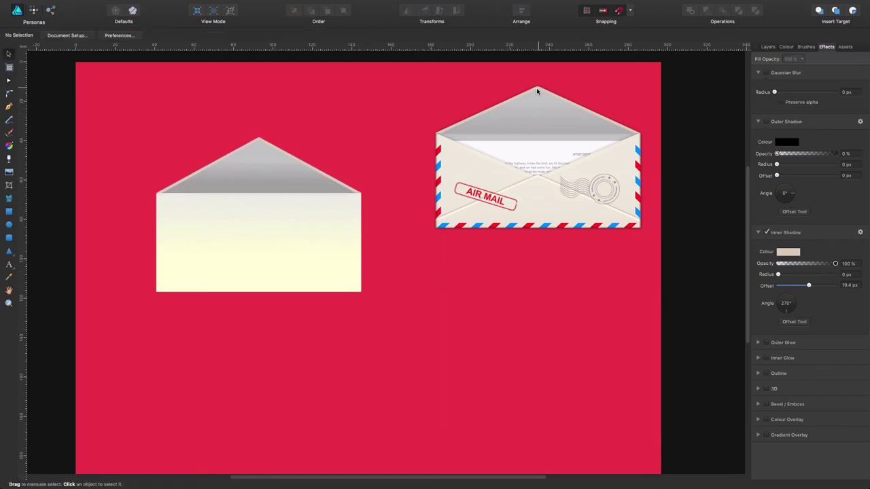
key(z)
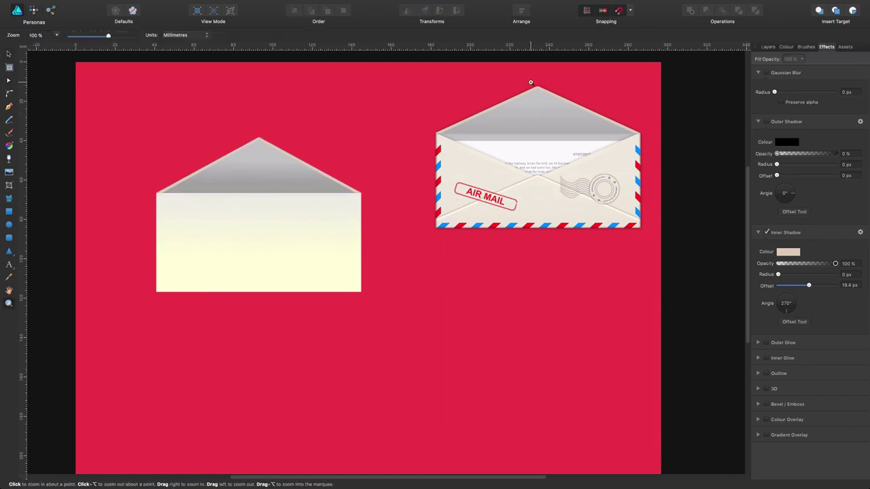
drag(535, 88, 422, 198)
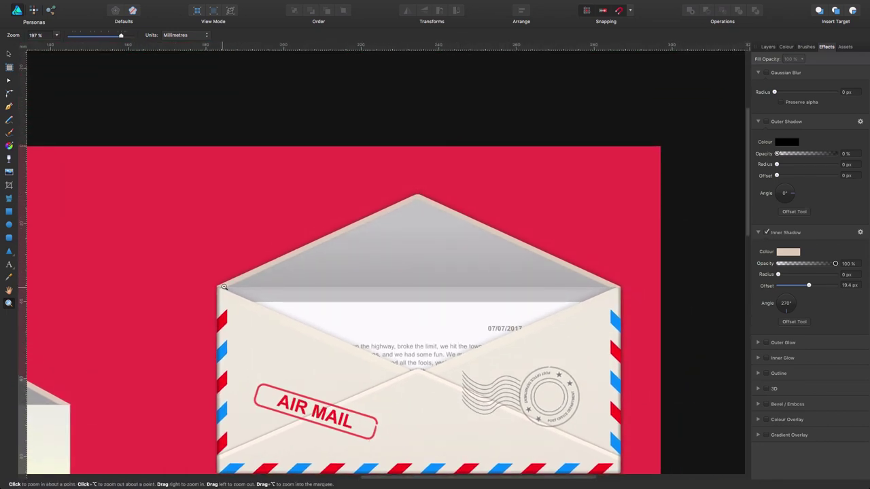
key(v)
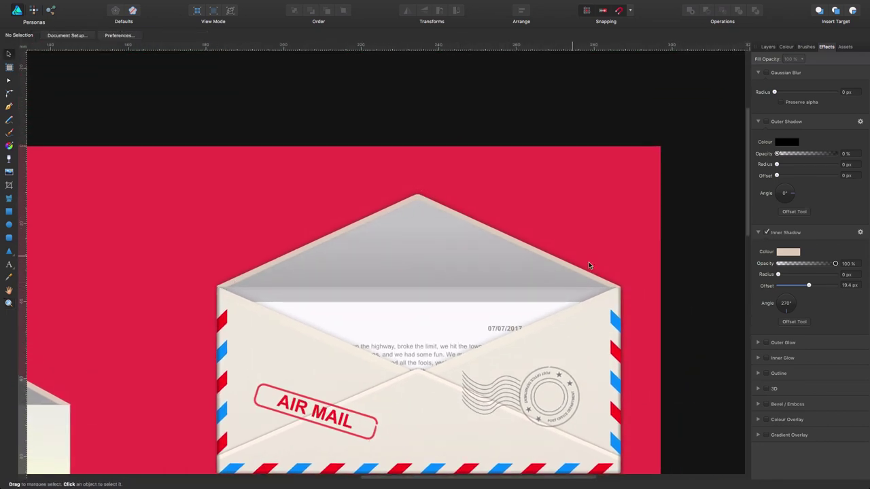
scroll(271, 313, left, 10)
scroll(271, 312, down, 3)
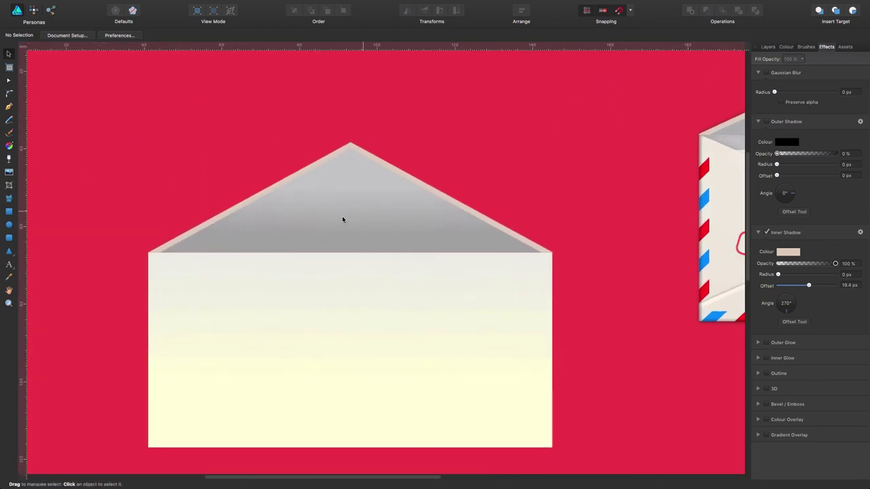
key(super+minus)
Round the new triangle flap's apex with a 1.8 mm corner radius.
key(c)
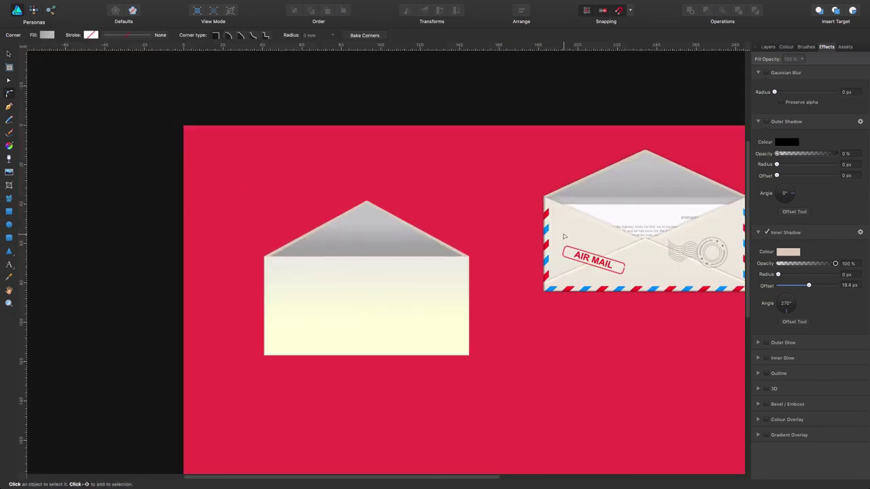
drag(507, 229, 394, 170)
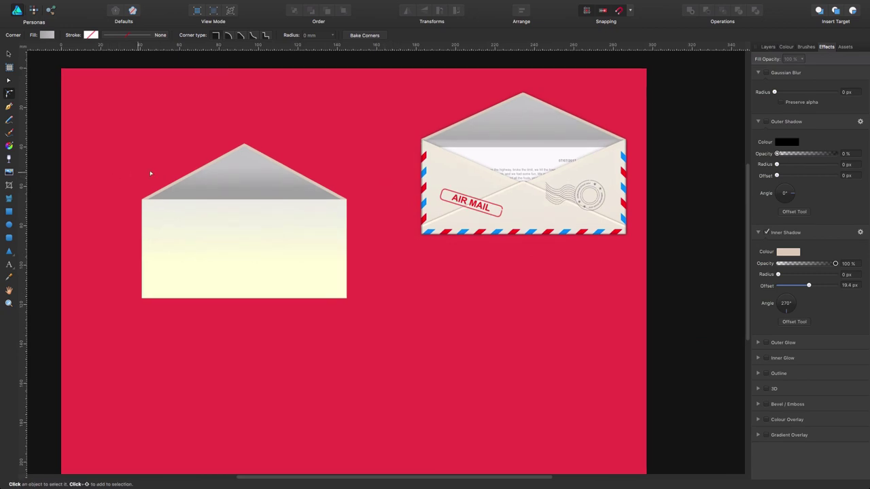
click(10, 82)
click(261, 174)
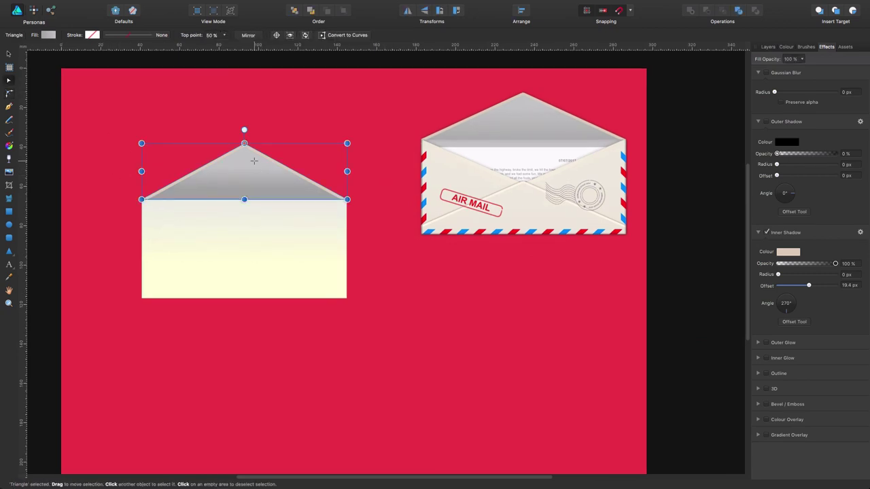
click(9, 96)
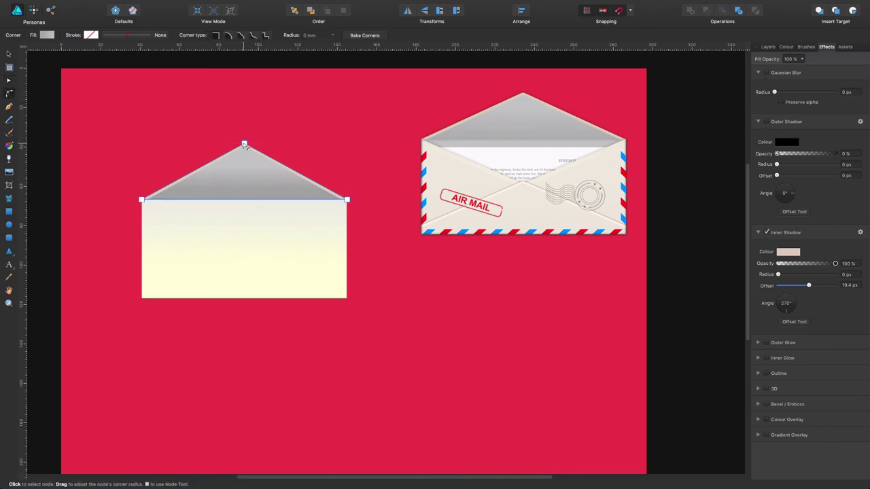
click(244, 145)
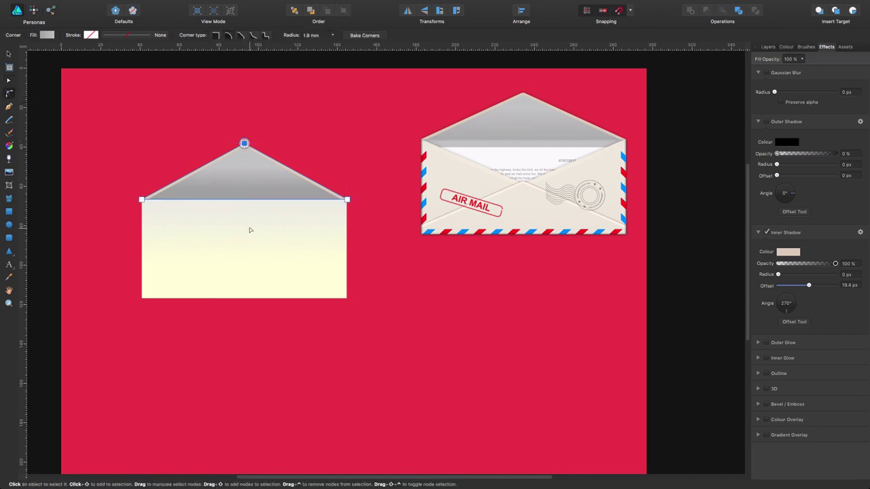
click(9, 53)
click(148, 107)
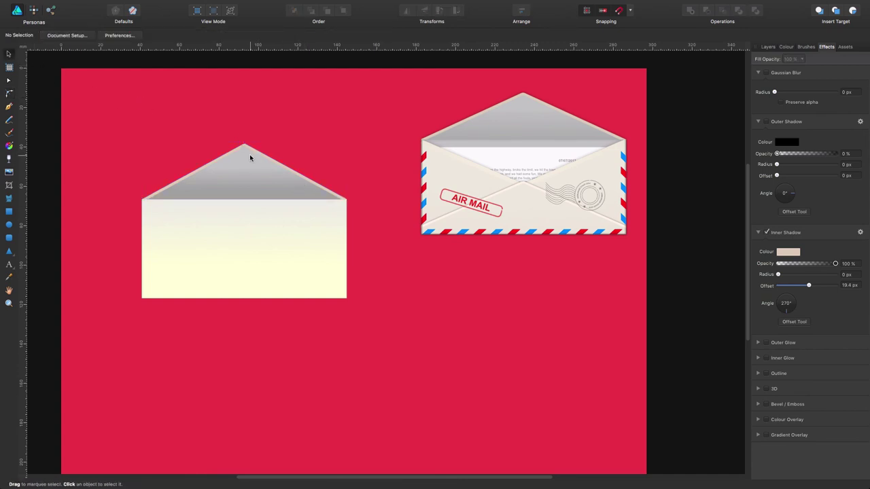
Zoom in to check the rounded apex, then zoom out to 133% framing both envelopes.
key(z)
drag(249, 147, 452, 126)
key(space)
key(v)
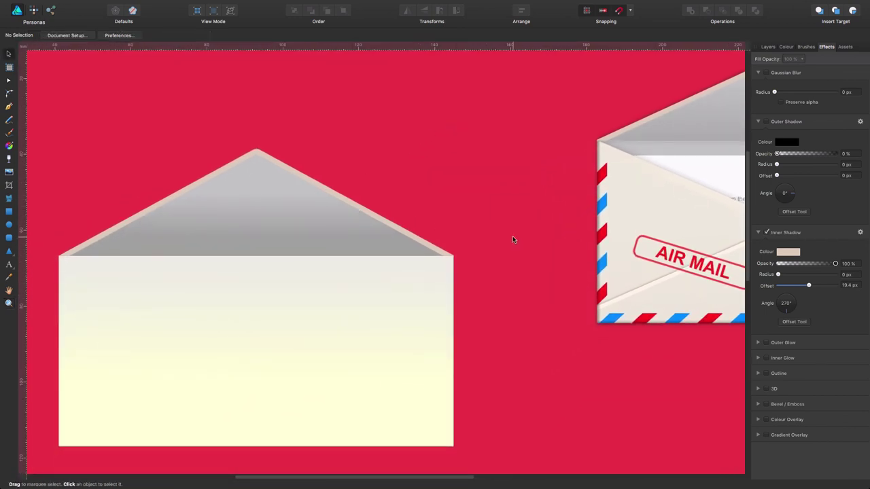
key(z)
drag(522, 229, 299, 179)
key(space)
drag(455, 227, 373, 244)
key(space)
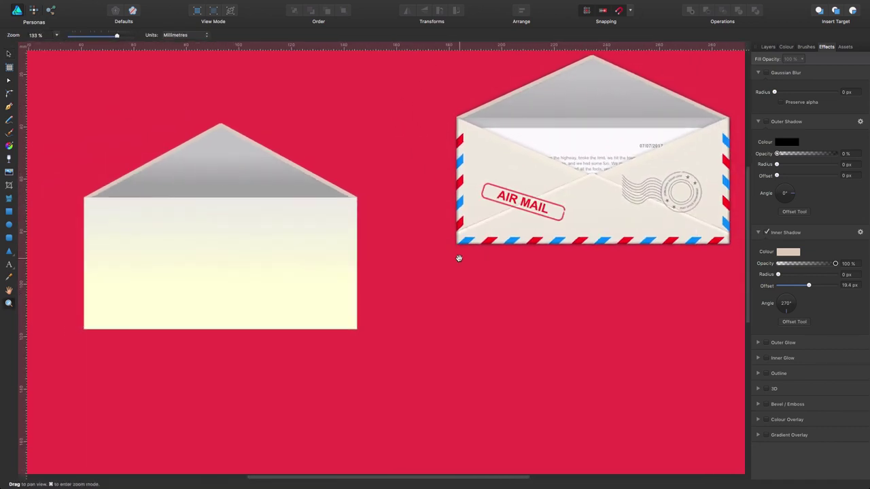
drag(458, 258, 428, 268)
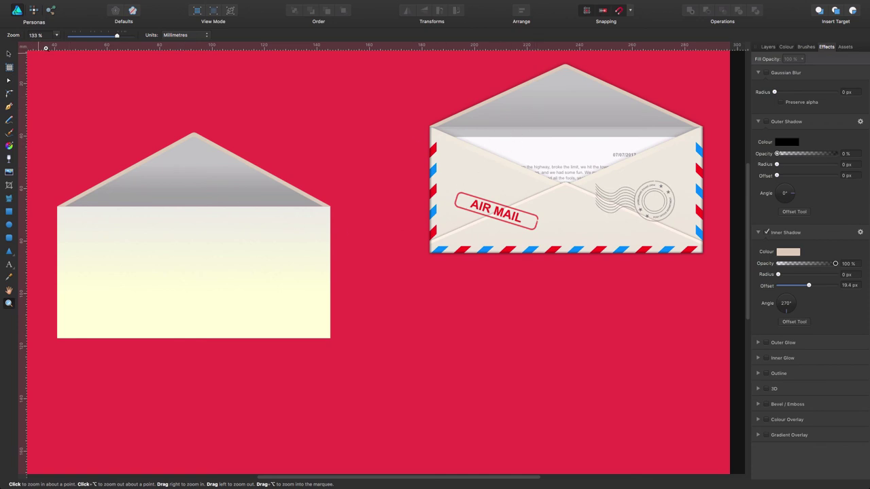
Flip the grey flap to point downward and move it onto the envelope's top edge.
click(8, 54)
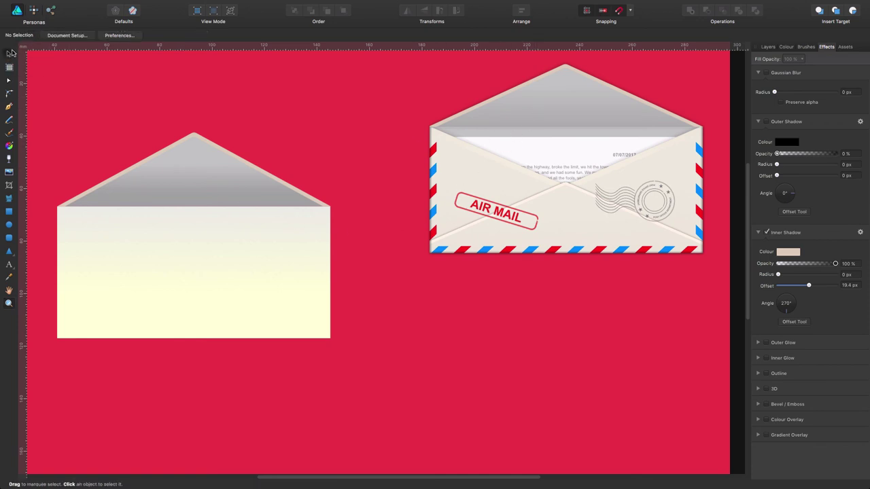
click(198, 169)
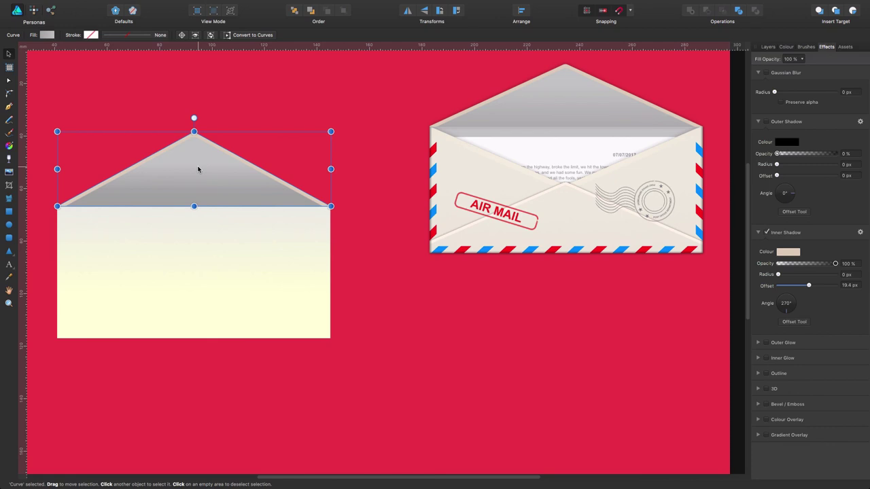
click(423, 11)
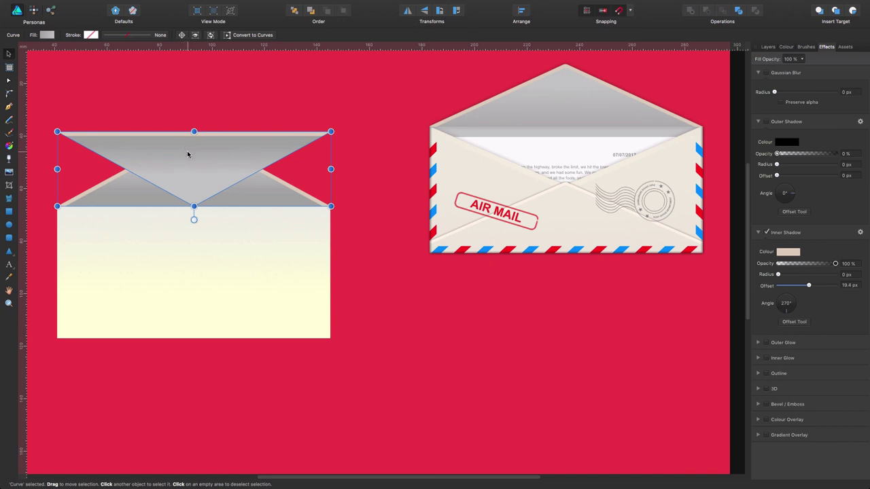
drag(187, 154, 269, 189)
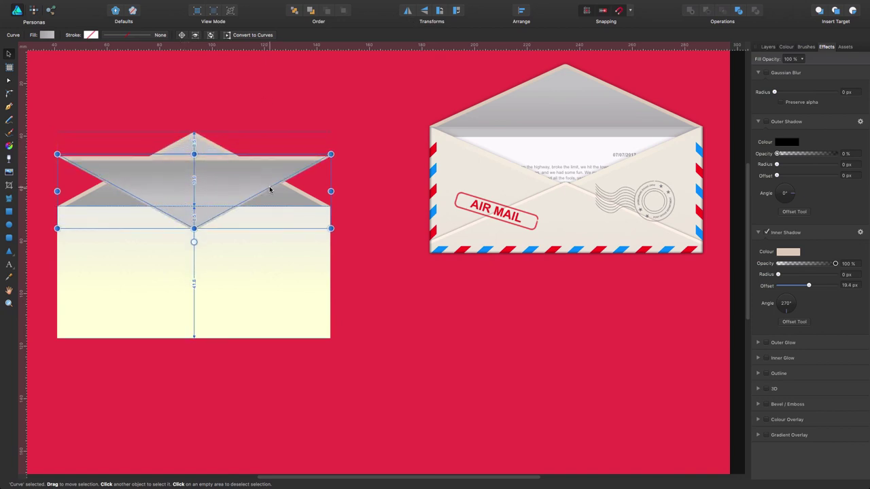
key(Down)
key(Down)
key(Down)
key(Down)
key(Down)
key(Down)
key(Down)
key(Down)
key(Down)
key(Down)
key(Down)
key(Down)
key(Down)
key(Down)
key(Down)
key(Down)
key(Down)
key(Down)
key(Down)
key(Down)
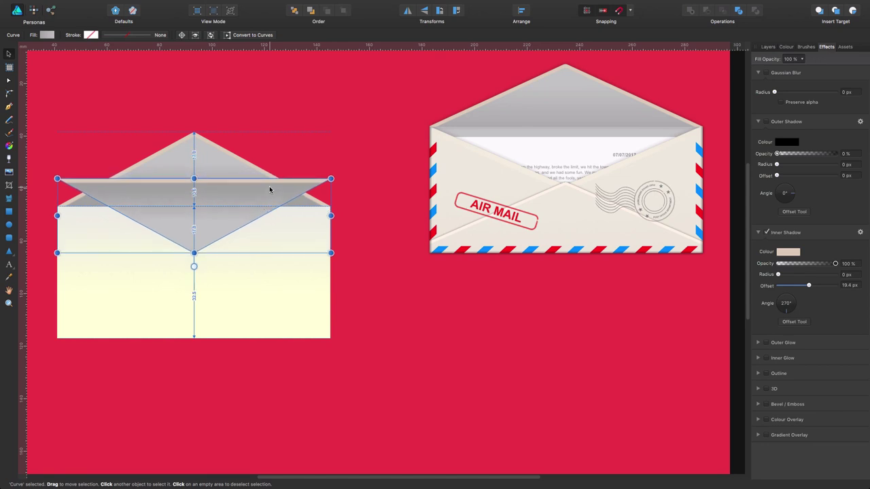
key(Down)
key(Down)
key(Down)
key(Down)
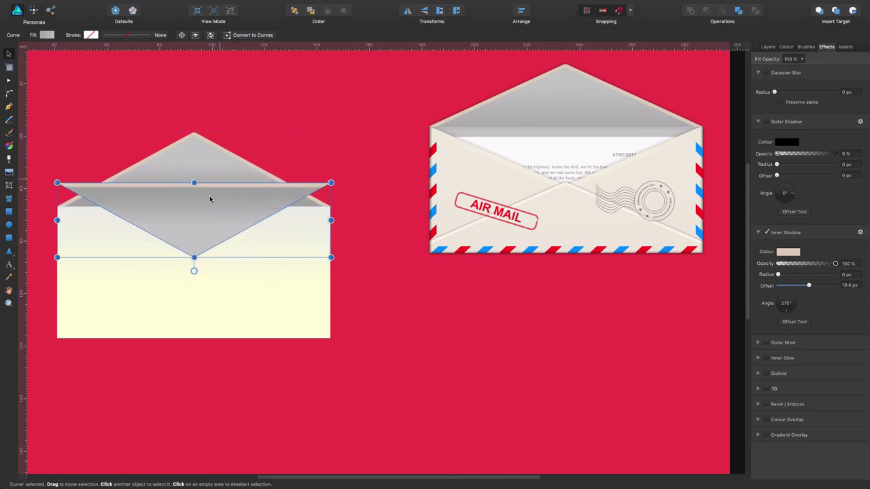
drag(210, 198, 211, 238)
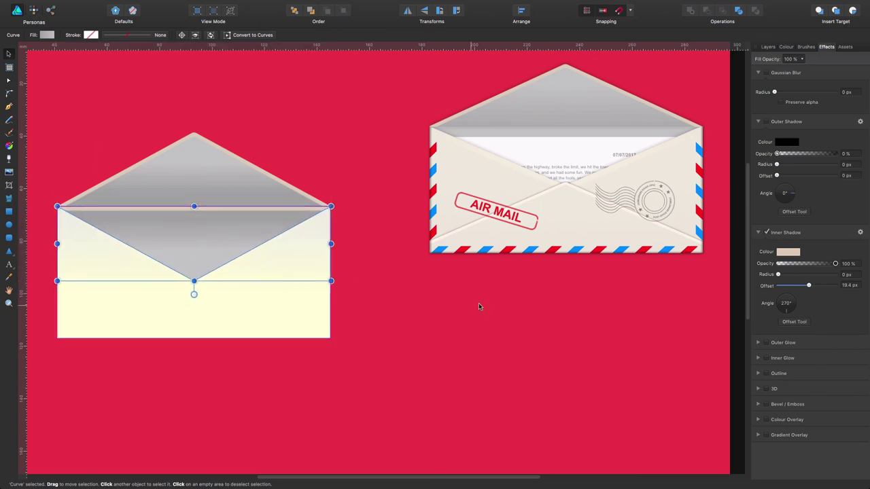
click(441, 301)
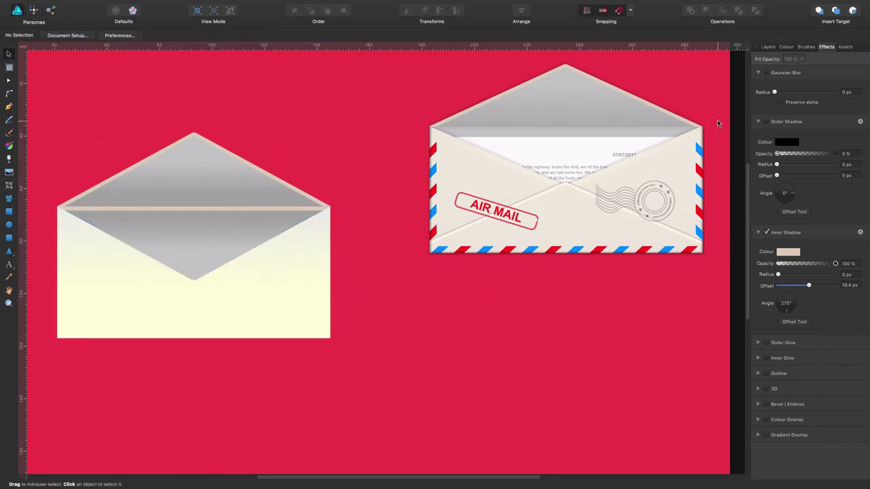
Turn off the inverted inner flap's inner shadow.
click(200, 236)
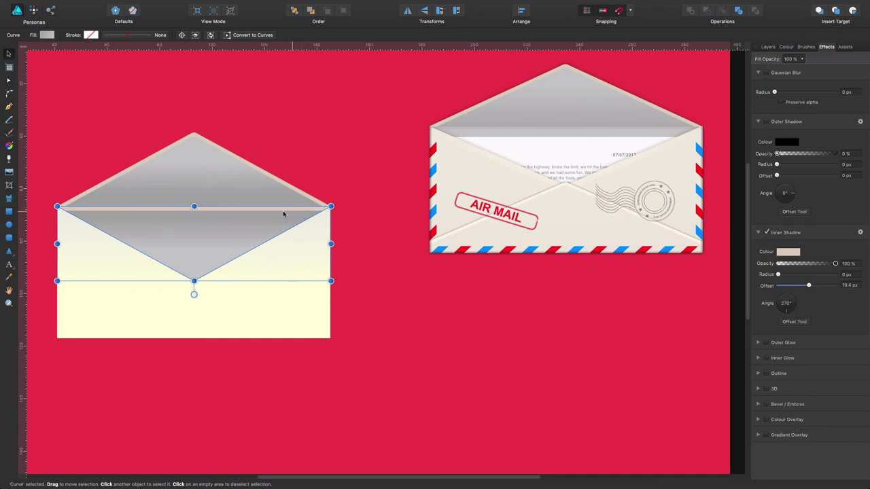
click(766, 233)
click(367, 320)
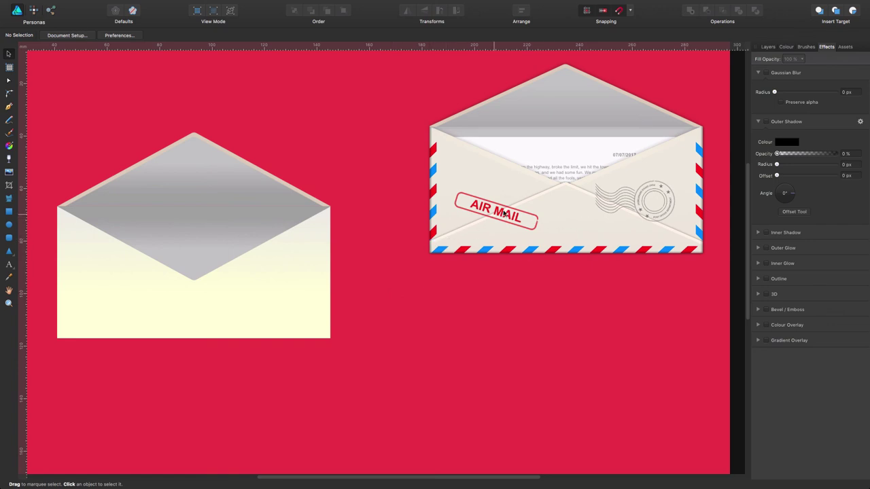
Inspect the reference envelope's flap with the Node tool.
click(594, 233)
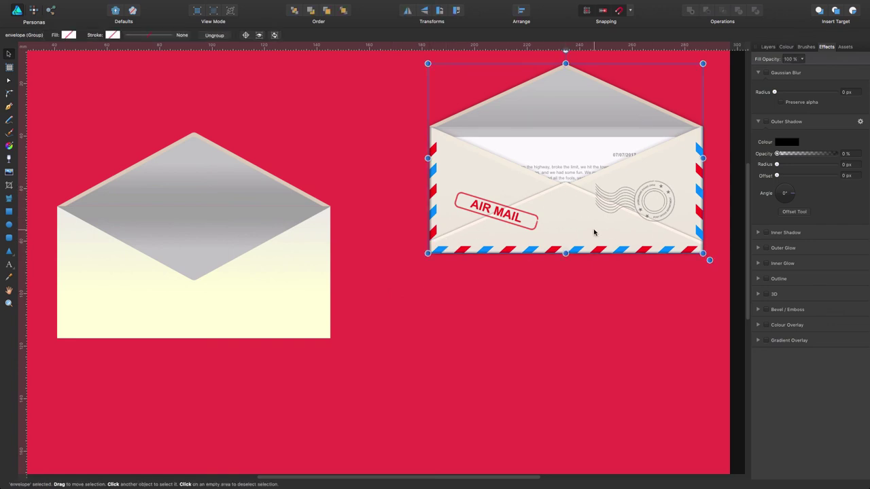
key(a)
click(567, 226)
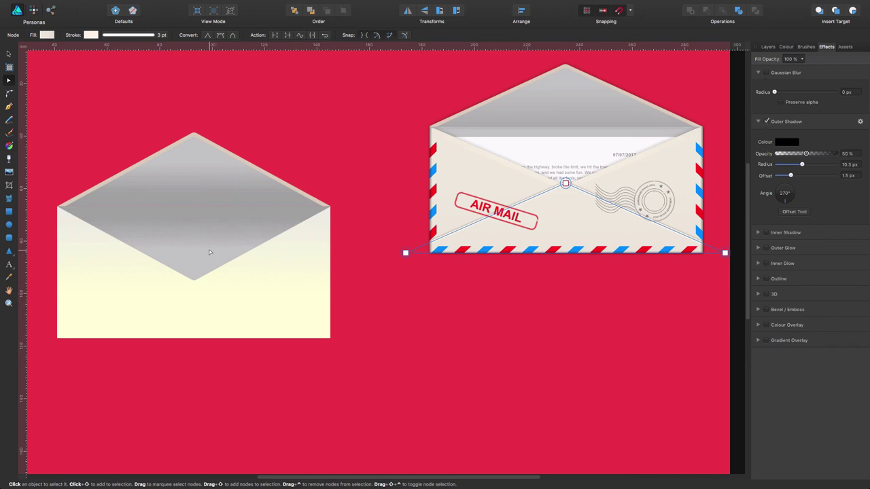
Duplicate the left top flap, flip it vertically and move the copy to the envelope's bottom edge.
click(217, 170)
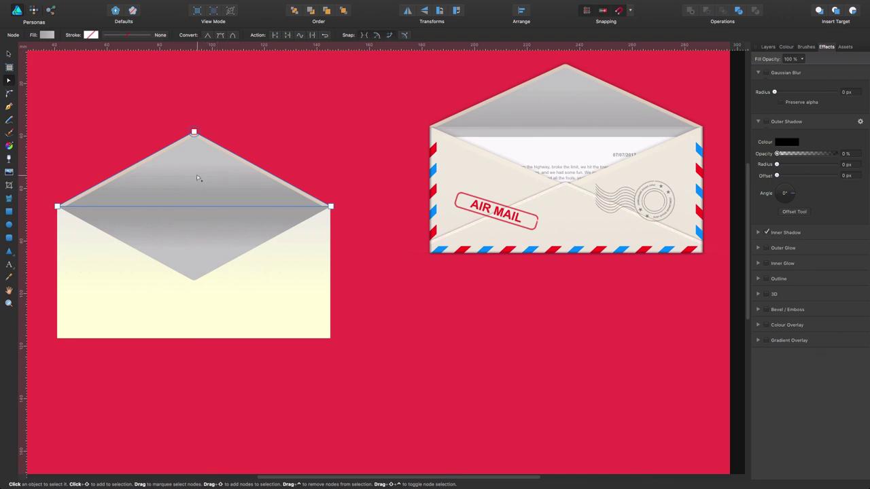
key(v)
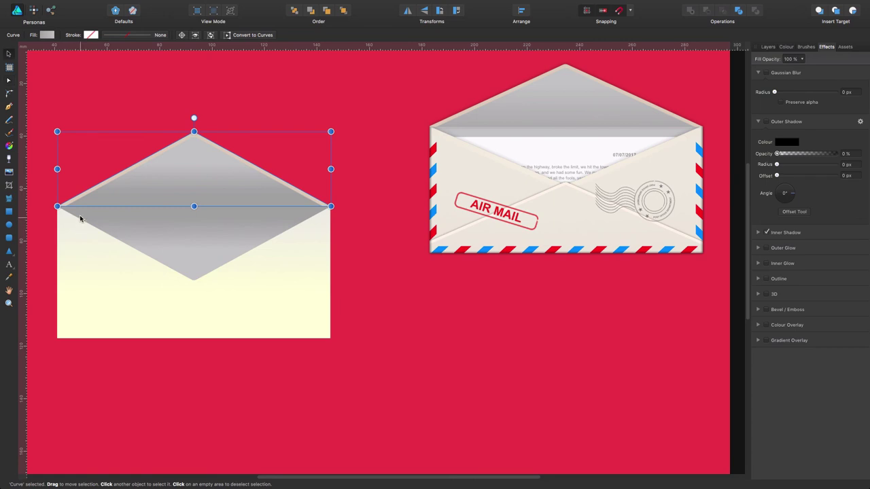
key(super+j)
drag(195, 190, 186, 313)
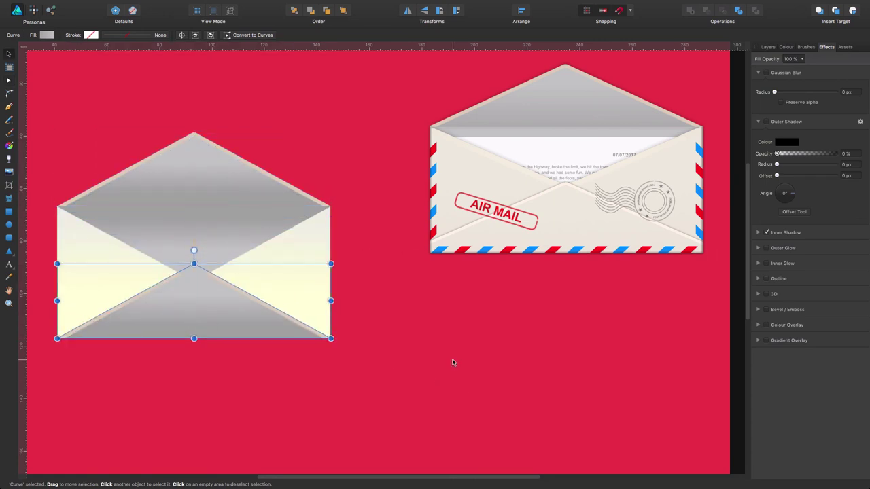
click(452, 362)
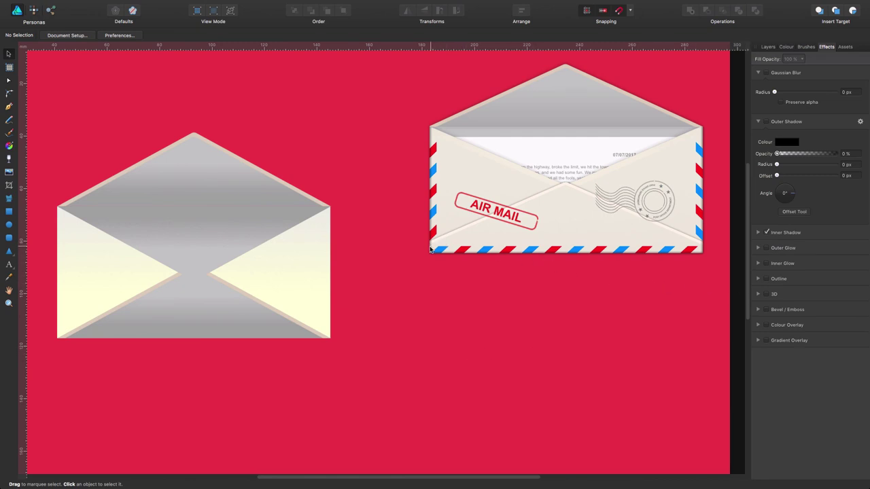
click(195, 308)
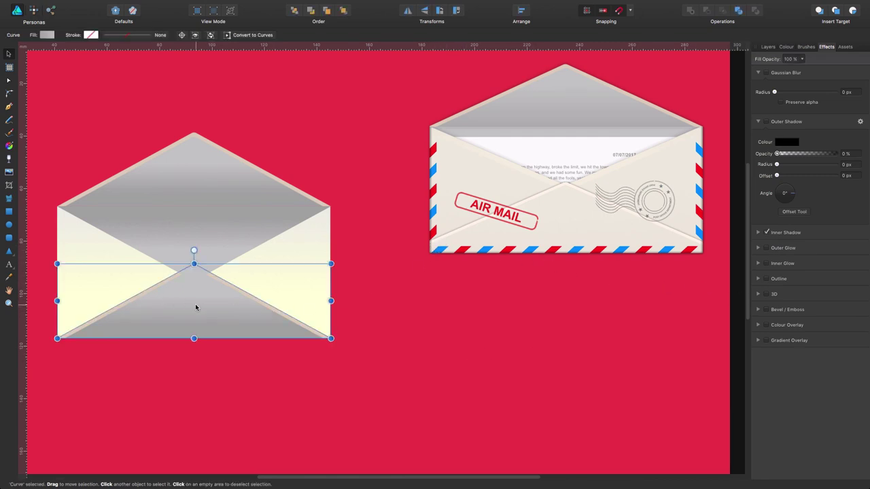
Read the reference lower flap's left gradient stop colour, F0ECE3, from the Layers panel.
key(super+7)
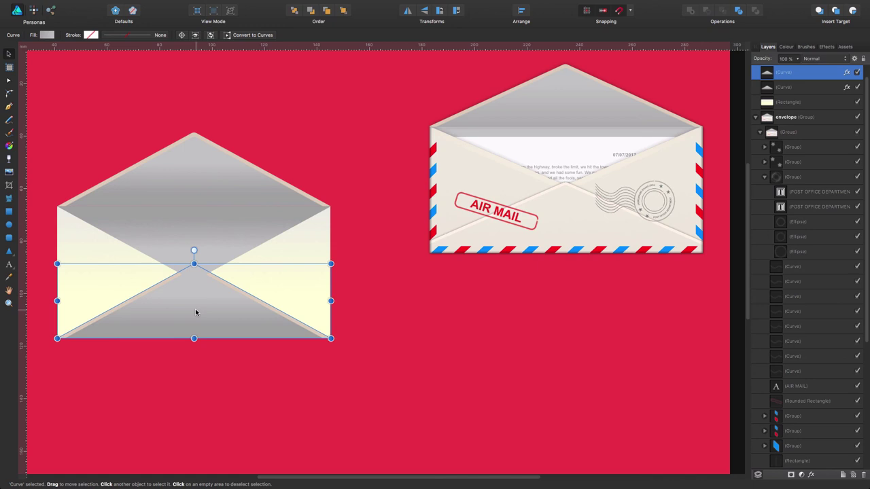
click(553, 220)
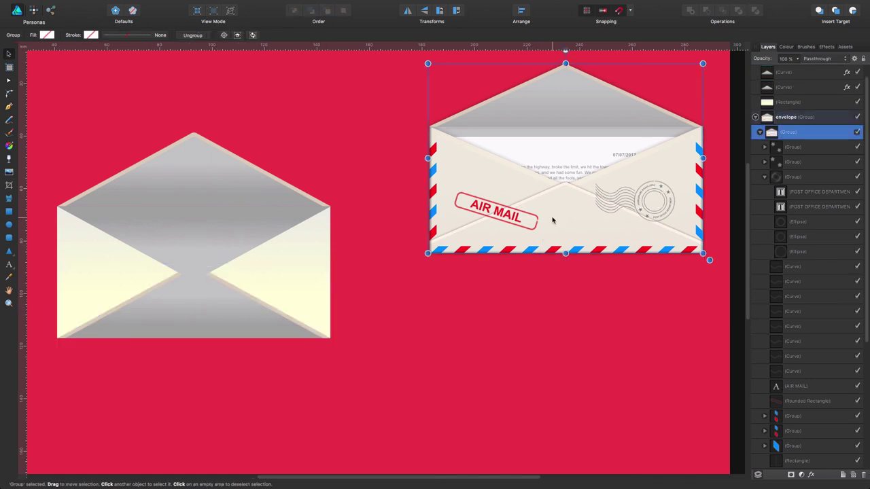
double_click(553, 220)
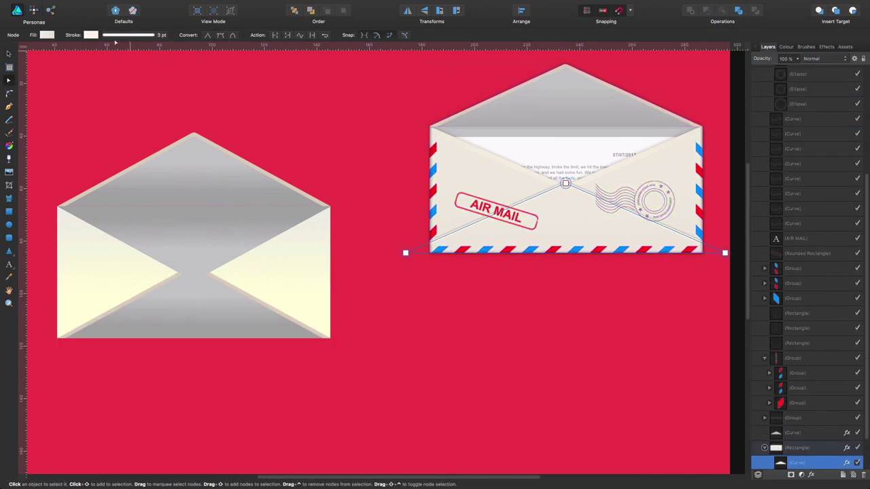
click(48, 35)
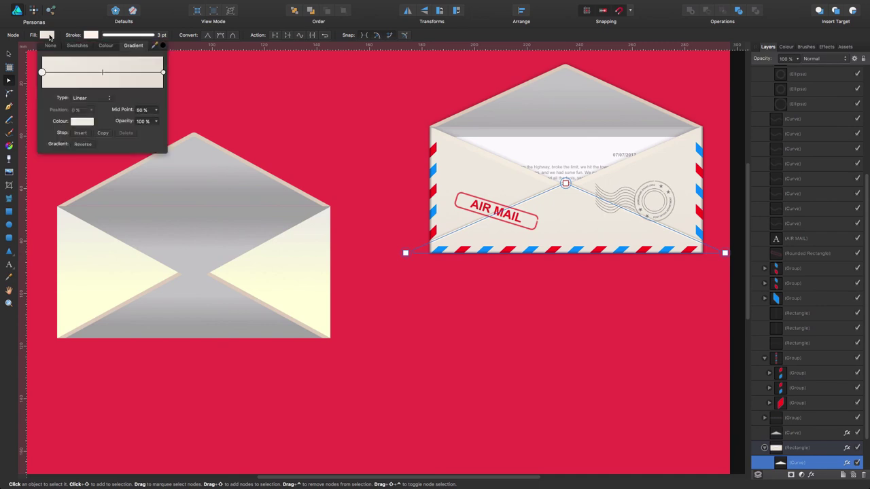
click(105, 45)
click(152, 98)
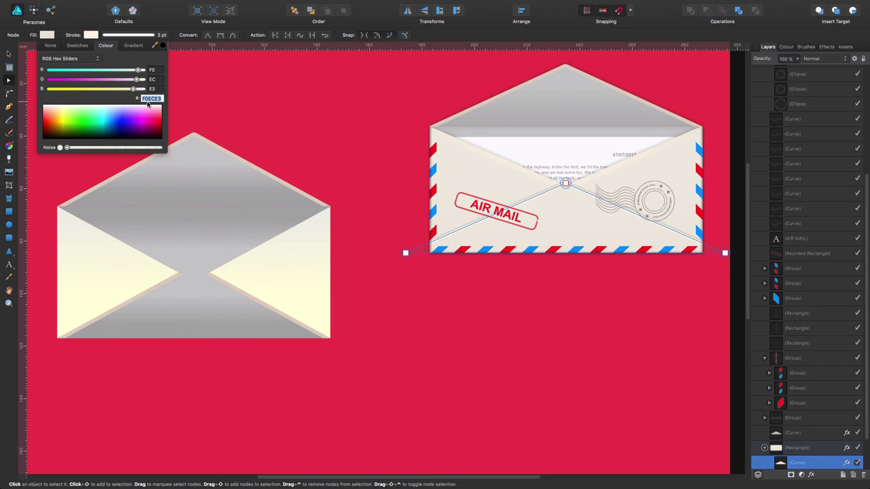
click(192, 305)
Set the left lower flap's left gradient stop to F0ECE3.
click(191, 304)
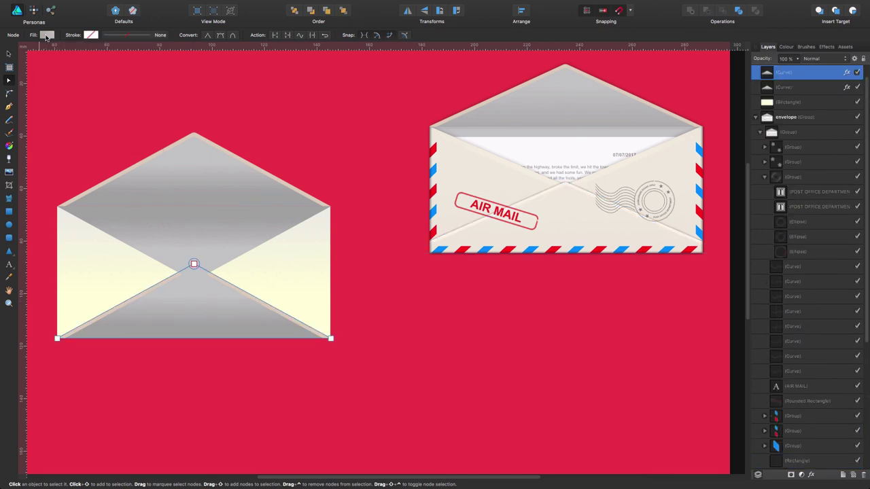
click(46, 35)
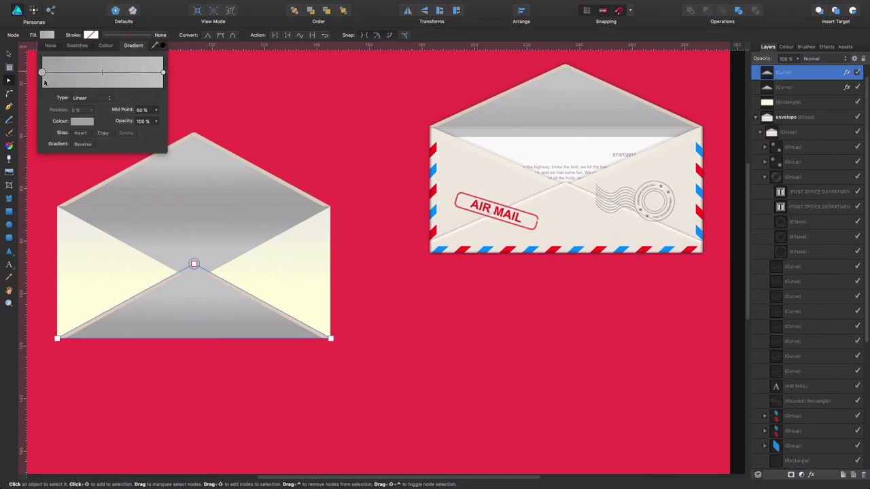
click(89, 126)
click(158, 178)
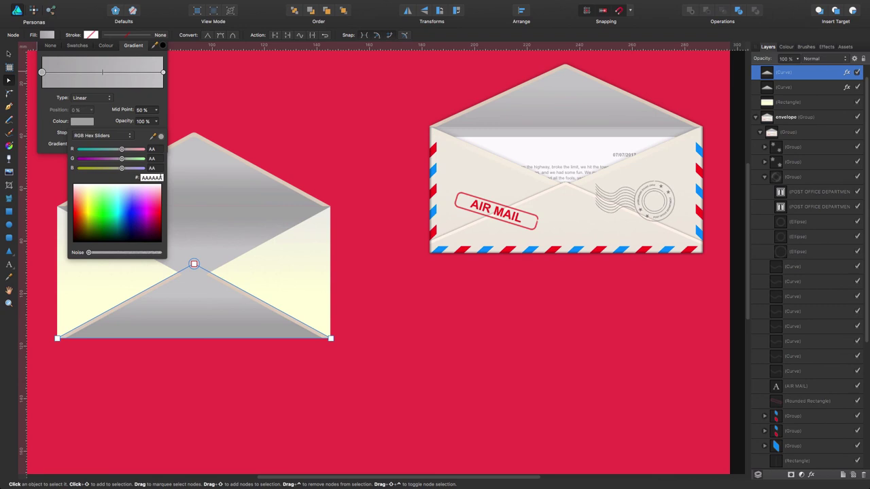
text(F0ECE3)
key(Return)
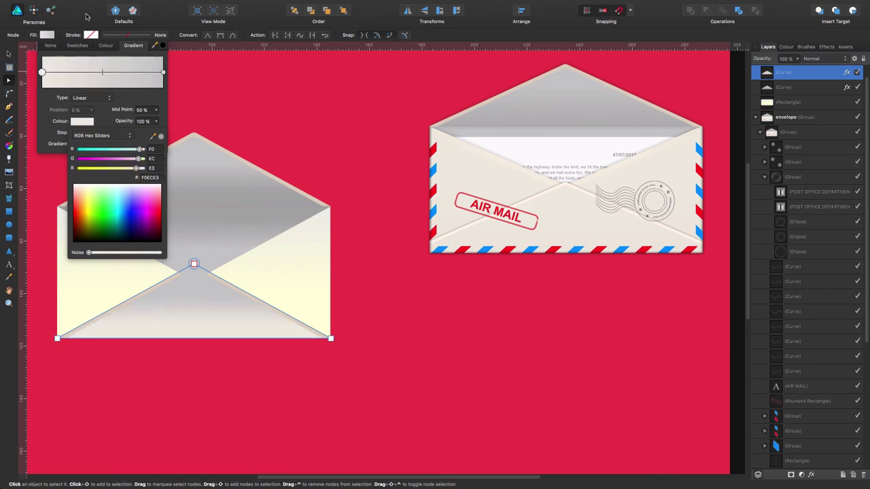
click(551, 204)
Copy the reference flap's right gradient stop hex value E9E2D8.
click(558, 202)
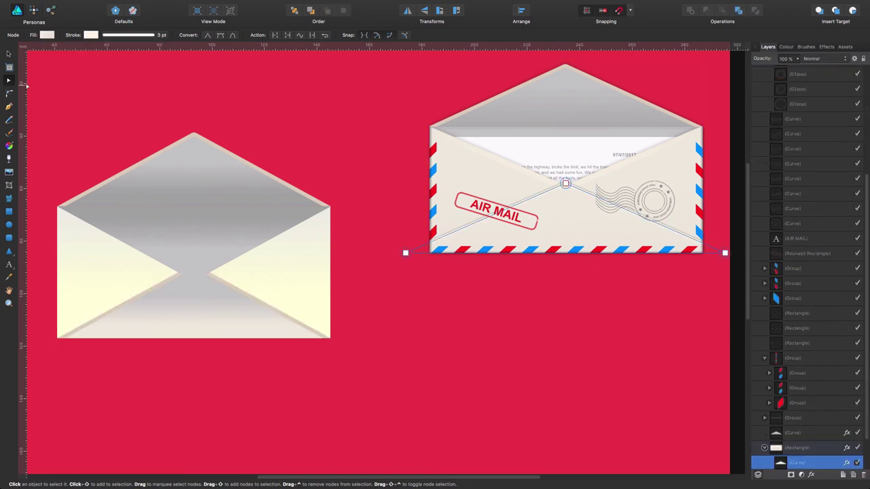
click(46, 35)
click(162, 73)
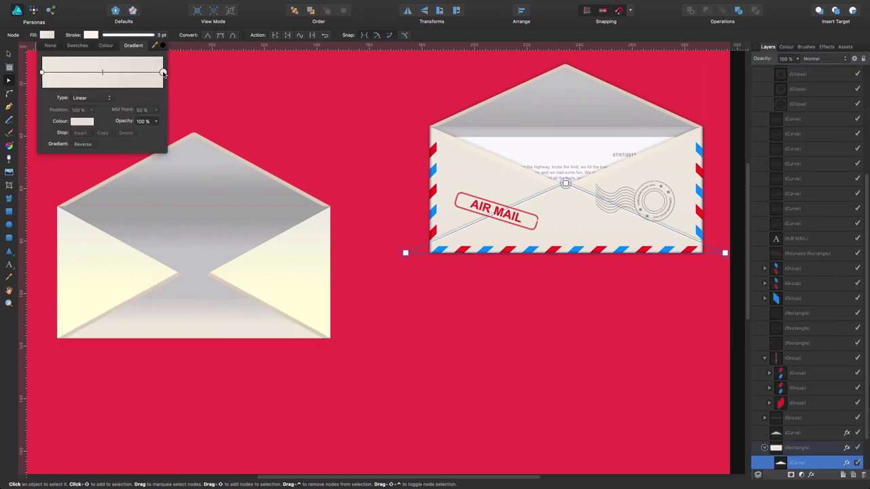
click(81, 123)
click(157, 178)
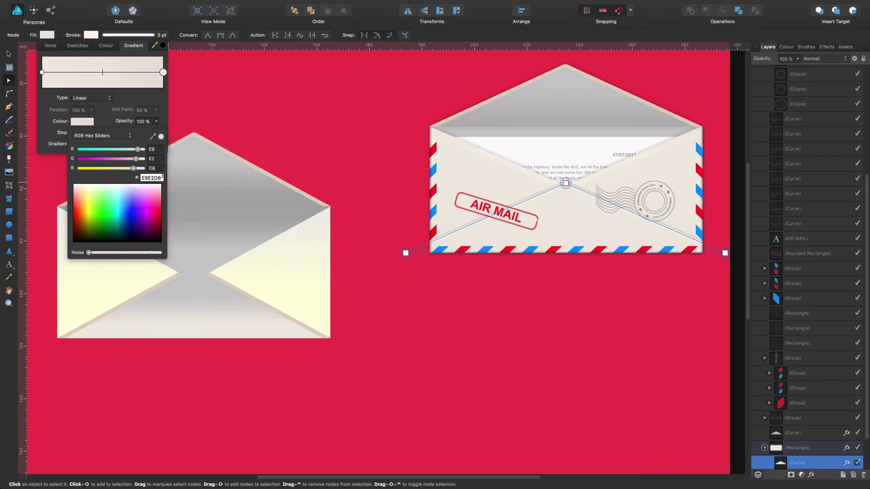
key(super+a)
key(super+c)
key(Return)
Replace the left lower flap's grey C9C9C9 right stop with E9E2D8.
click(201, 317)
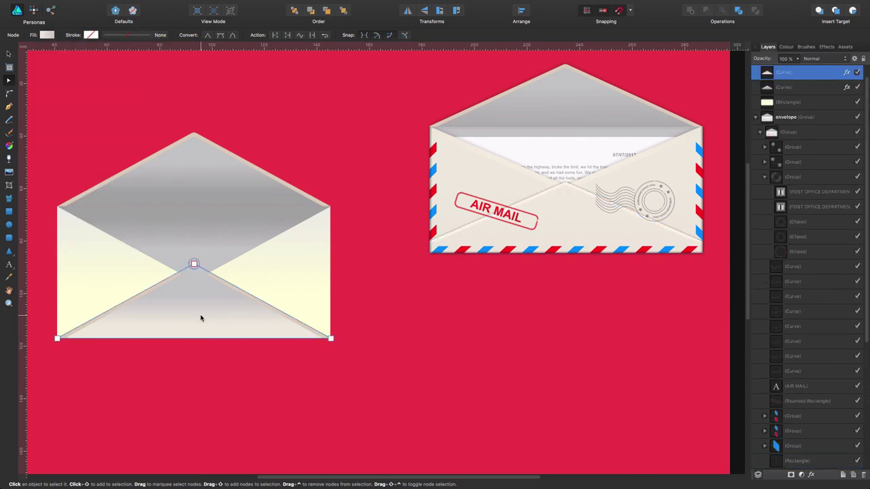
click(47, 36)
click(163, 72)
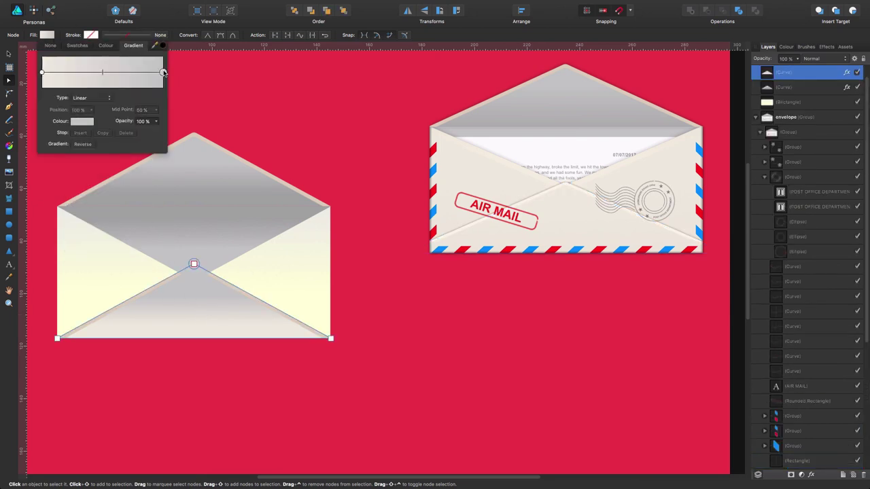
click(85, 122)
click(155, 177)
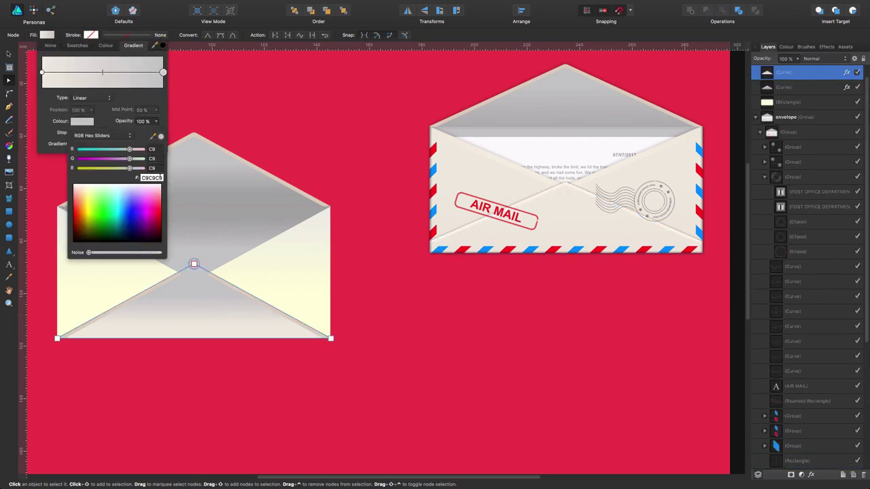
key(super+v)
key(Return)
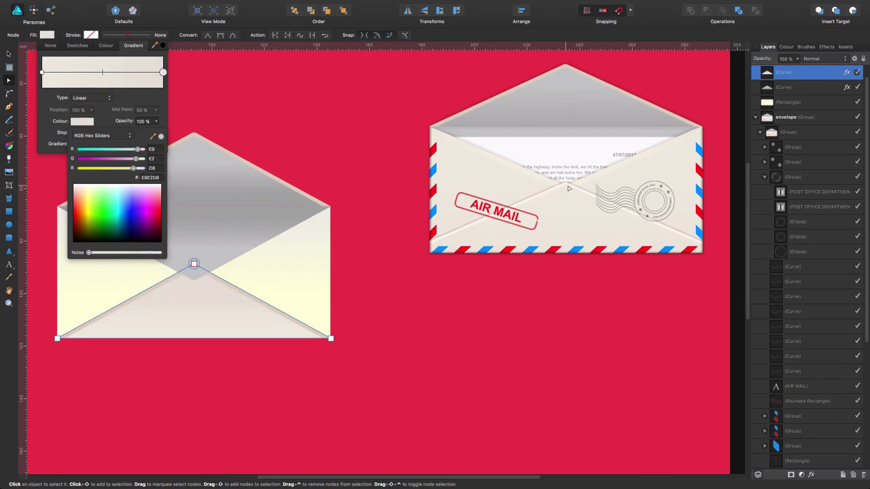
click(615, 230)
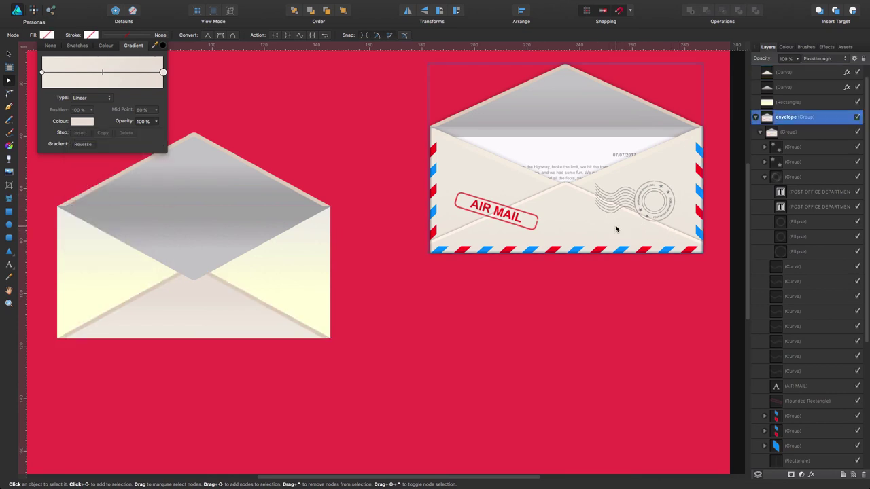
Show the Effects settings for a reference envelope flap and check the View menu.
click(570, 229)
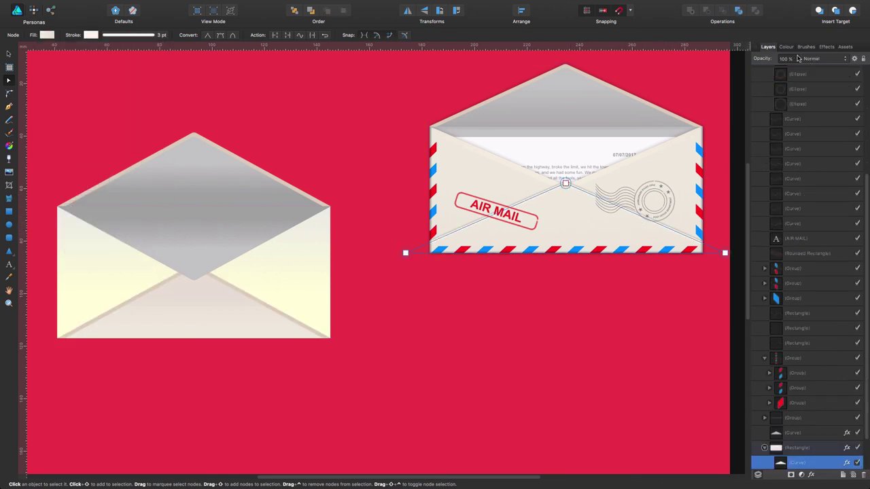
click(826, 47)
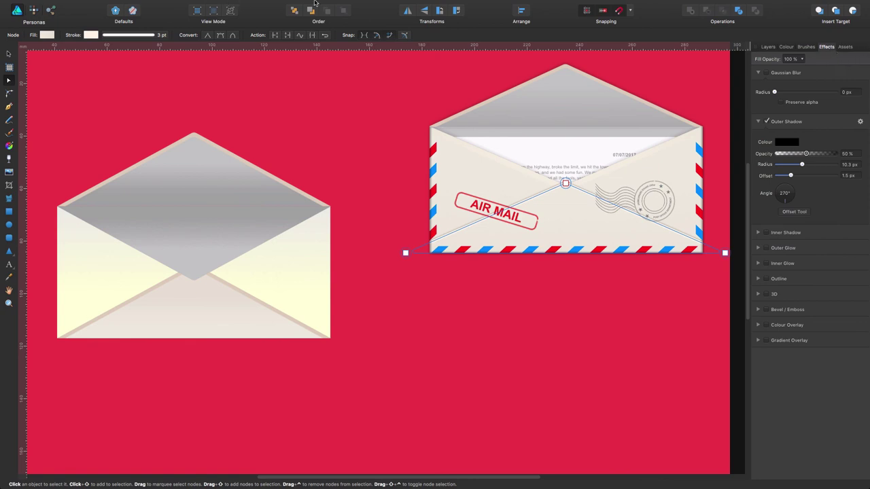
mouse_move(291, 7)
click(203, 5)
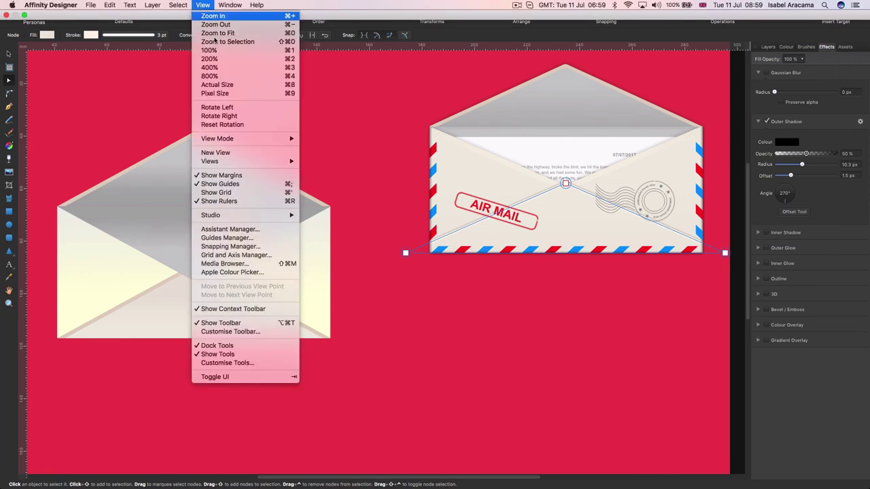
mouse_move(285, 215)
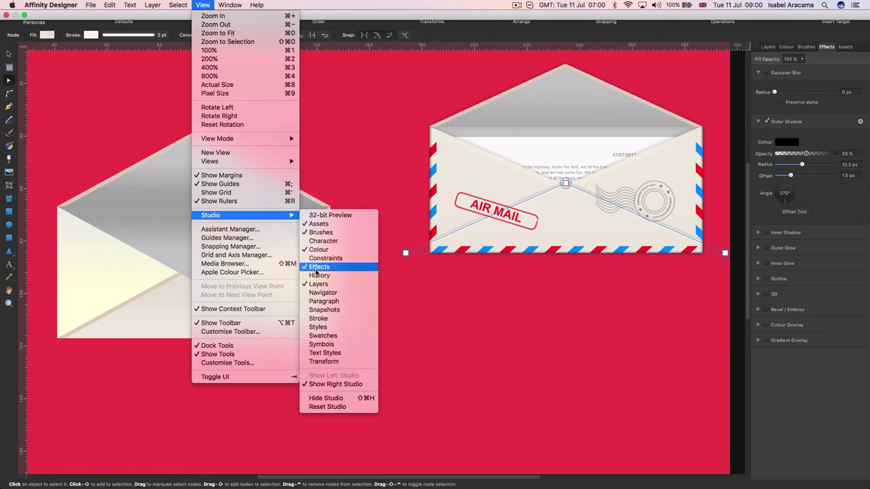
click(803, 43)
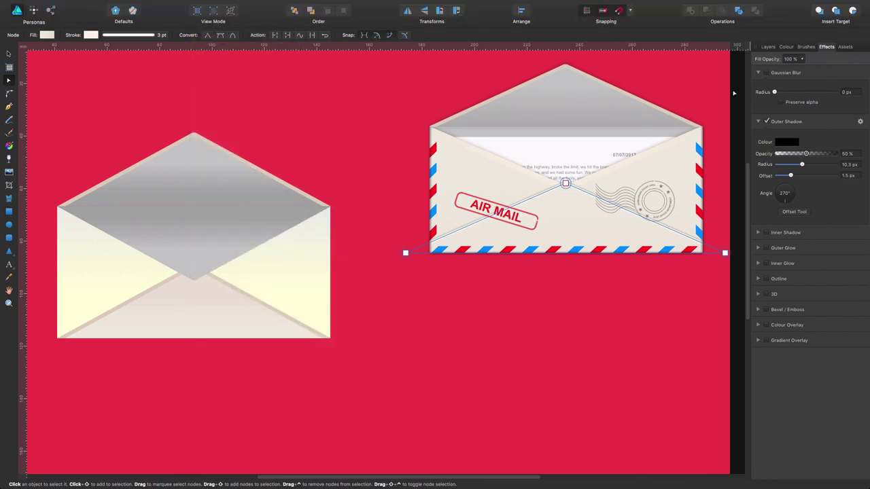
Compare the left and reference lower flaps' Outer Shadow (50%, 10.3 px radius, 1.5 px offset).
click(213, 307)
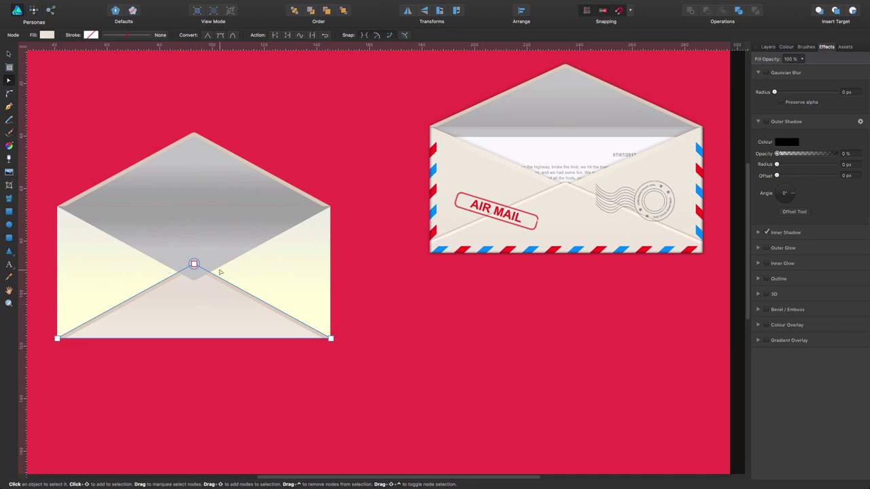
click(553, 220)
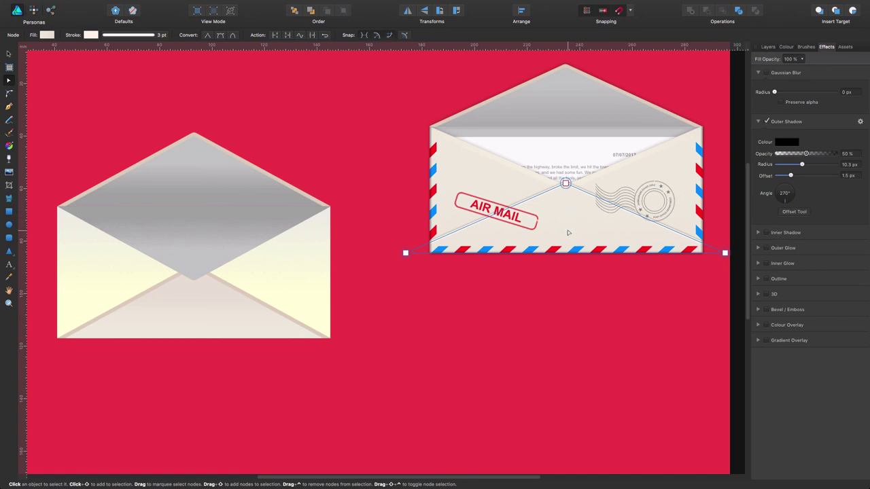
key(v)
drag(575, 238, 572, 218)
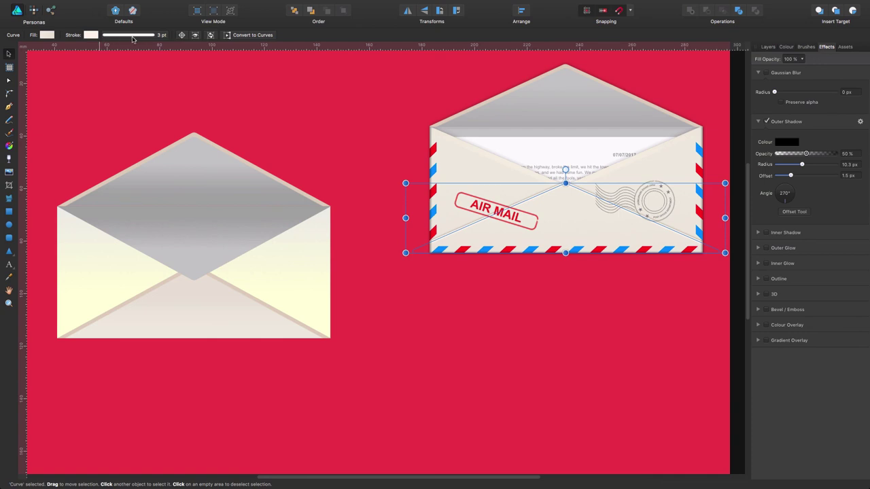
Give the left envelope's lower flap a 3 pt stroke width.
click(202, 295)
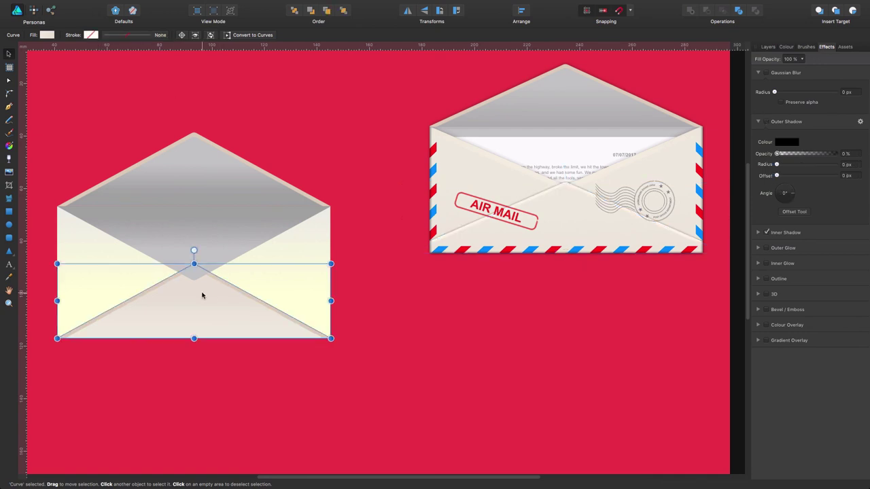
click(91, 36)
click(142, 38)
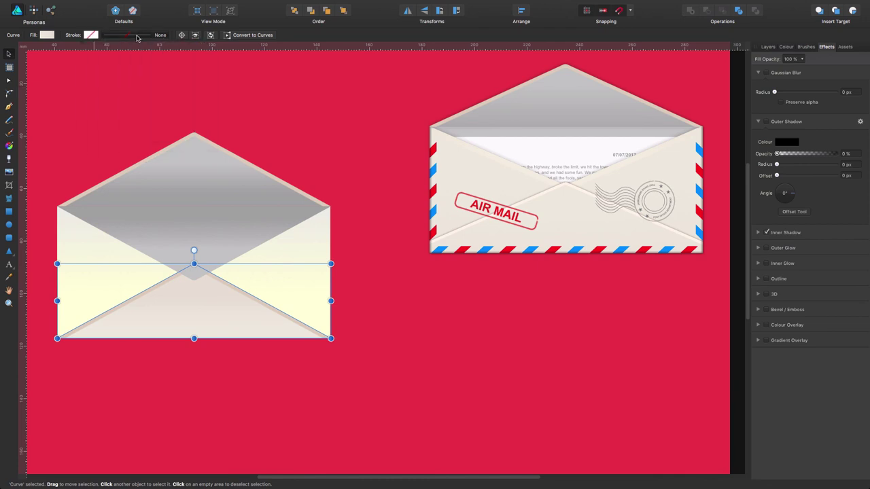
click(138, 37)
drag(101, 64, 117, 64)
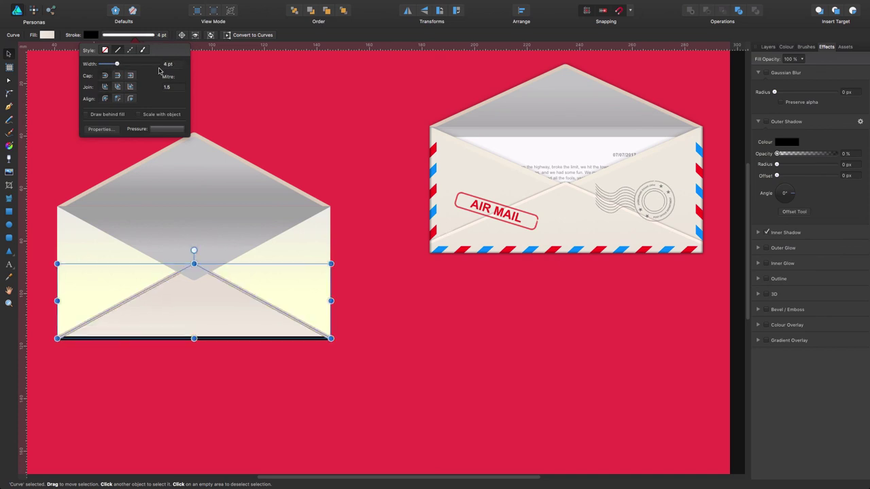
click(172, 63)
text(3)
key(Return)
click(226, 399)
Read the reference inner flap's stroke colour, FFF5E9.
click(173, 311)
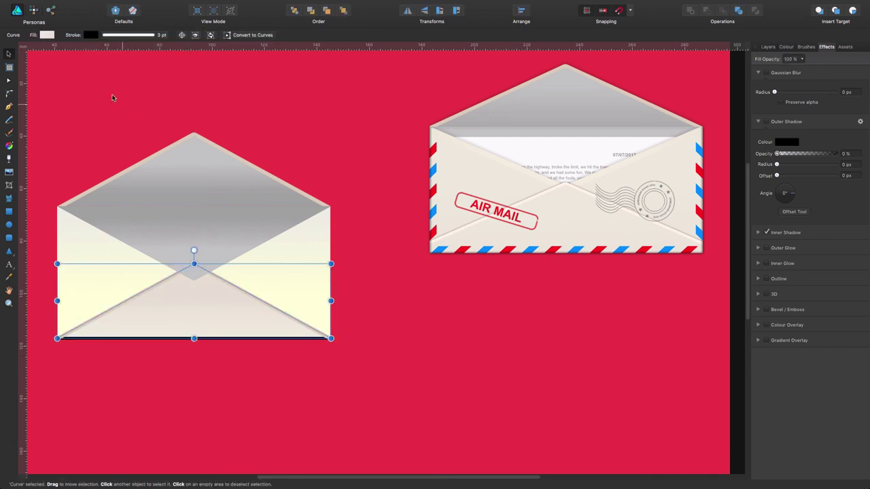
click(90, 34)
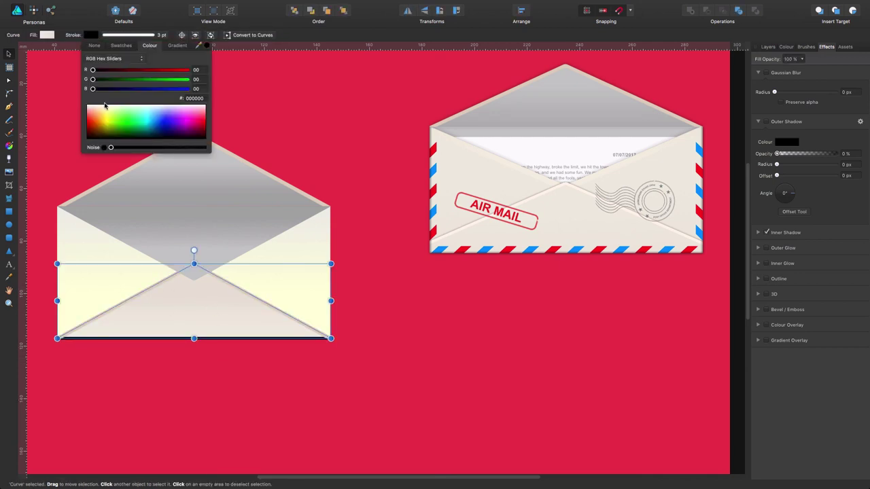
click(570, 206)
double_click(570, 205)
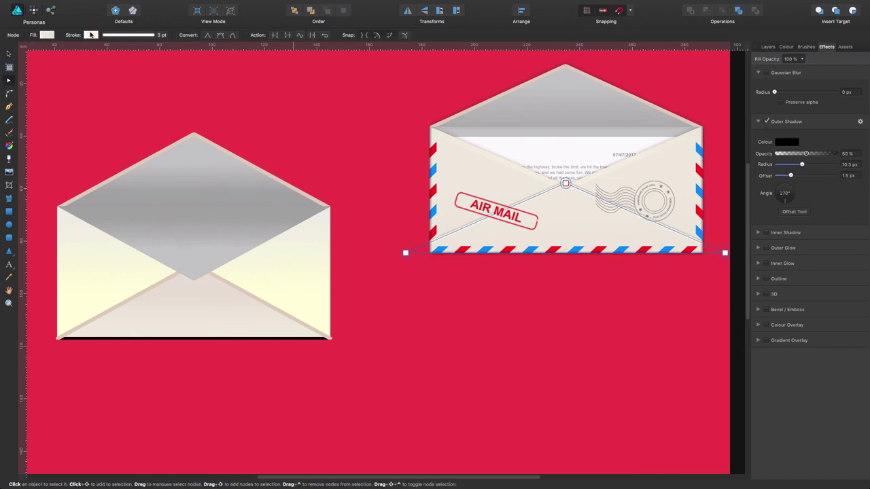
click(91, 35)
click(195, 99)
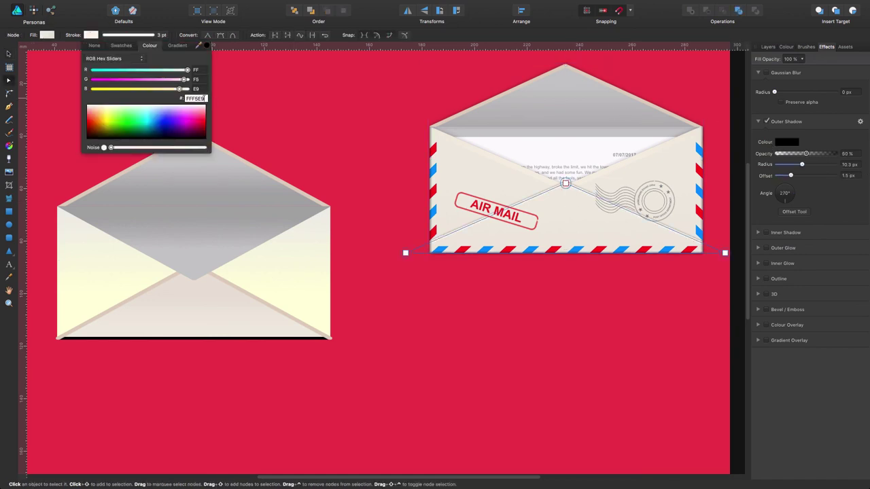
key(Return)
Set the left lower flap's stroke colour to FFF5E9.
click(202, 289)
click(91, 35)
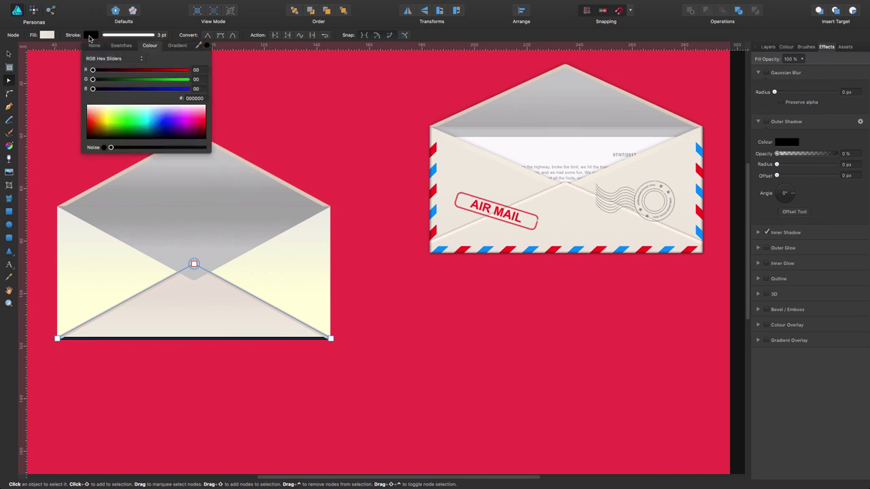
click(195, 99)
text(FFF5E9)
key(Return)
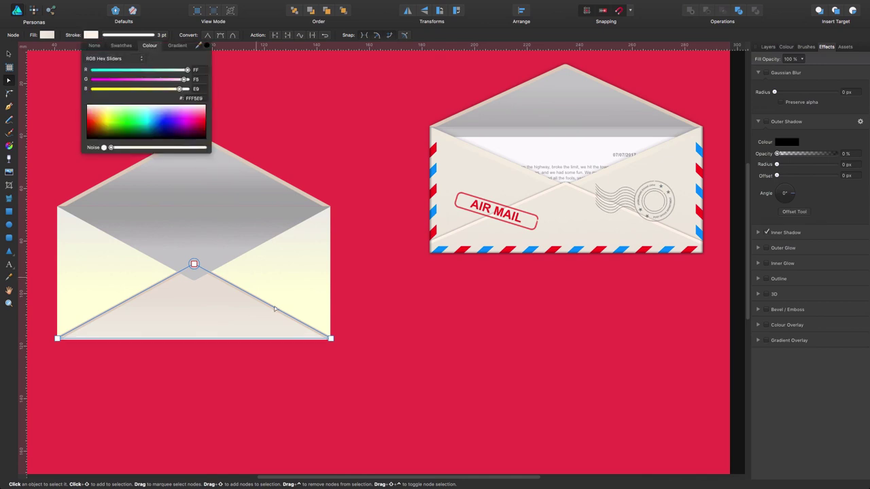
click(351, 371)
Review the rimmed lower flap by selecting and deselecting it.
click(221, 360)
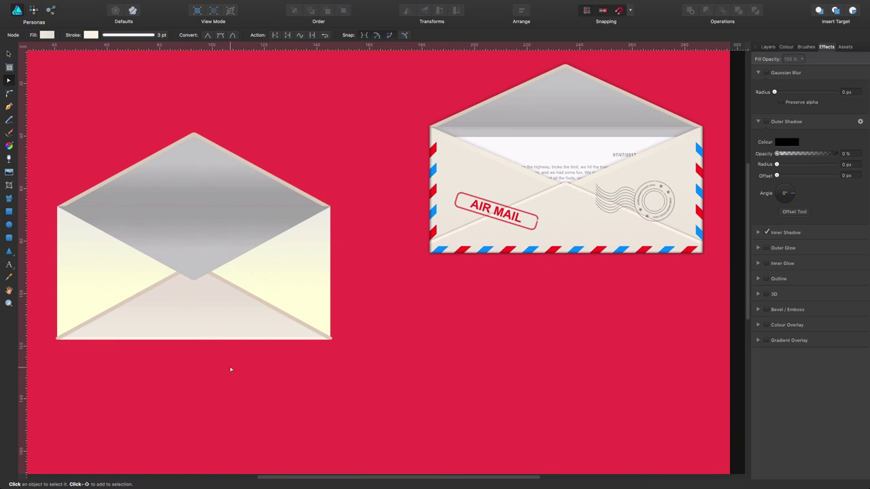
click(212, 312)
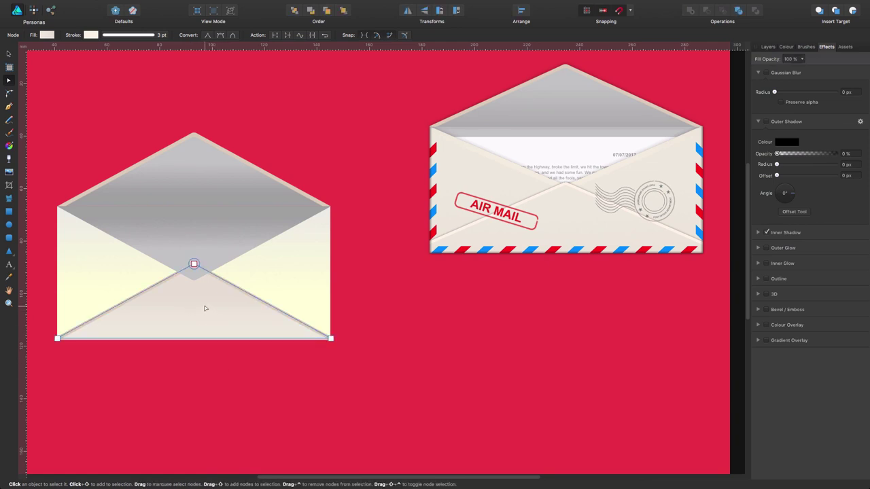
click(411, 394)
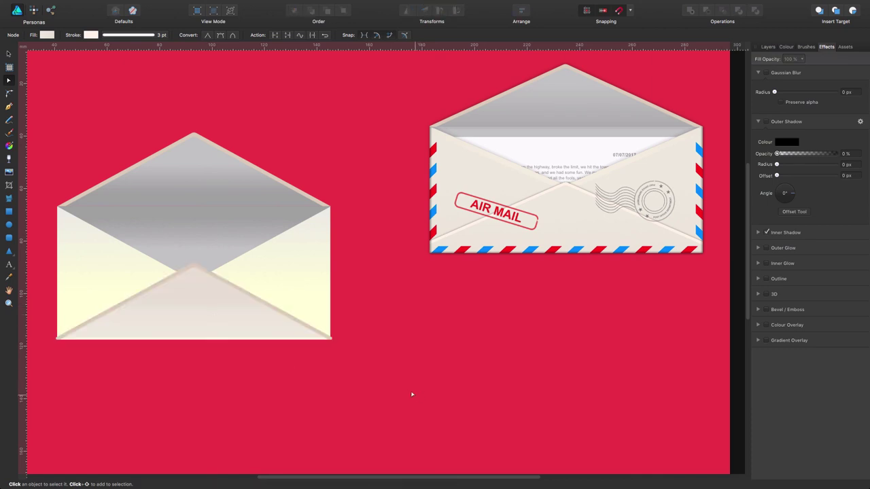
click(226, 329)
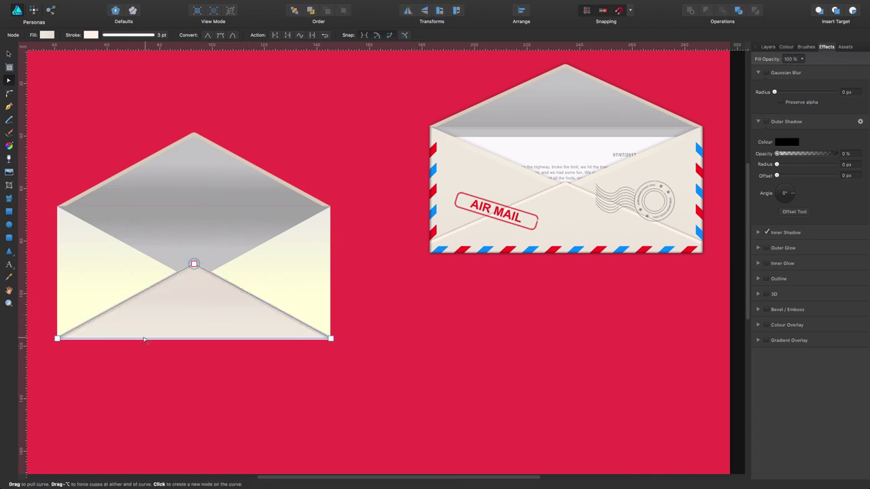
click(135, 366)
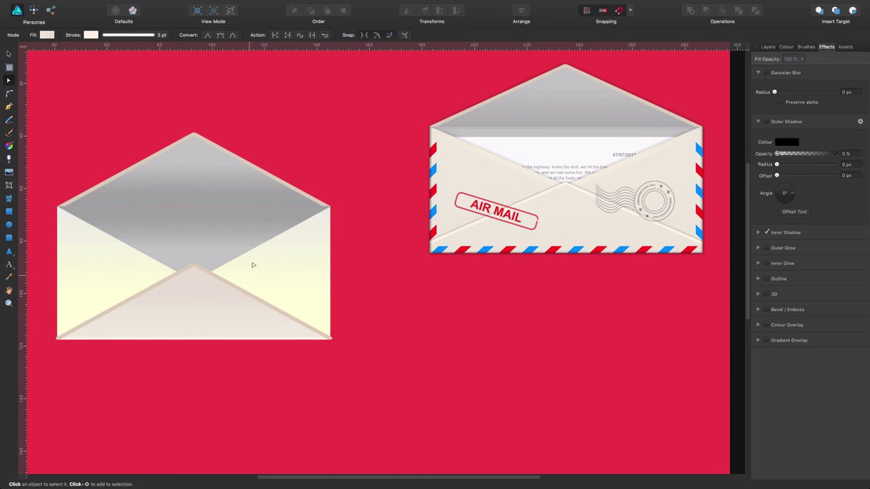
Remove the Inner Shadow effect from the left envelope's bottom flap.
click(210, 301)
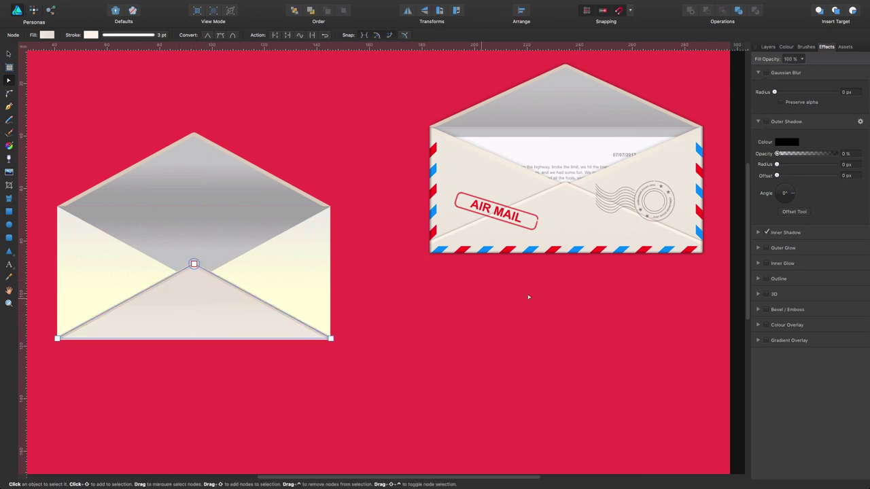
click(758, 233)
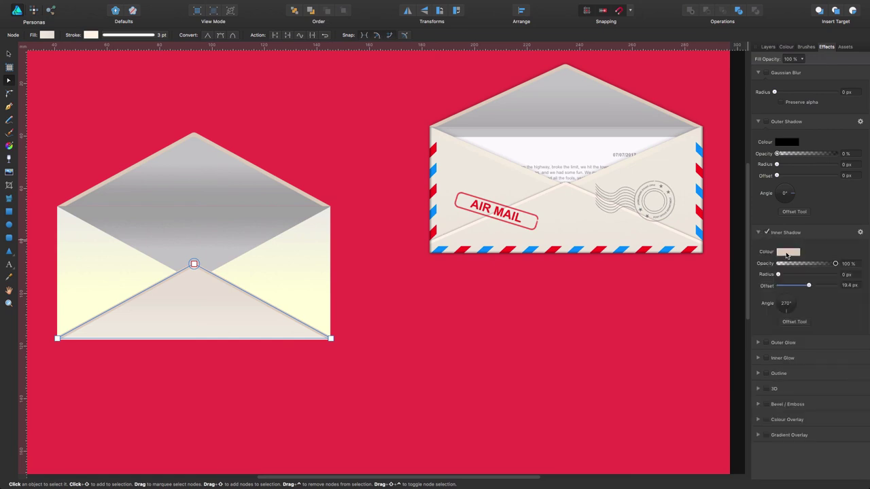
click(767, 232)
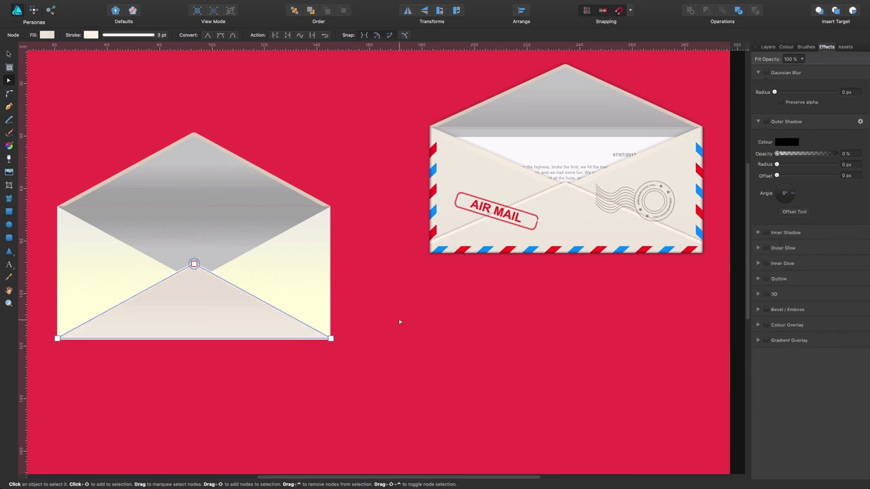
click(424, 346)
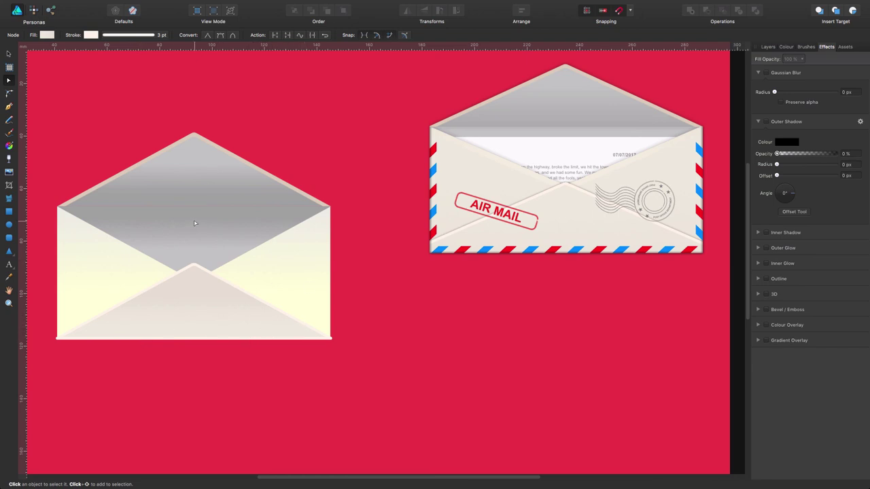
Drag the reference lower flap onto the left envelope and delete the extra offset triangle.
click(203, 314)
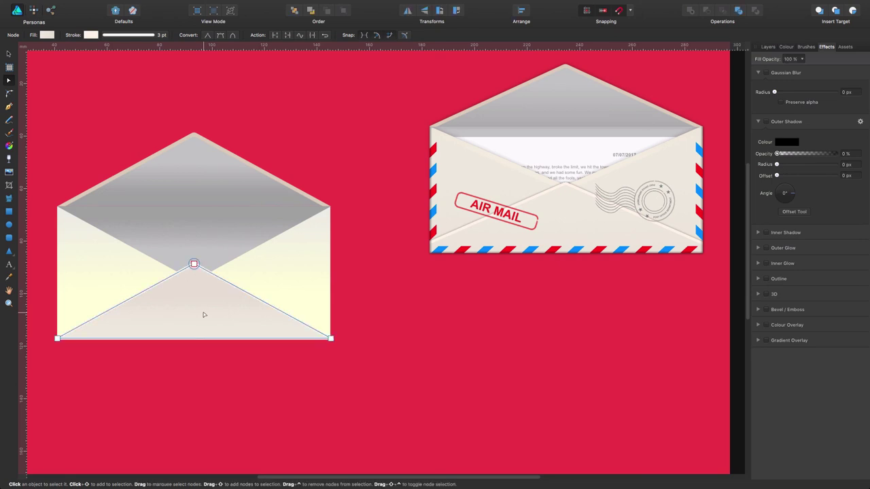
click(50, 38)
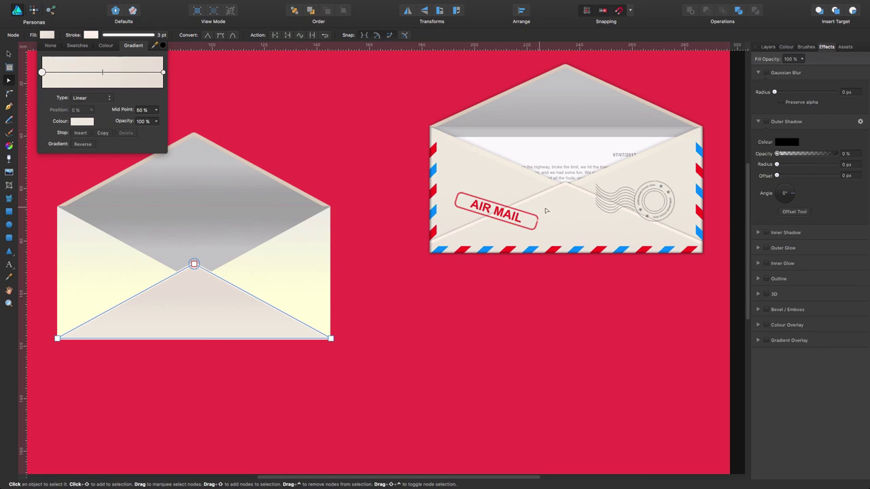
click(573, 218)
click(573, 218)
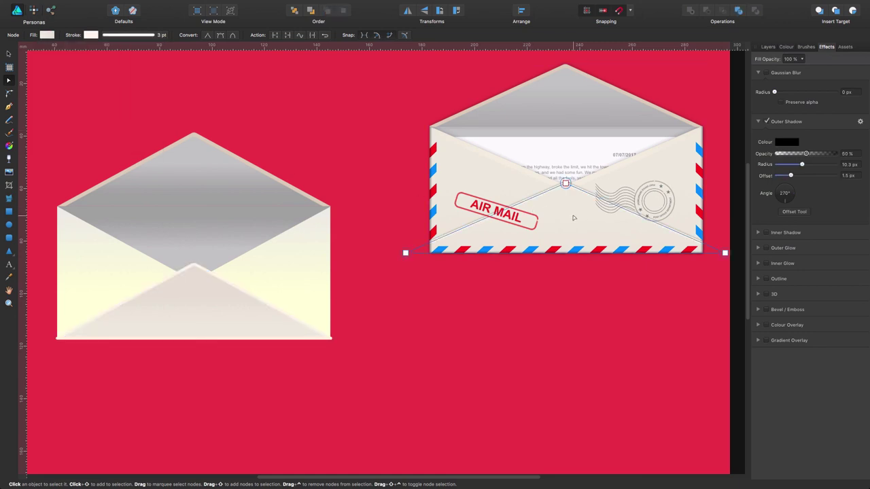
key(v)
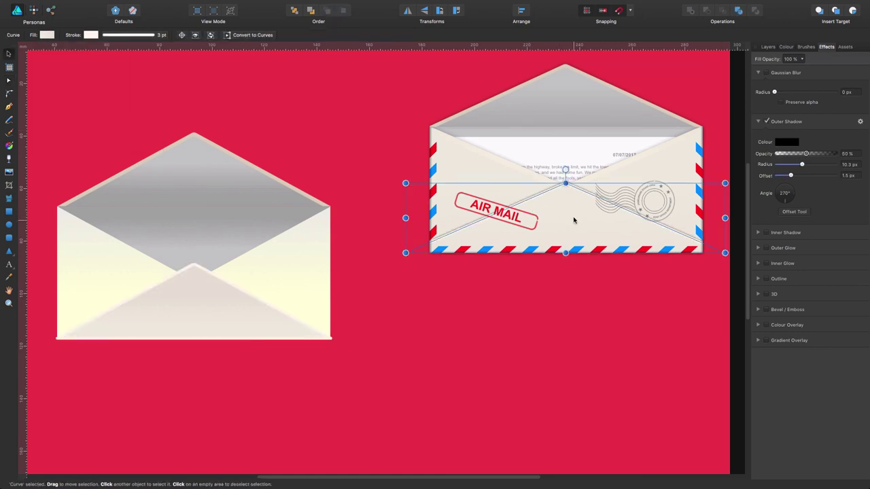
drag(573, 217, 261, 334)
click(360, 429)
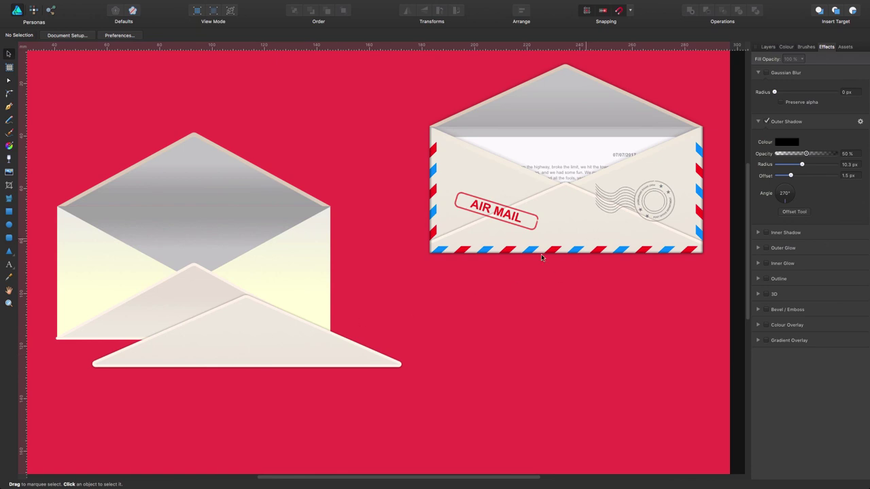
click(279, 355)
key(Delete)
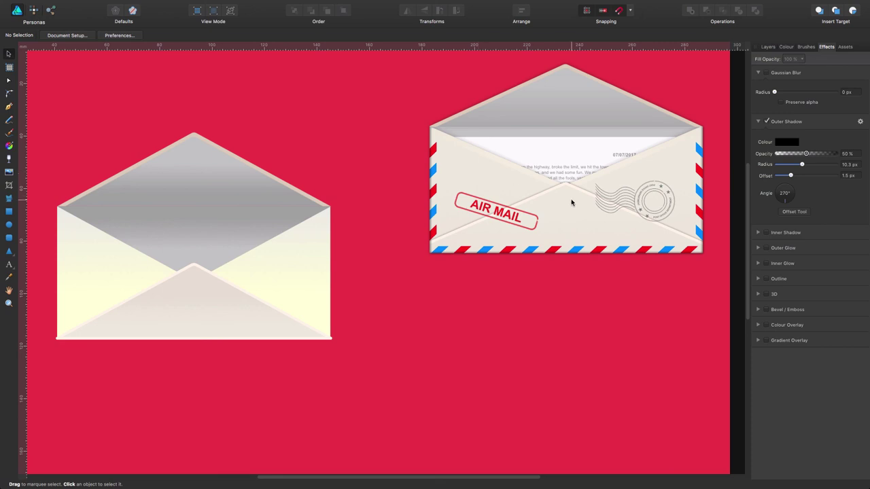
Change the left envelope body rectangle from pale yellow to a beige fill.
double_click(231, 317)
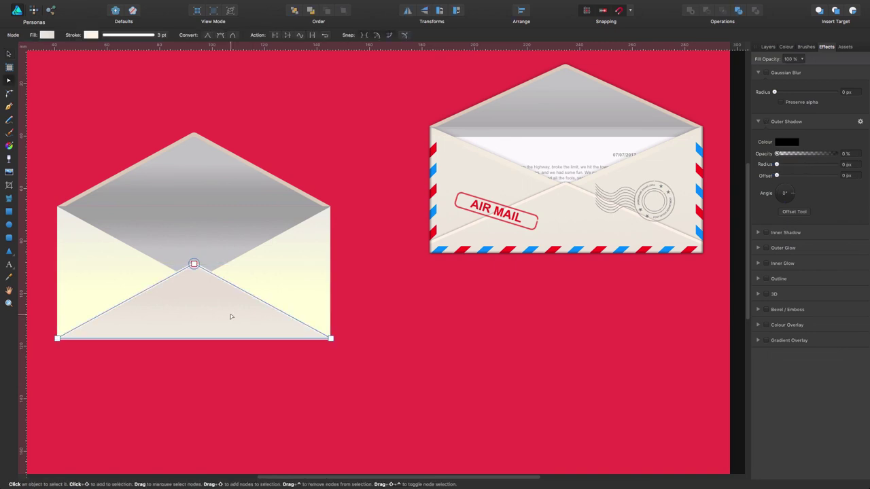
click(316, 278)
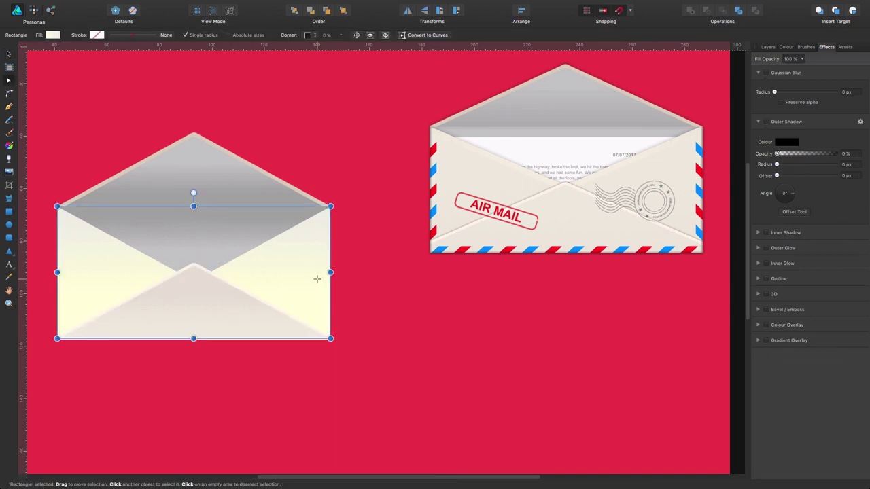
key(super+z)
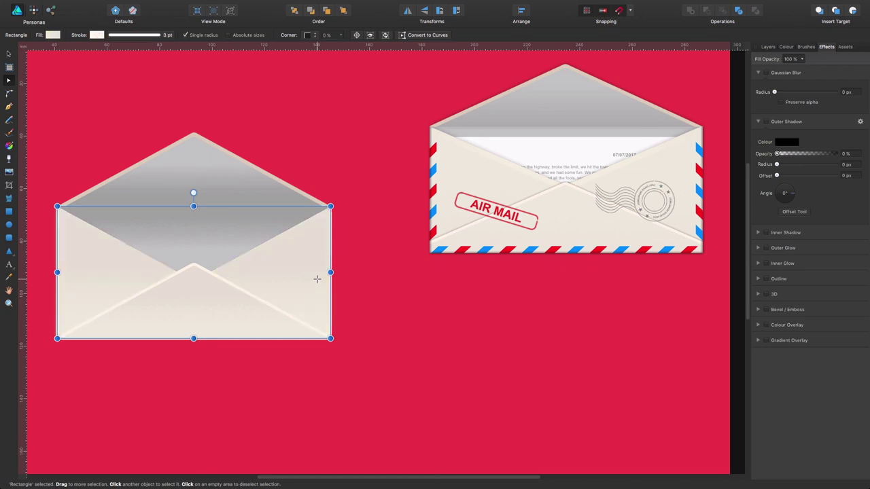
click(385, 303)
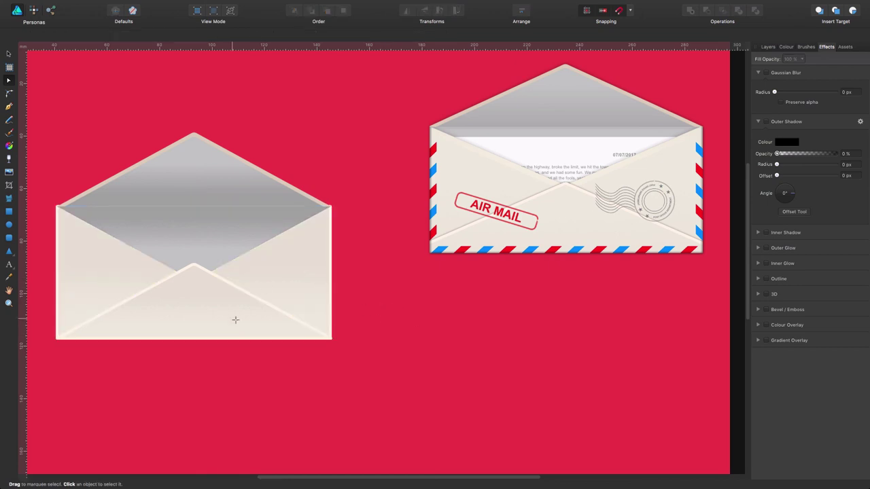
click(189, 318)
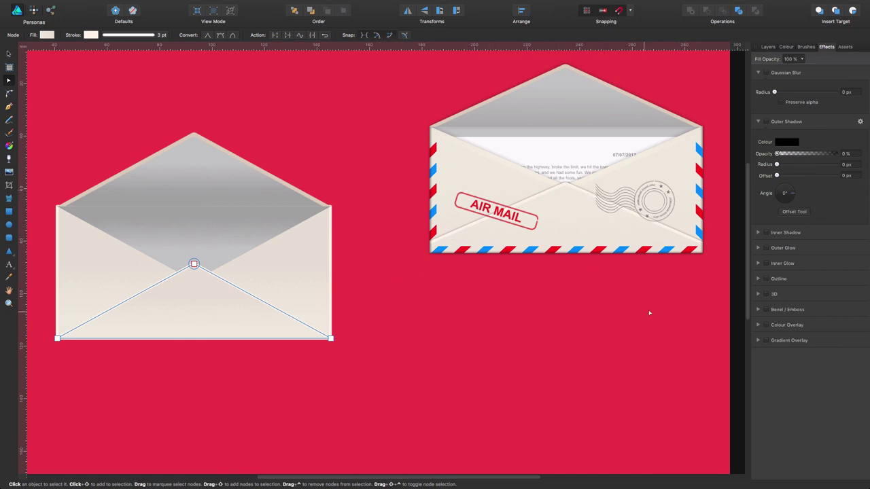
Give the left front flap an Outer Shadow with a 10 px radius, matching the reference.
click(559, 212)
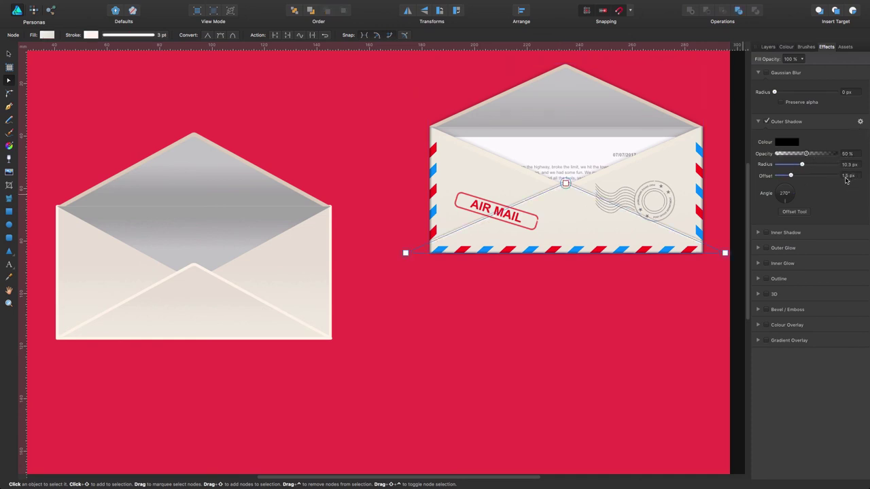
click(206, 299)
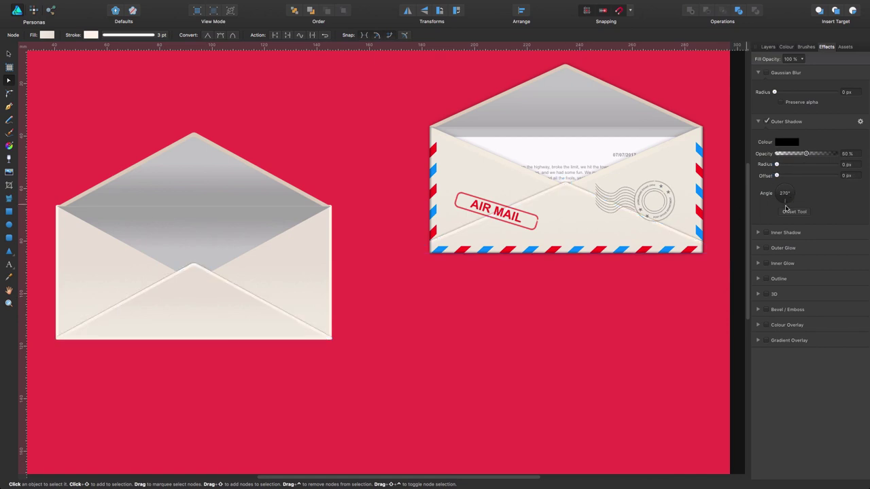
click(850, 166)
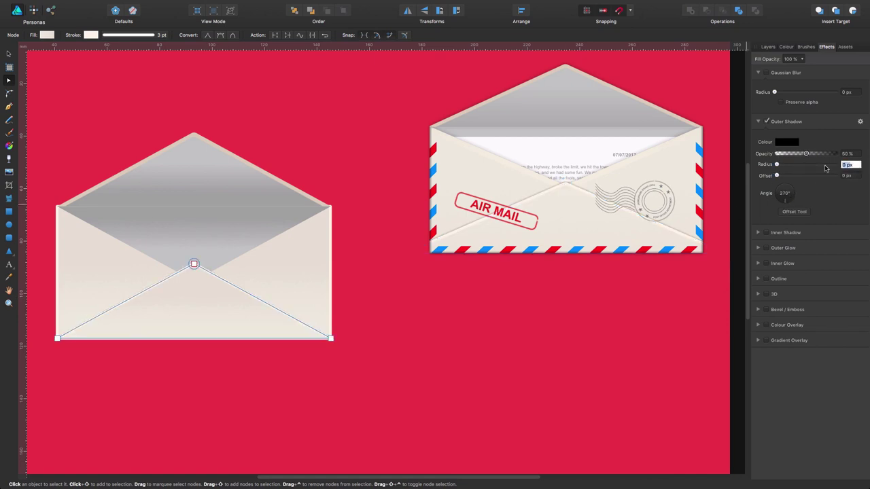
text(10)
key(Return)
drag(776, 165, 801, 170)
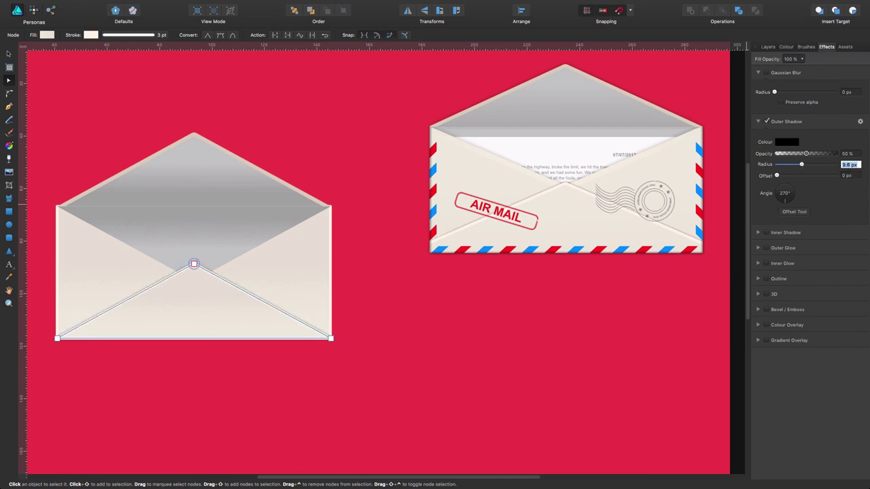
text(10)
click(512, 344)
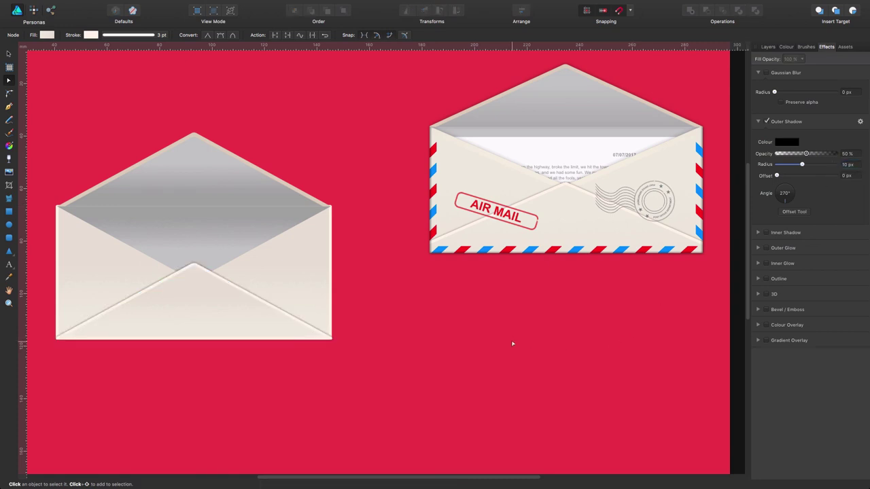
Increase the front flap's shadow offset to 1.6 px, checking against the reference.
click(227, 316)
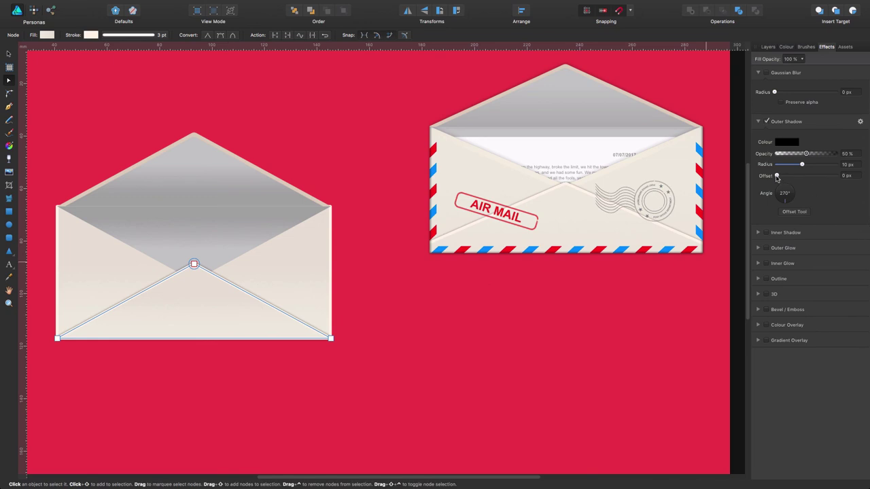
mouse_move(777, 175)
mouse_down()
mouse_move(793, 175)
mouse_move(786, 175)
mouse_up()
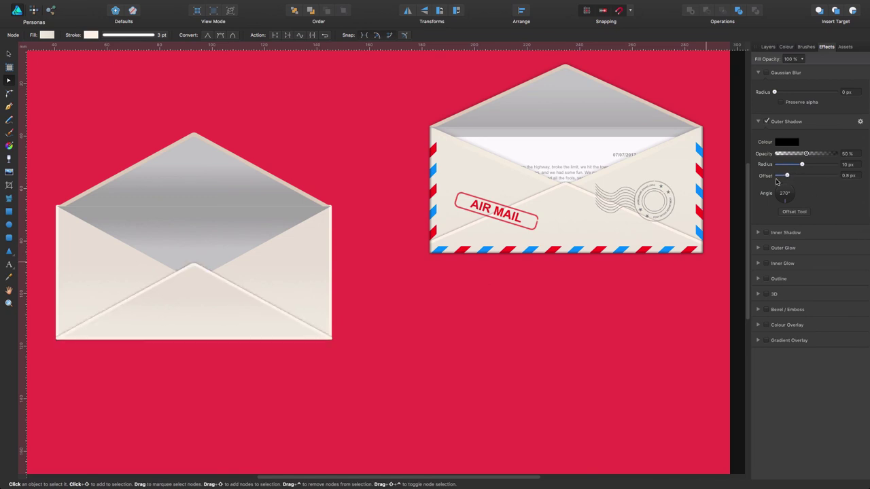
click(595, 217)
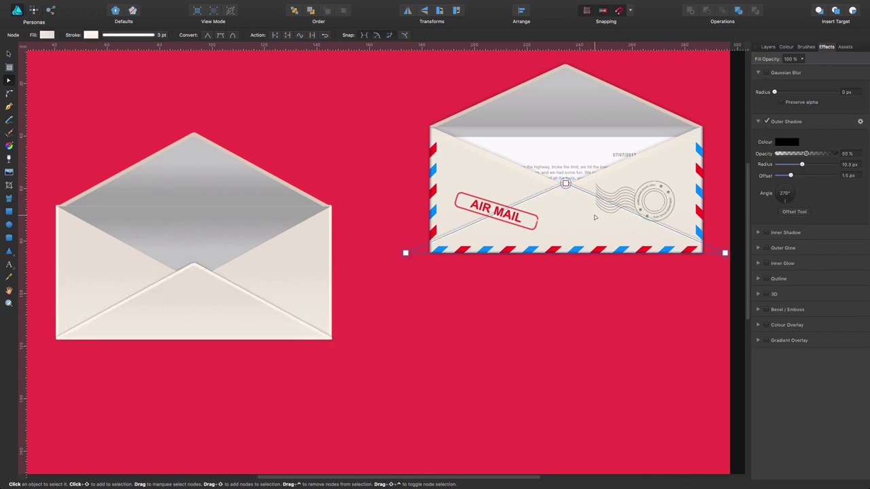
click(193, 308)
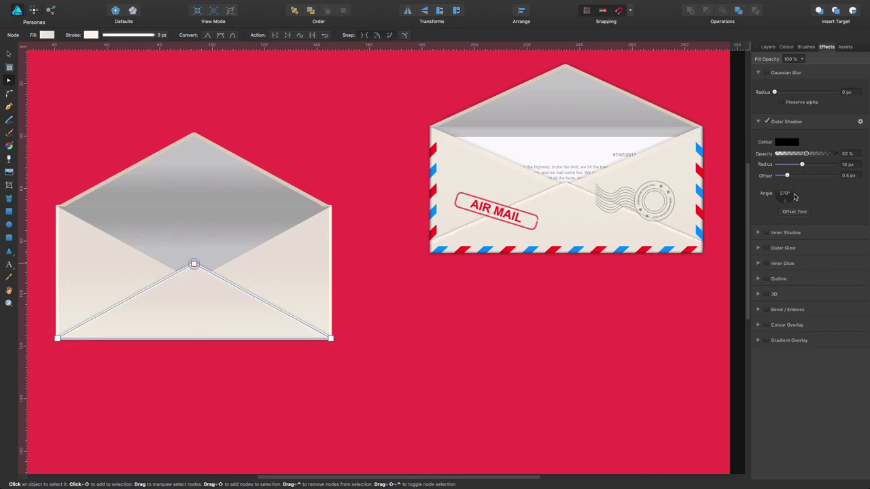
drag(787, 175, 791, 176)
click(473, 327)
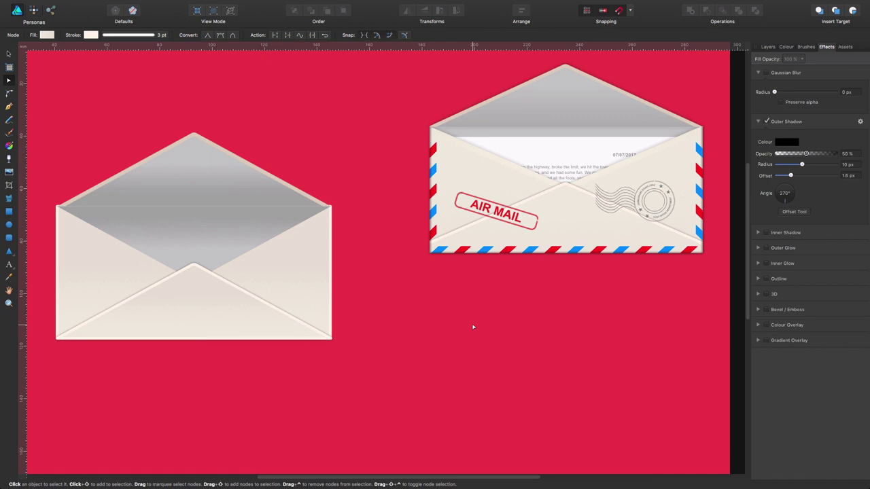
click(169, 313)
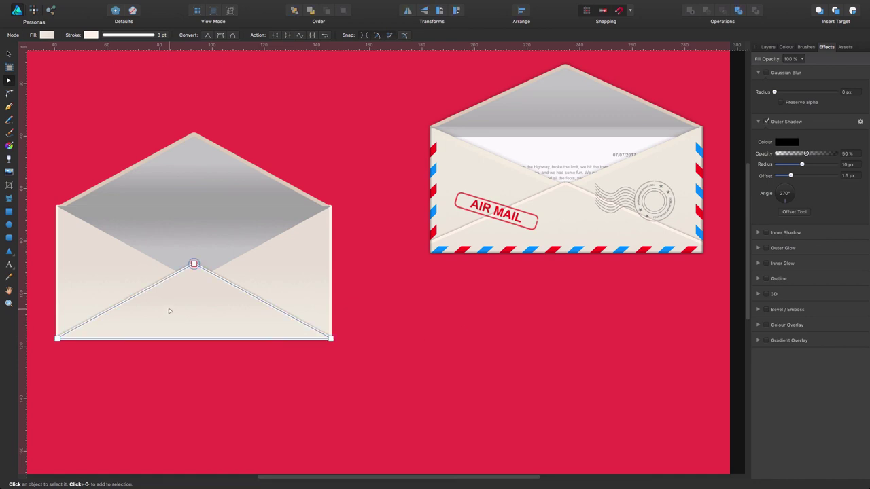
click(325, 371)
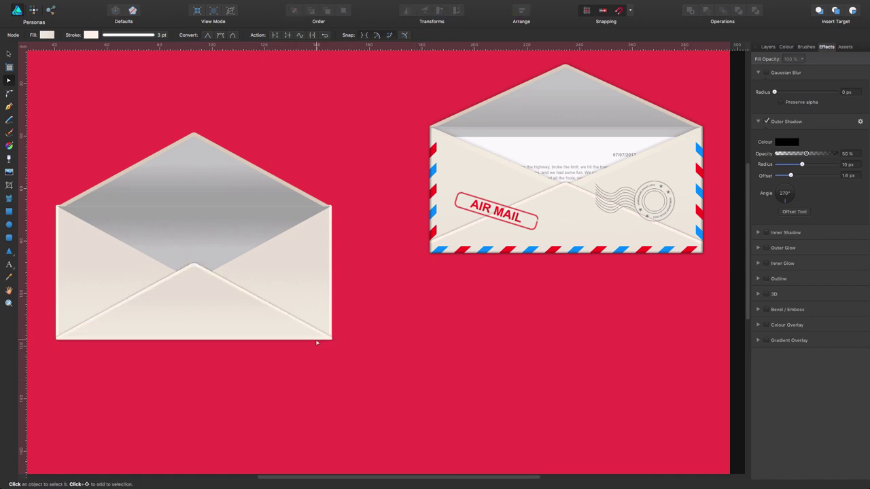
click(115, 331)
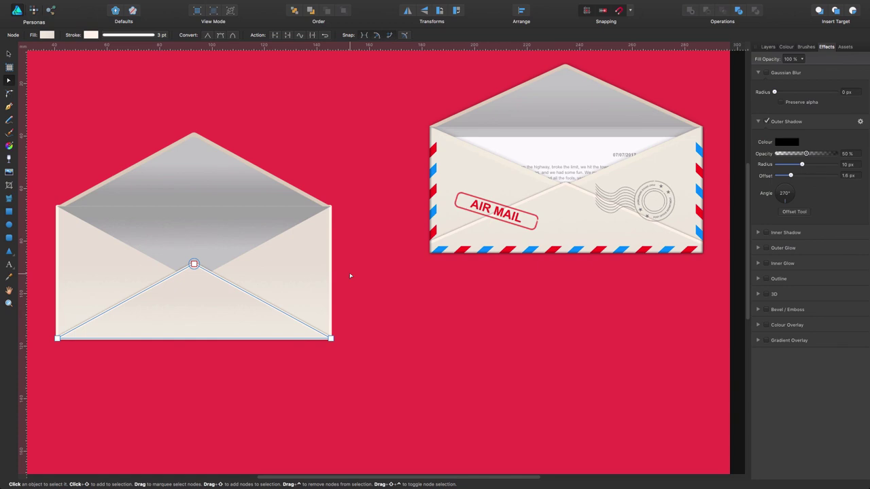
Cut the front flap curve and paste it inside the envelope body rectangle using Insert inside.
key(v)
click(311, 252)
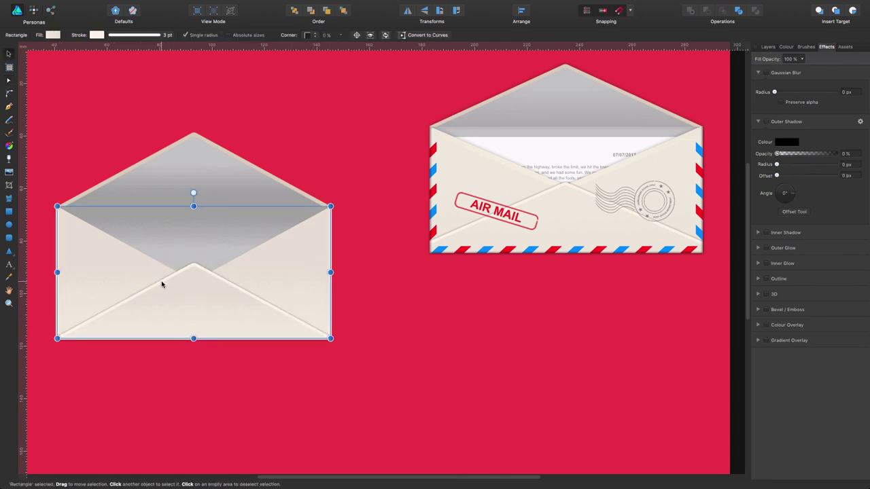
click(853, 12)
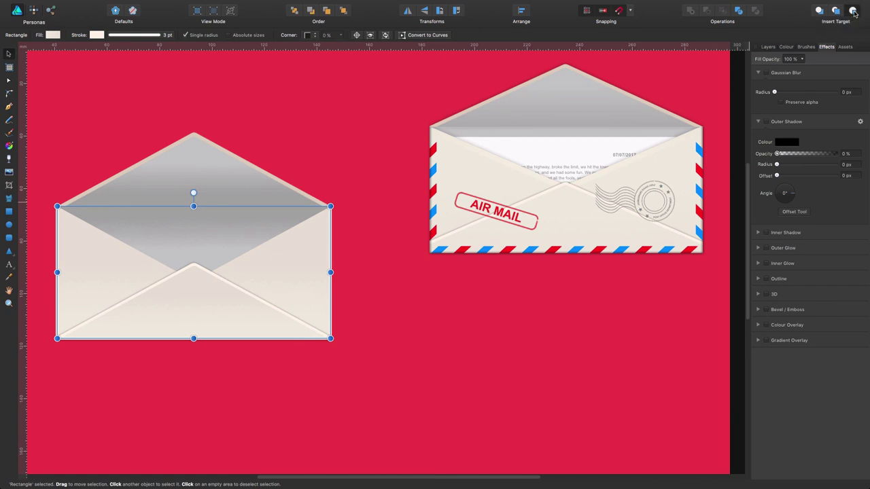
click(201, 299)
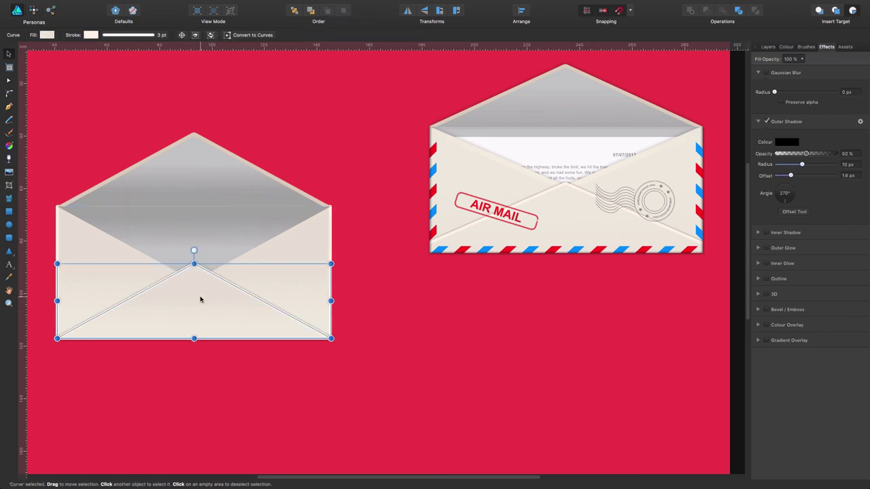
key(super+x)
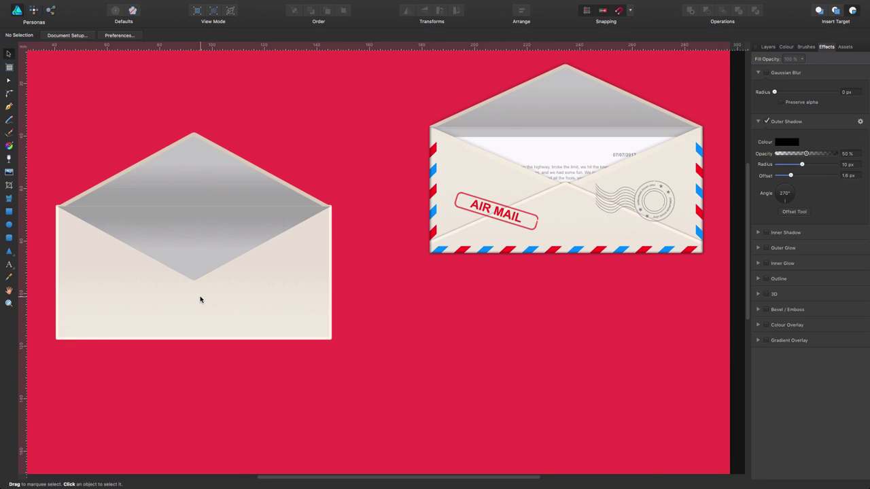
click(263, 309)
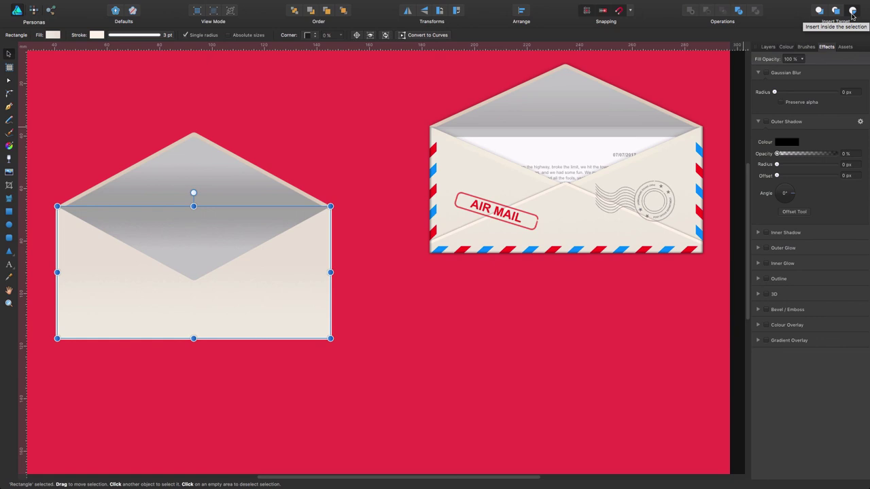
key(ctrl+v)
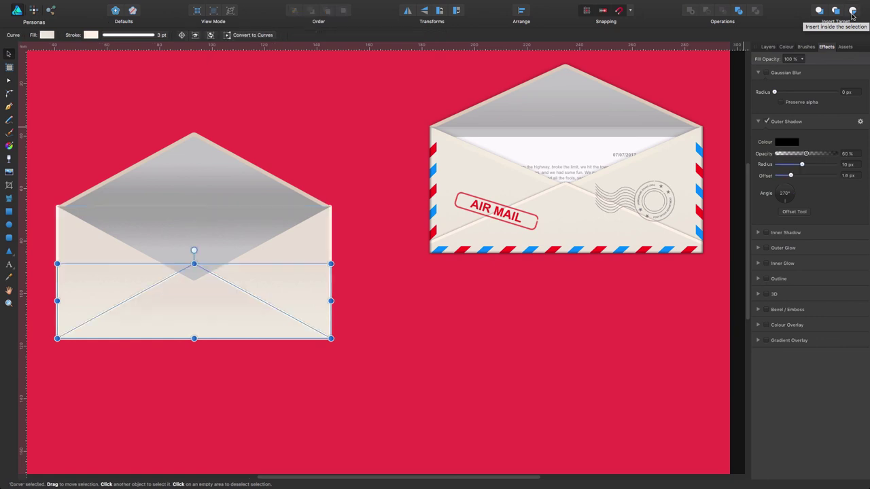
click(504, 307)
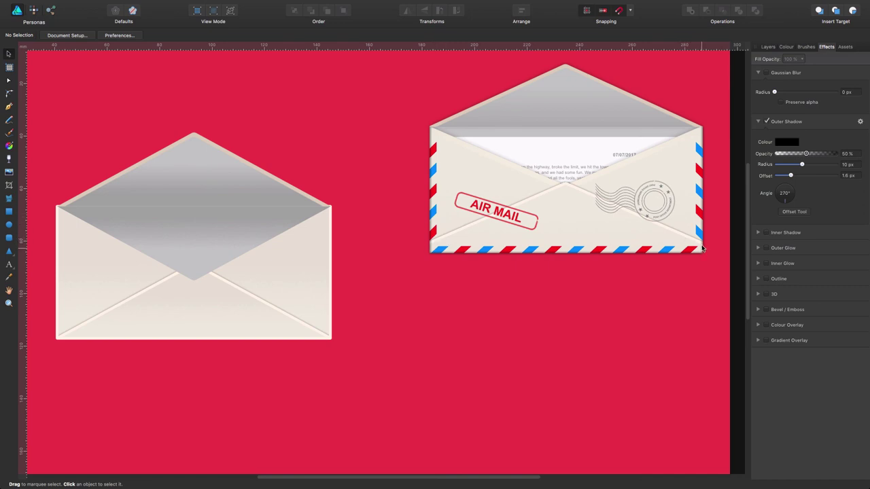
Resize the nested front flap fold to about 114.8 × 37.3 mm and align it over the body.
click(215, 316)
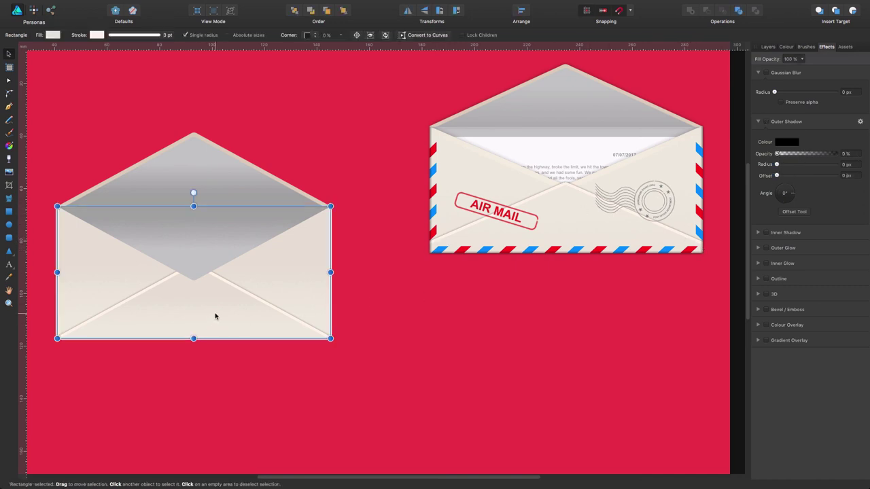
click(216, 316)
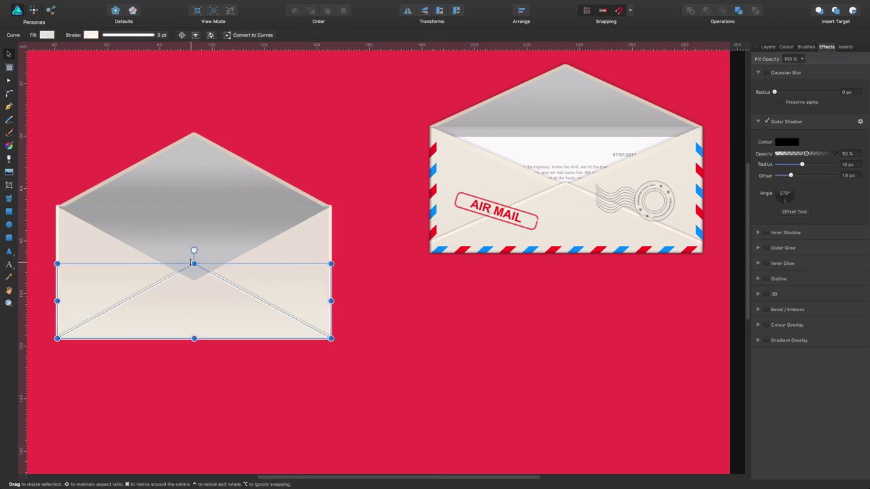
drag(194, 264, 193, 245)
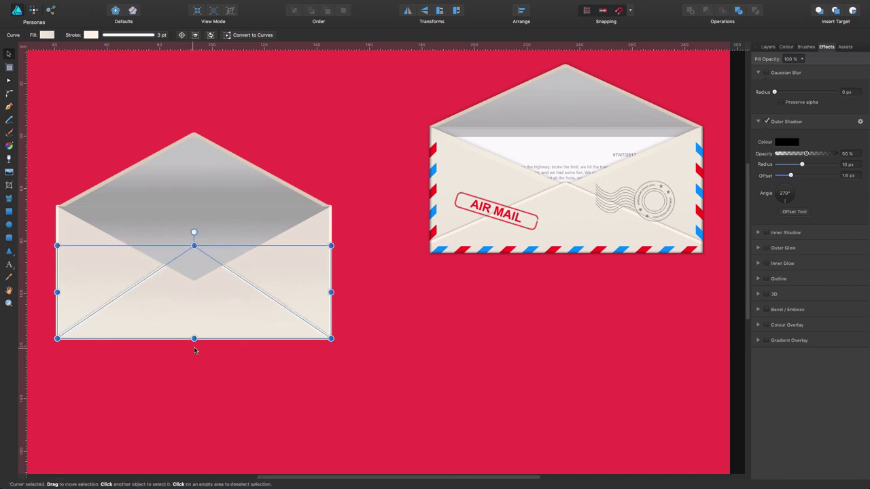
drag(194, 338, 194, 347)
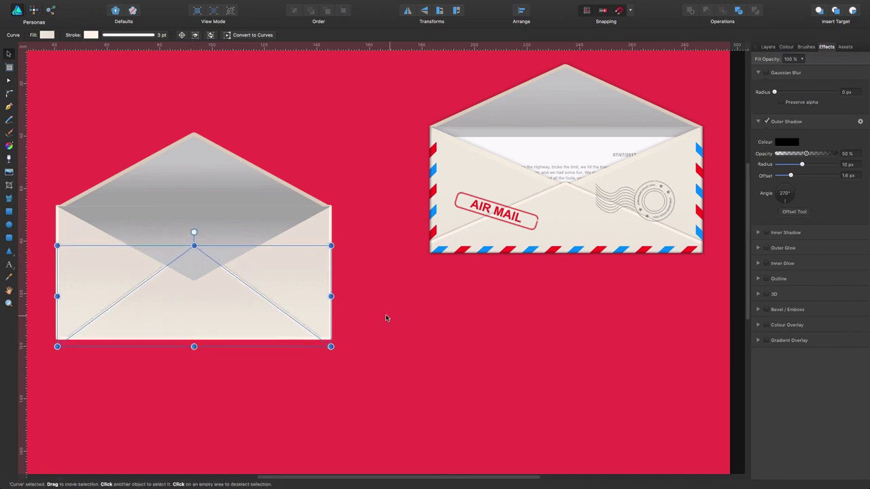
drag(331, 295, 362, 295)
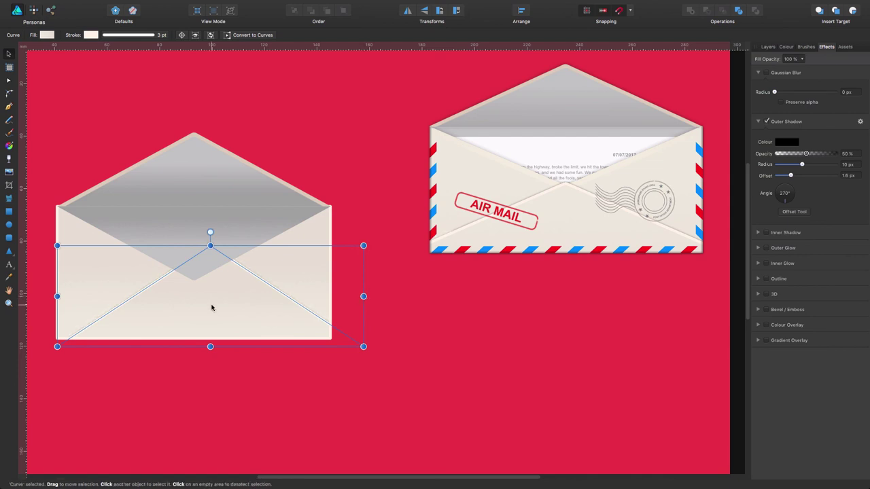
drag(222, 316, 216, 313)
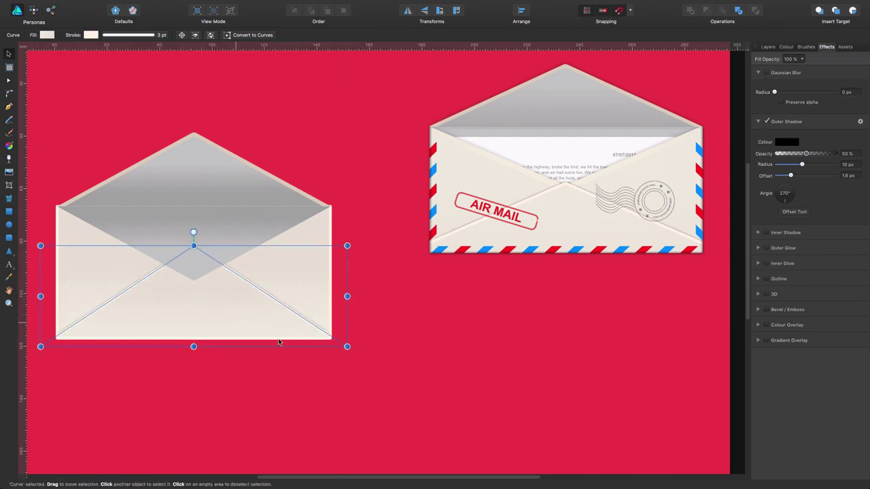
Preview the enlarged fold by toggling its selection, then select the grey inner flap.
click(454, 351)
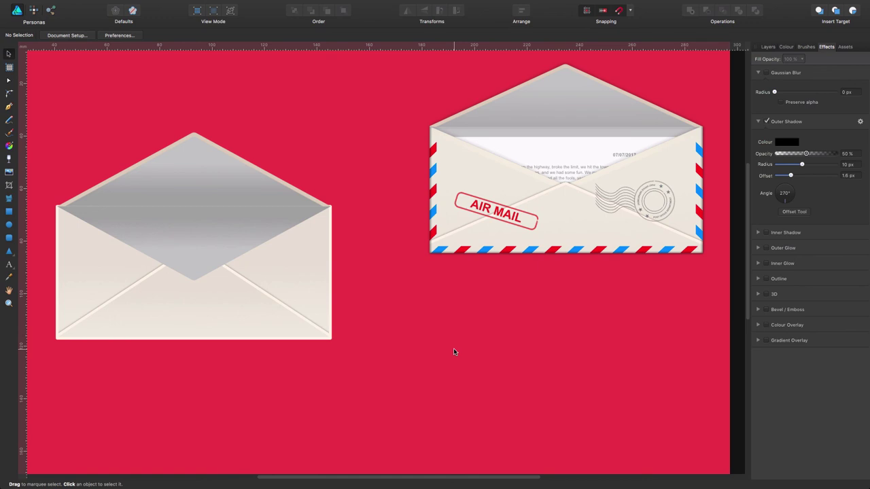
click(194, 313)
click(196, 310)
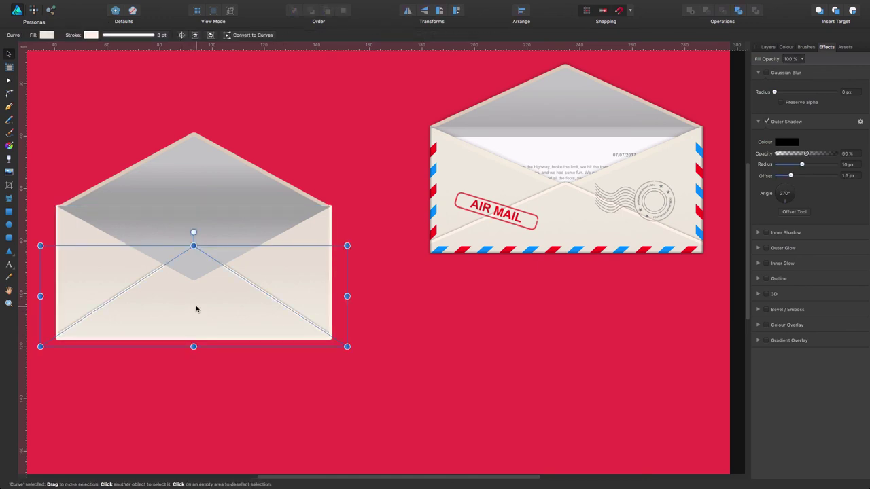
click(347, 370)
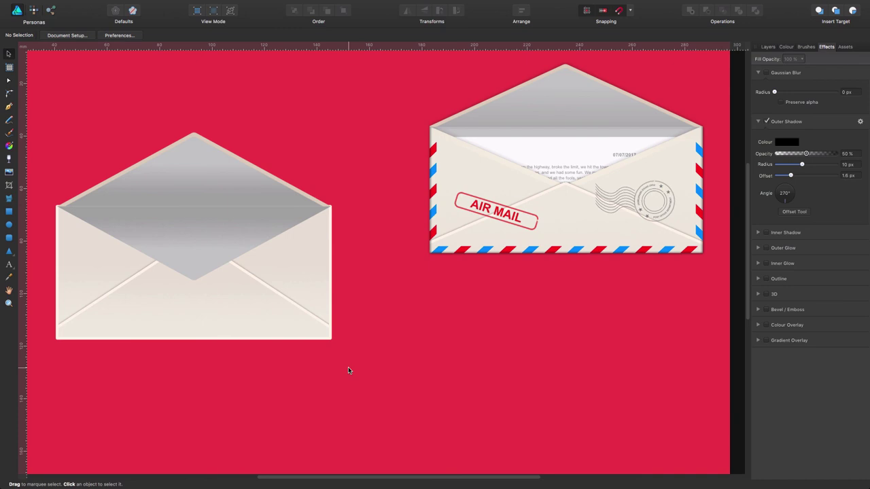
click(199, 315)
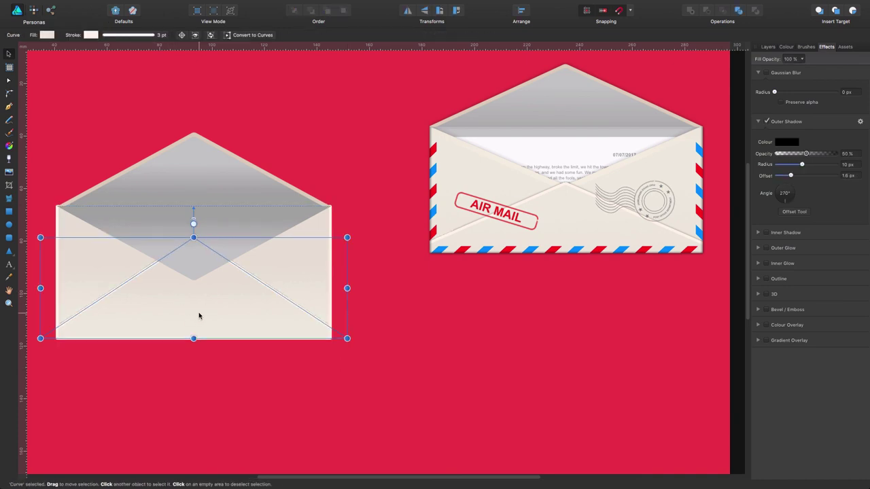
click(215, 357)
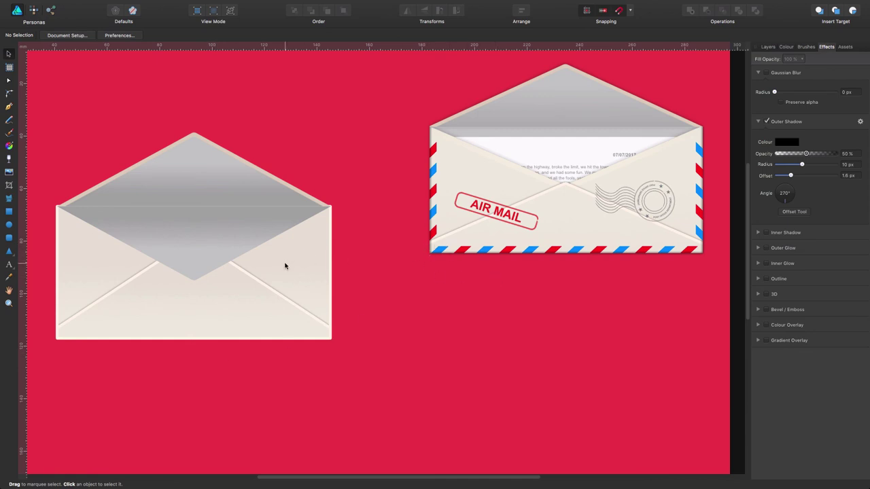
click(197, 250)
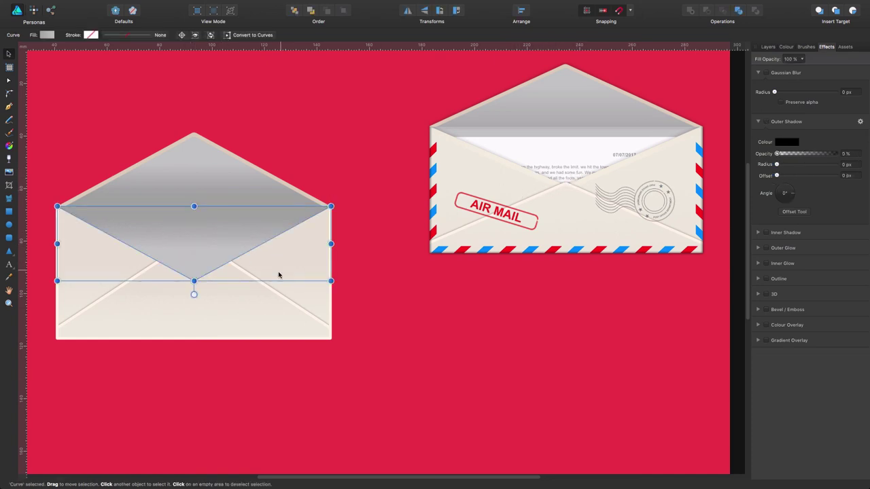
In the Layers panel, move the grey inner flap curve below the front-flap curve.
click(223, 305)
click(207, 300)
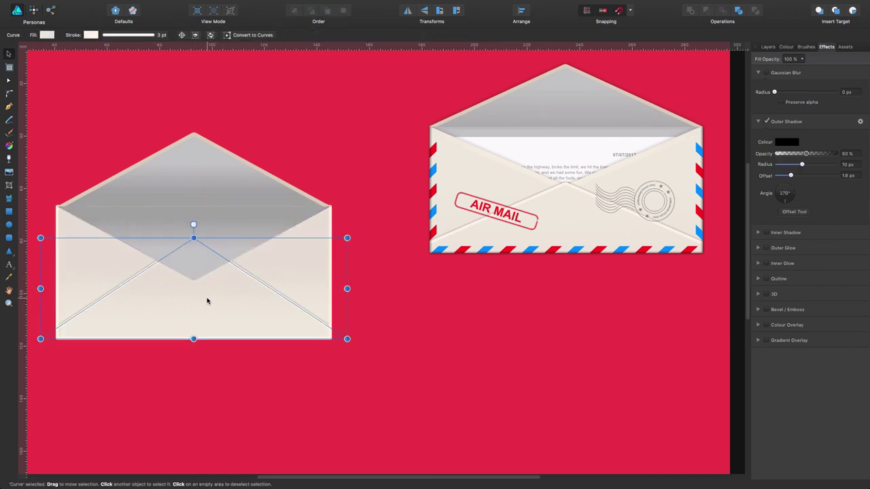
click(220, 222)
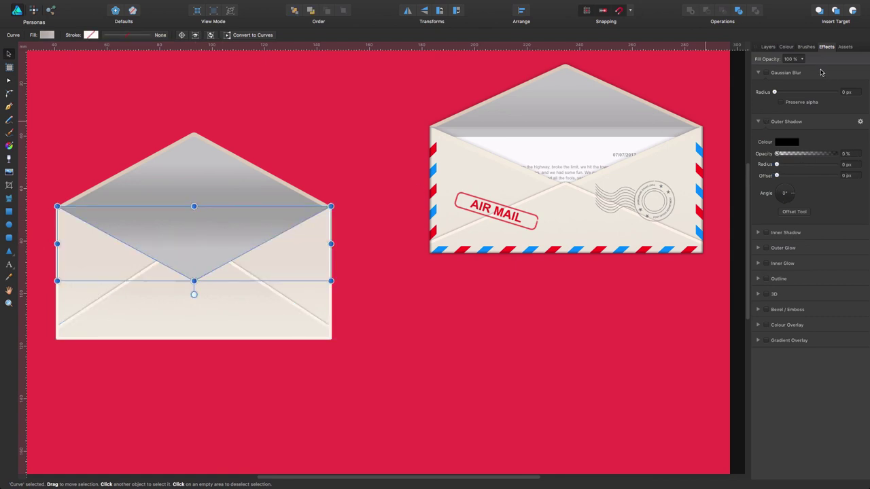
click(767, 48)
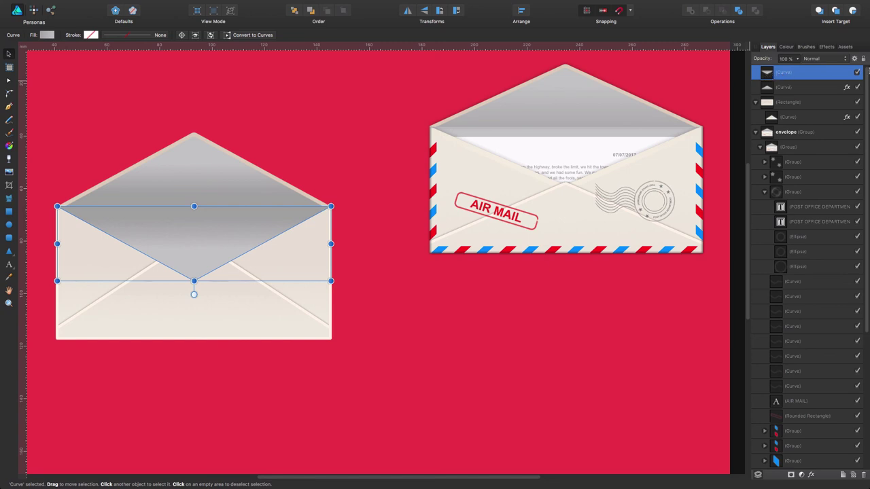
click(857, 73)
click(856, 72)
drag(769, 74, 779, 124)
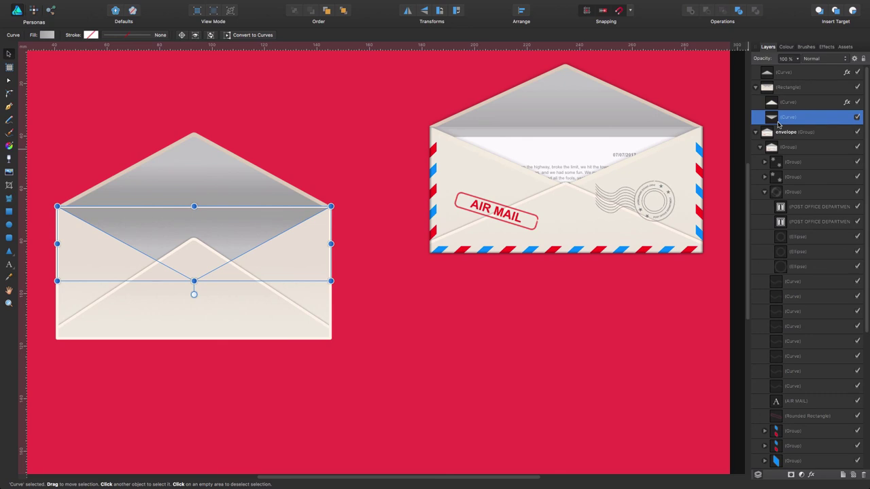
click(360, 297)
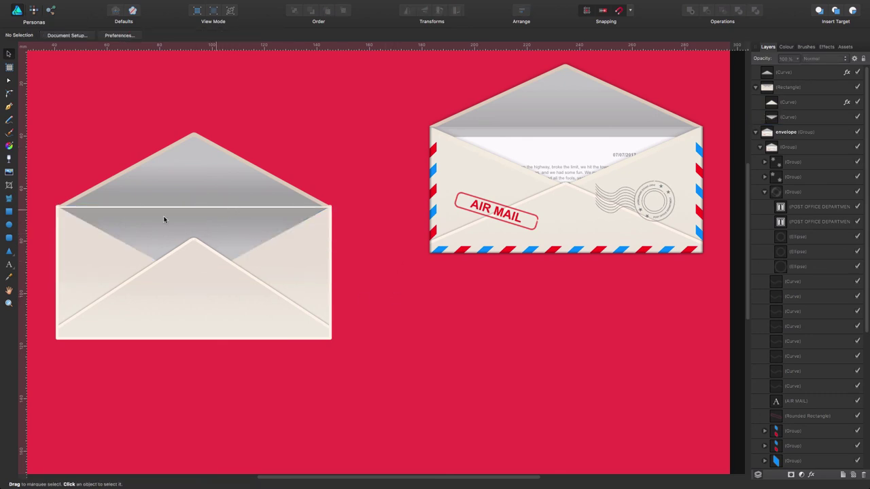
Drag the front flap's top handle down so the flap is 26.6 mm tall.
click(199, 286)
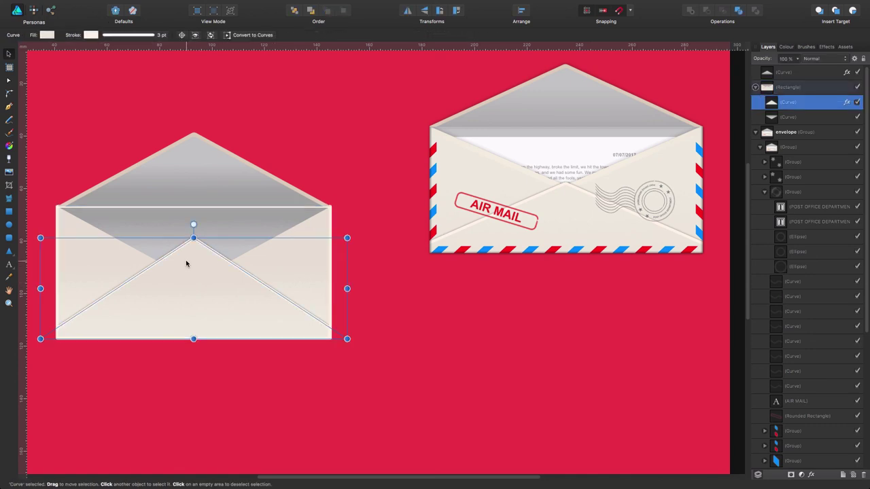
mouse_move(194, 238)
mouse_down()
mouse_move(191, 272)
mouse_move(193, 249)
mouse_up()
click(233, 244)
click(194, 272)
click(415, 349)
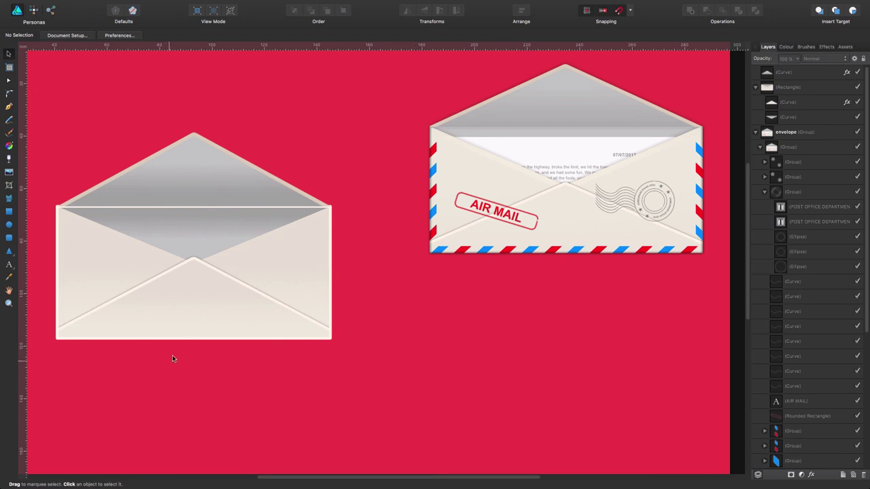
Drag the left envelope body rectangle's bottom edge up until its height reads 43.9 mm.
click(204, 296)
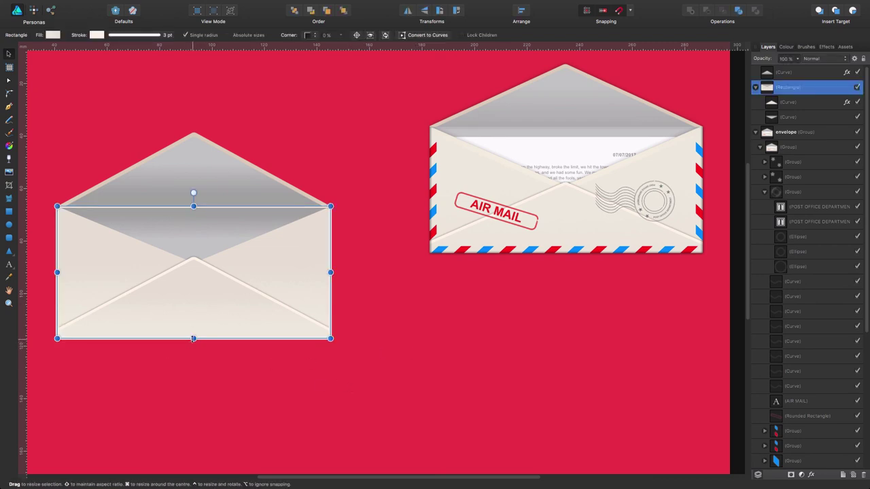
drag(194, 338, 194, 321)
click(231, 392)
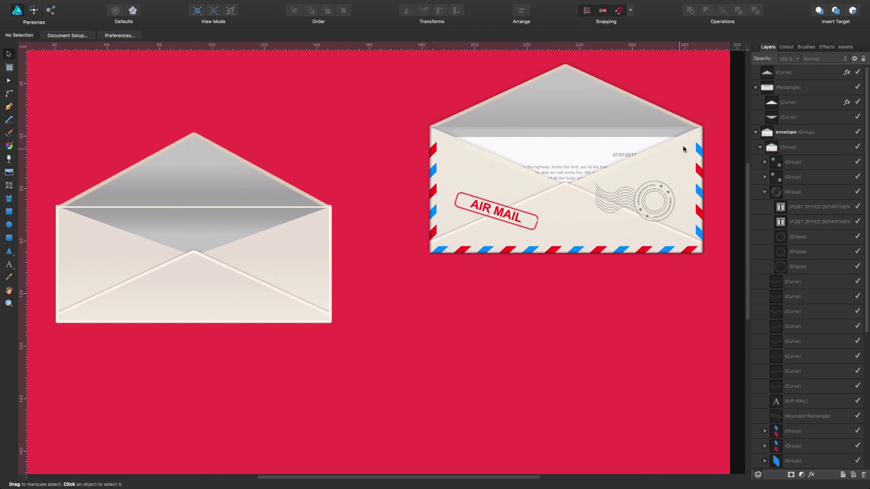
key(a)
key(v)
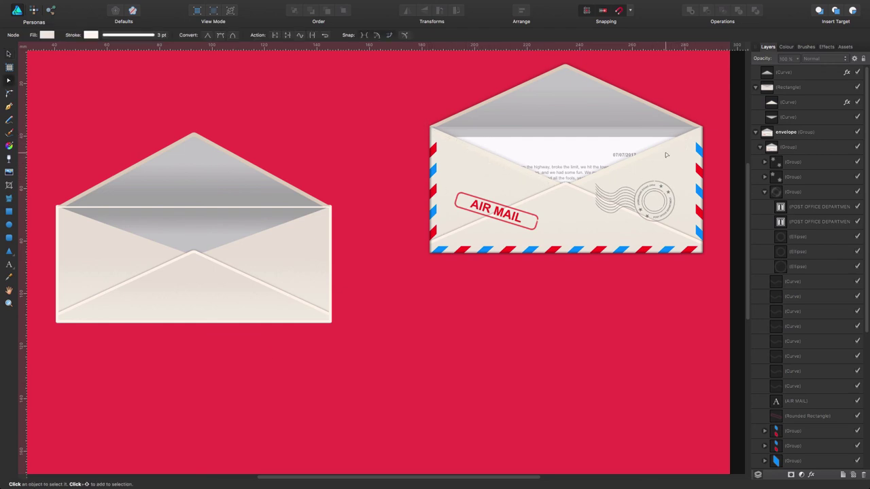
click(660, 154)
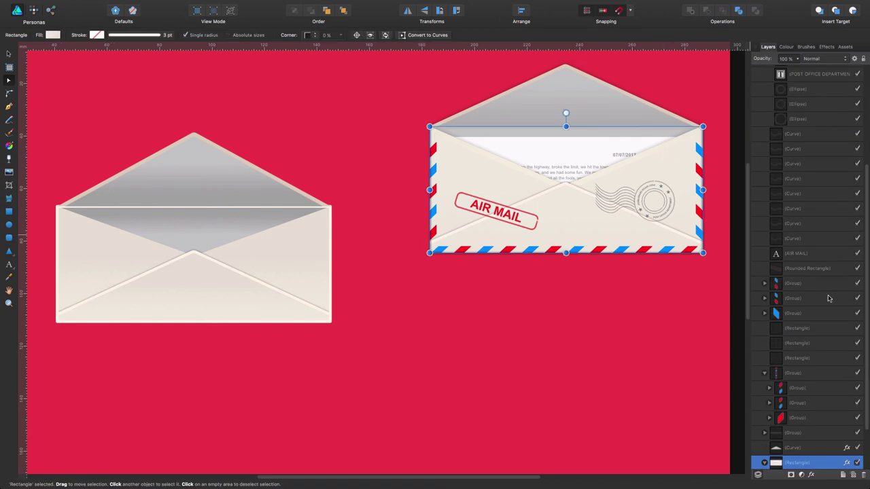
scroll(828, 374, down, 3)
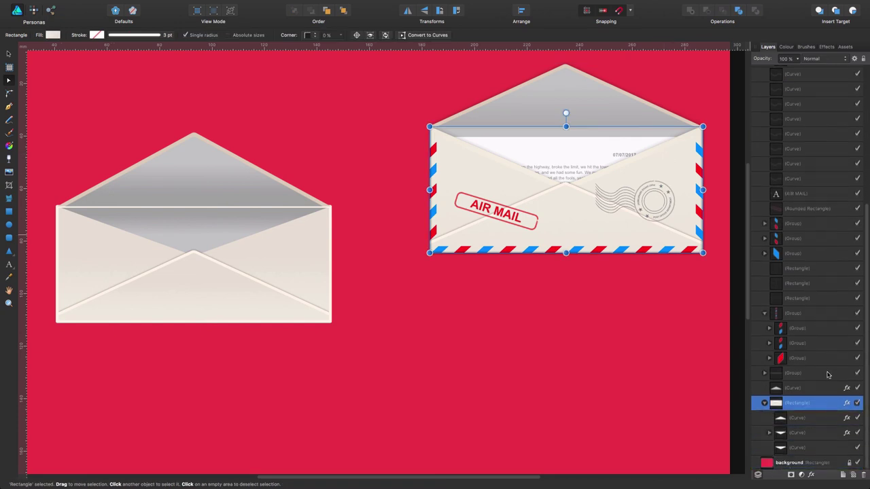
click(805, 418)
click(802, 433)
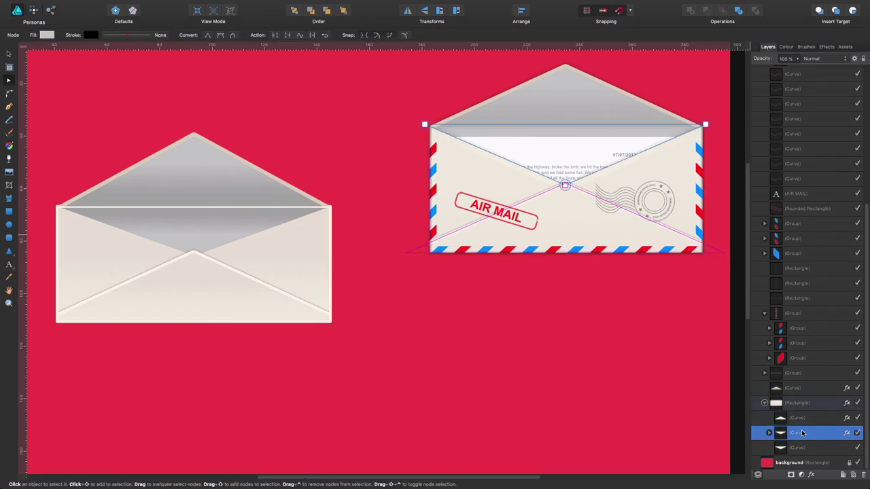
drag(575, 144, 503, 156)
key(v)
drag(551, 144, 481, 98)
key(super+z)
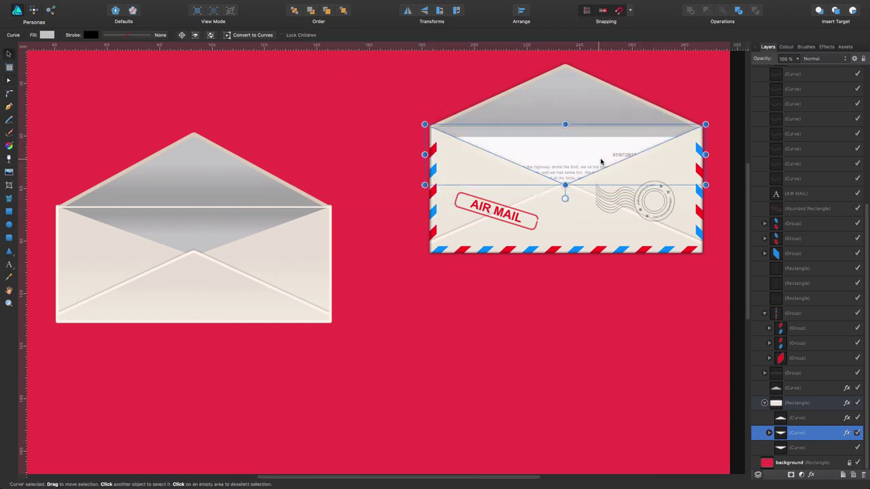
click(781, 447)
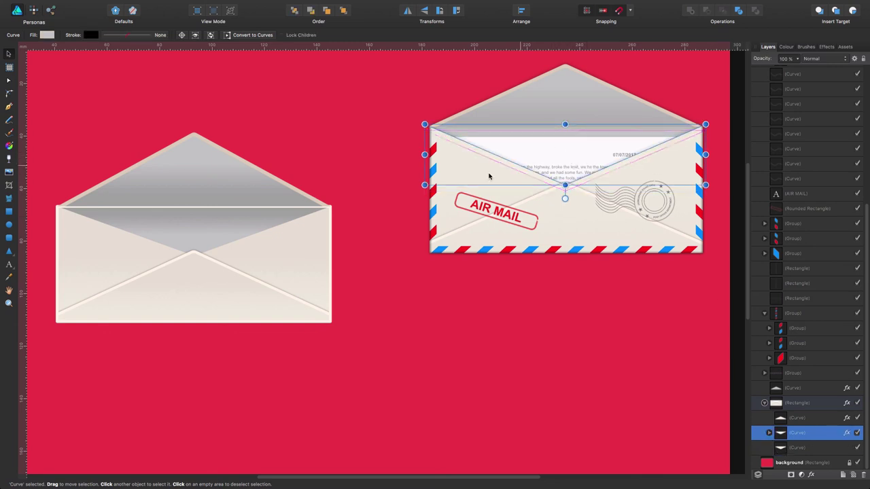
click(224, 235)
click(224, 235)
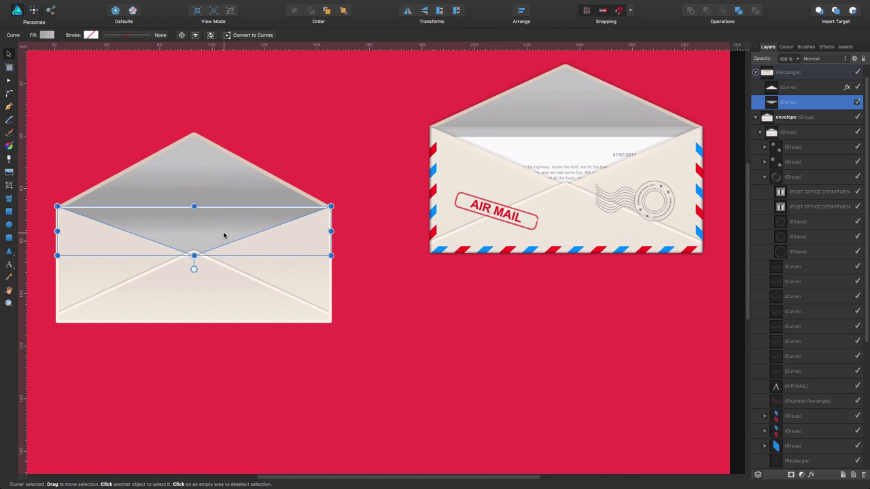
Duplicate the grey inner flap, nudge the copy down and resize it to 20.5 mm tall.
key(super+j)
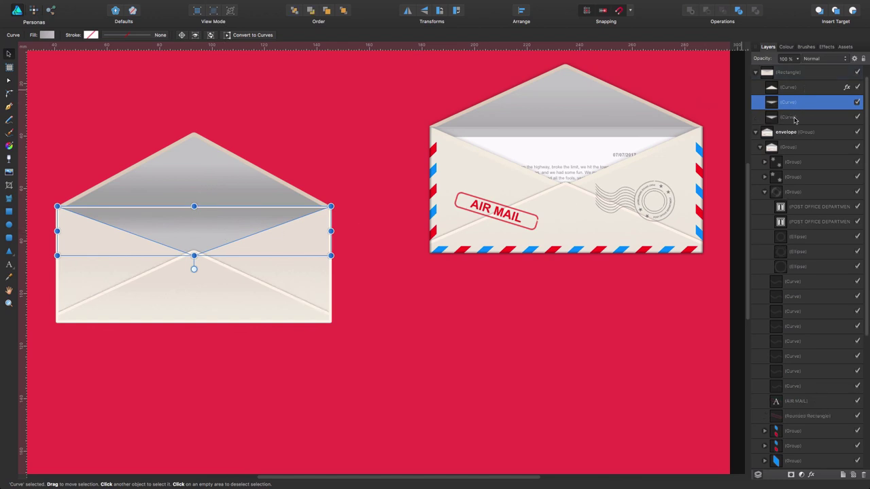
click(794, 118)
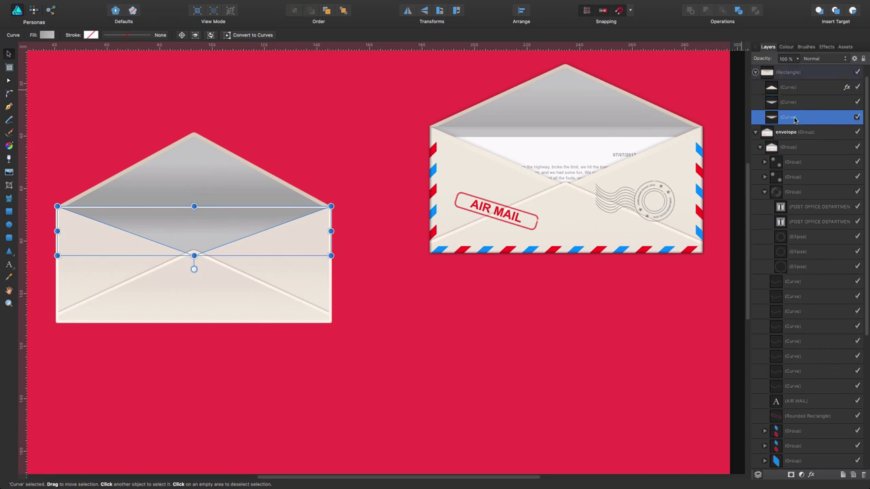
key(Down)
key(Down)
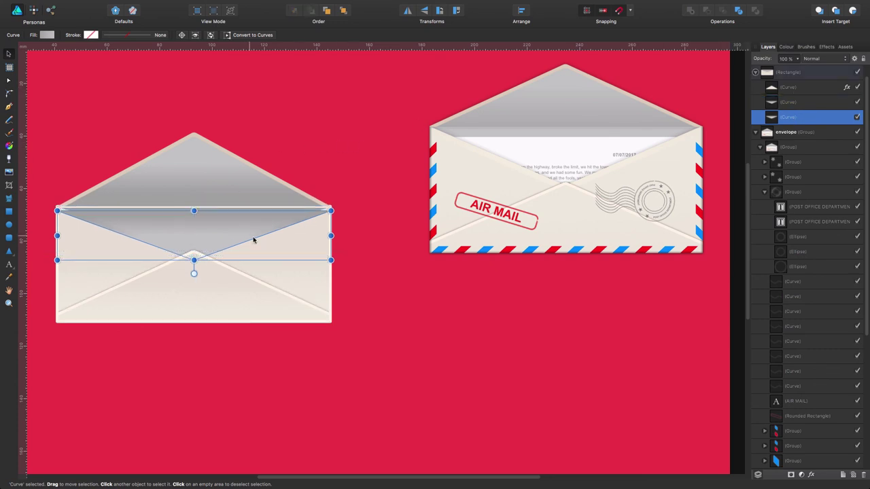
key(Escape)
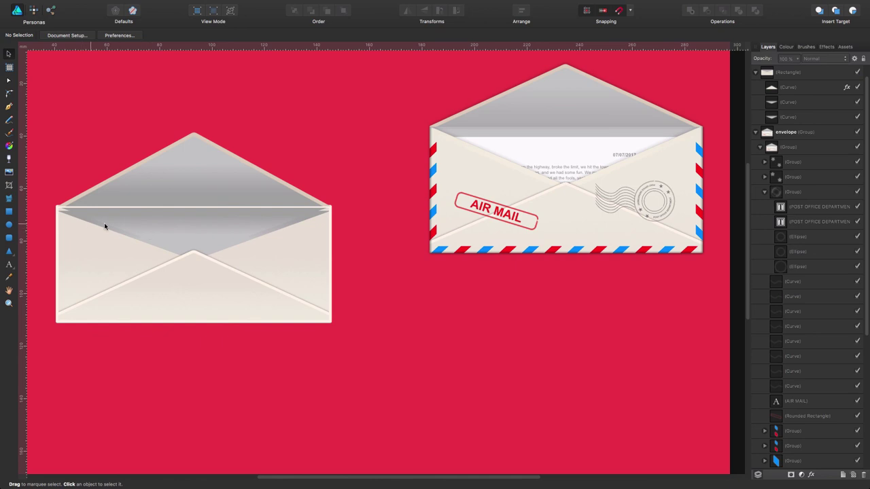
click(812, 117)
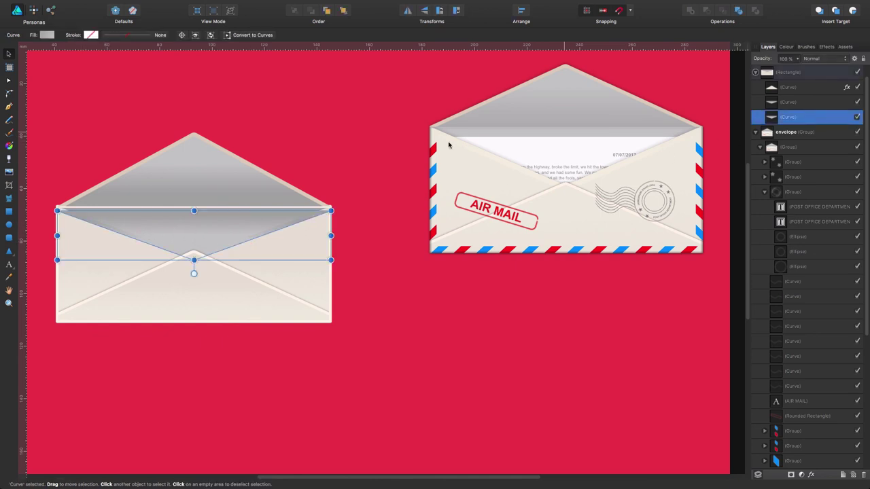
drag(194, 211, 194, 206)
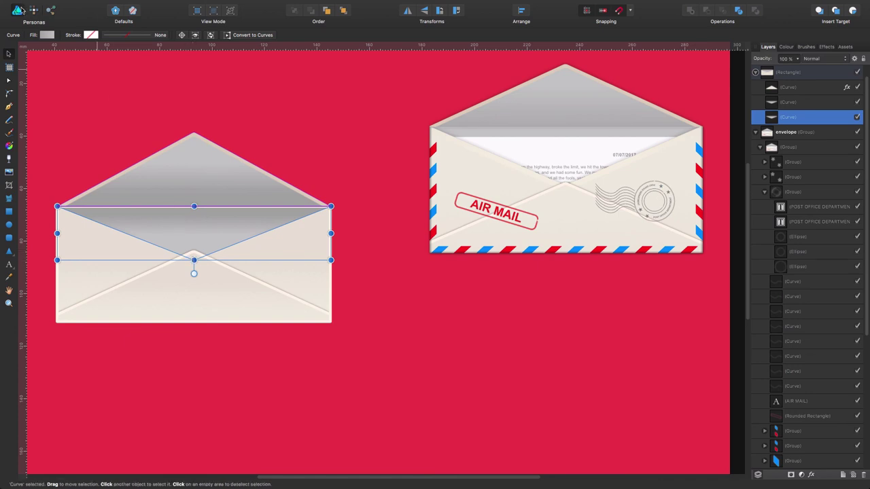
Switch the fold strip copy's fill from gradient to a flat light-blue colour and reposition it.
click(46, 35)
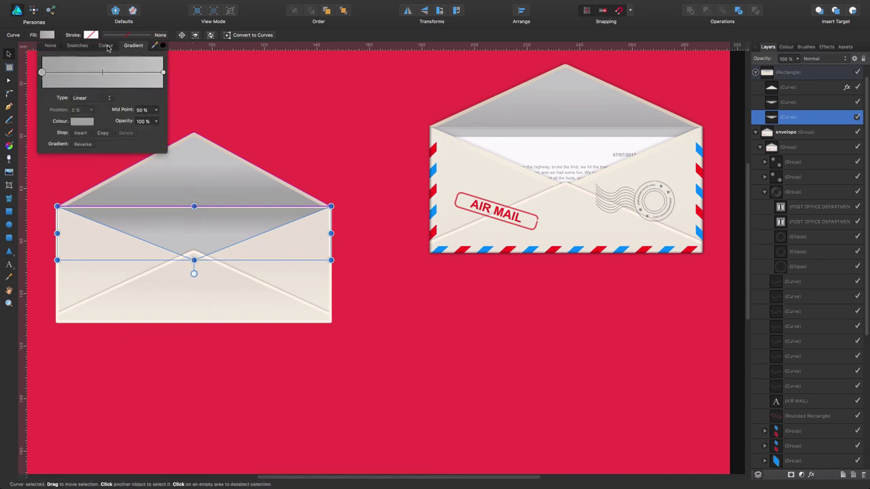
click(106, 44)
click(110, 111)
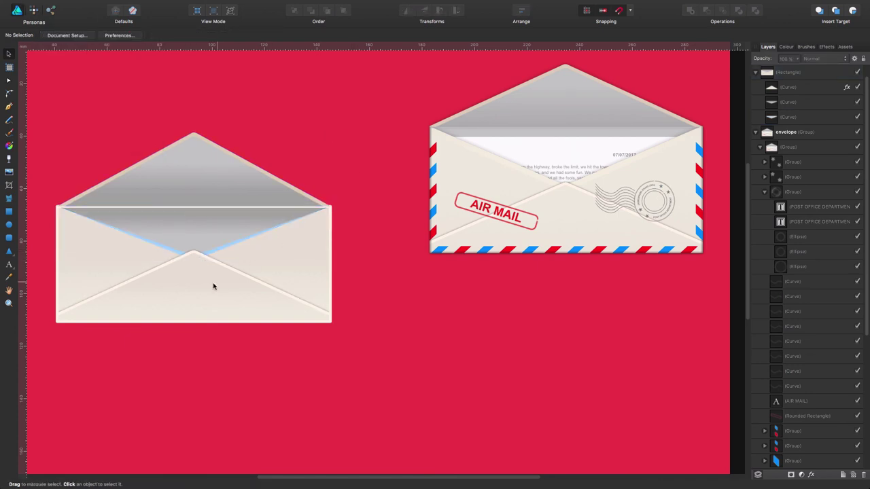
click(220, 251)
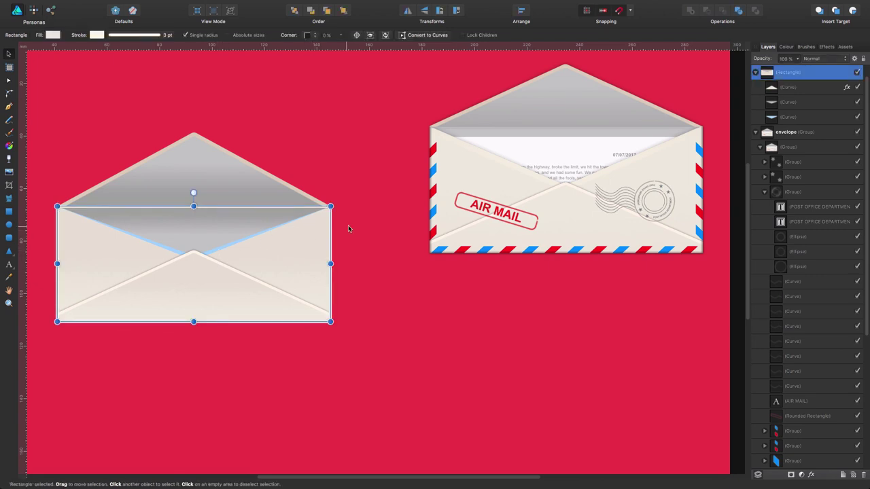
click(805, 118)
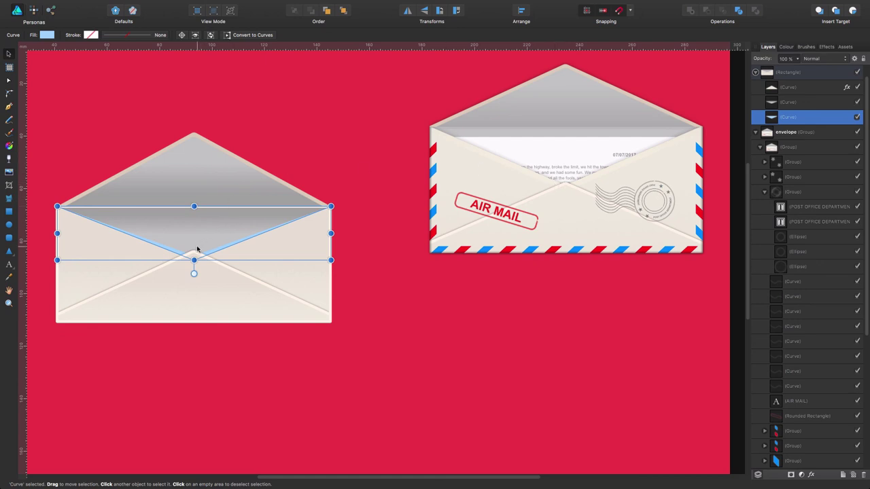
drag(197, 248, 439, 275)
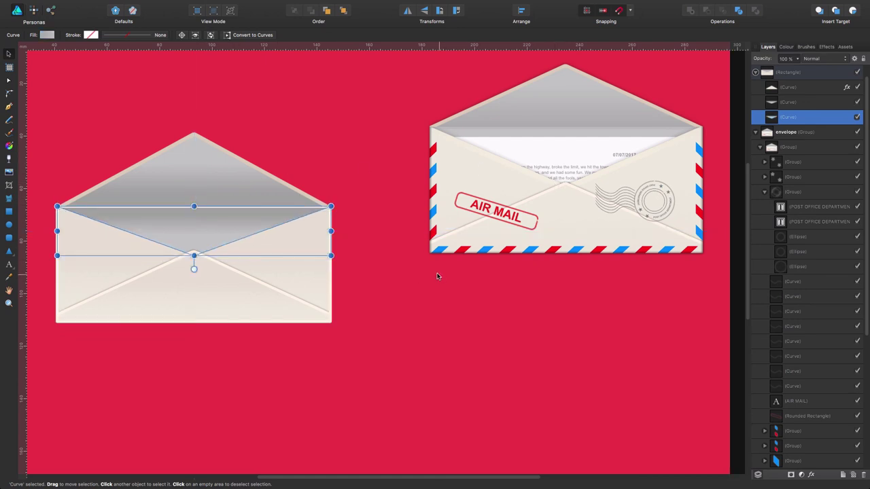
Recolour the strip teal 43FFDB and widen it to about 114.8 mm, centred on the envelope.
click(53, 37)
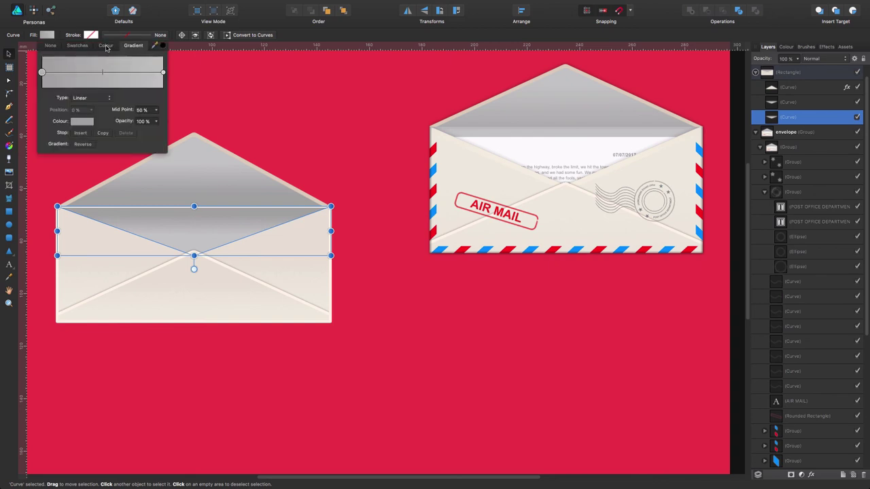
click(107, 46)
click(98, 120)
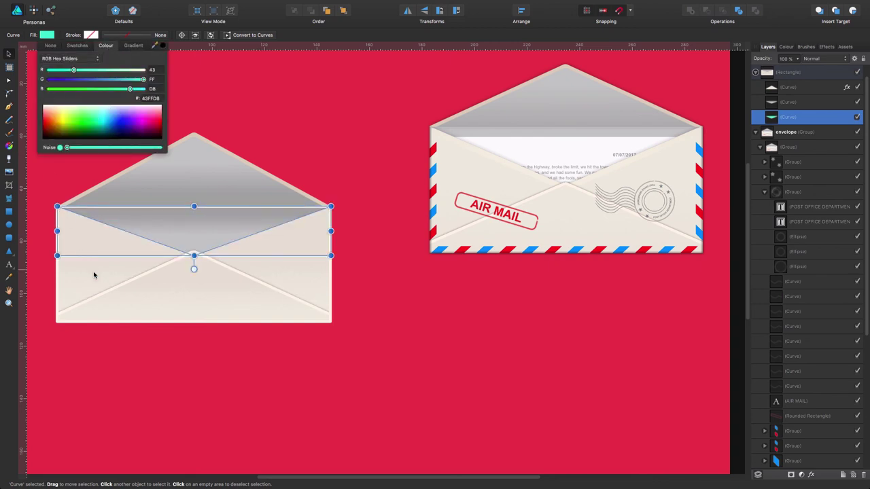
drag(330, 254, 349, 259)
drag(275, 235, 267, 235)
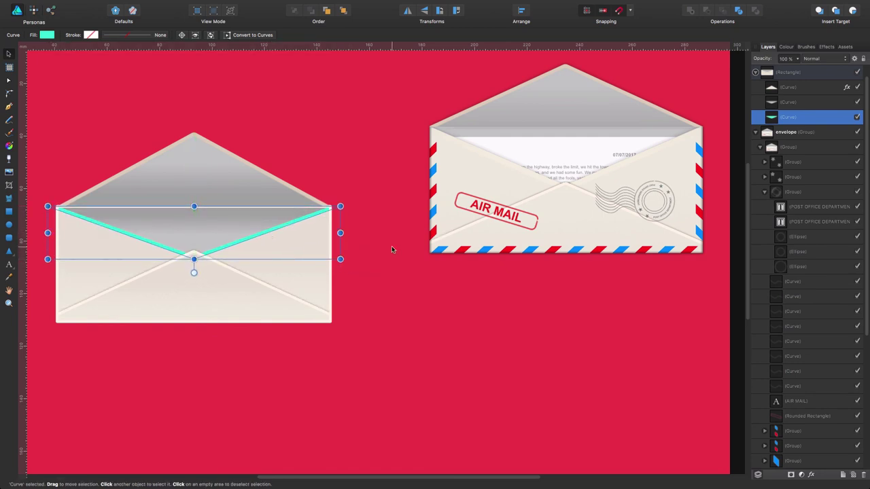
drag(340, 259, 348, 261)
drag(276, 231, 272, 231)
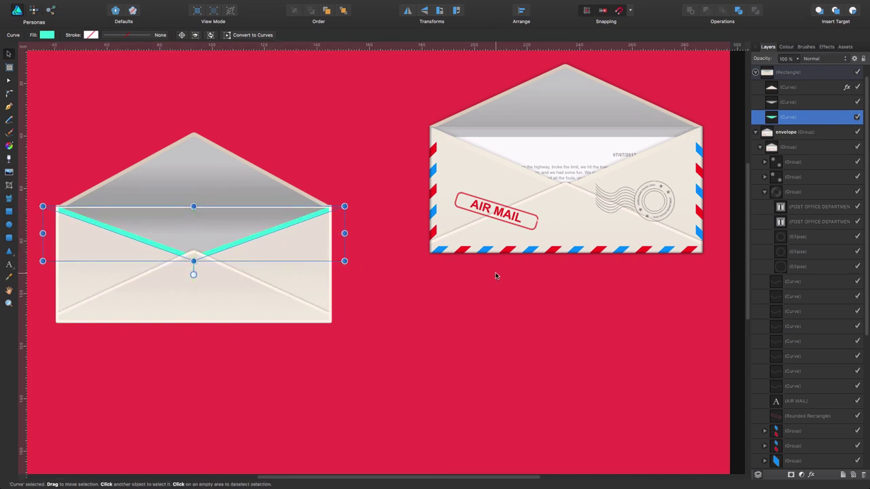
Read the reference envelope fold curve's fill hex value, F6F0E4.
key(a)
click(514, 169)
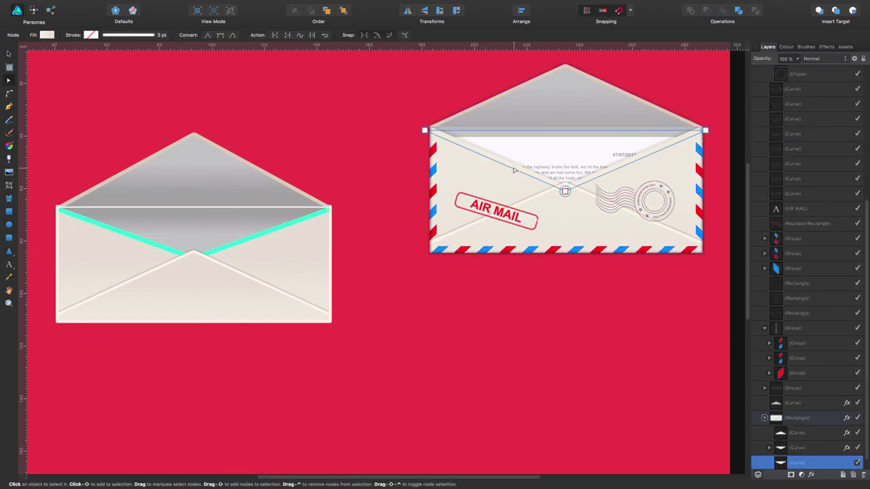
click(47, 35)
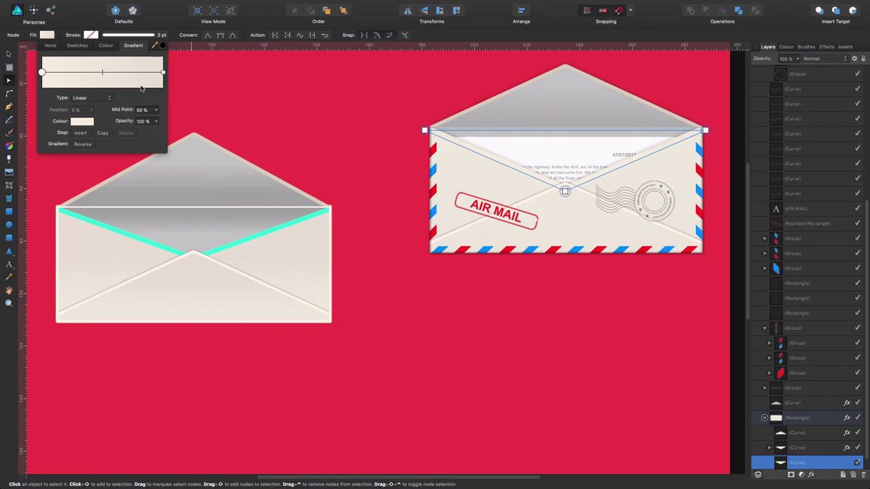
click(106, 45)
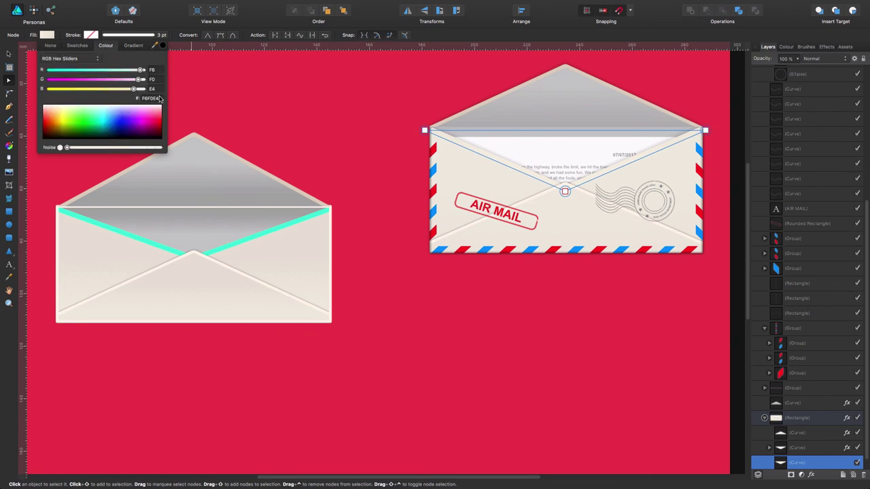
click(159, 99)
key(super+c)
Replace the teal strip's fill hex with F6F0E4.
click(247, 241)
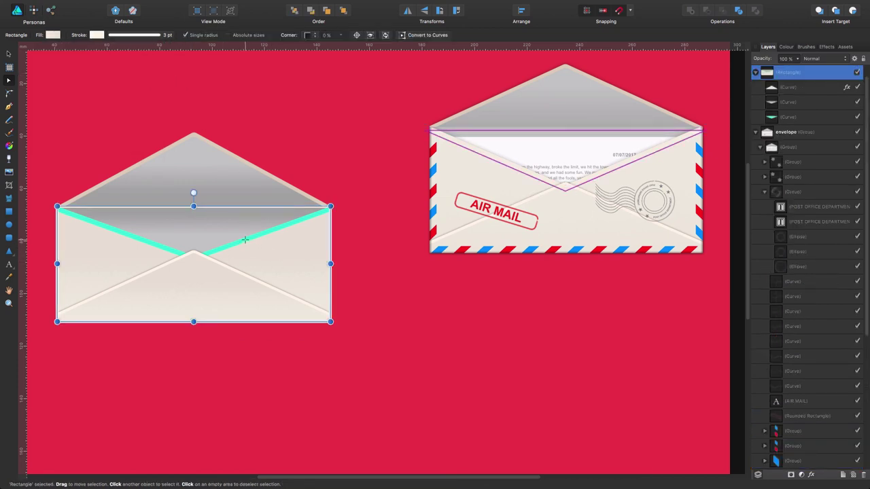
double_click(245, 240)
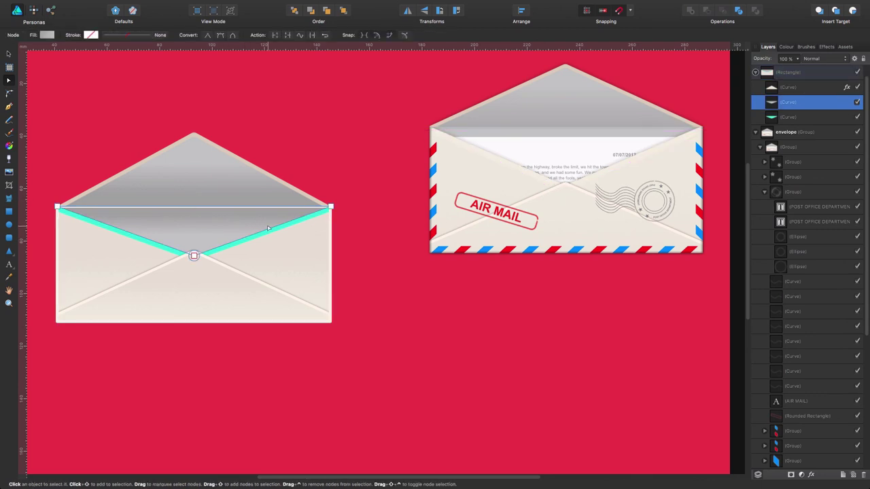
click(788, 117)
click(47, 34)
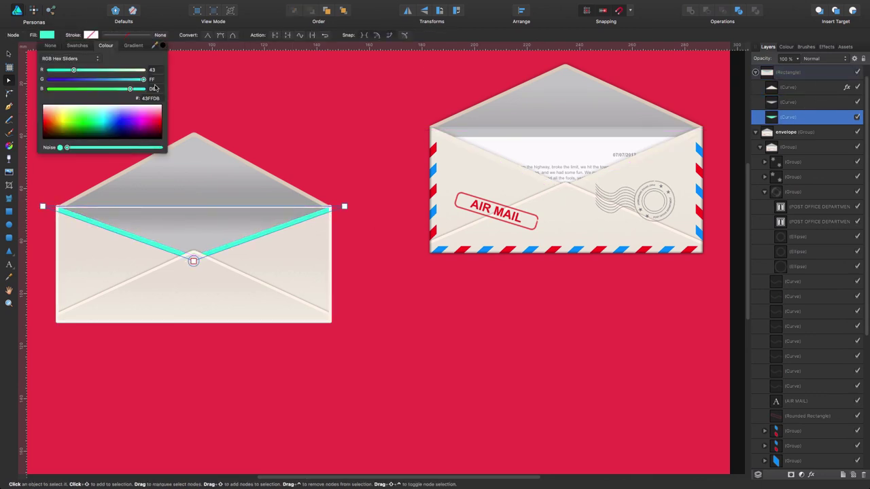
click(158, 98)
key(BackSpace)
key(BackSpace)
key(BackSpace)
key(BackSpace)
key(BackSpace)
key(BackSpace)
key(super+v)
key(Return)
click(351, 179)
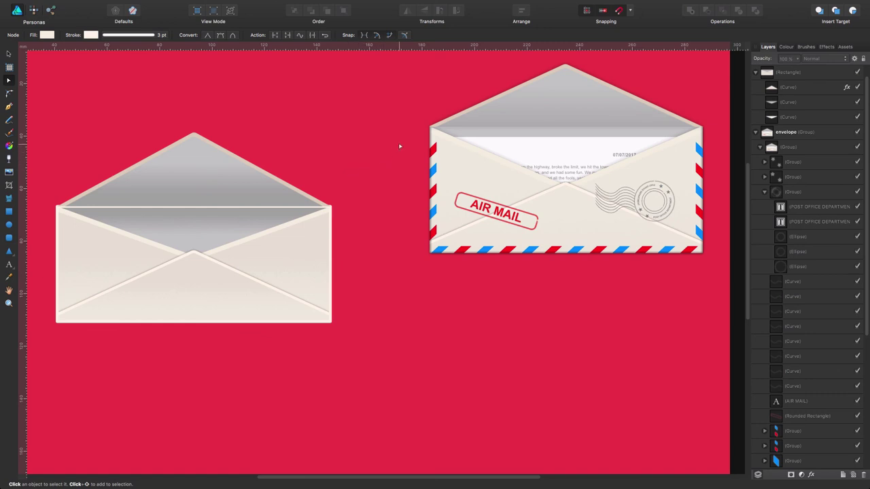
Set the left envelope body rectangle's Stroke to None.
click(138, 186)
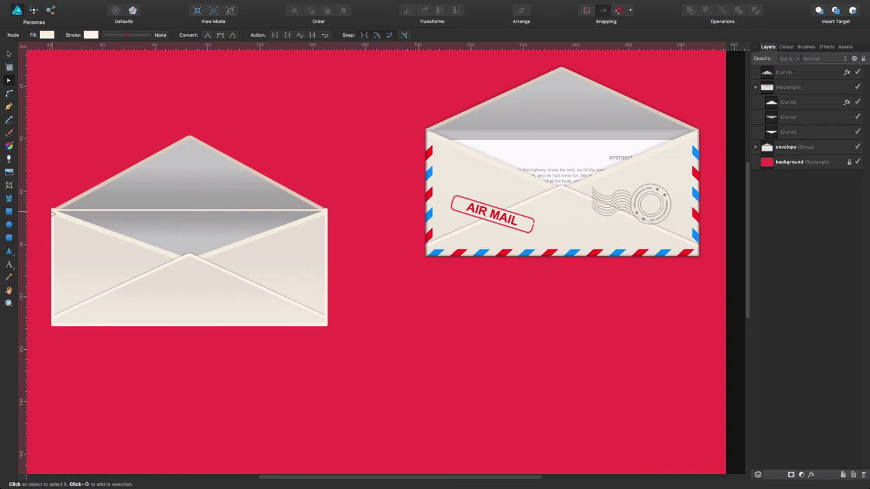
click(185, 278)
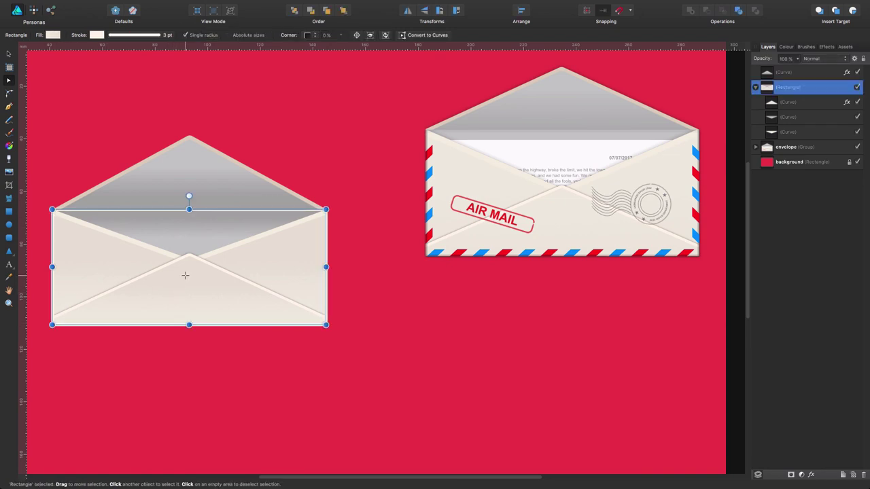
click(97, 35)
click(99, 45)
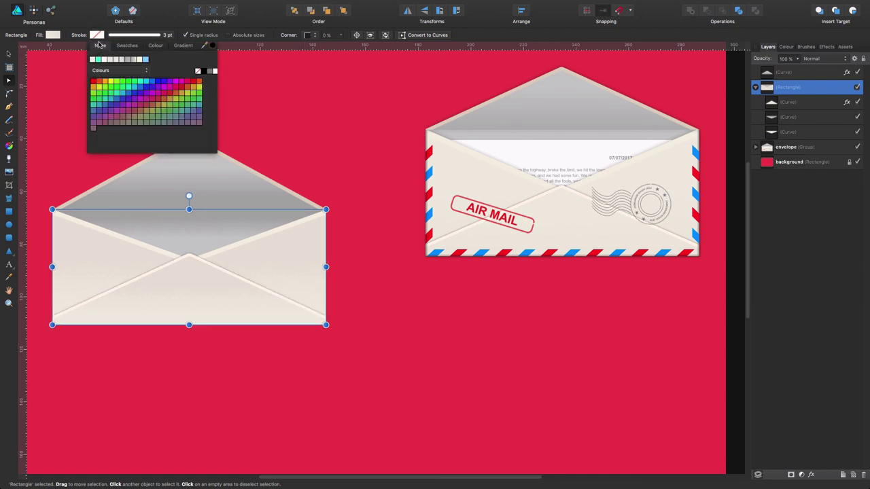
click(345, 166)
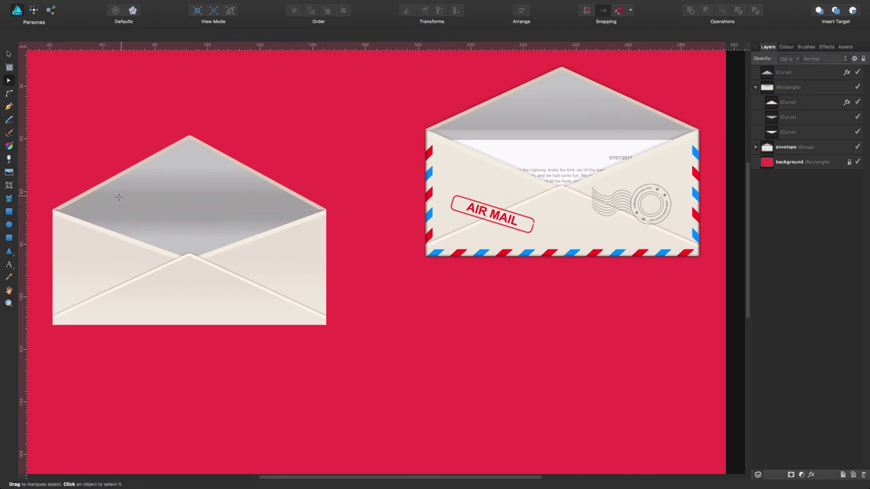
click(150, 186)
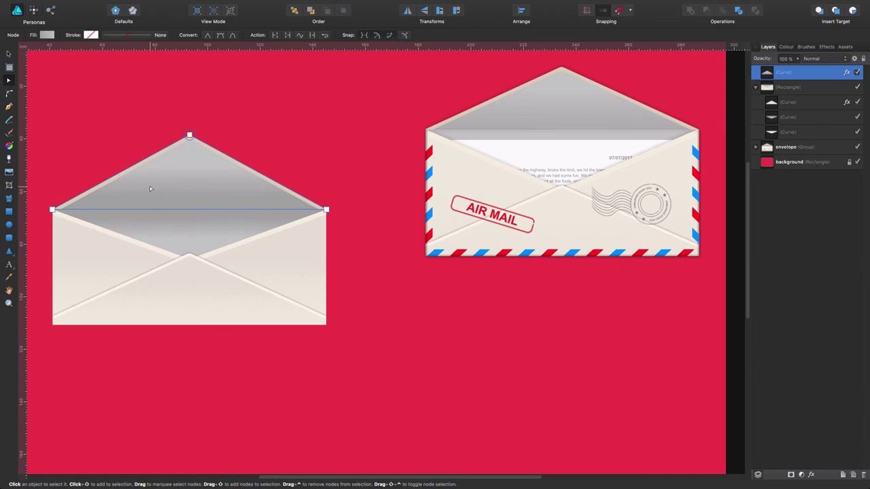
click(360, 249)
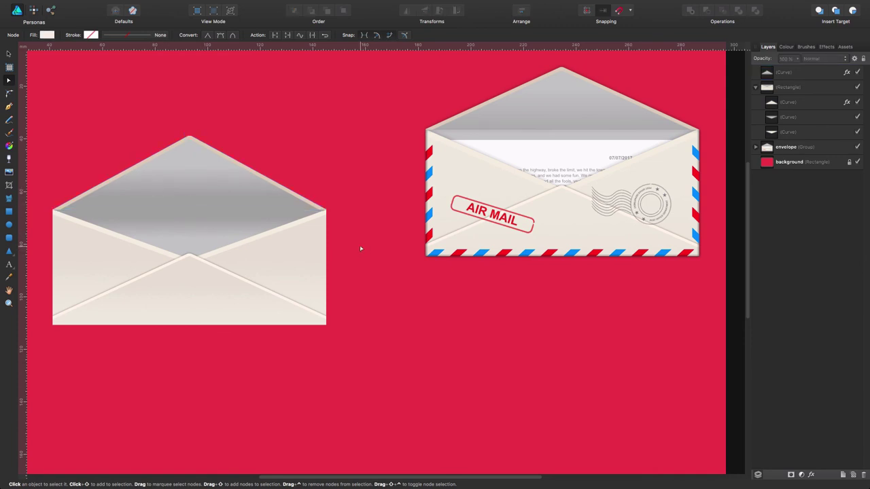
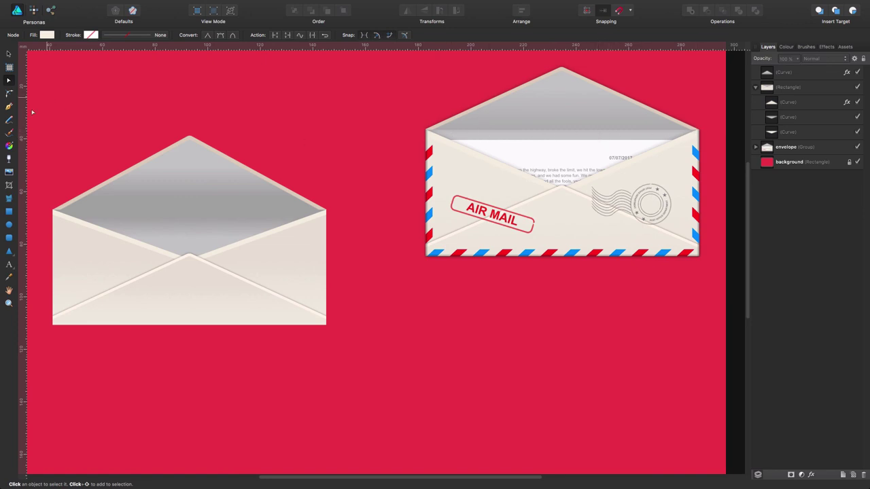
Draw a straight Pen line from the envelope's left corner to its right corner along the flap base.
click(8, 106)
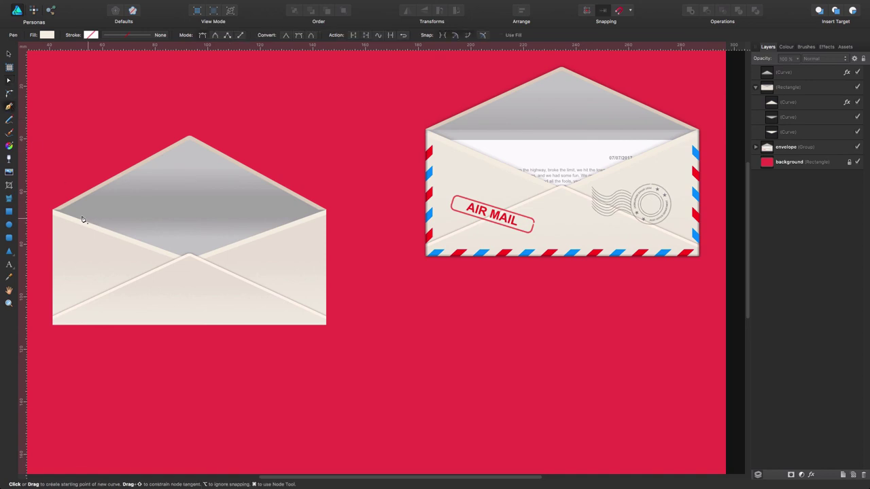
click(53, 210)
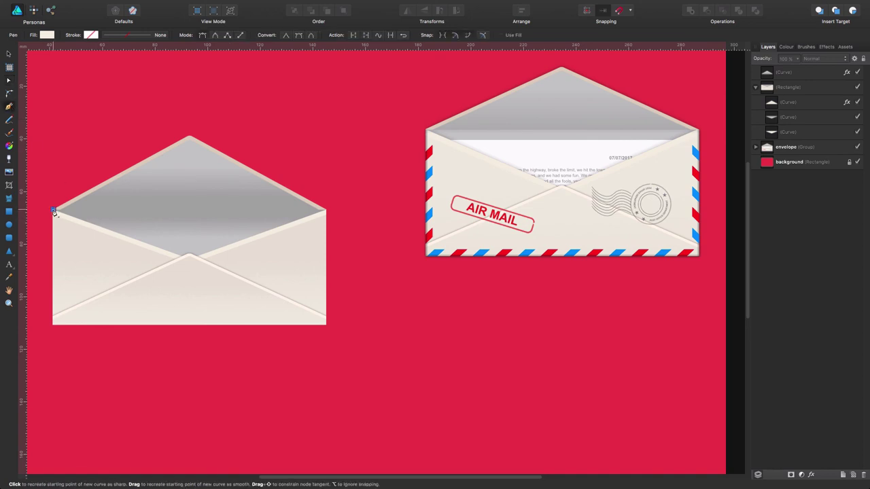
click(326, 212)
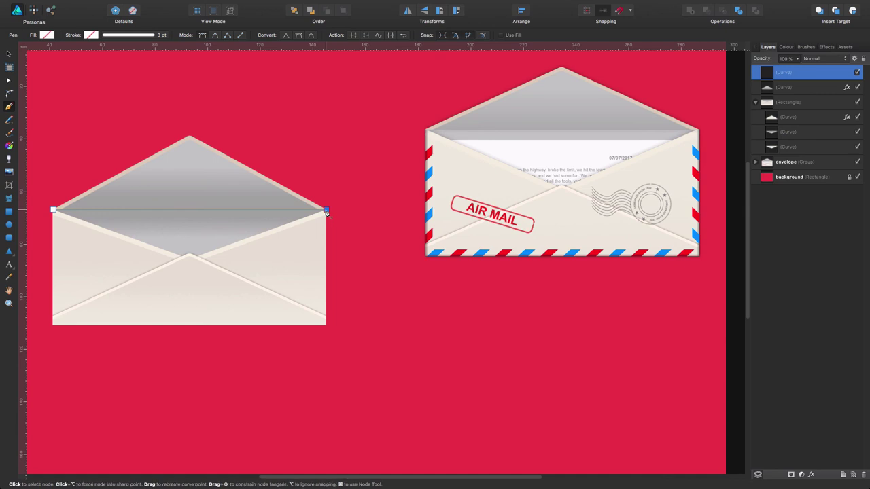
click(9, 54)
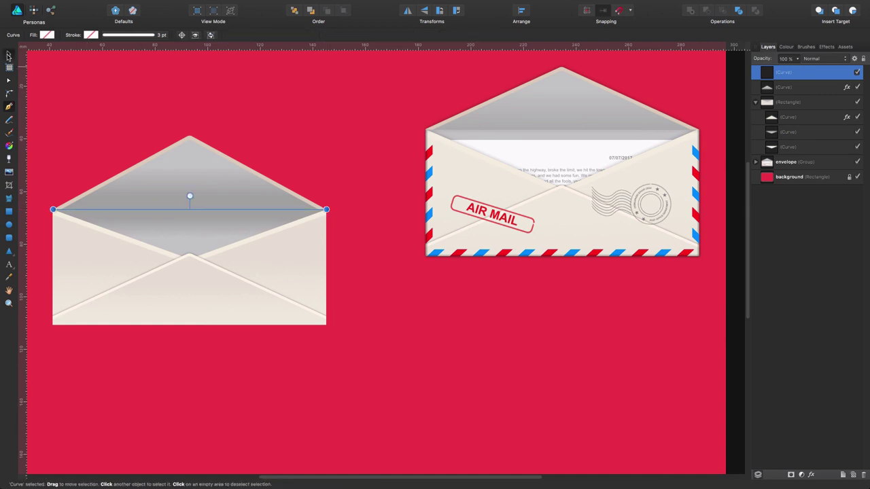
click(330, 177)
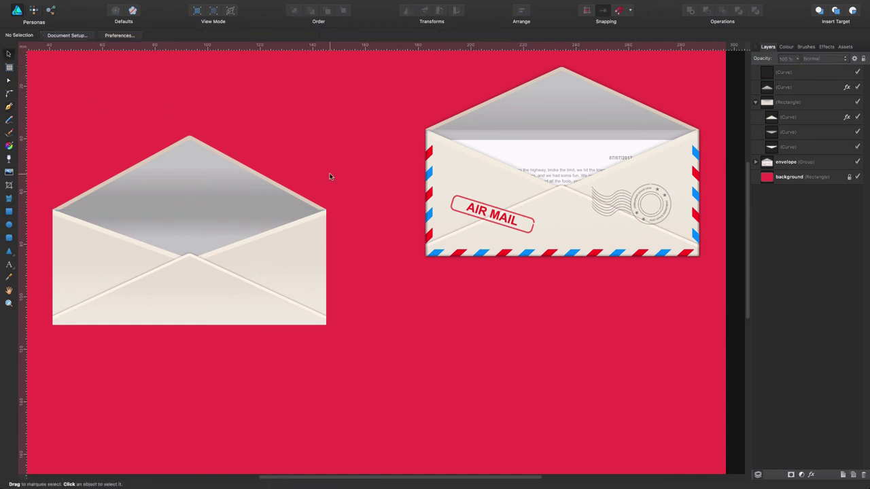
click(254, 209)
click(787, 75)
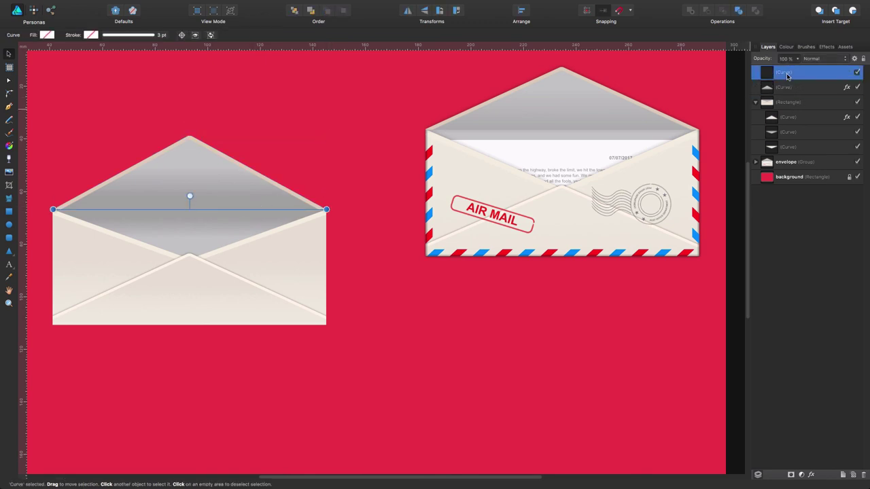
Give the new line a light stroke colour and thin it from 3 pt to 0.3 pt.
click(89, 36)
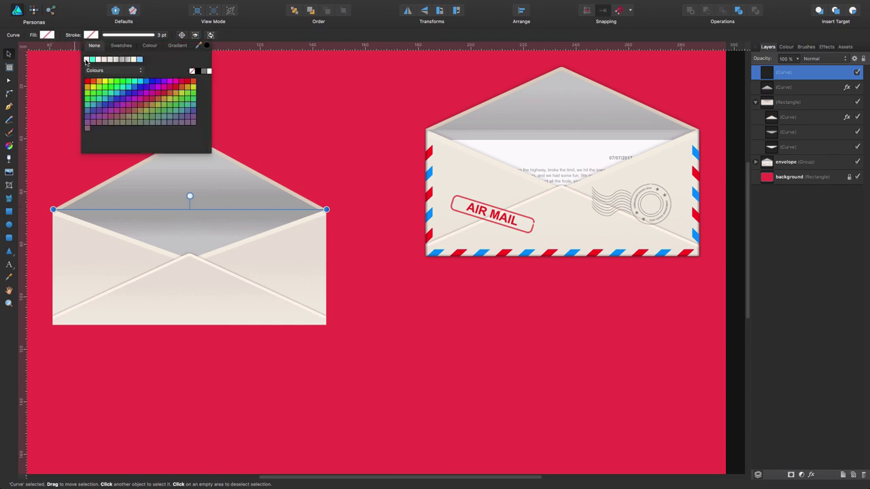
click(96, 60)
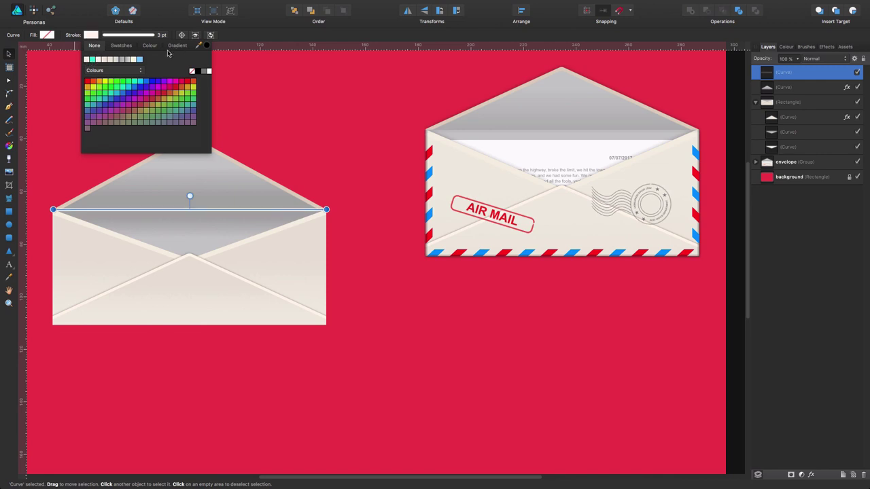
click(151, 36)
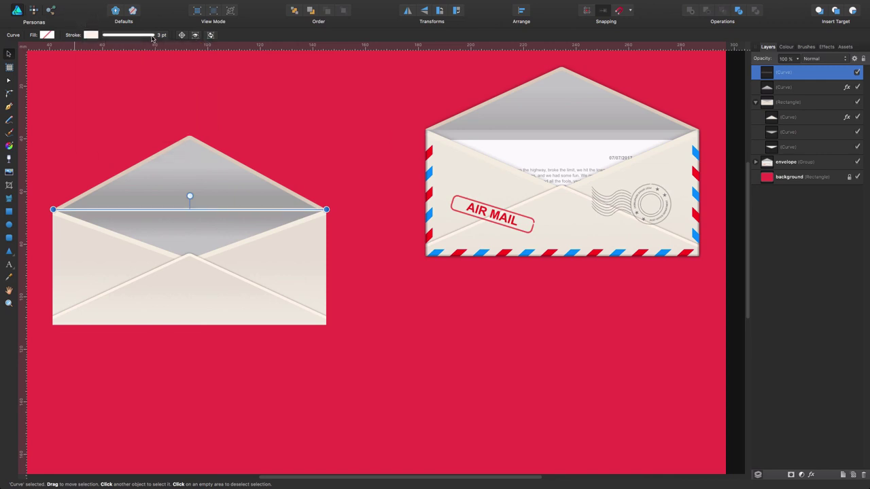
drag(115, 64, 104, 65)
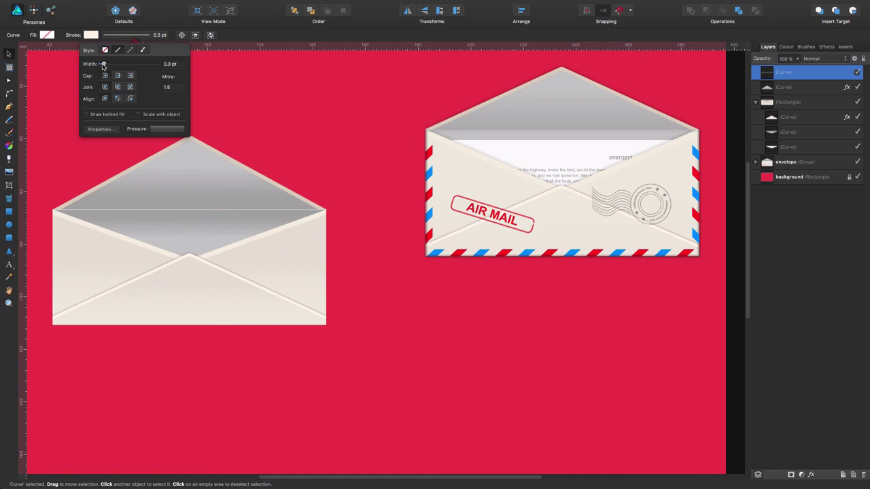
Switch the line's stroke to a pale grey swatch and check it against the flap.
click(91, 34)
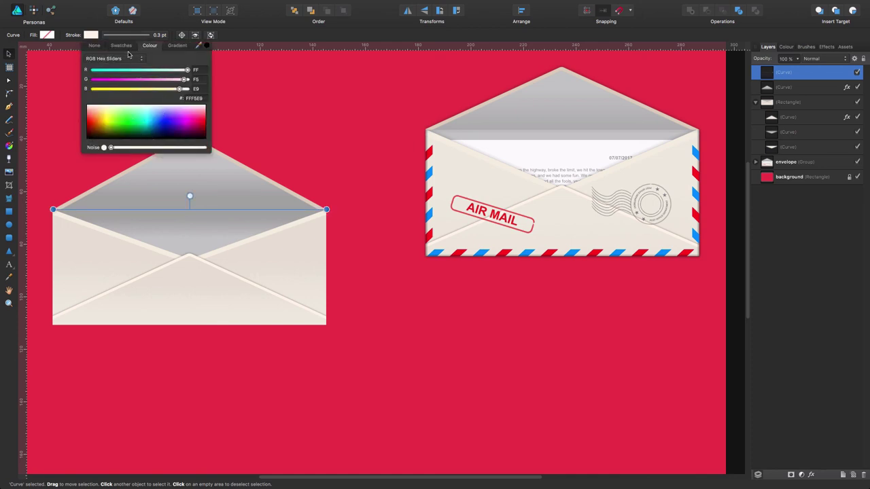
click(121, 45)
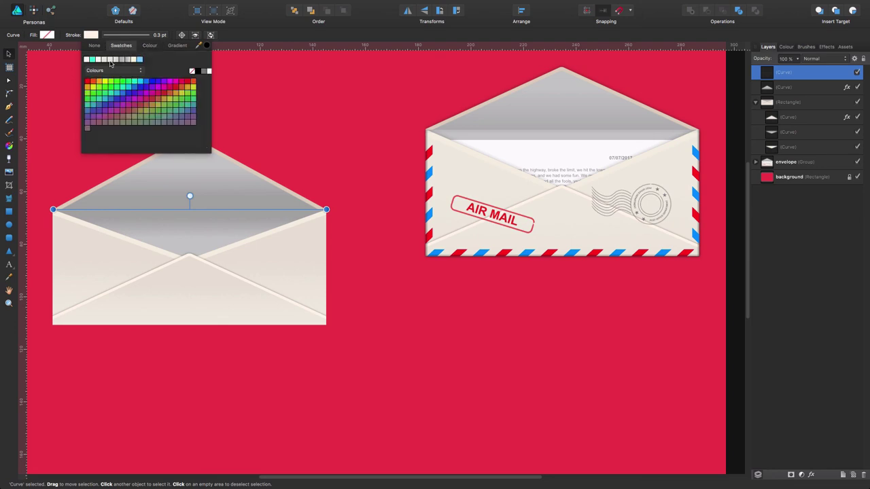
click(109, 60)
click(50, 85)
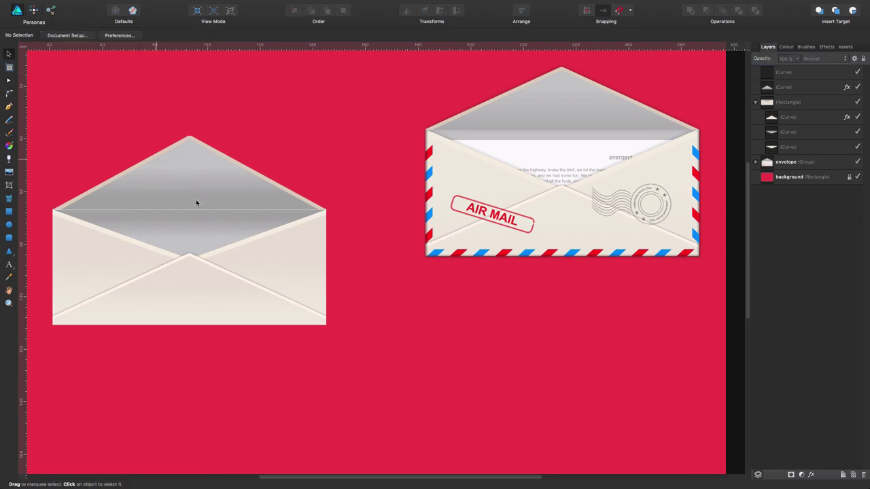
click(236, 208)
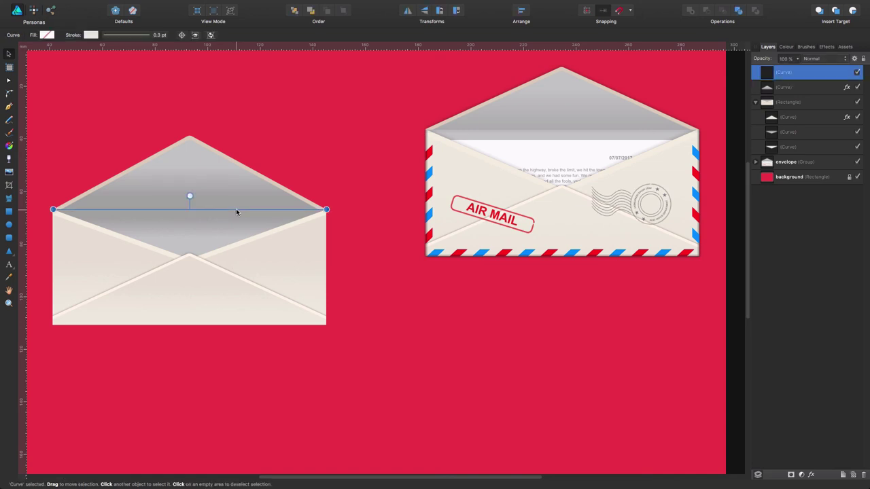
click(234, 194)
click(381, 202)
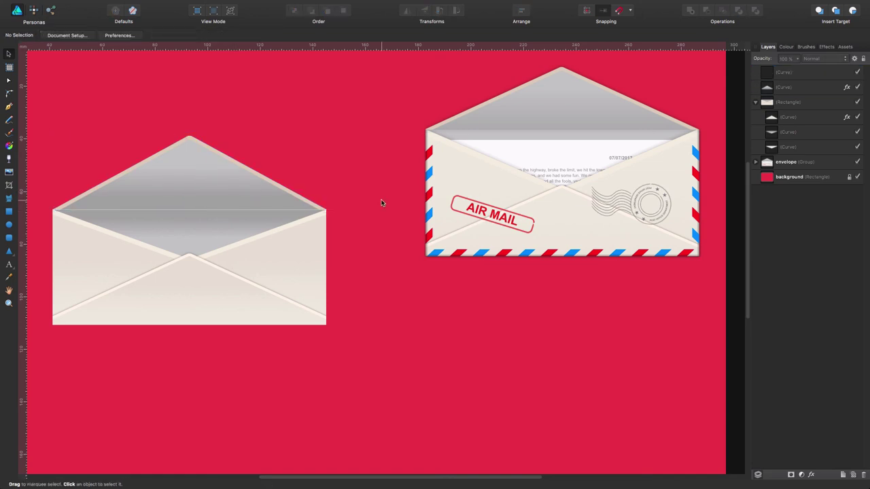
click(220, 195)
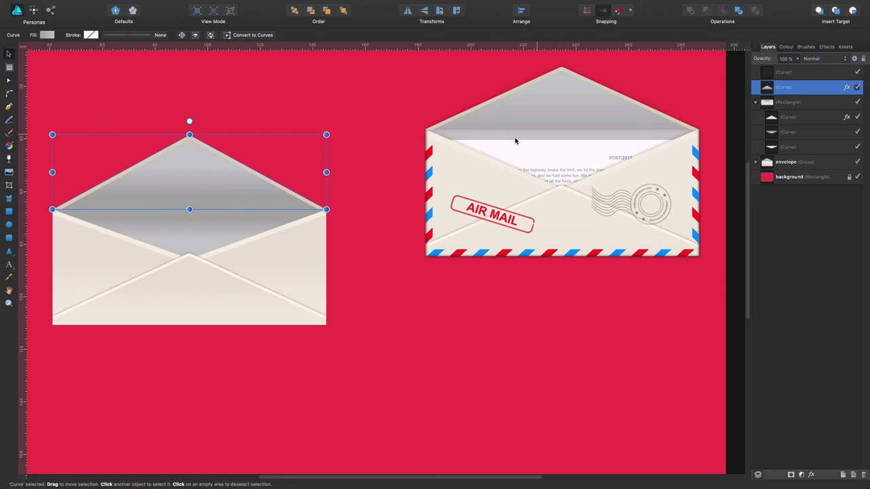
Reposition the flap gradient's start and end handles and add a stop partway along it.
click(378, 150)
click(188, 194)
click(8, 145)
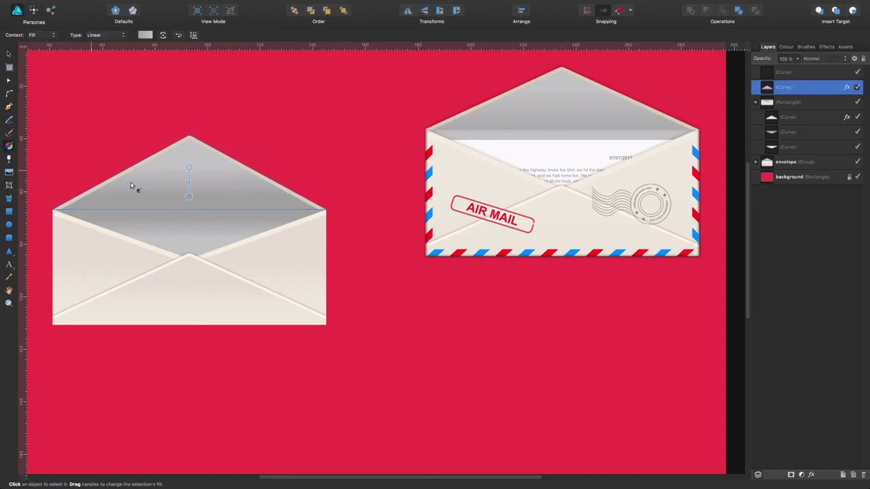
drag(188, 167, 189, 156)
mouse_move(189, 197)
mouse_down()
mouse_move(187, 206)
mouse_move(189, 178)
mouse_up()
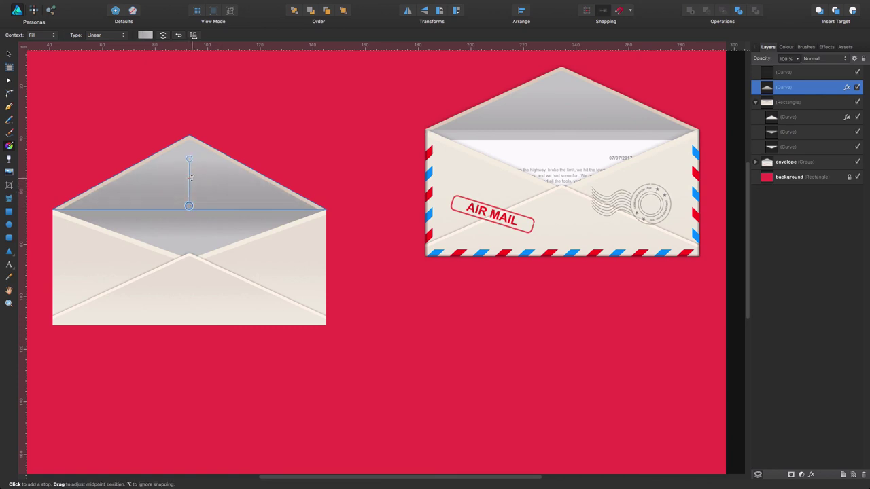
click(189, 196)
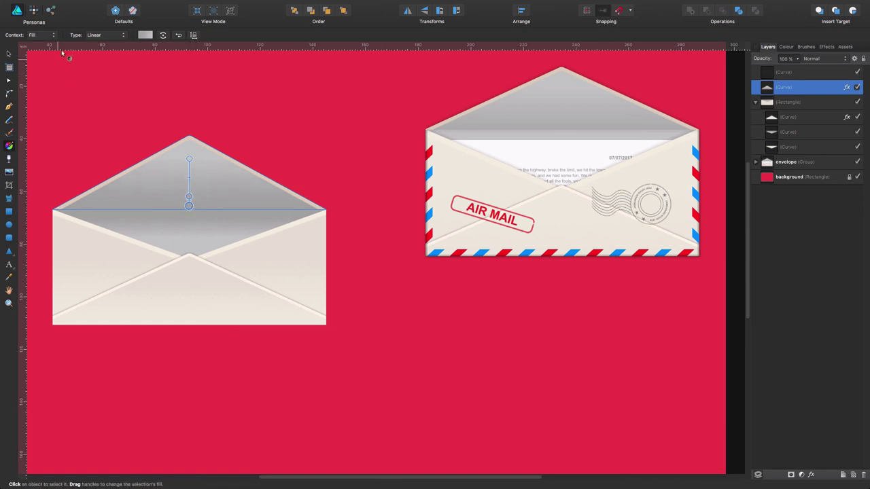
click(145, 35)
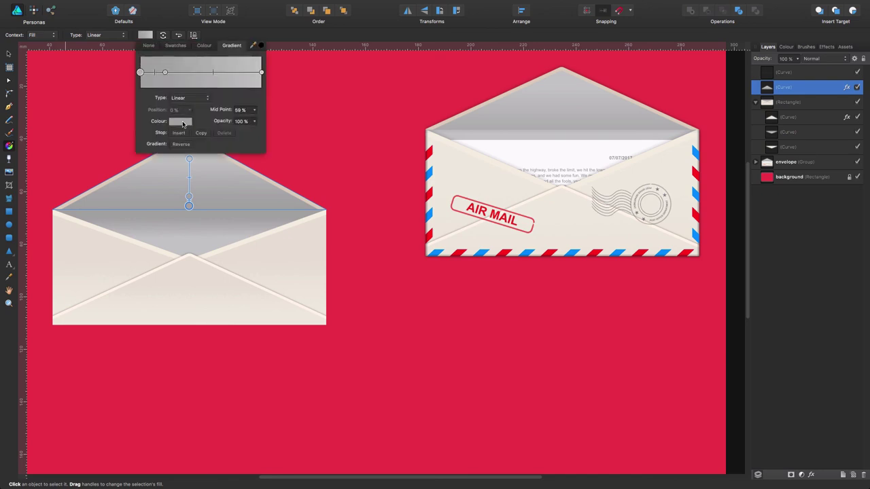
click(184, 123)
click(314, 161)
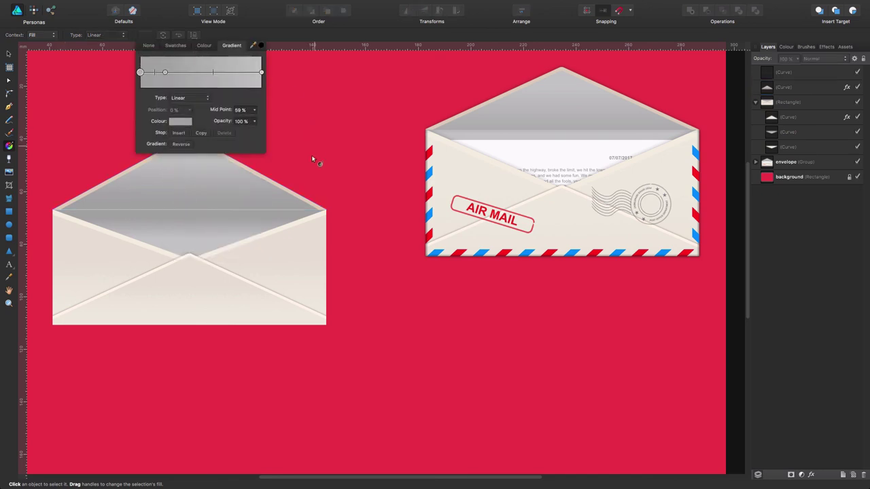
Darken the flap gradient's bottom stop in HSL, lightness 67 to 64.
key(space)
drag(194, 196, 410, 258)
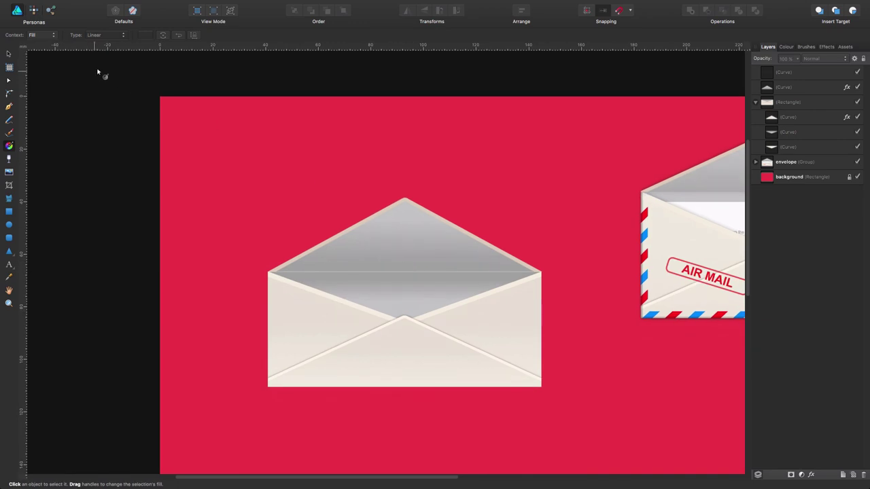
click(8, 53)
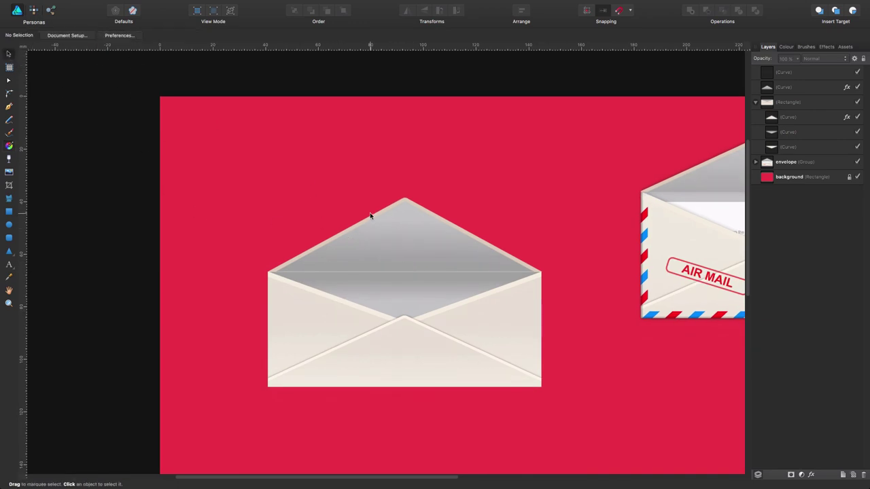
click(369, 216)
click(9, 146)
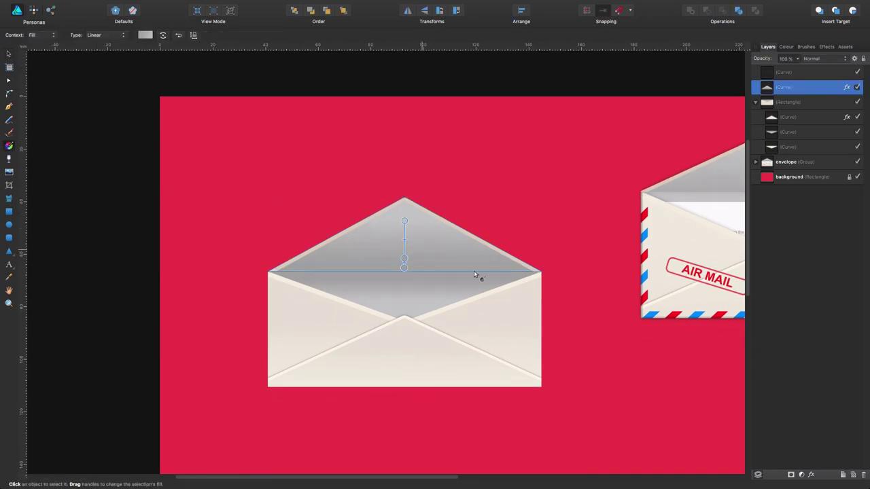
click(404, 268)
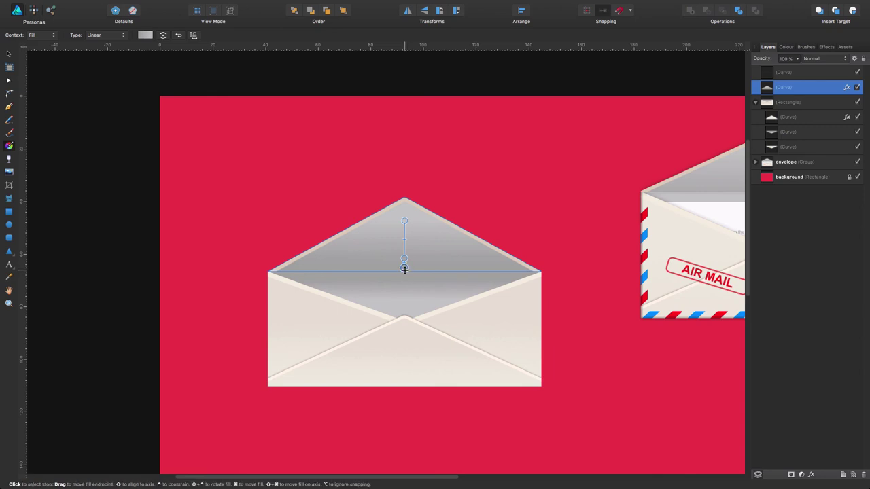
click(150, 37)
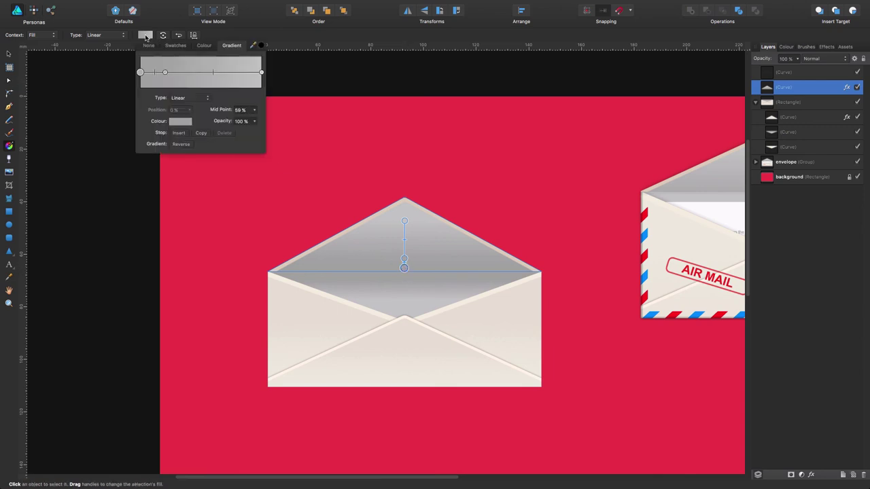
click(180, 123)
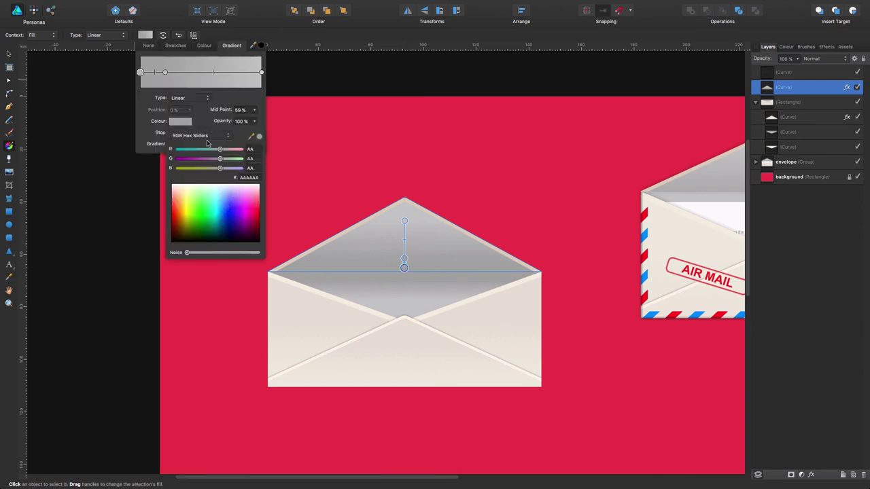
click(207, 135)
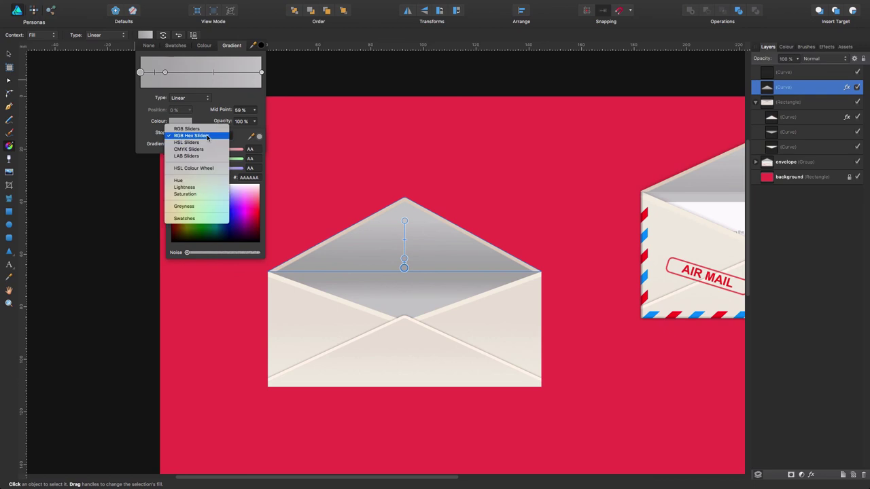
click(194, 168)
drag(201, 208, 201, 206)
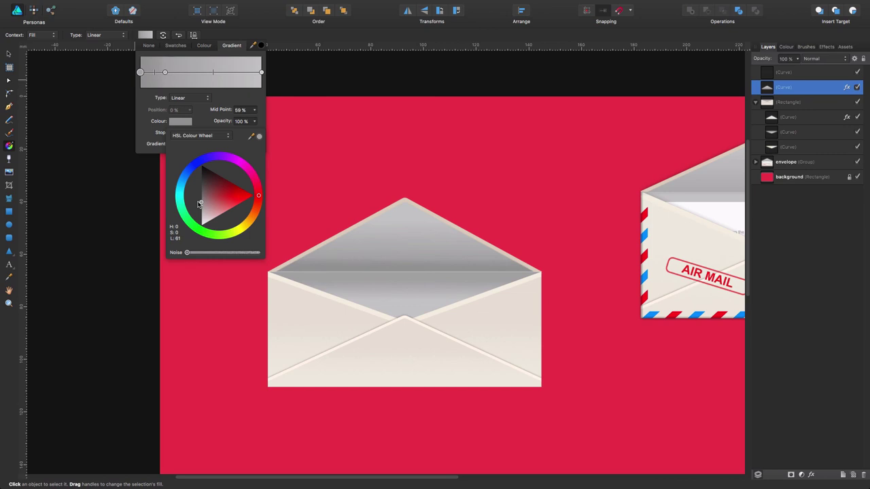
click(402, 252)
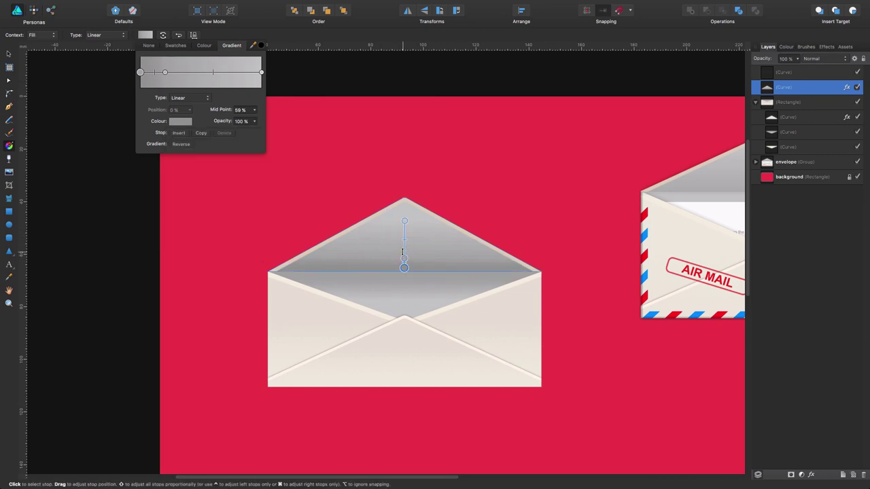
click(404, 252)
click(458, 206)
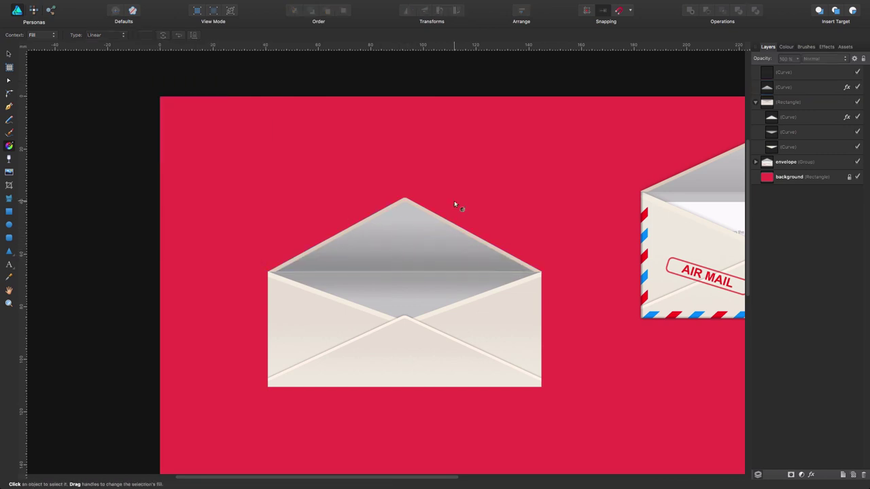
Drag the flap gradient's middle stop slightly lower.
scroll(572, 169, right, 10)
scroll(572, 169, down, 2)
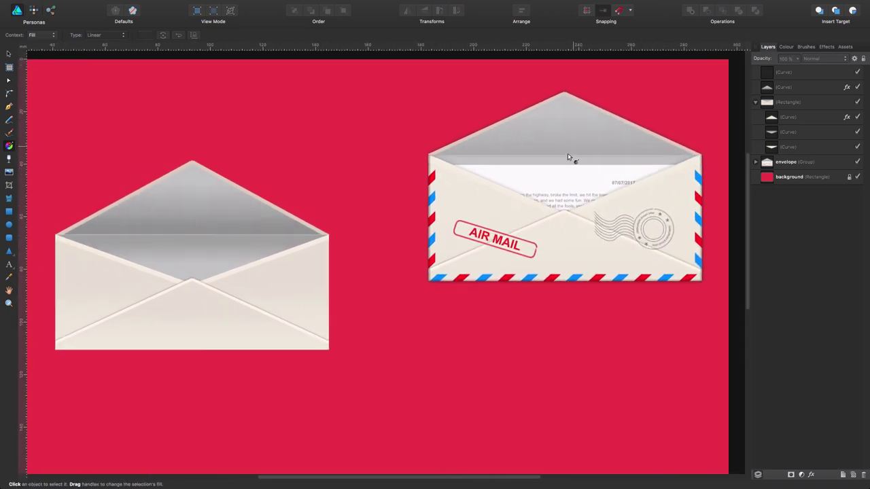
key(a)
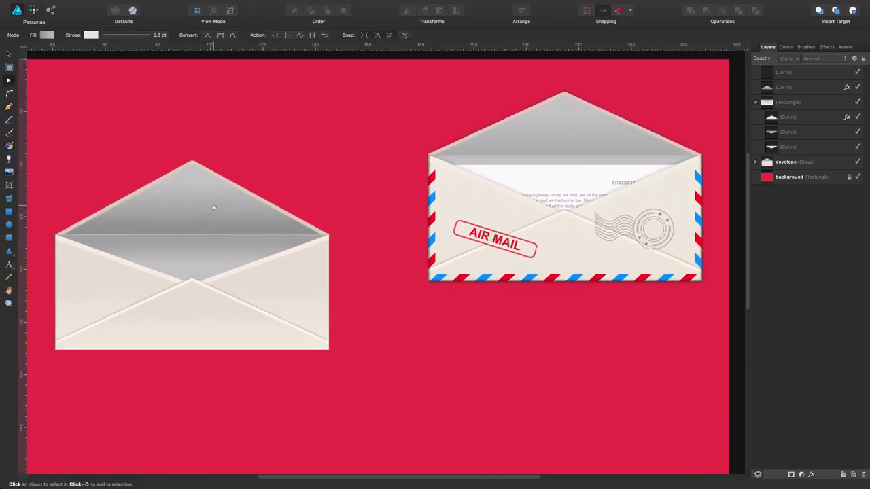
click(215, 208)
click(8, 144)
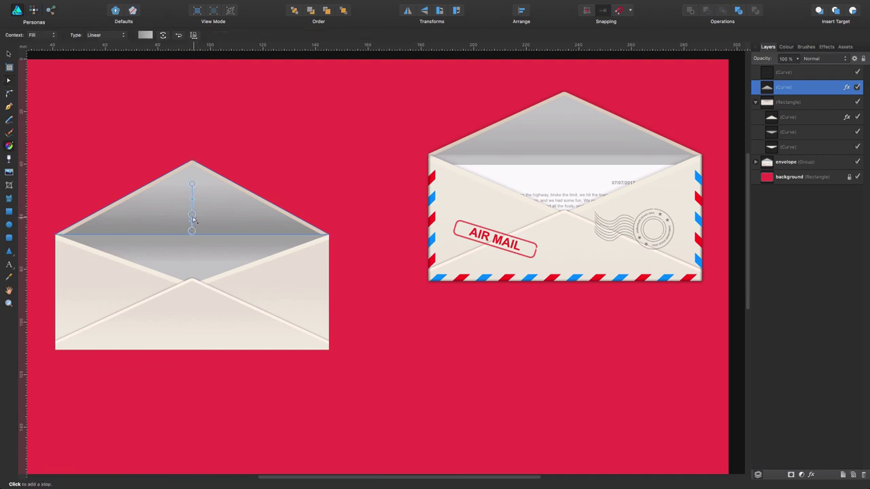
drag(192, 214, 192, 203)
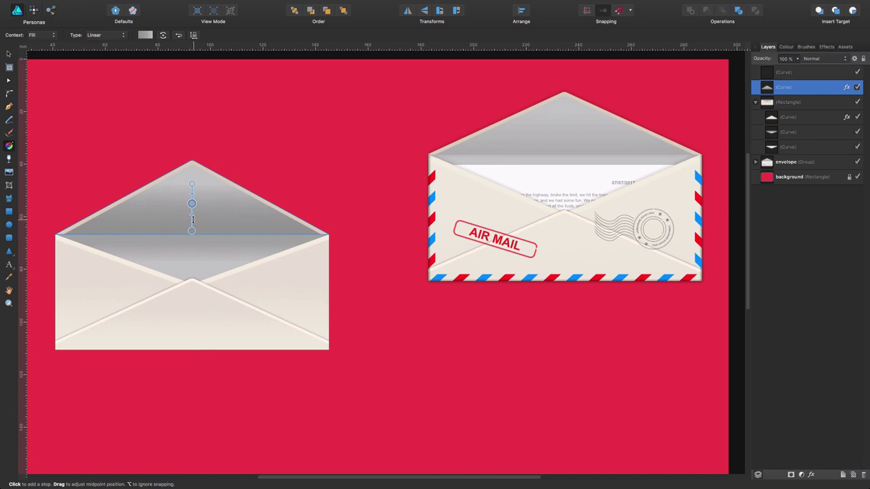
click(191, 231)
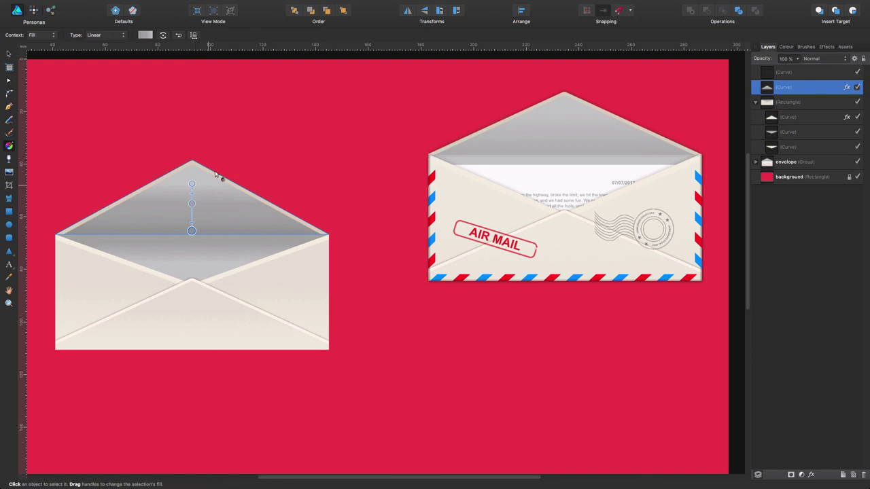
click(8, 53)
scroll(456, 163, down, 1)
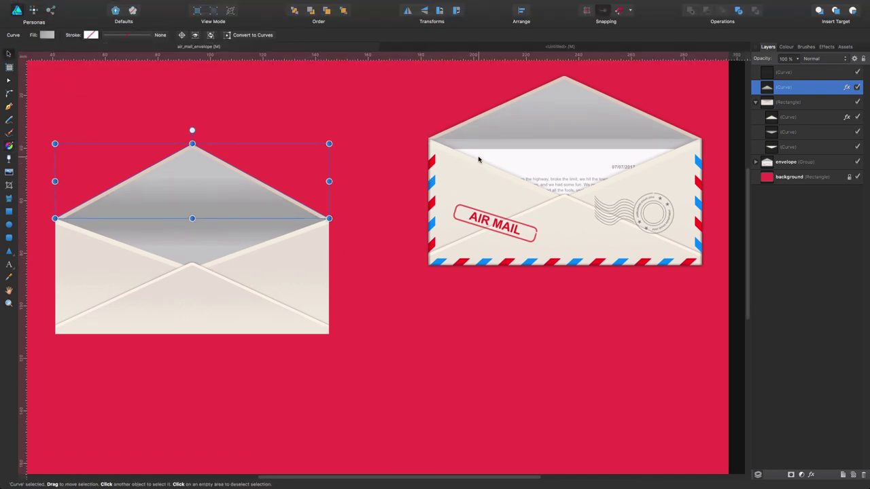
Add an Inner Shadow to the envelope's inner V curve: 10% opacity, 24.5 px radius, 1.6 px offset.
click(200, 233)
click(198, 233)
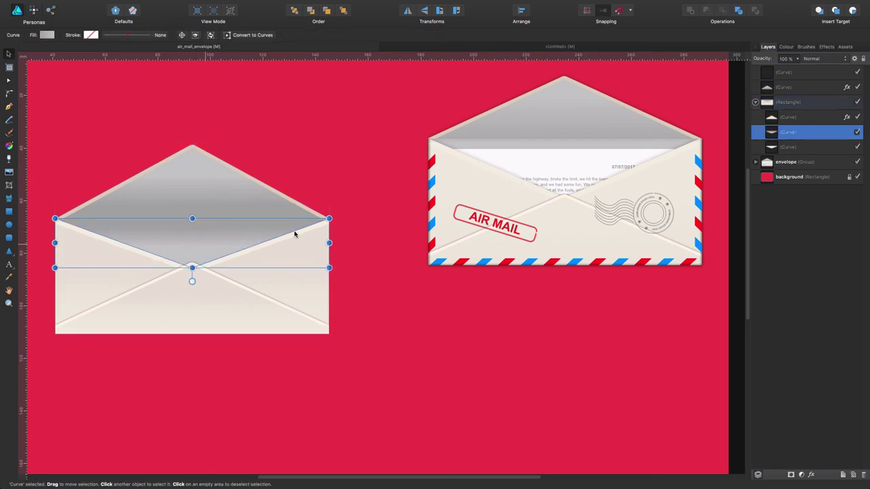
click(826, 47)
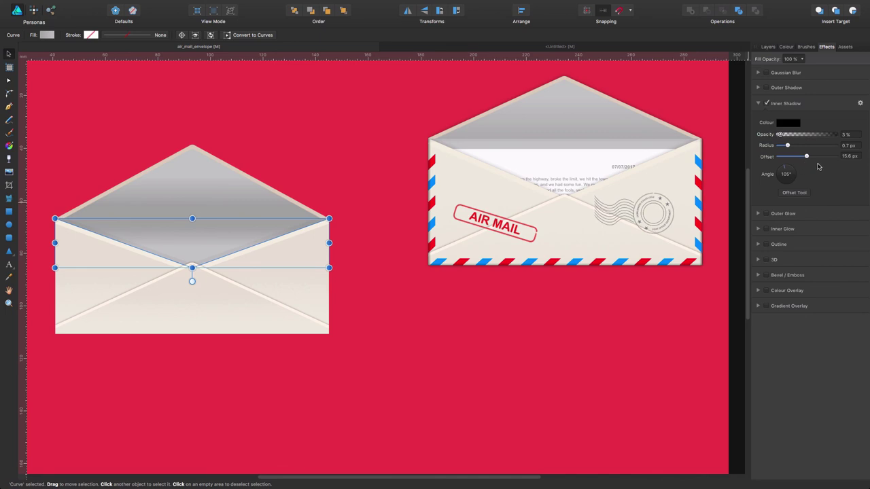
click(860, 103)
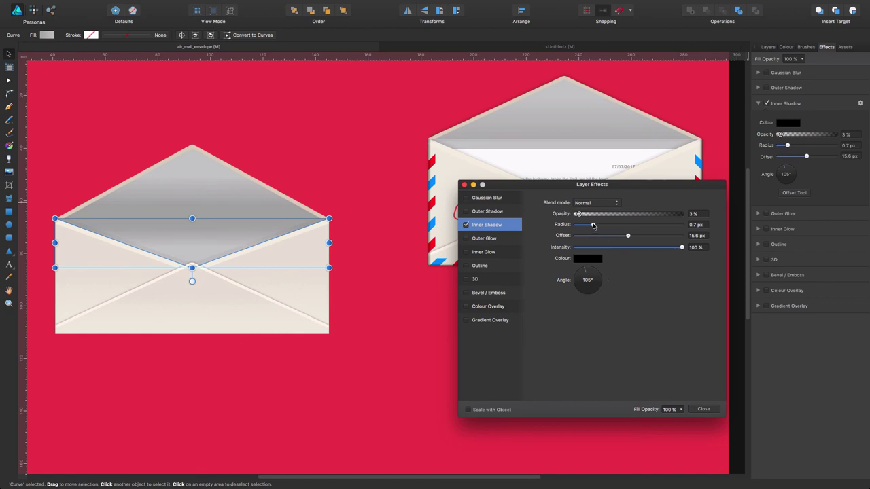
drag(578, 215, 593, 215)
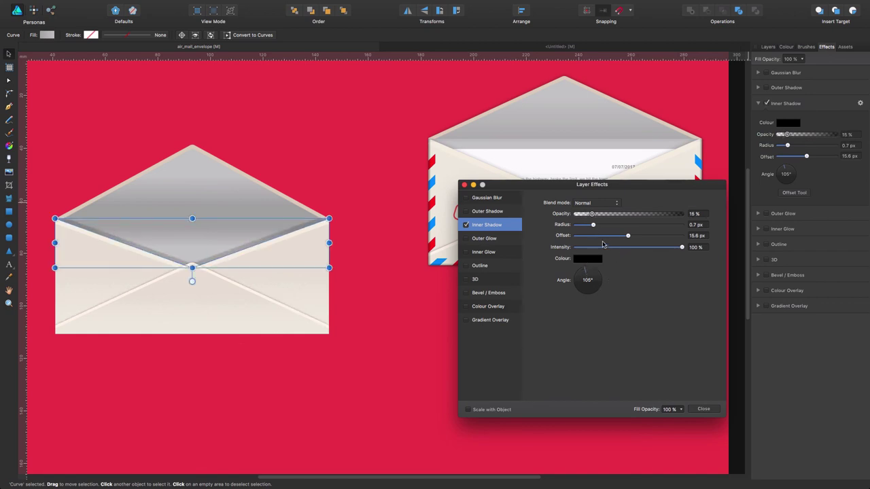
drag(628, 237, 612, 237)
drag(559, 190, 517, 216)
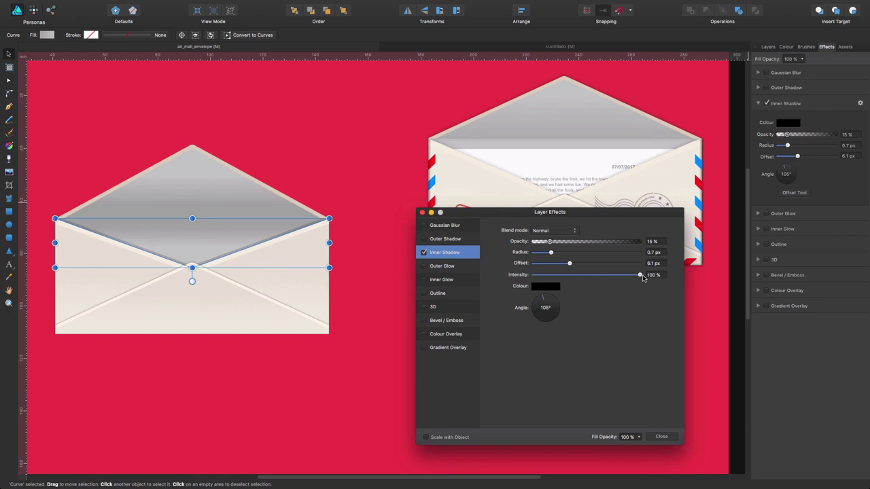
drag(639, 275, 543, 244)
click(660, 436)
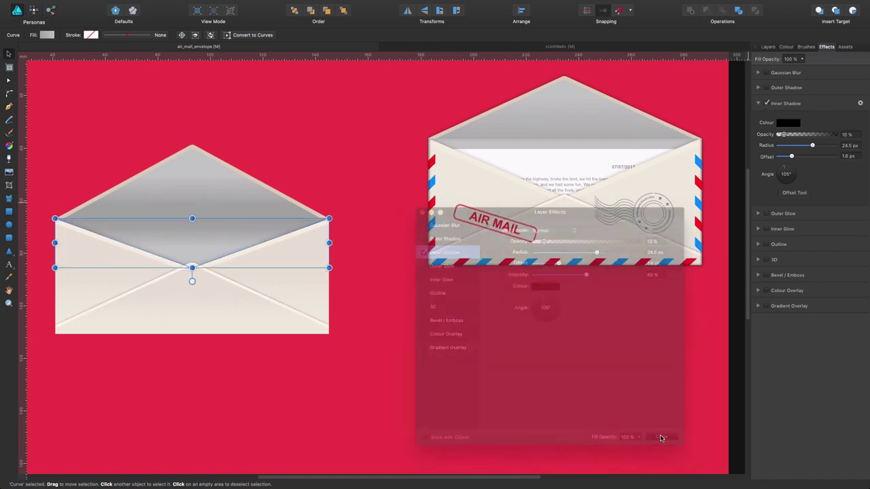
click(608, 356)
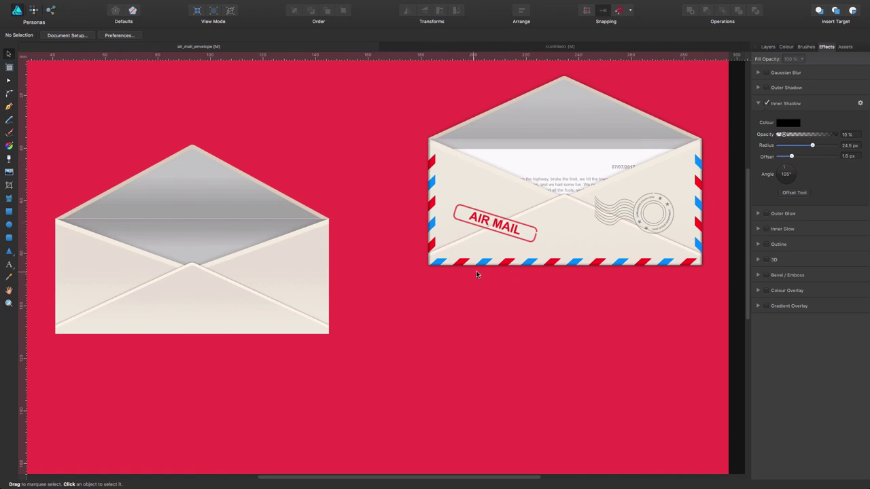
click(11, 213)
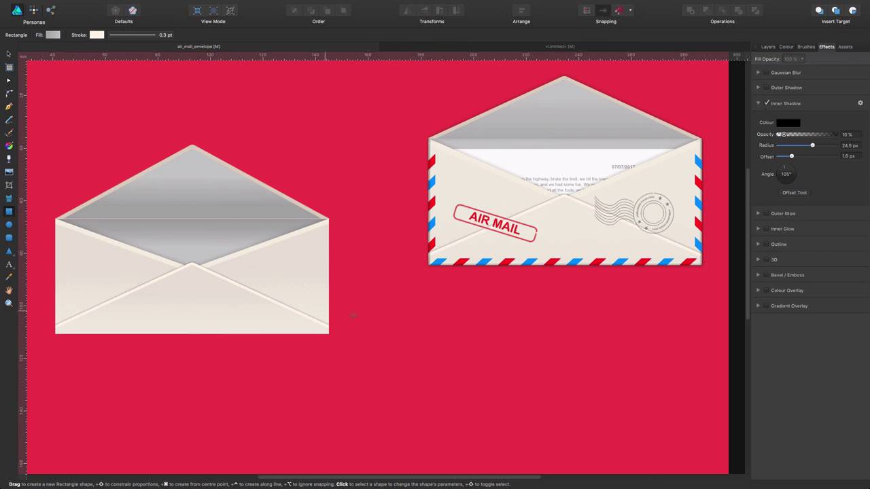
Draw a small rectangle on the red background.
drag(381, 301, 391, 314)
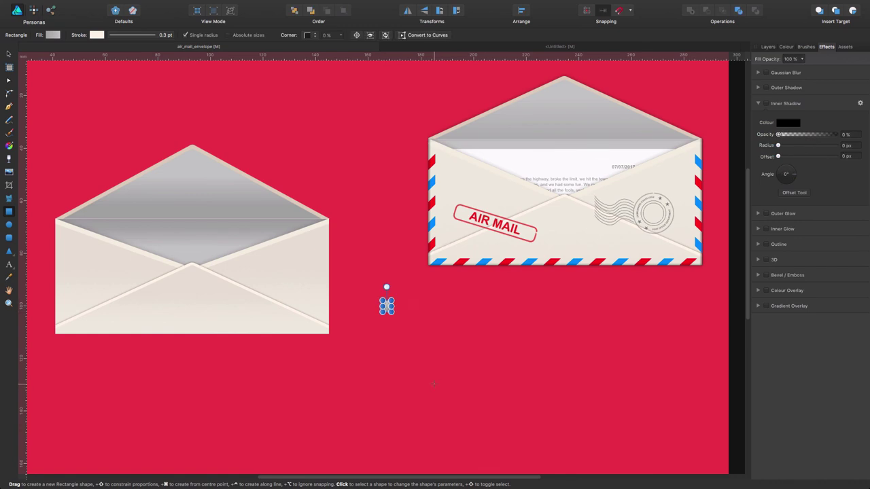
key(z)
scroll(384, 304, up, 10)
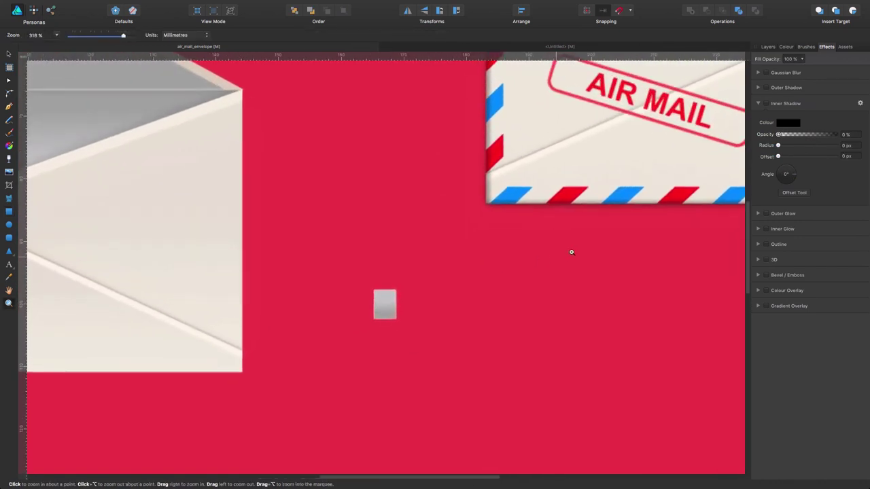
key(v)
click(360, 299)
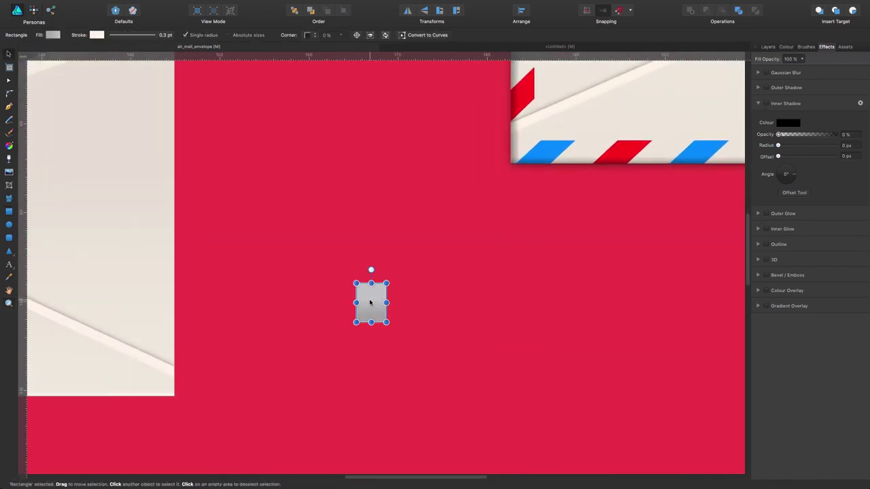
Copy the hex value 0095FF from a blue airmail stripe's fill.
click(54, 35)
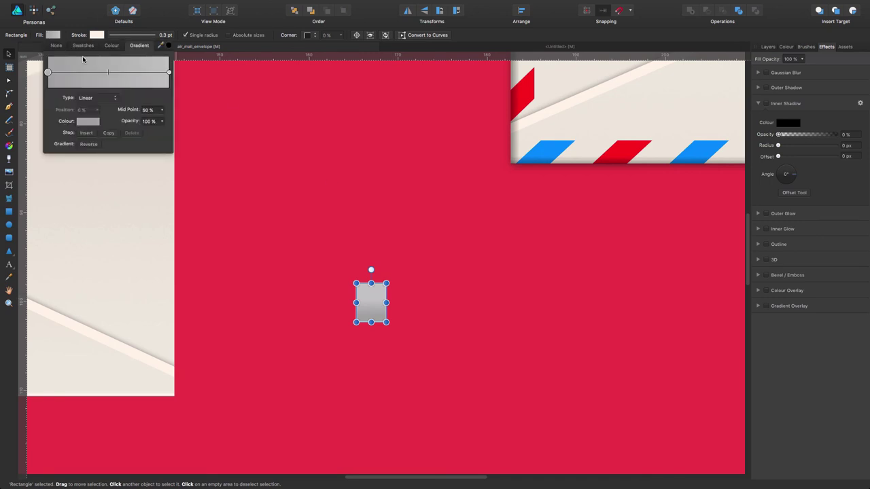
click(553, 151)
key(a)
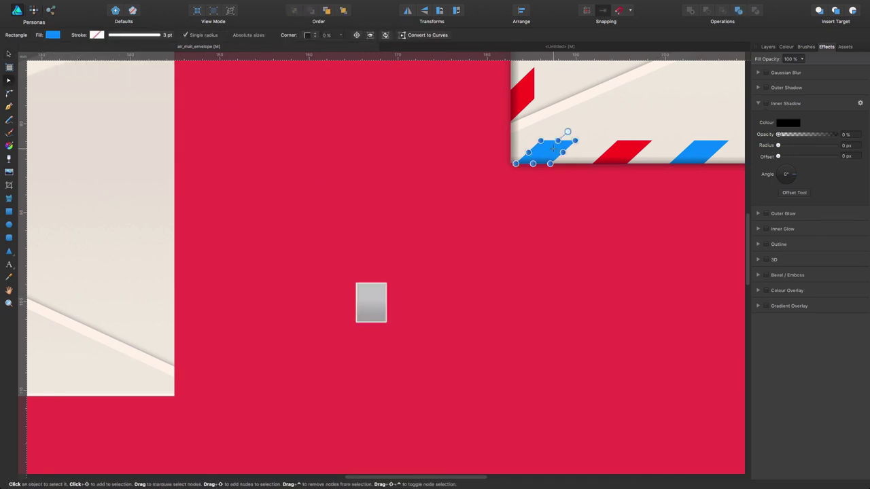
click(553, 151)
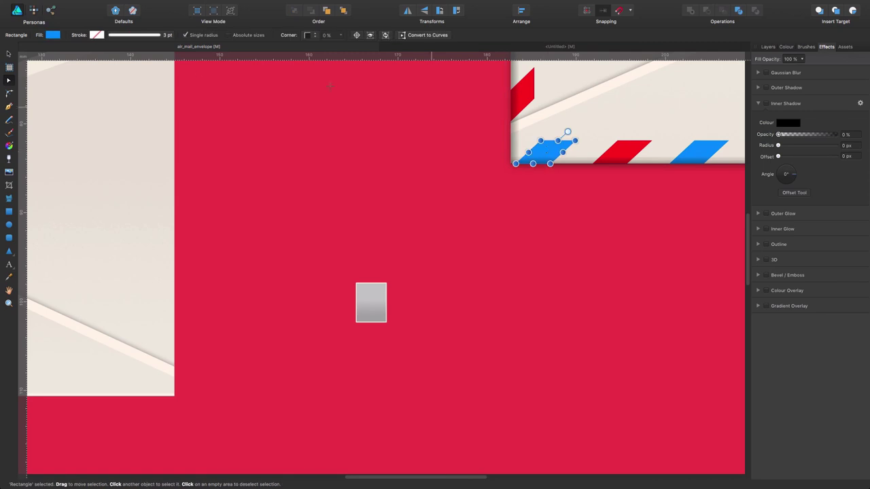
click(52, 35)
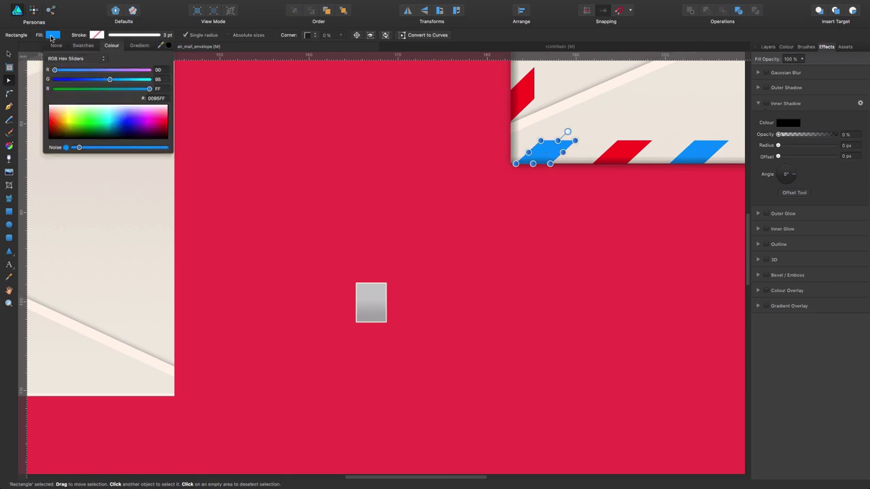
click(163, 98)
double_click(156, 99)
key(Return)
Fill the small rectangle with 0095FF and set its stroke to None.
click(367, 287)
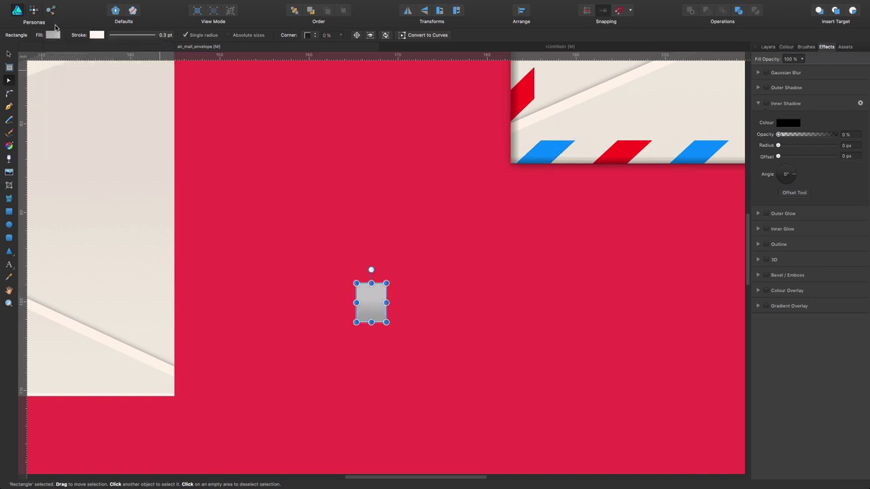
click(54, 35)
click(111, 46)
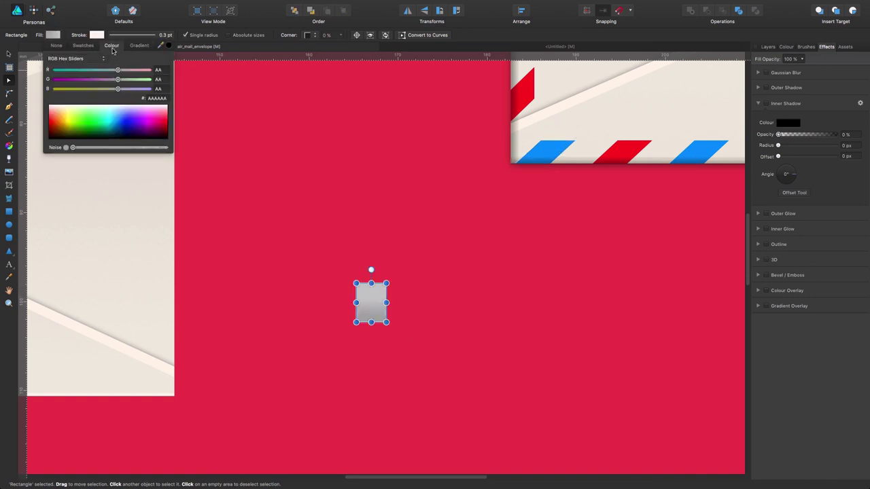
click(165, 99)
key(super+a)
text(0095FF)
key(Return)
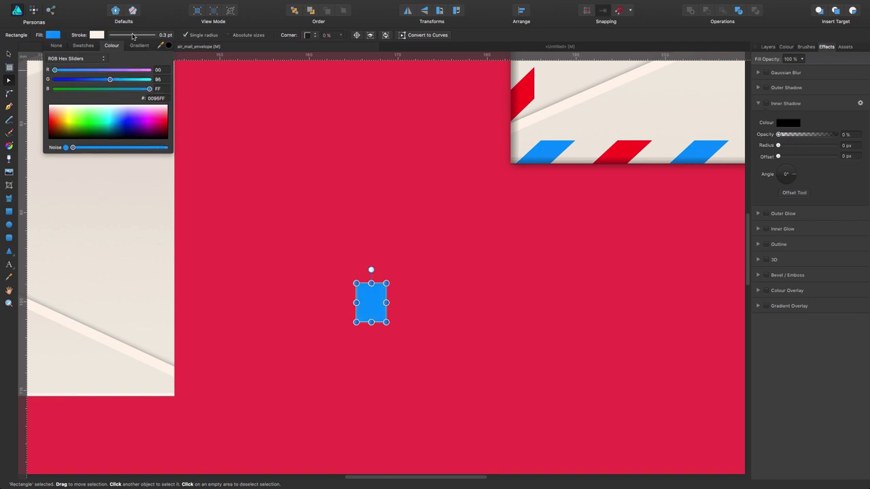
click(96, 35)
click(111, 50)
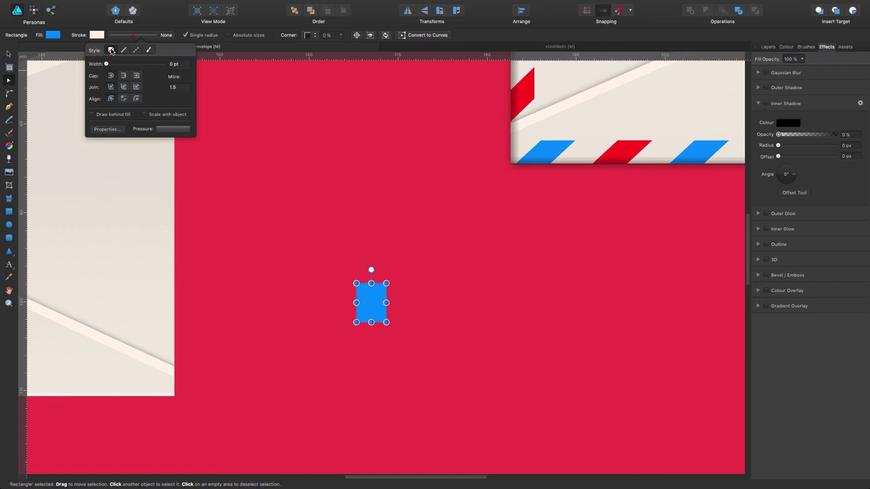
click(348, 206)
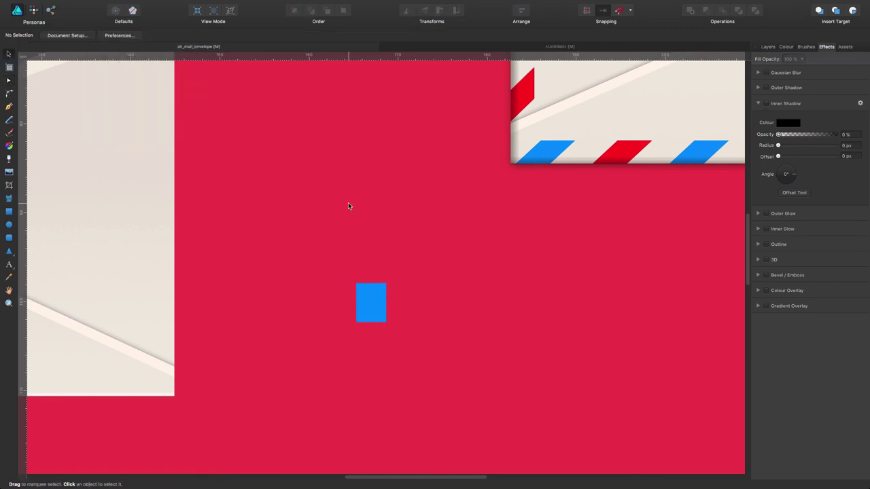
click(377, 303)
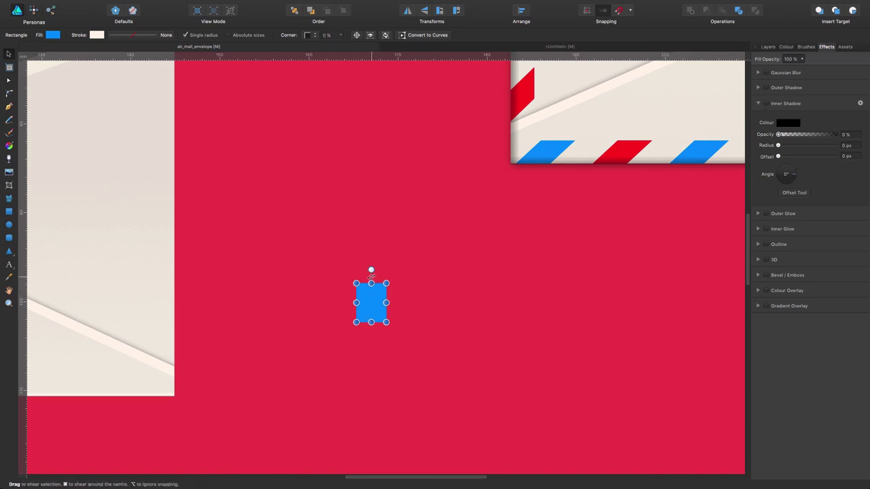
Shorten the blue rectangle to 3.4 mm high and shear it into a slanted stripe.
drag(371, 276, 405, 283)
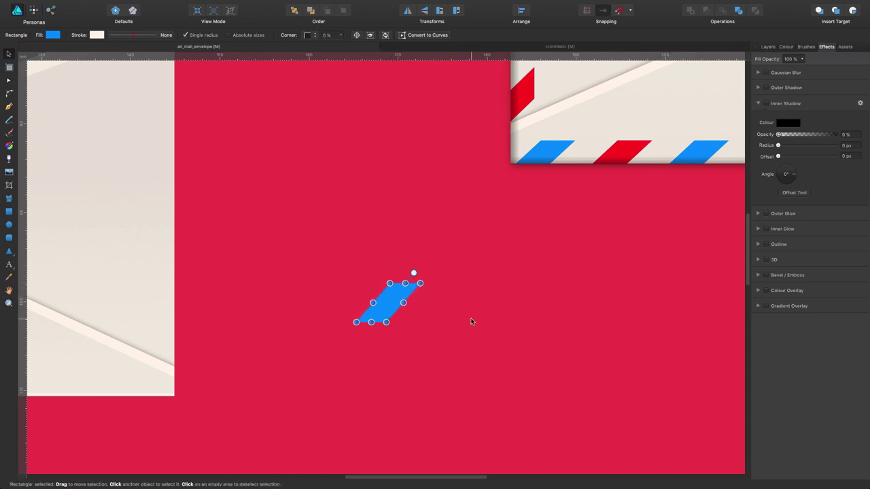
key(super+z)
drag(371, 284, 371, 292)
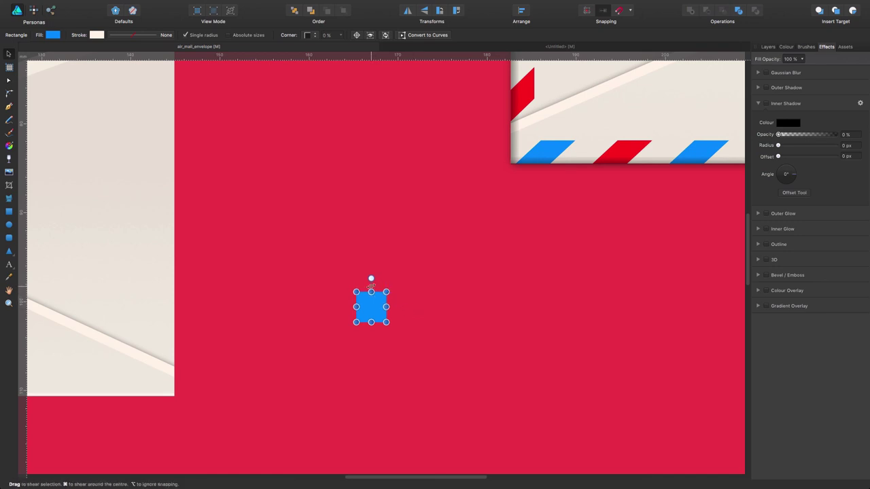
drag(371, 286, 400, 288)
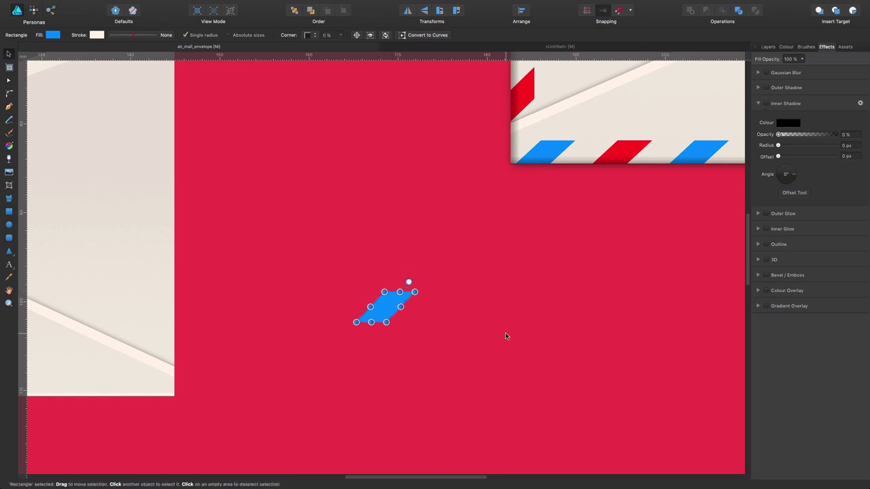
click(446, 317)
click(394, 316)
Duplicate the stripe to the right and repeat with Cmd+J to build an evenly spaced row.
key(space)
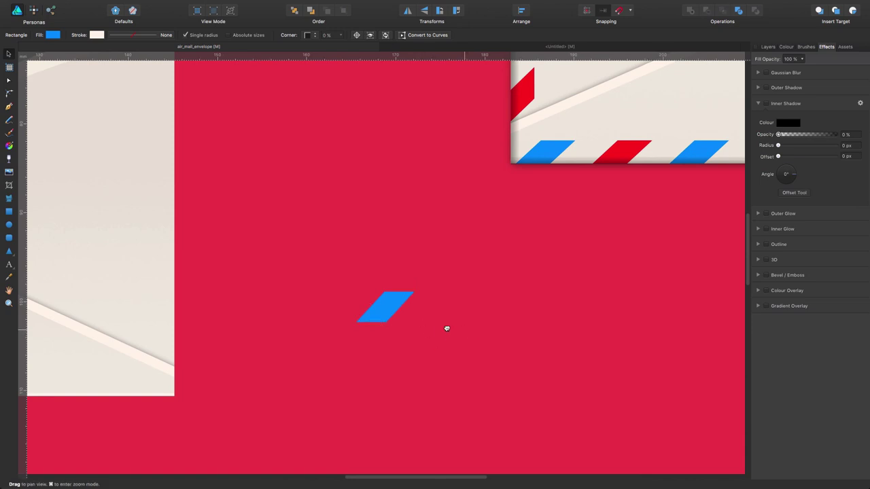
drag(447, 326, 356, 299)
key(super+minus)
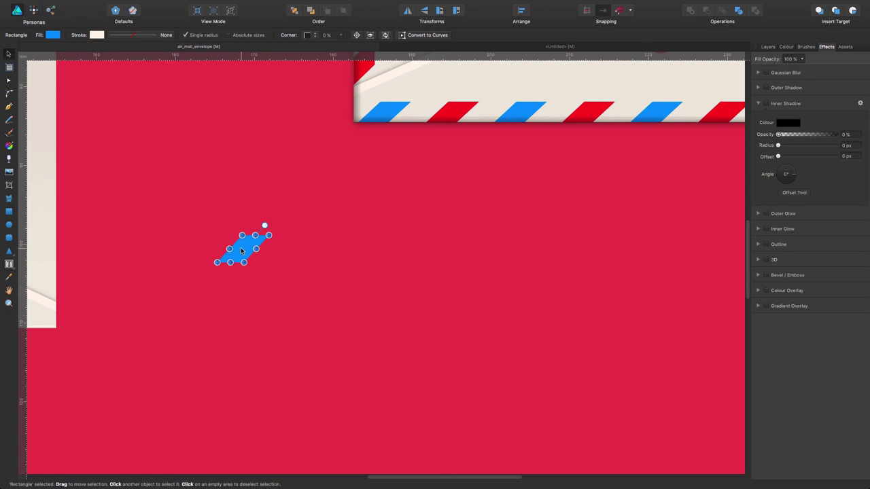
drag(241, 250, 305, 248)
drag(418, 277, 255, 316)
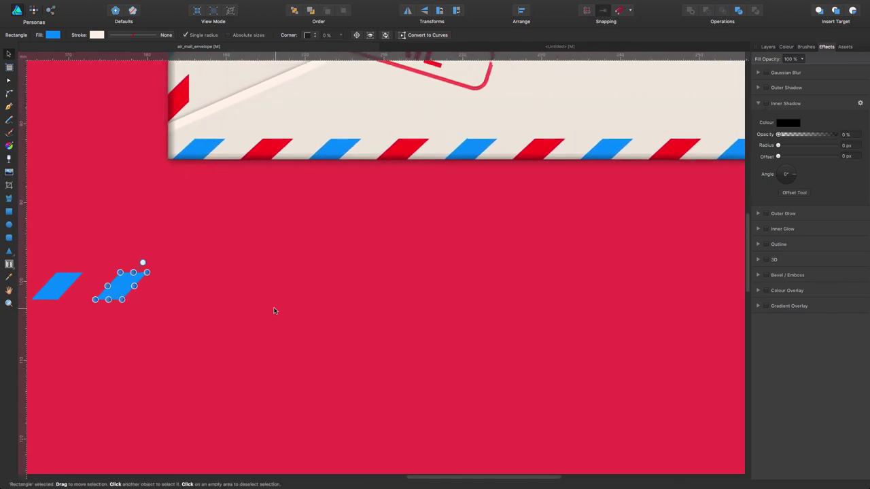
key(super+j)
key(super+j)
key(super+j)
key(super+j)
key(super+j)
key(super+j)
key(super+j)
key(super+j)
key(super+j)
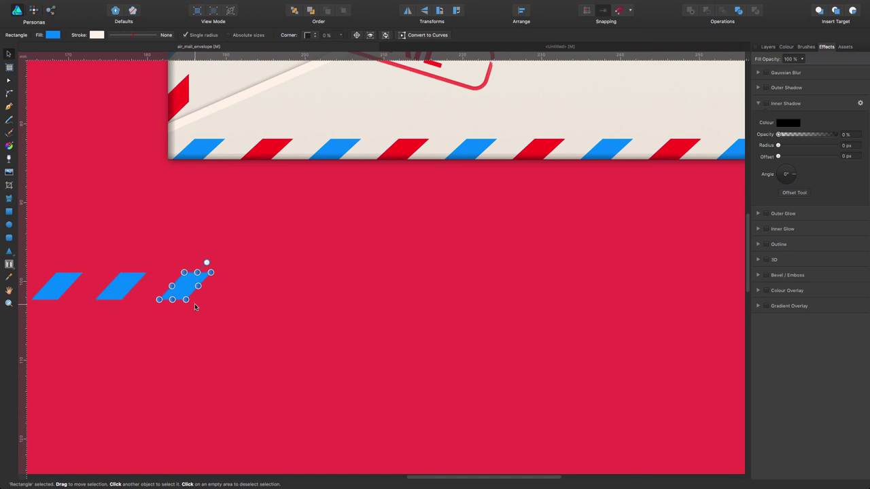
key(super+j)
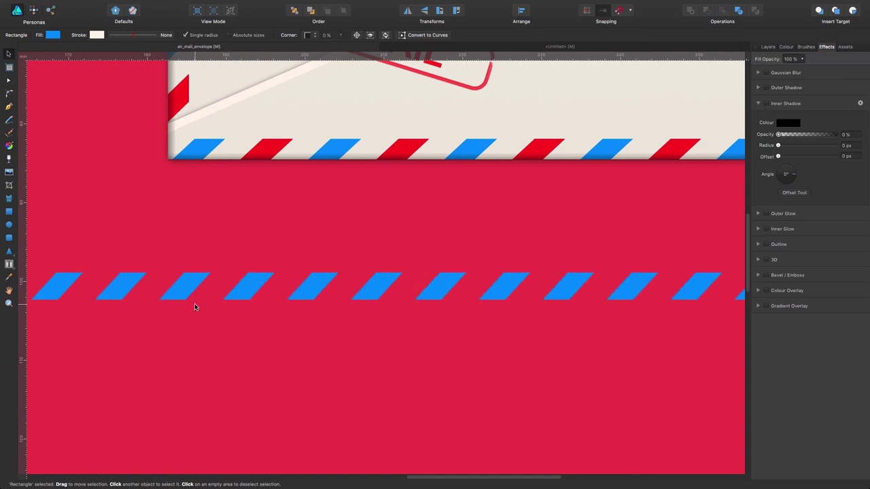
key(super+minus)
key(super+minus)
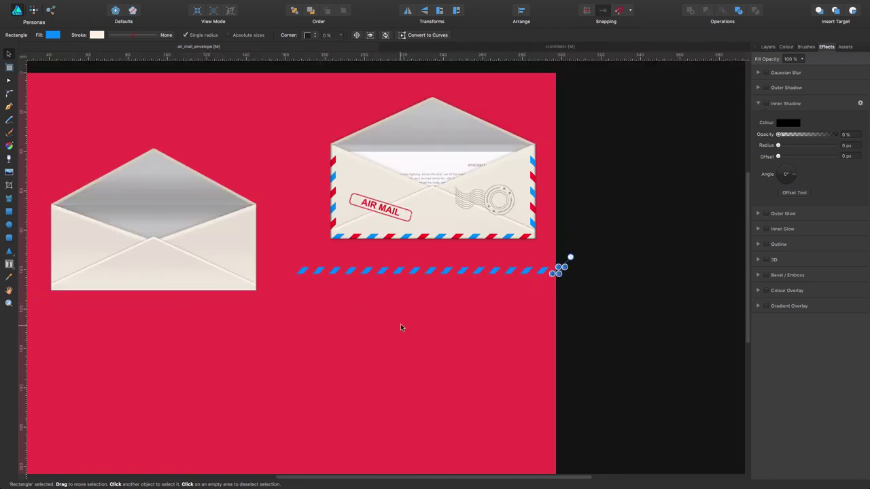
Move the whole stripe row to the left envelope's bottom edge.
drag(595, 303, 258, 262)
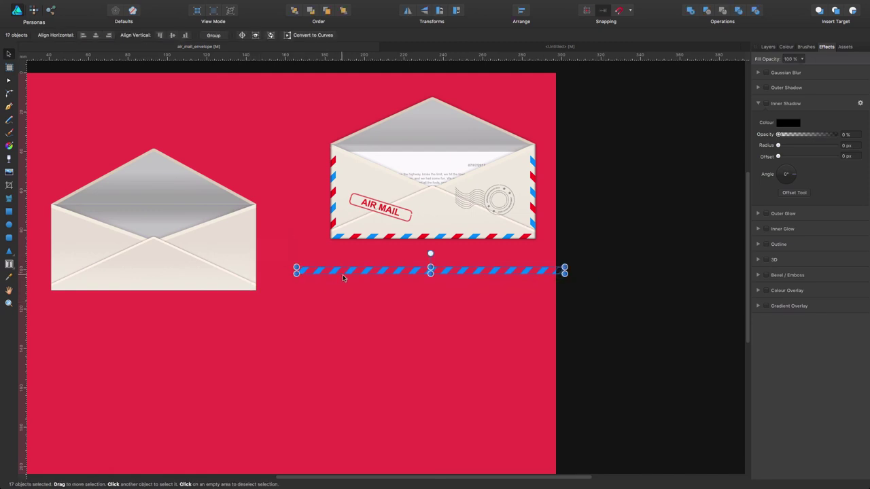
drag(356, 271, 110, 288)
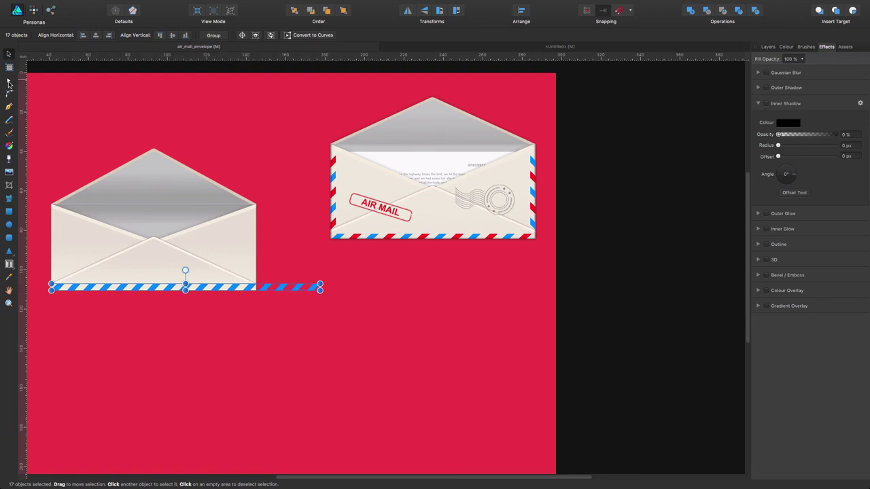
key(m)
click(324, 342)
click(314, 288)
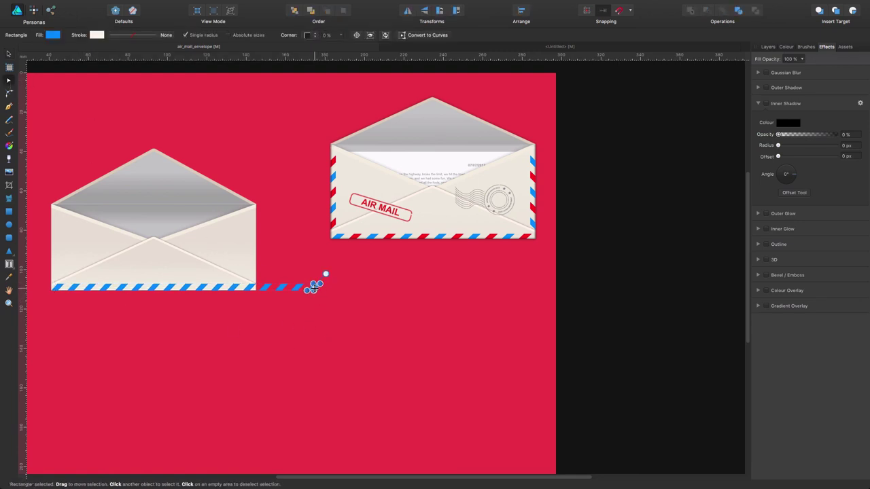
Delete the four overhanging stripes at the row's right end.
key(Delete)
click(301, 288)
key(Delete)
click(284, 288)
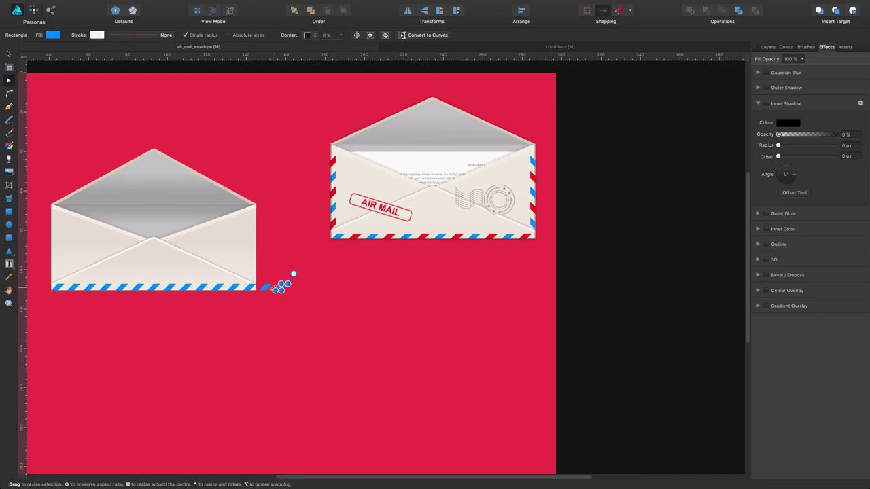
key(Delete)
click(268, 287)
key(Delete)
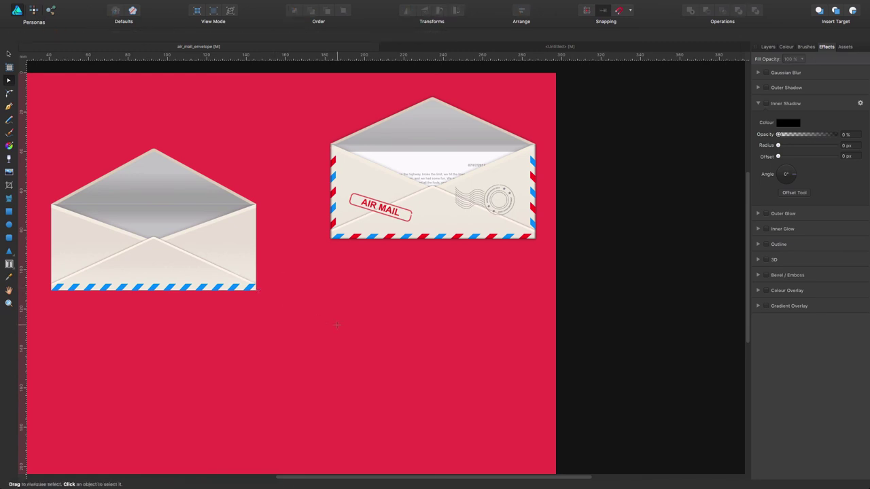
scroll(336, 325, up, 2)
scroll(337, 324, left, 1)
click(271, 314)
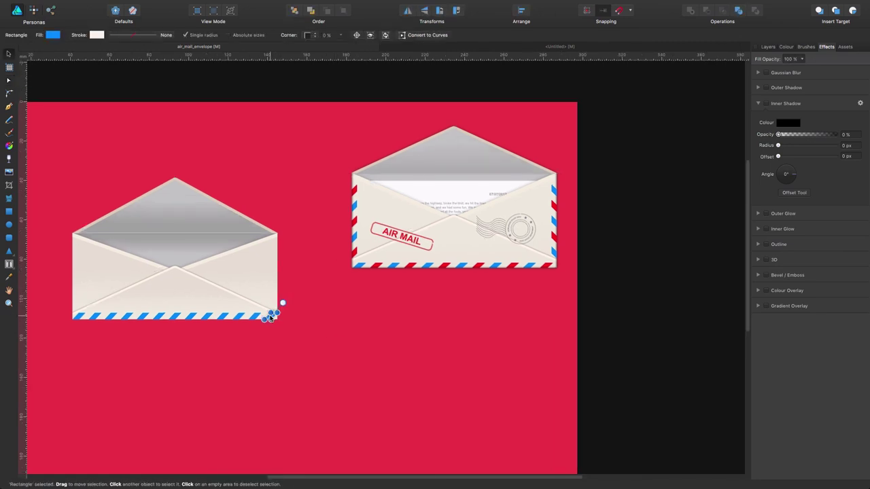
Group the stripes with Cmd+G and resize the row to run slightly past the envelope's right side.
drag(323, 350, 67, 291)
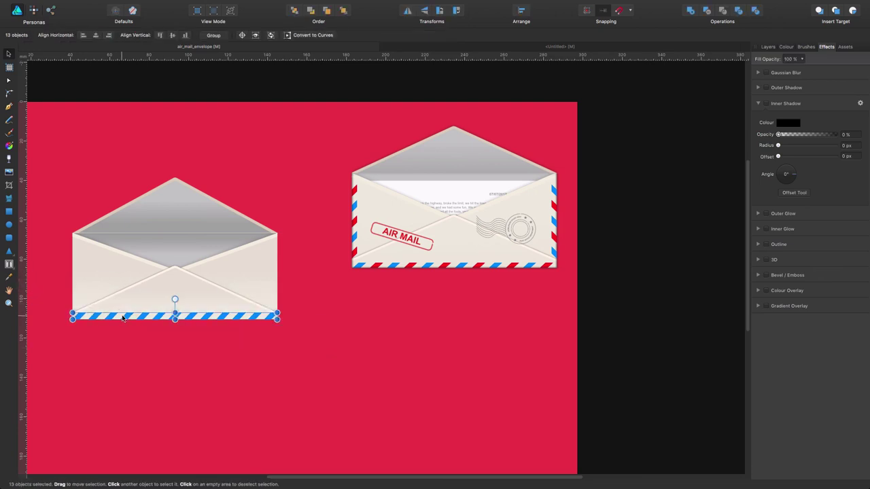
key(super+g)
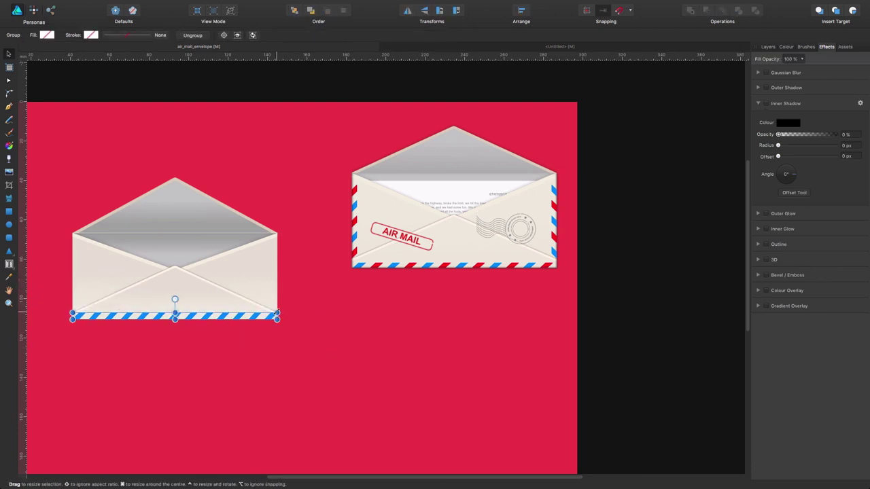
drag(276, 314, 251, 315)
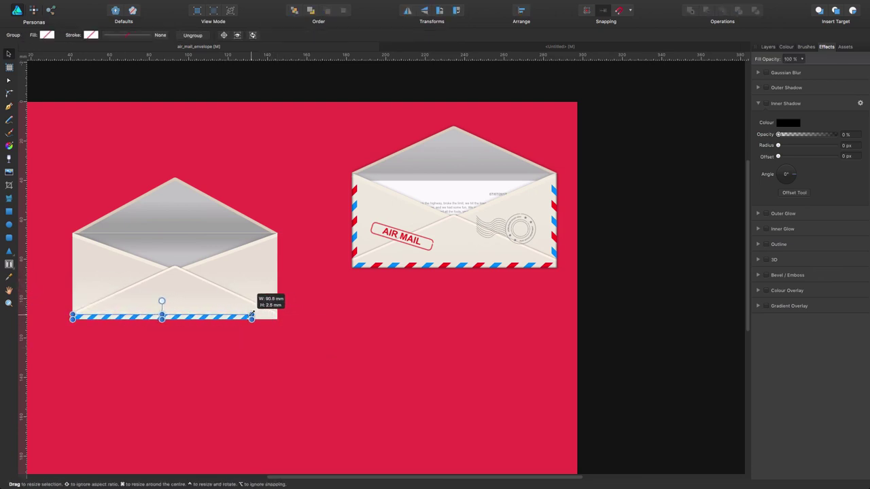
click(357, 364)
key(super+z)
key(super+z)
key(super+z)
key(super+z)
key(super+z)
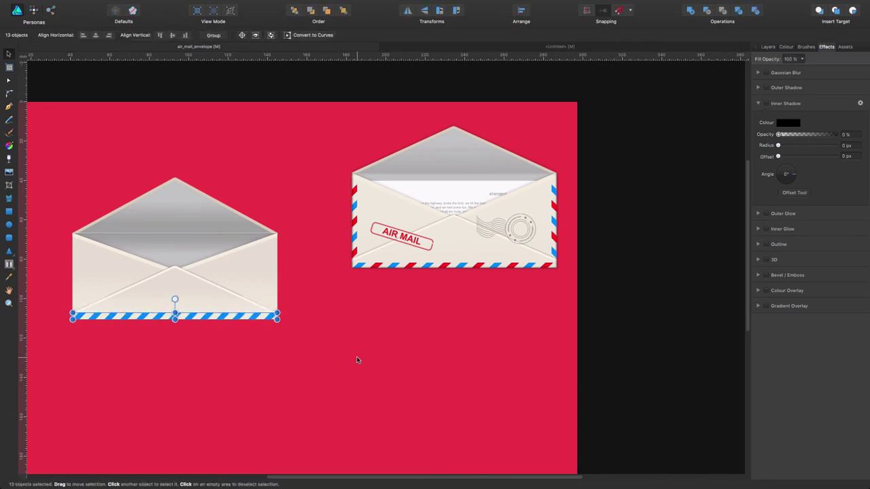
key(super+z)
key(super+z)
key(super+z)
key(super+z)
key(super+z)
key(super+z)
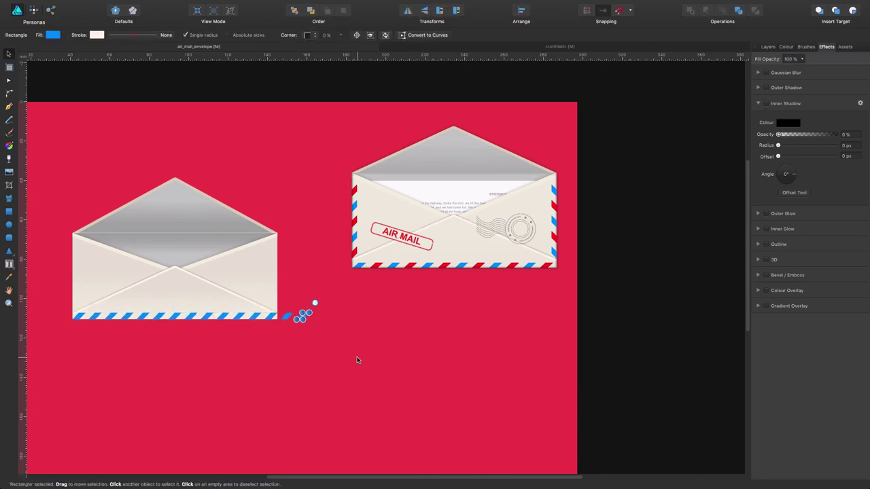
key(super+z)
key(super+z)
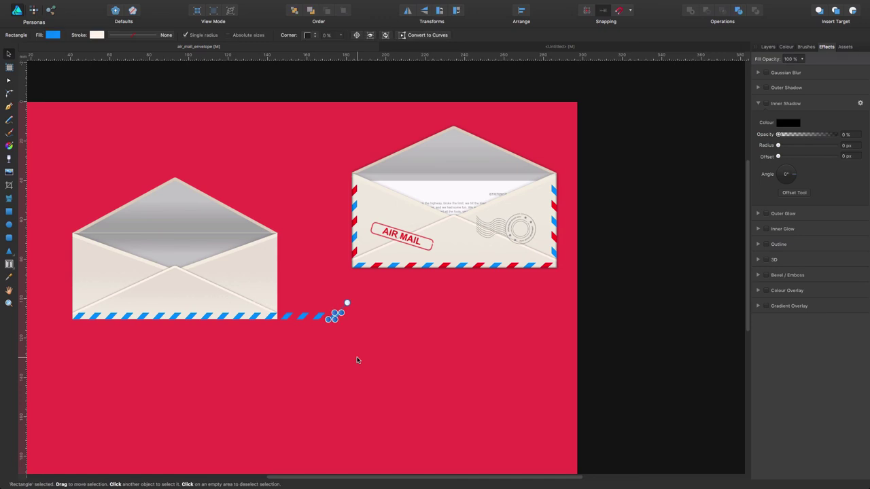
drag(370, 353, 53, 290)
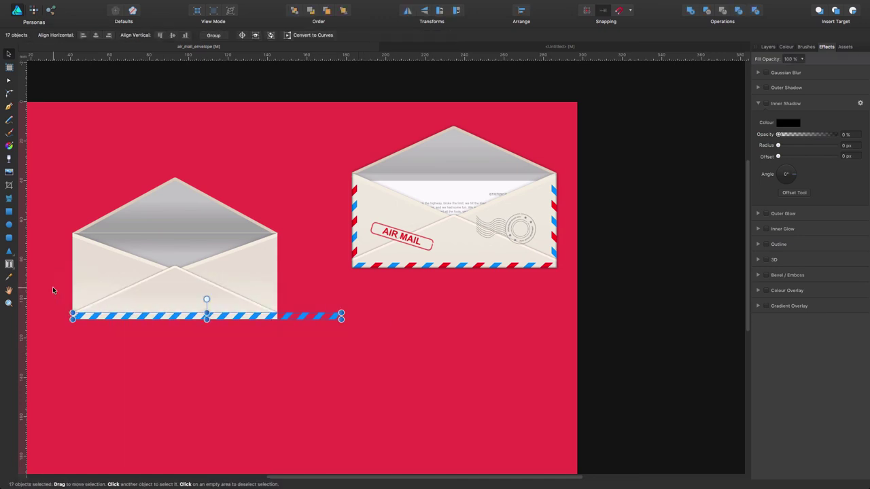
drag(322, 313, 380, 306)
Stretch the stripe group further right along the envelope's bottom edge.
key(z)
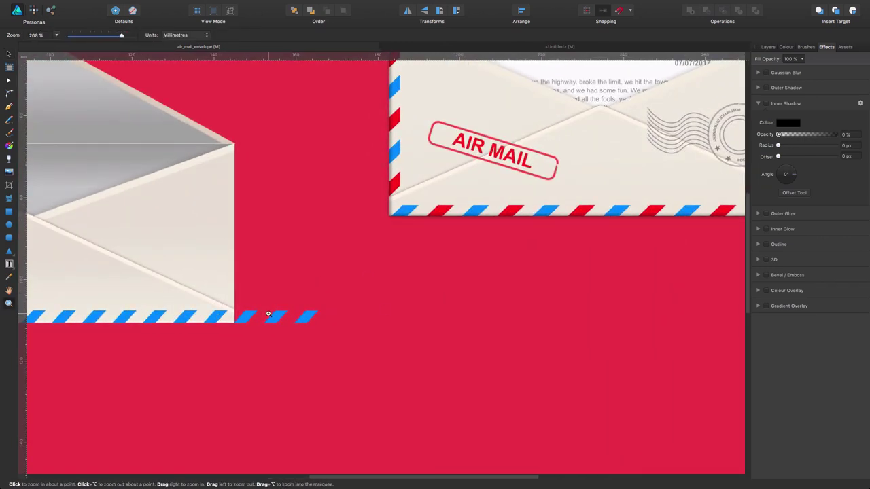
key(v)
drag(317, 316, 350, 317)
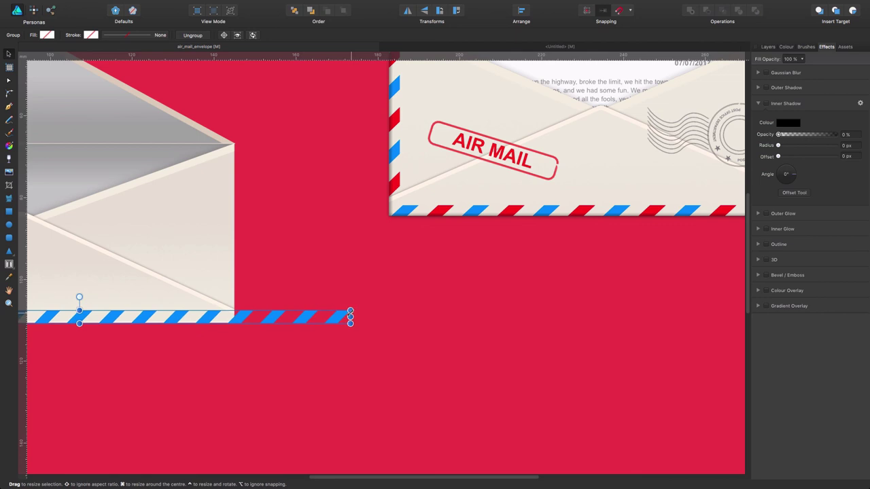
key(super+1)
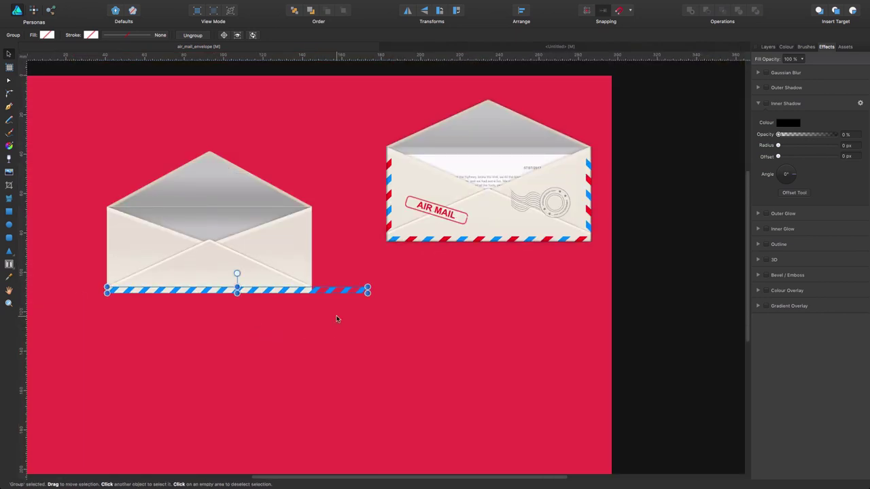
click(329, 322)
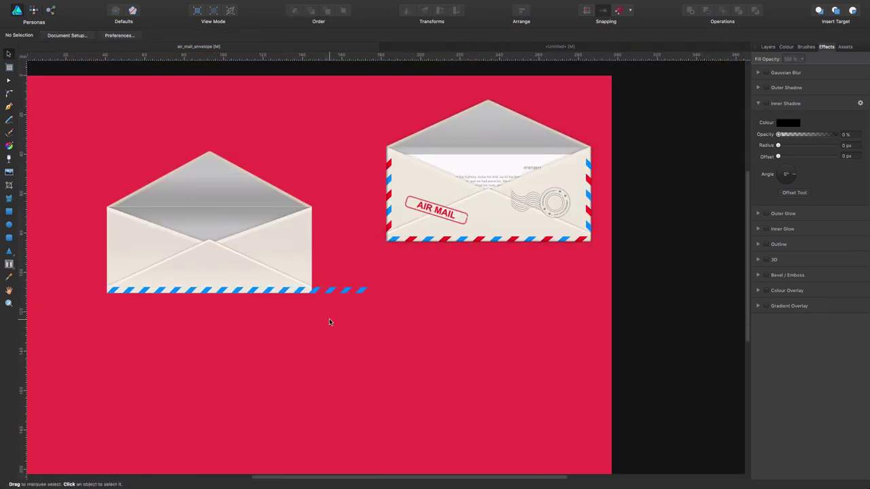
Delete the four extra stripe rectangles at the row's right end.
click(362, 295)
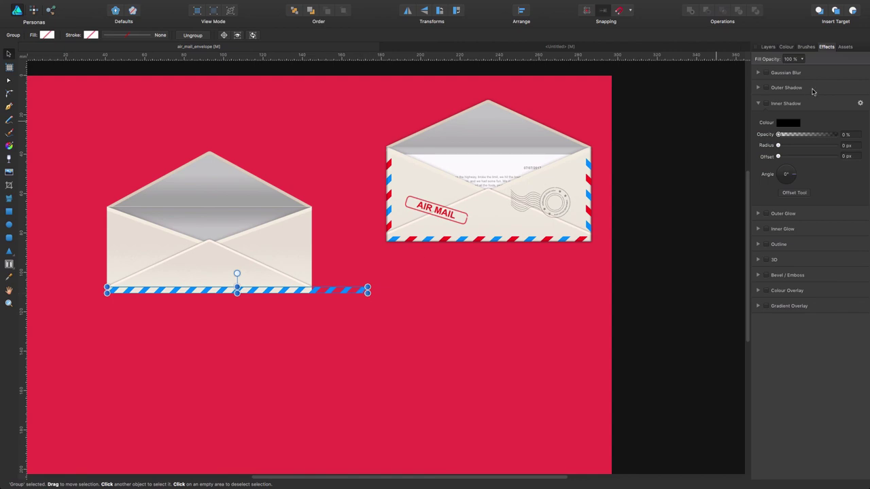
click(767, 47)
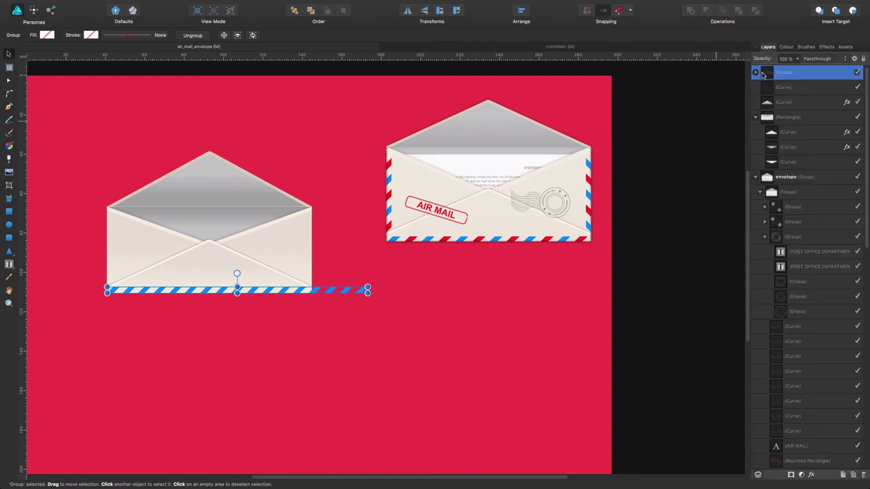
click(819, 326)
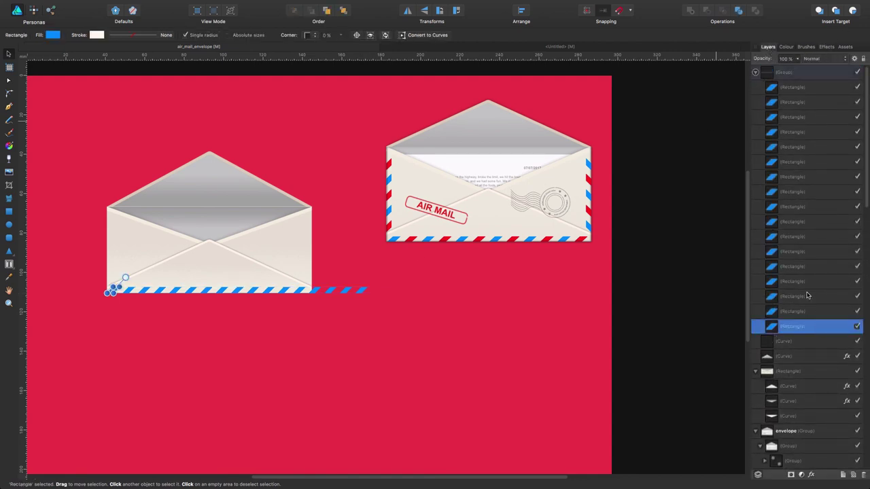
shift+click(808, 296)
click(795, 88)
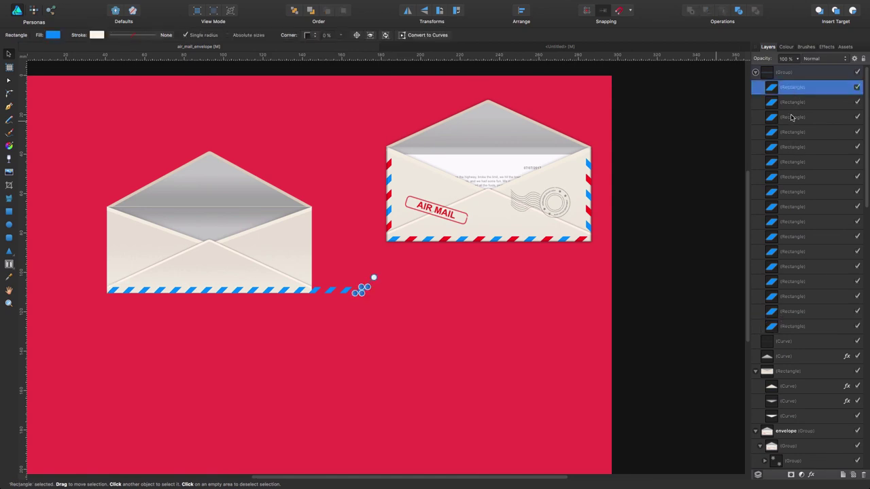
shift+click(792, 117)
shift+click(791, 133)
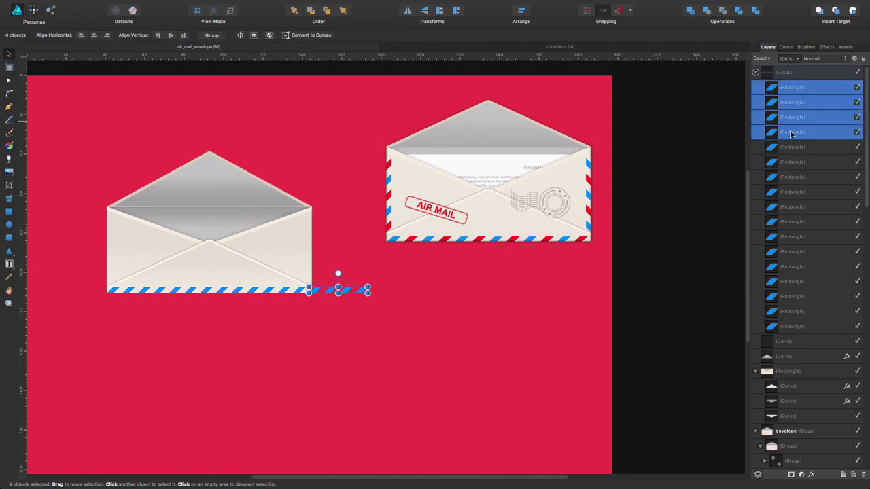
key(Delete)
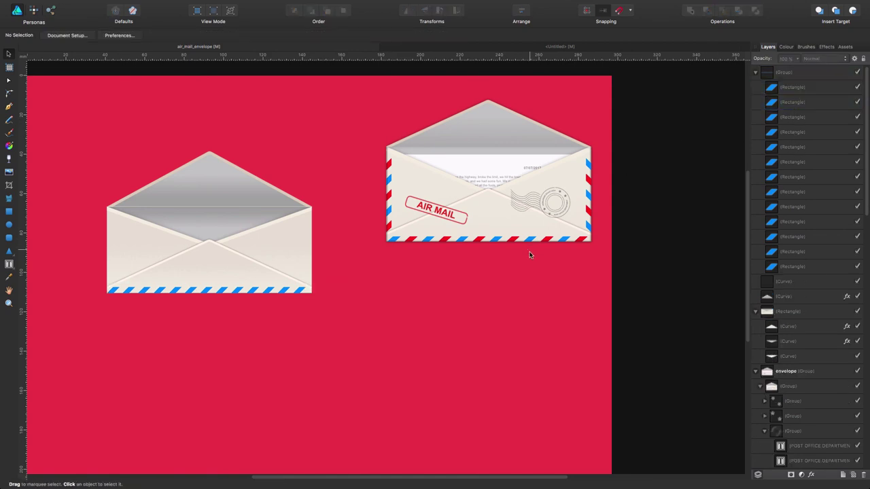
Nudge the stripe group right so it sits flush with the envelope's bottom right corner.
click(788, 74)
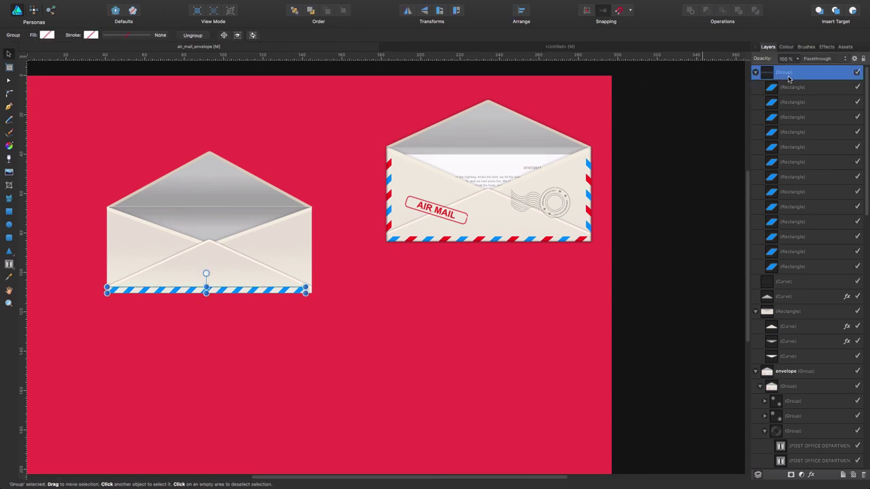
key(Right)
key(Right)
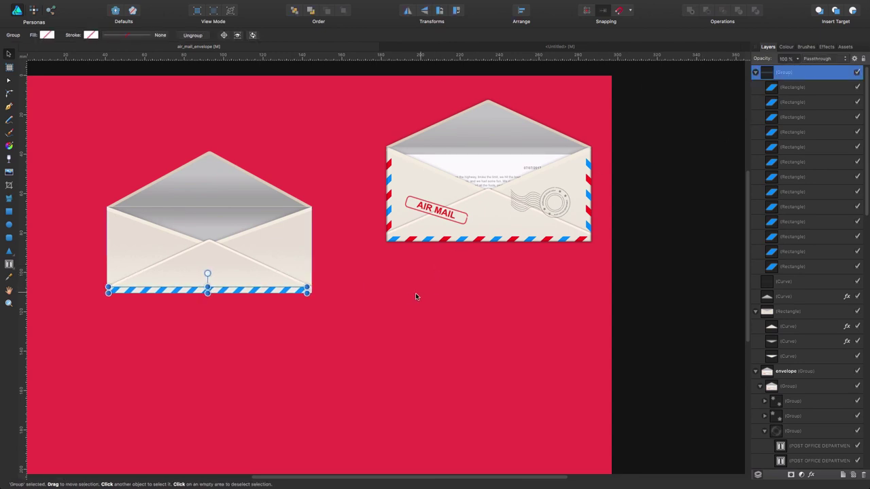
click(366, 322)
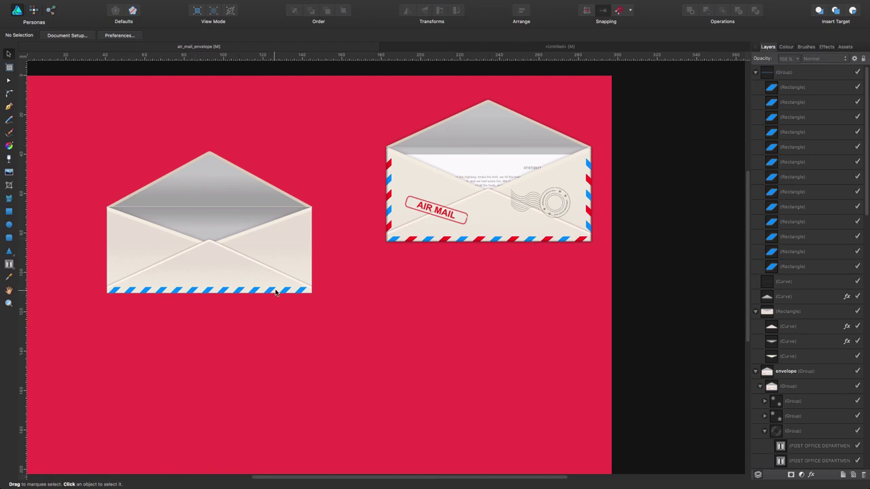
click(296, 293)
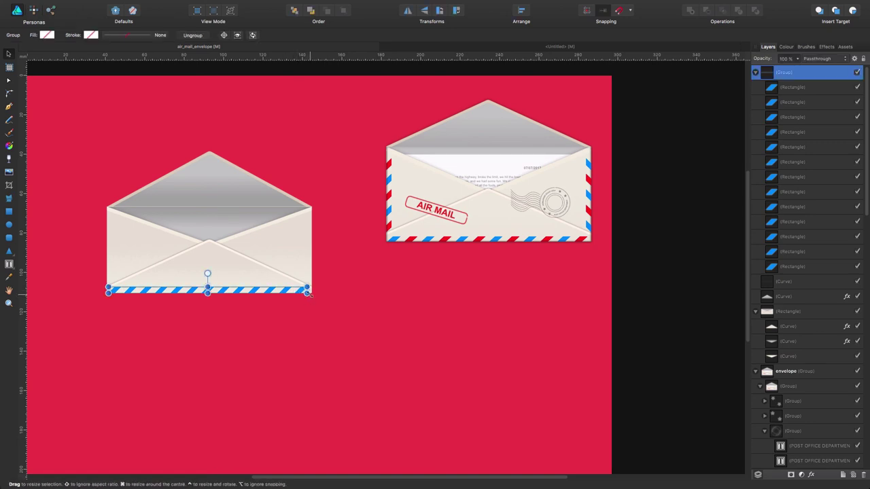
click(326, 316)
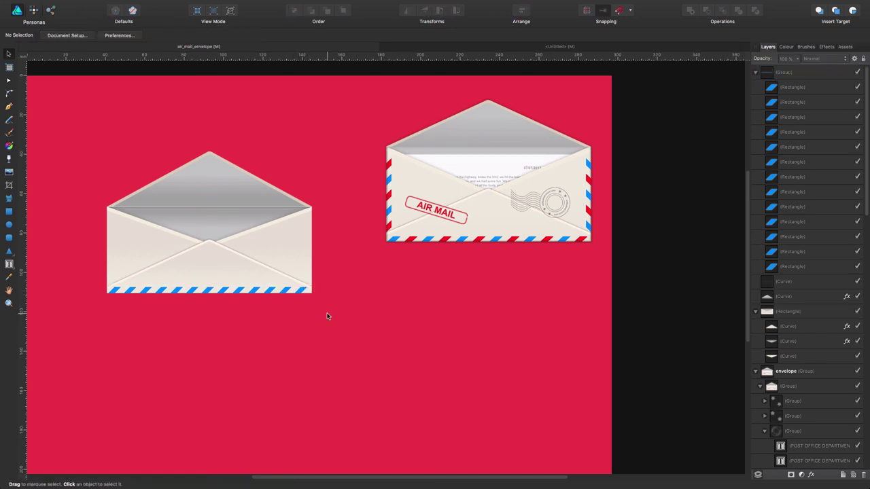
click(250, 293)
Copy the red hex value FF001E from a right-envelope stripe.
key(a)
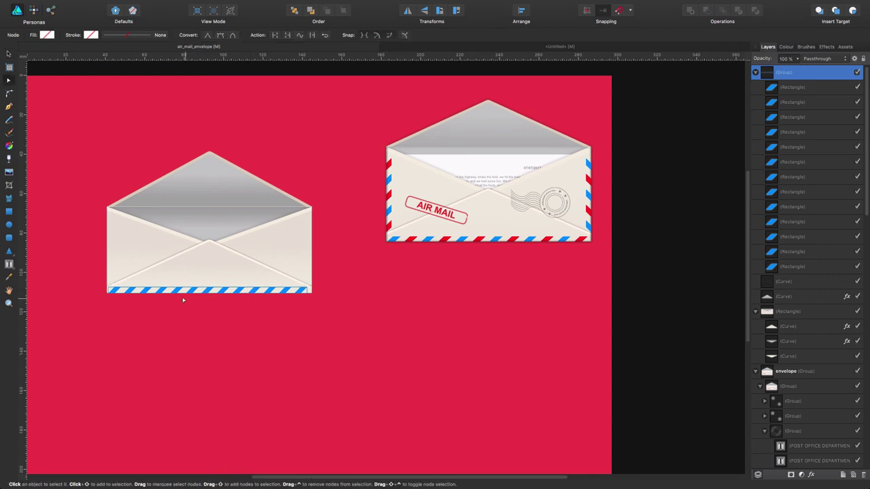
click(133, 290)
key(Escape)
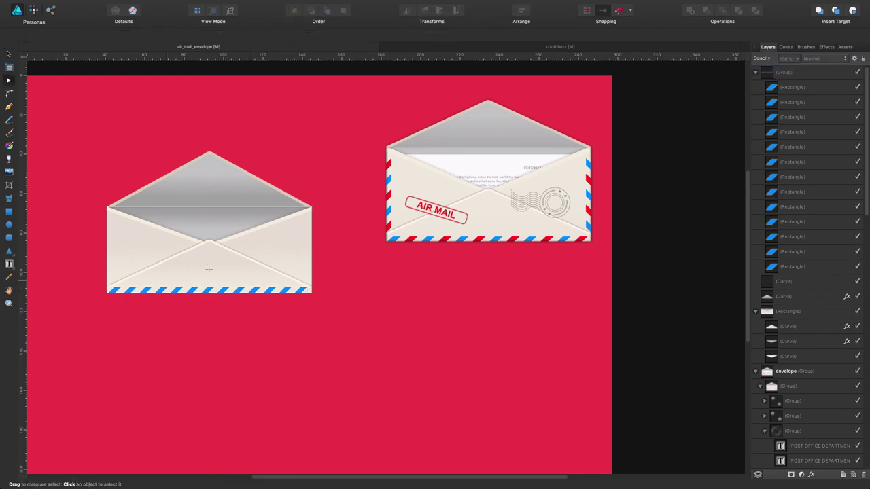
click(411, 235)
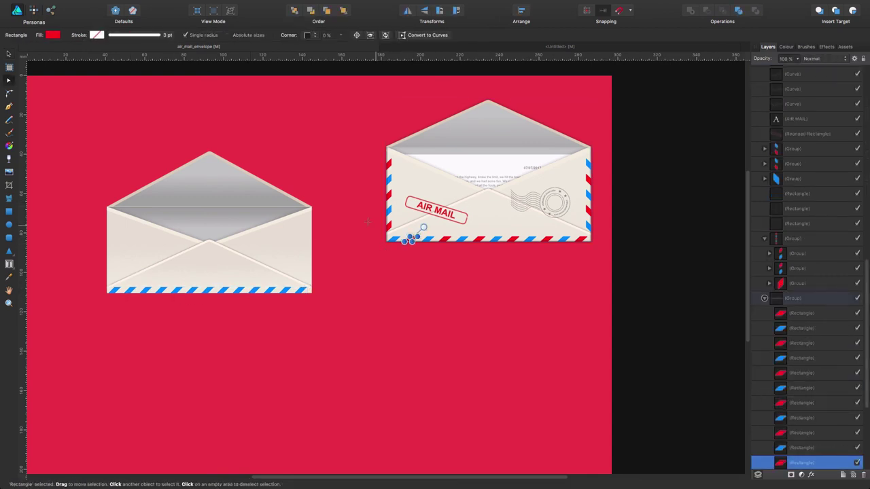
click(56, 34)
click(161, 98)
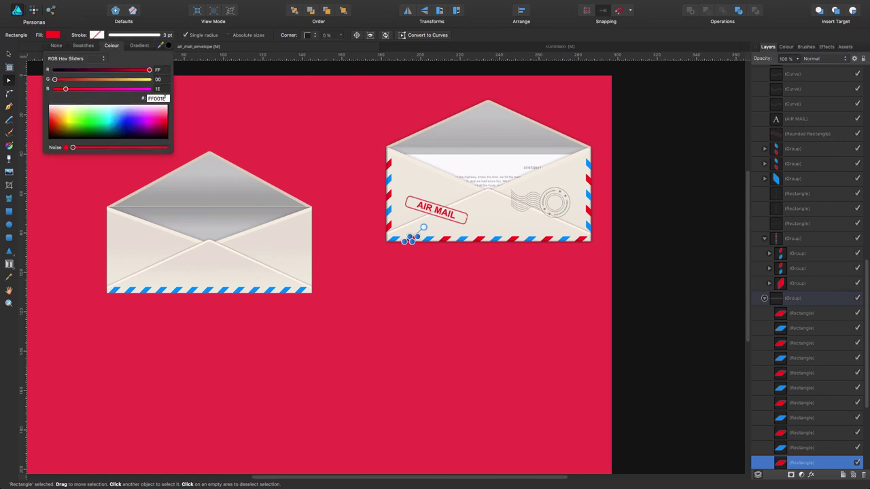
key(Return)
Select every other stripe in the left envelope's bottom border.
click(131, 289)
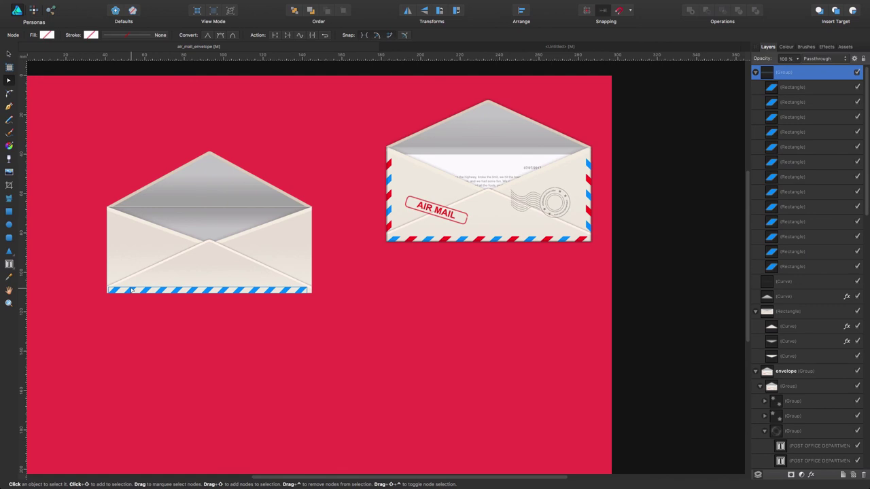
double_click(131, 289)
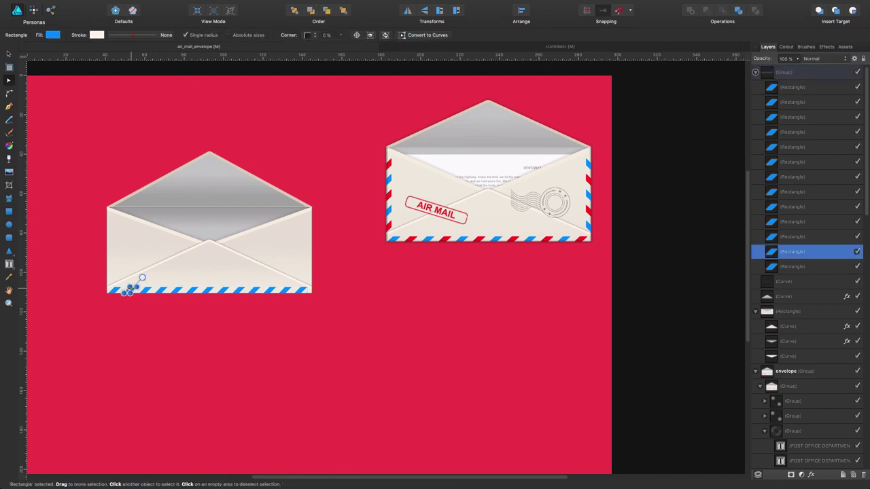
shift+click(161, 289)
shift+click(189, 288)
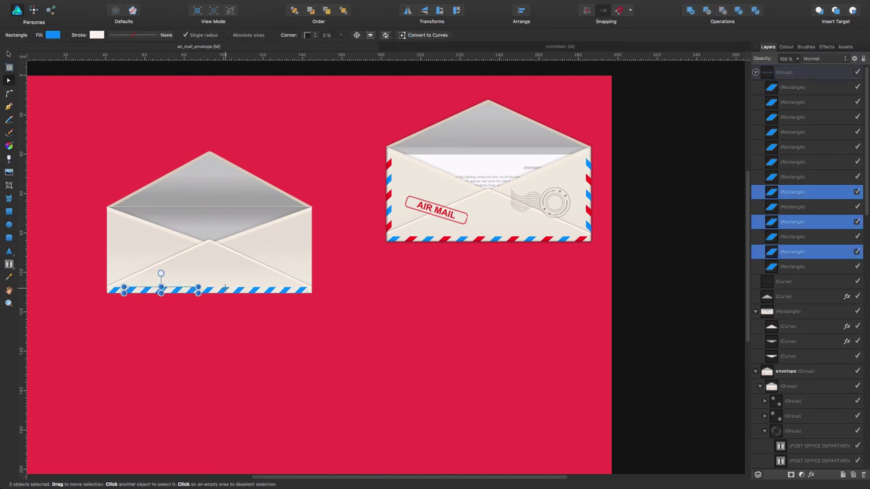
shift+click(221, 288)
shift+click(249, 289)
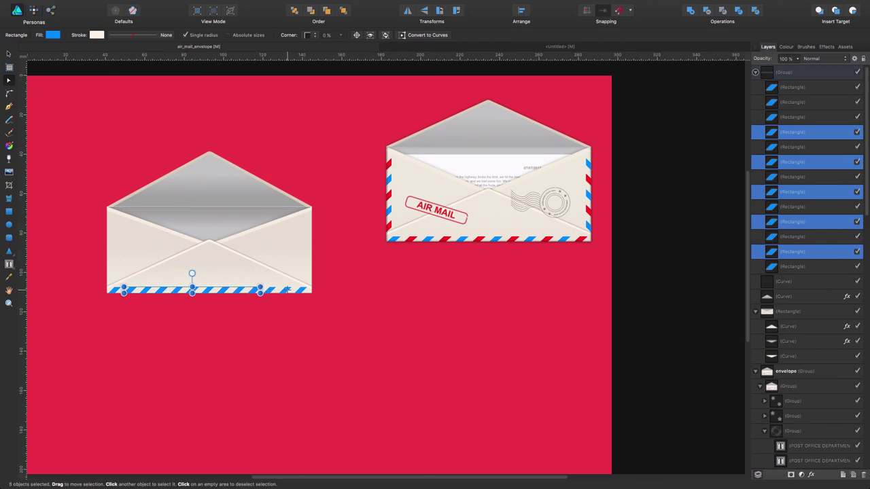
shift+click(286, 289)
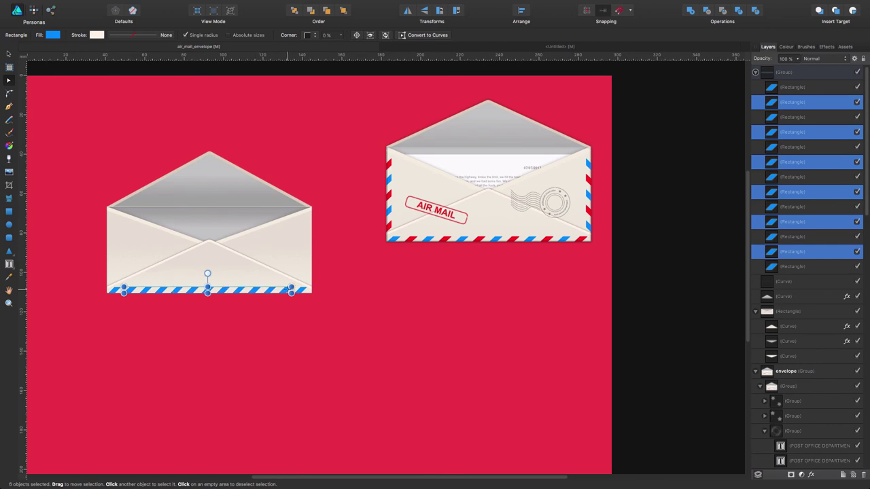
Fill the selected stripes with red FF001E.
click(53, 35)
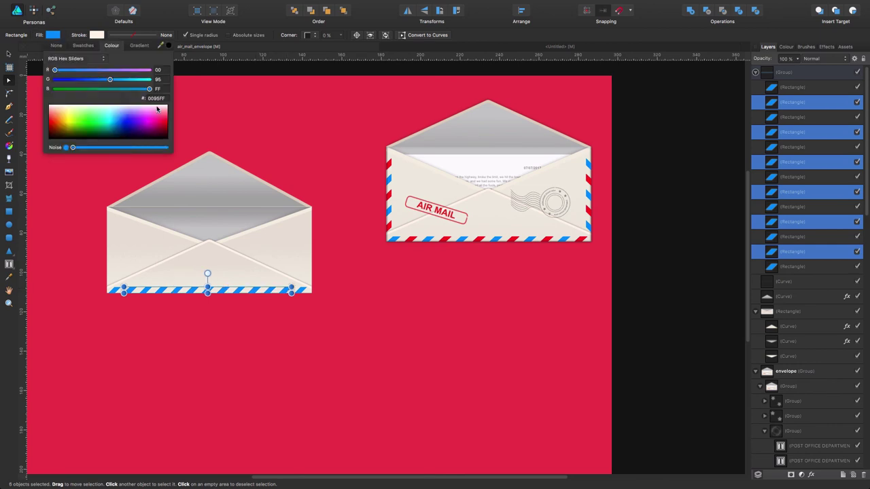
click(164, 98)
text(FF001E)
key(Return)
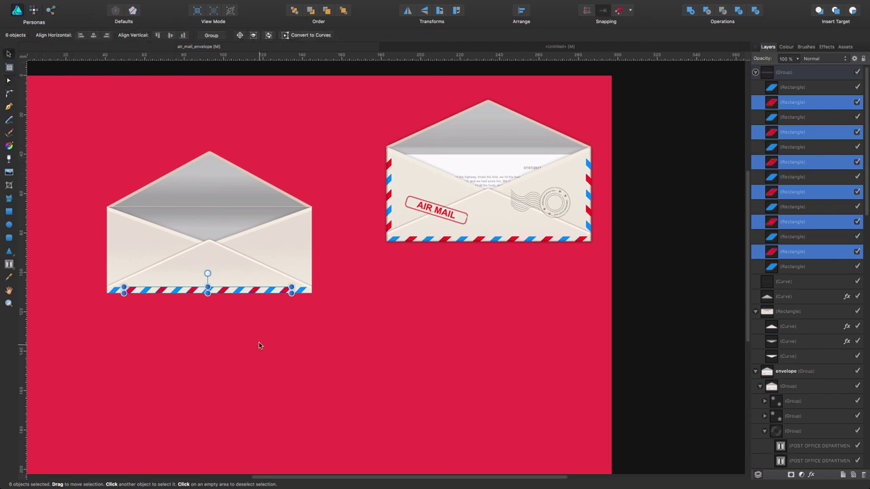
click(274, 338)
click(286, 291)
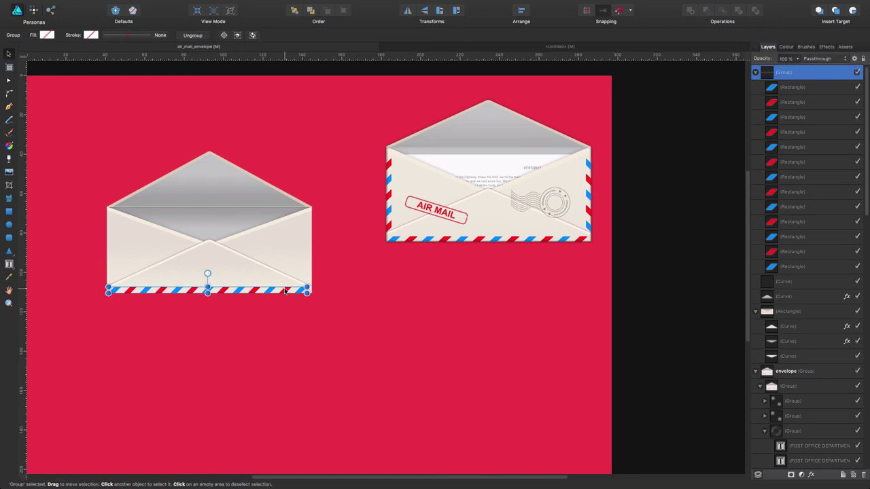
Duplicate the bottom stripe border, rotate it 90°, and place it along the envelope's right edge.
key(super+g)
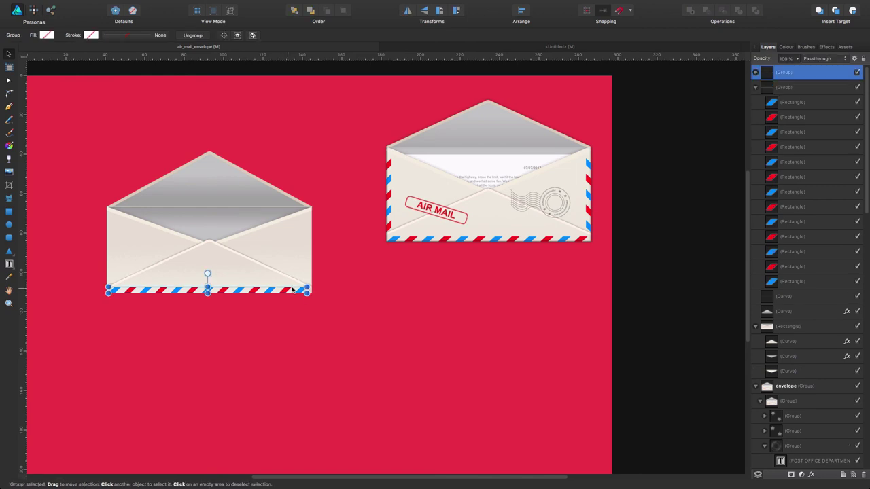
click(440, 10)
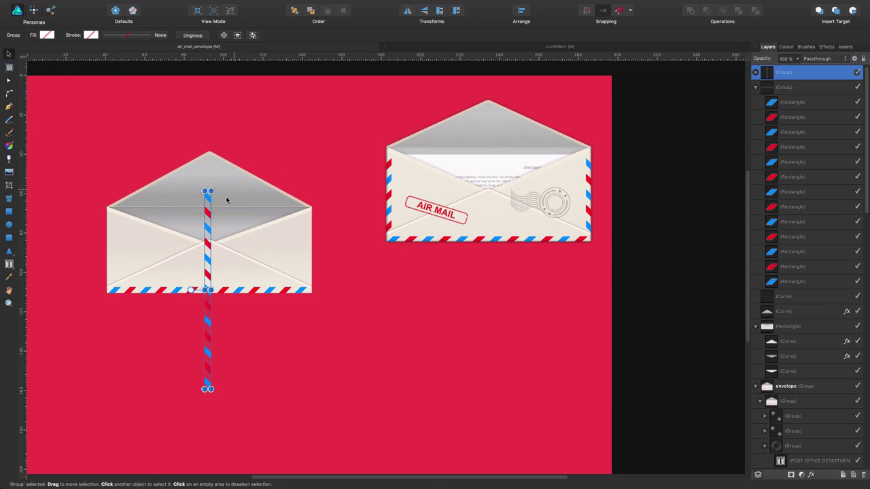
drag(223, 218, 309, 189)
click(366, 310)
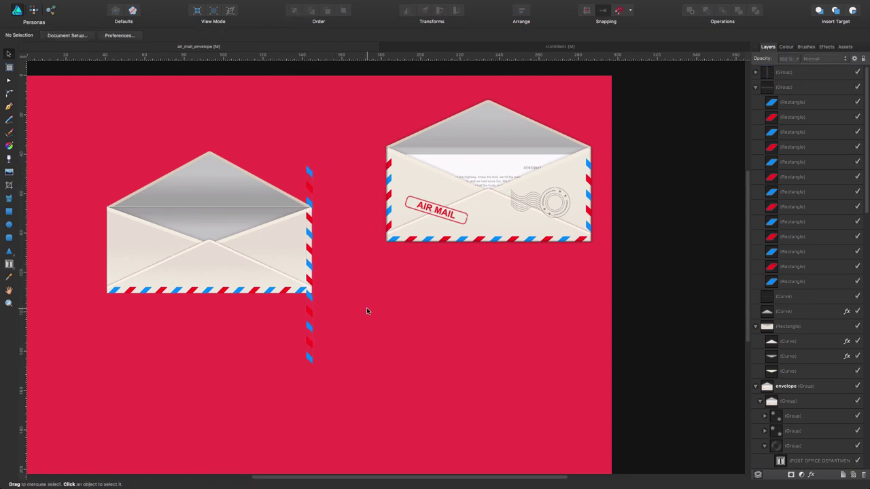
click(311, 217)
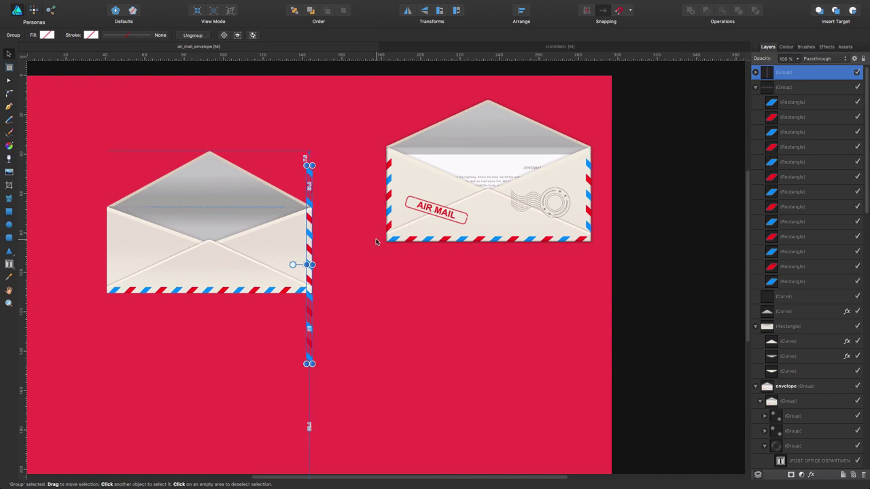
click(371, 316)
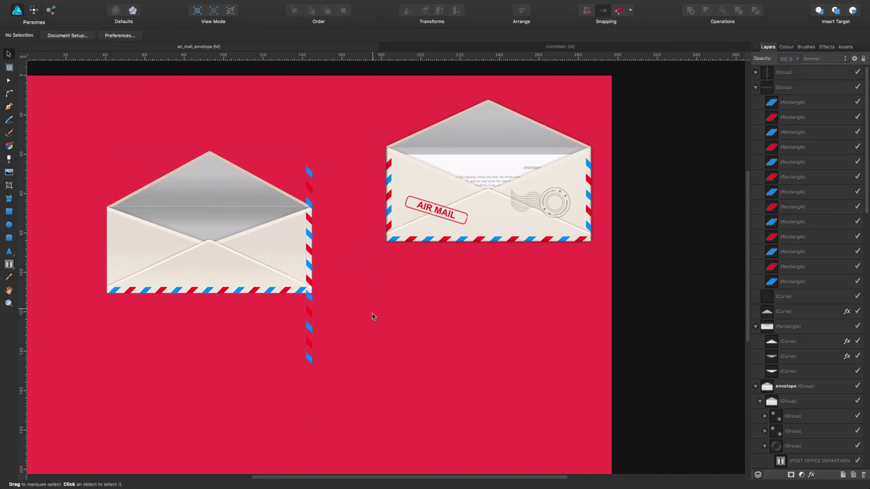
click(309, 297)
Delete the stripes overhanging below the envelope from the vertical border.
click(312, 299)
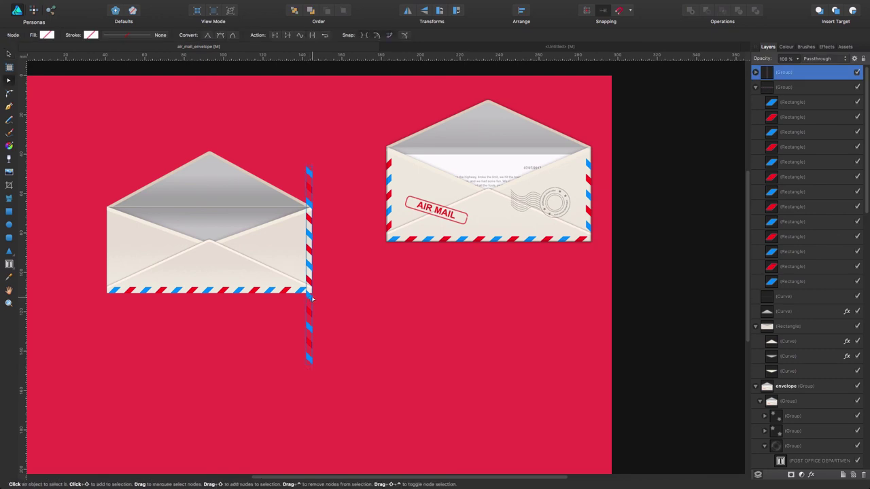
click(309, 299)
key(Delete)
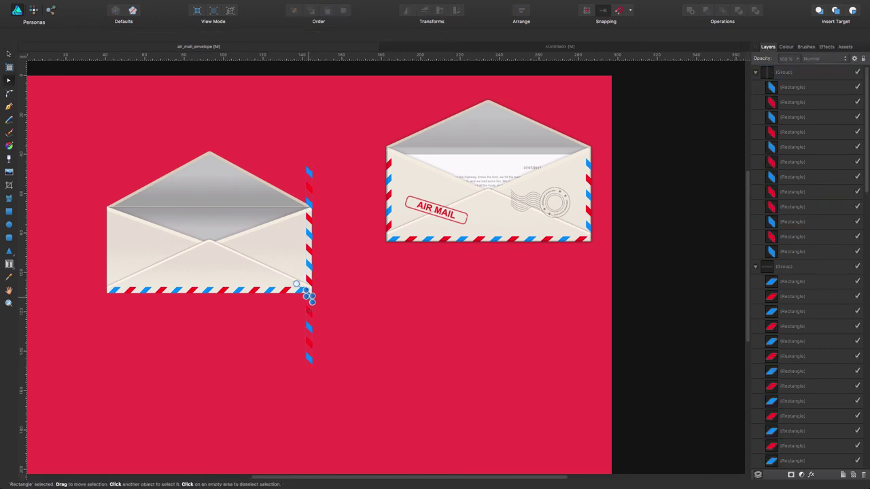
click(309, 312)
click(309, 312)
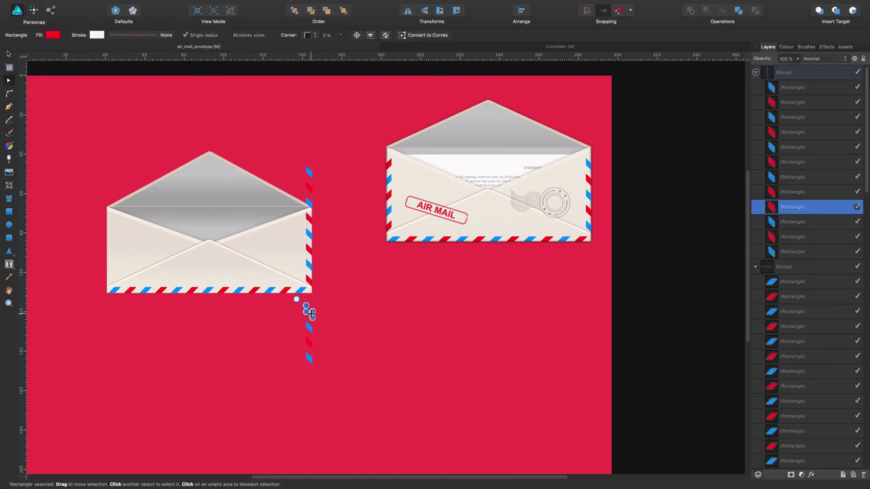
key(Delete)
click(309, 340)
key(Delete)
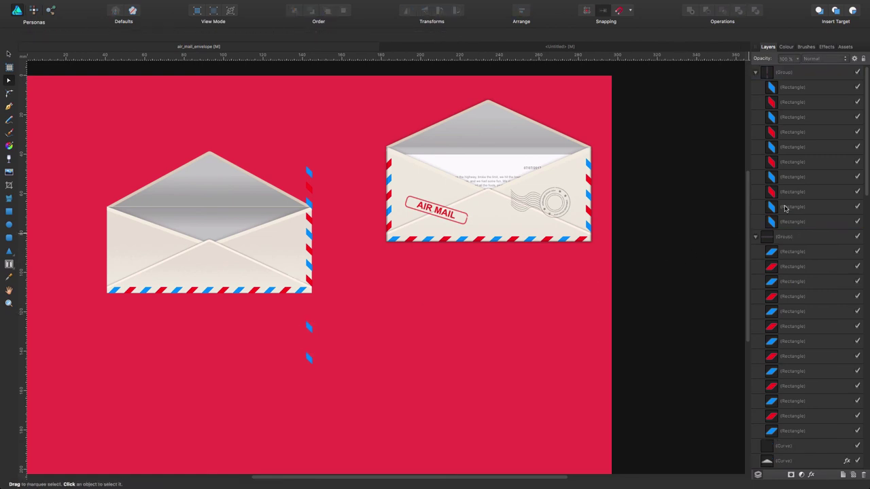
click(785, 208)
key(Delete)
click(784, 206)
key(Delete)
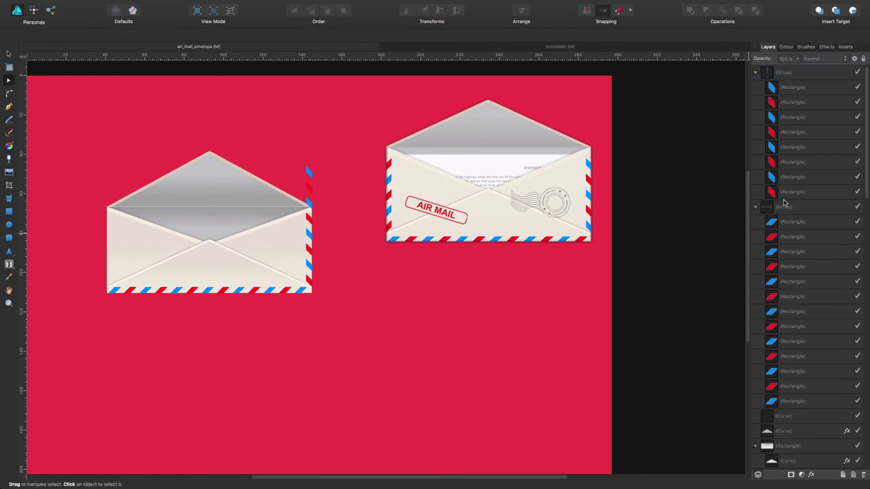
Delete the three stripes overhanging above the envelope's top.
click(805, 90)
key(Delete)
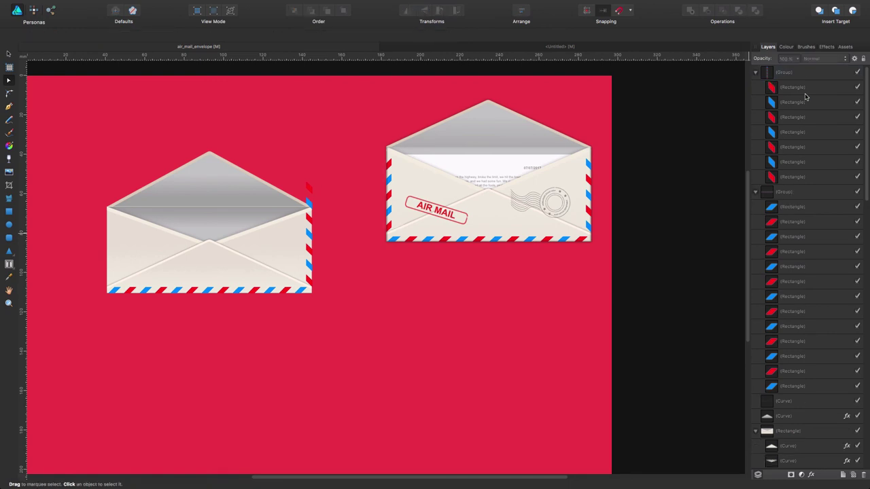
click(805, 88)
key(Delete)
click(805, 92)
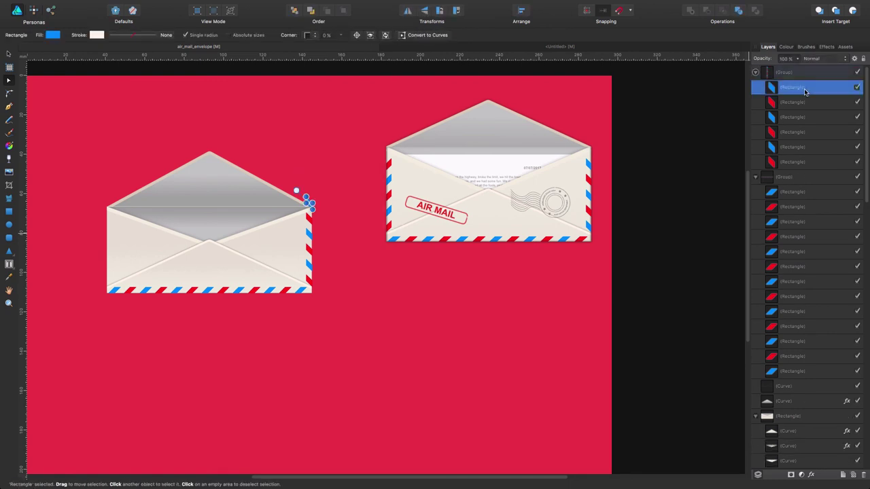
key(Delete)
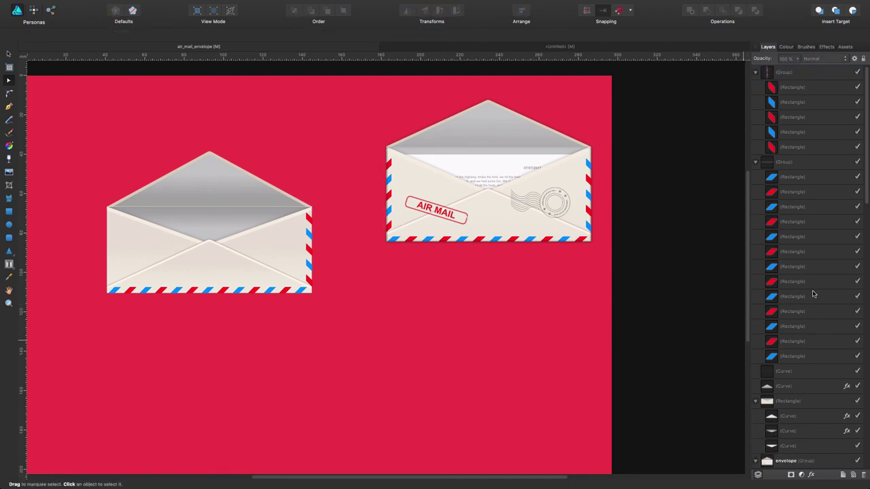
click(755, 72)
click(796, 75)
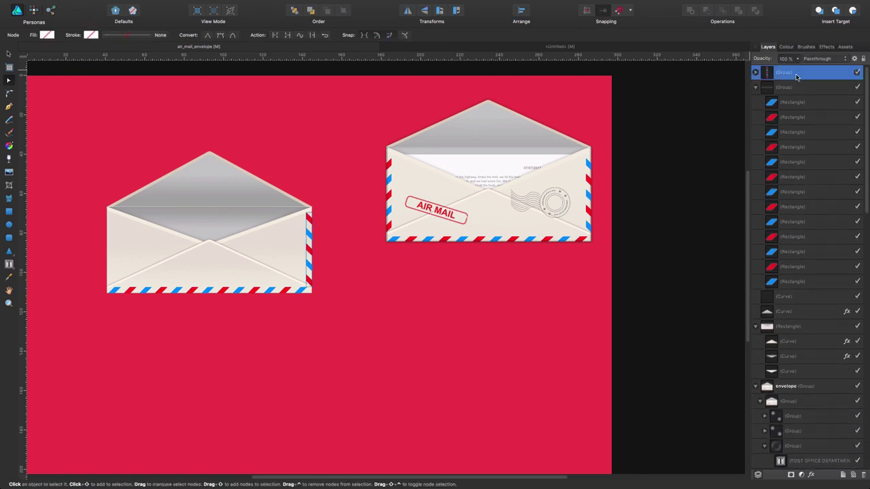
Duplicate the right-edge stripes, flip the copy horizontally, and move it to the envelope's left edge.
key(super+j)
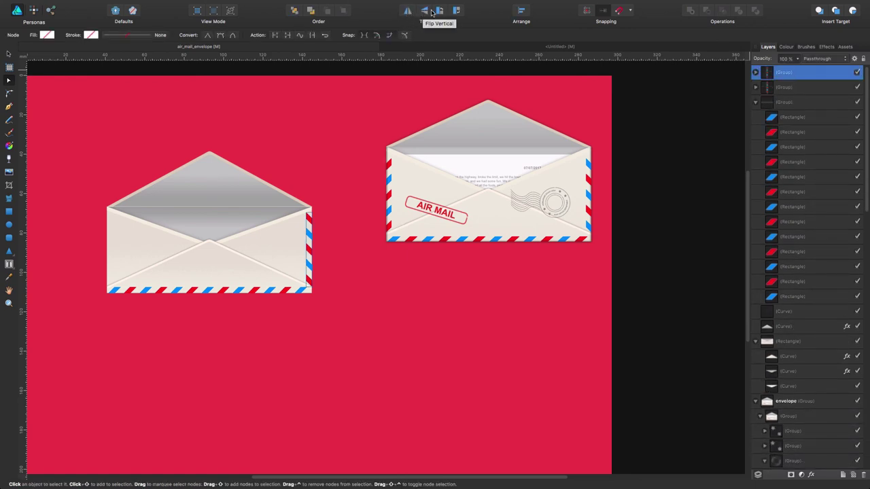
click(408, 11)
key(v)
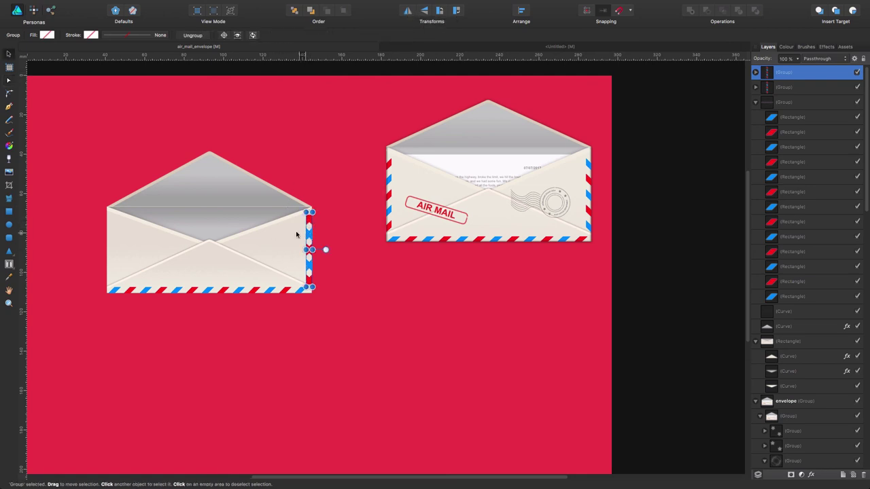
drag(297, 233, 109, 240)
click(383, 324)
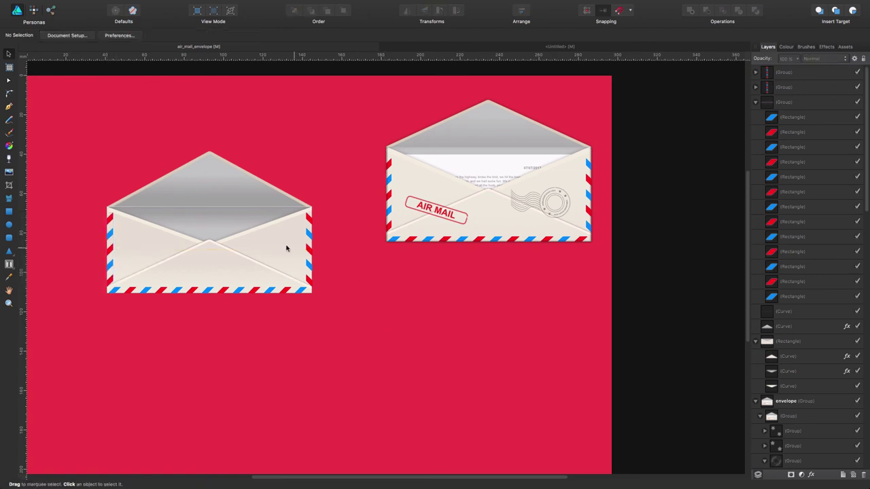
click(307, 218)
click(155, 348)
click(109, 281)
key(Escape)
Stretch the envelope body and flap together to a height of 74.1 mm.
click(196, 235)
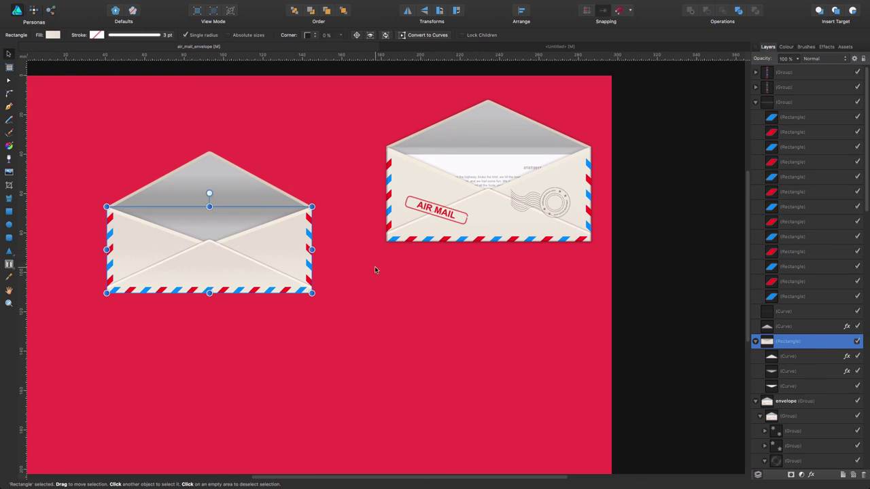
key(Escape)
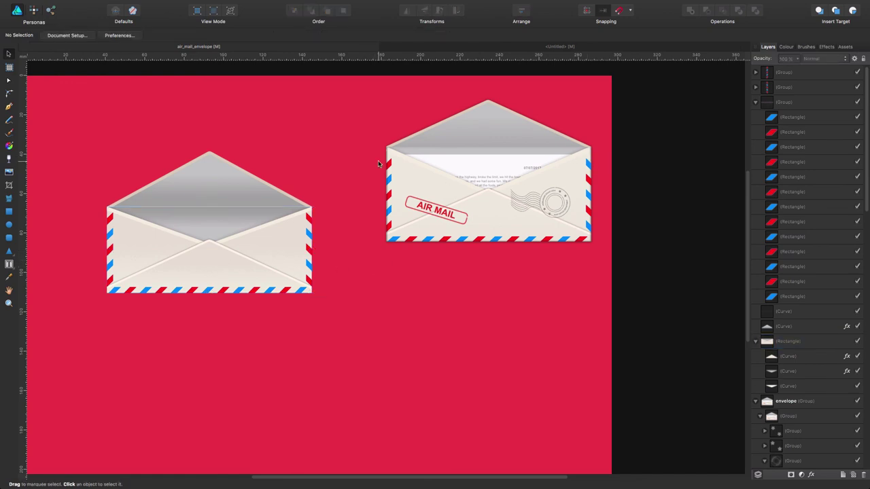
click(157, 250)
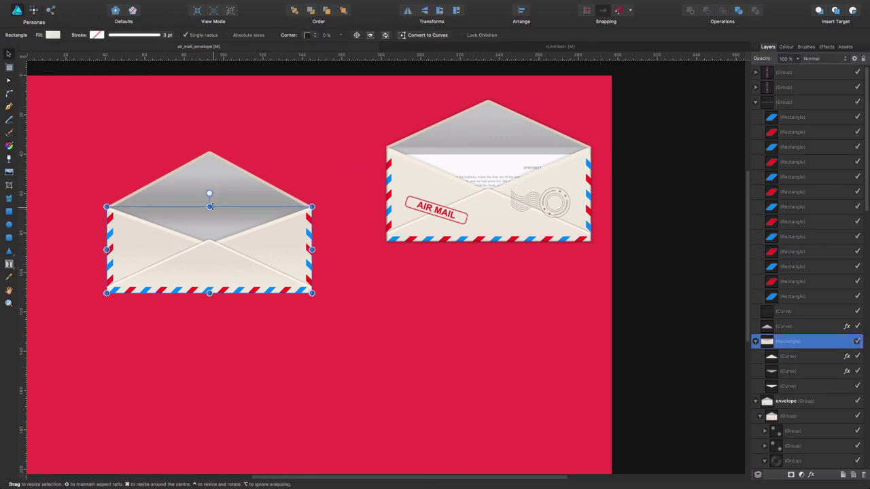
drag(209, 205, 210, 203)
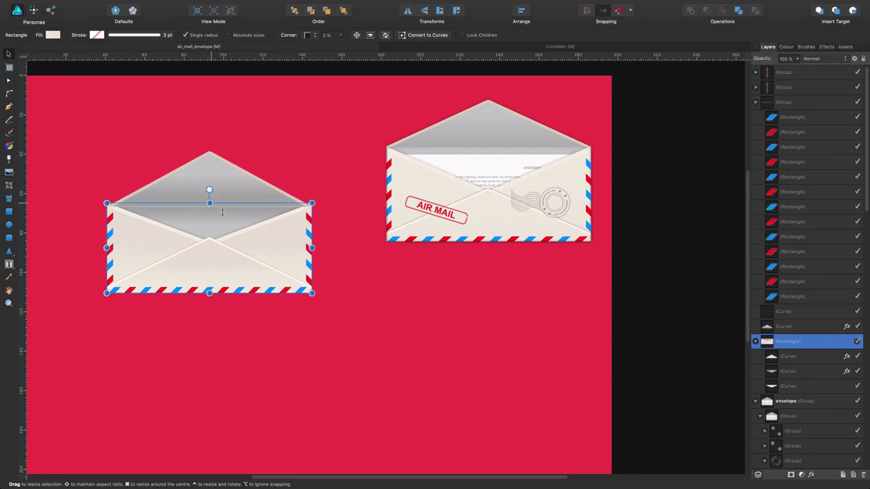
key(super+z)
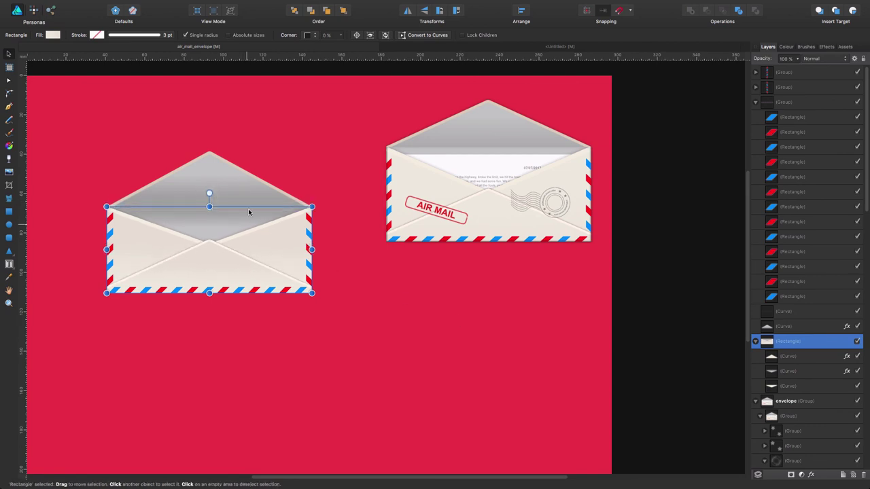
shift+click(229, 196)
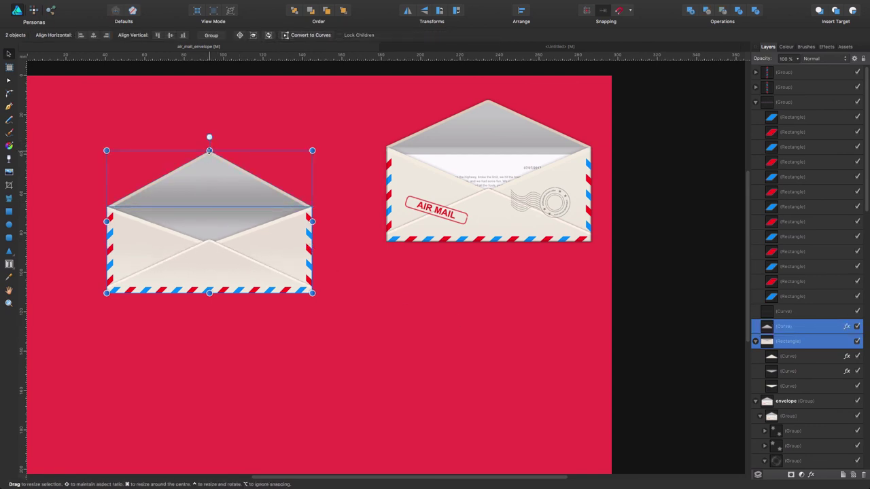
drag(209, 150, 210, 147)
click(331, 337)
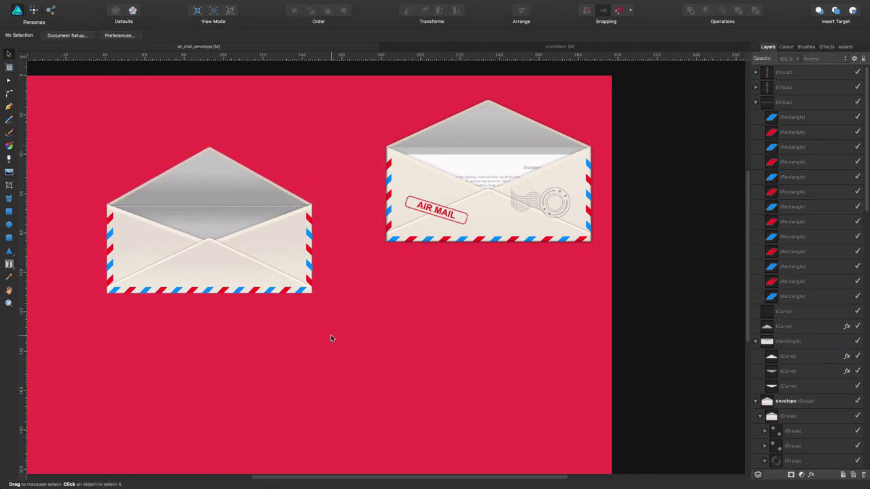
Check the flap's distances to nearby objects.
click(204, 193)
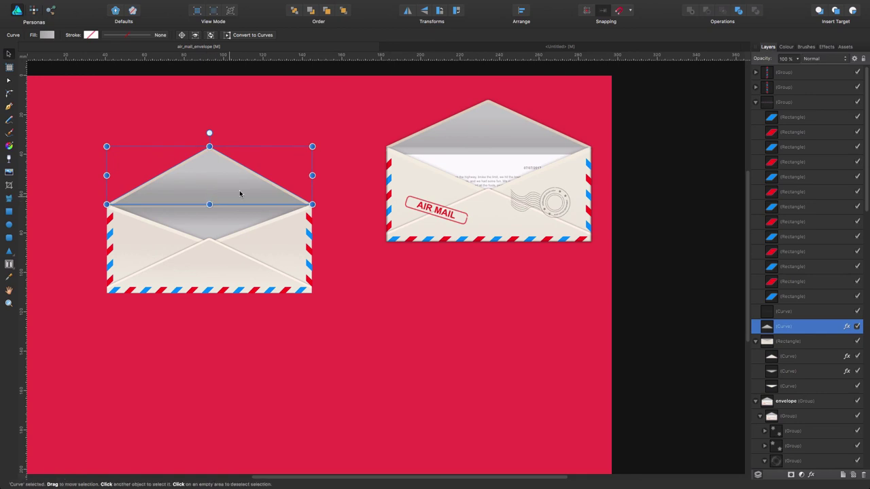
click(346, 225)
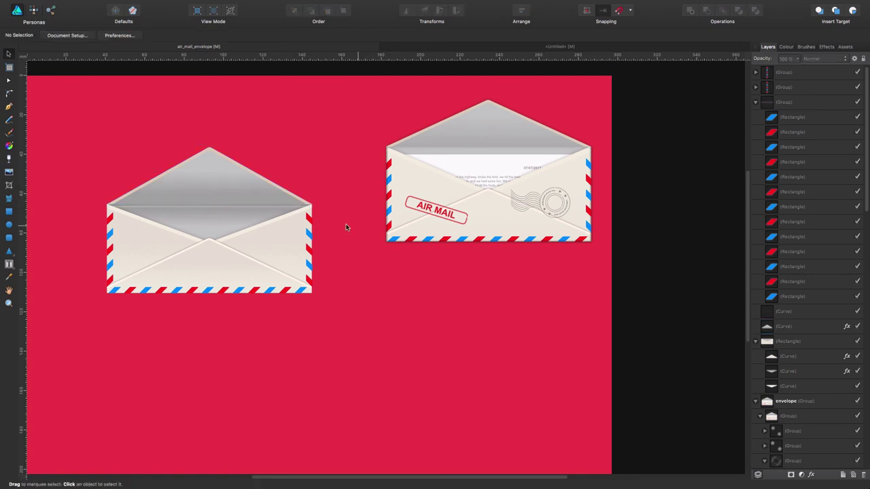
click(280, 204)
key(alt)
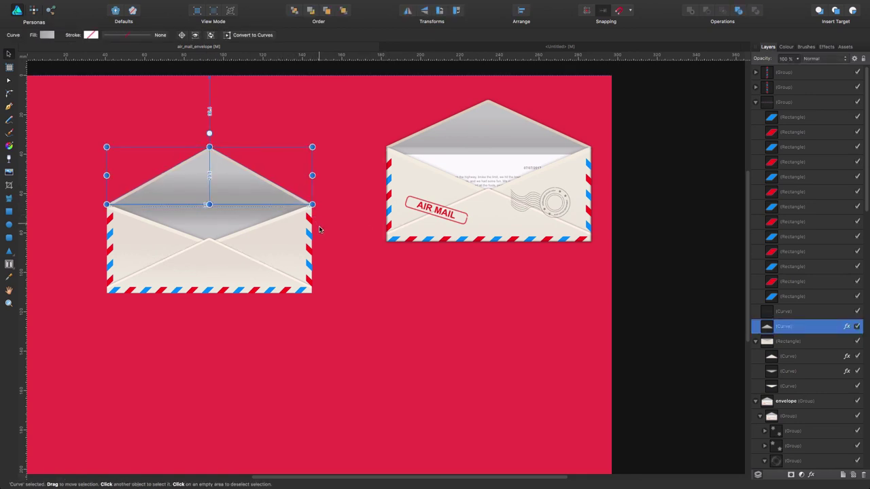
click(337, 260)
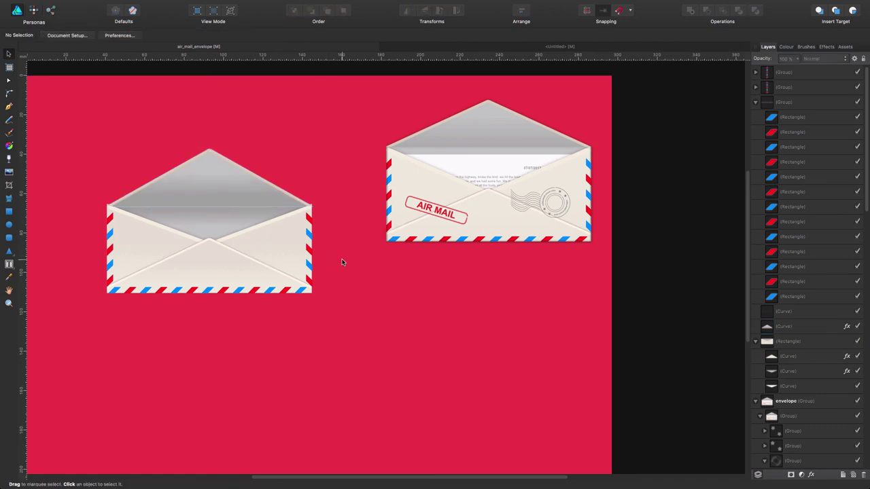
click(305, 214)
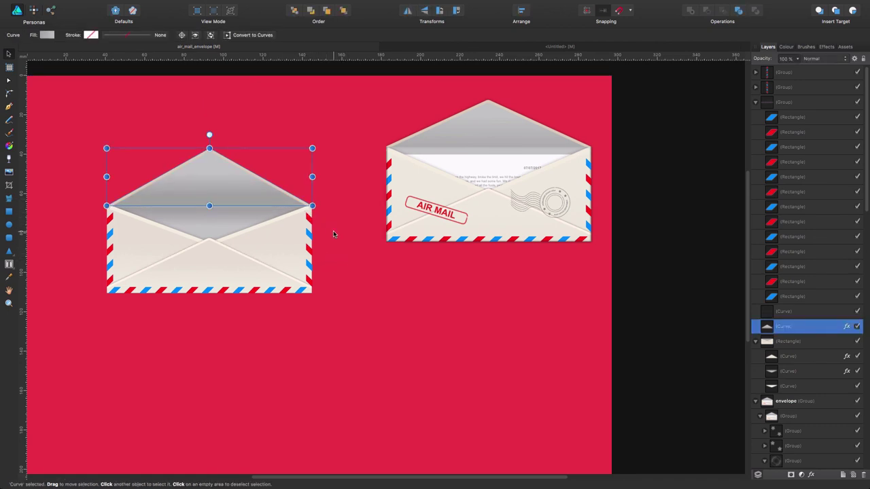
click(351, 247)
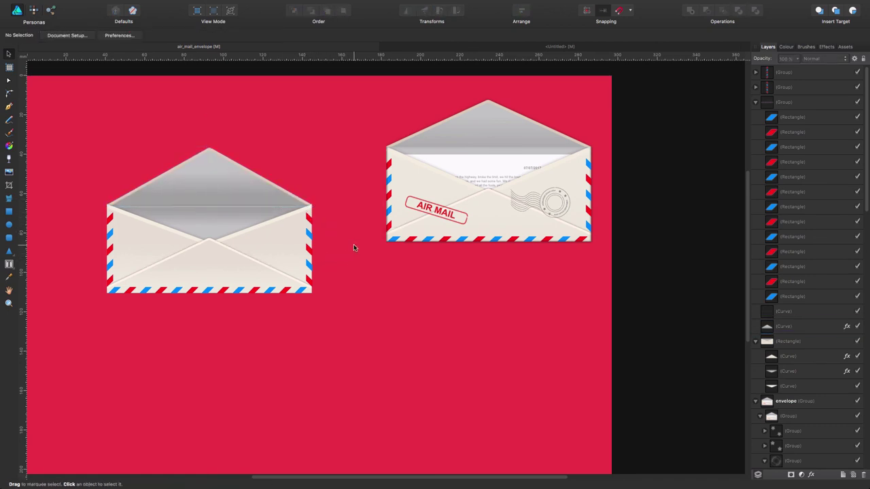
Inspect the flap curve's left and right end nodes with the Node tool.
click(264, 205)
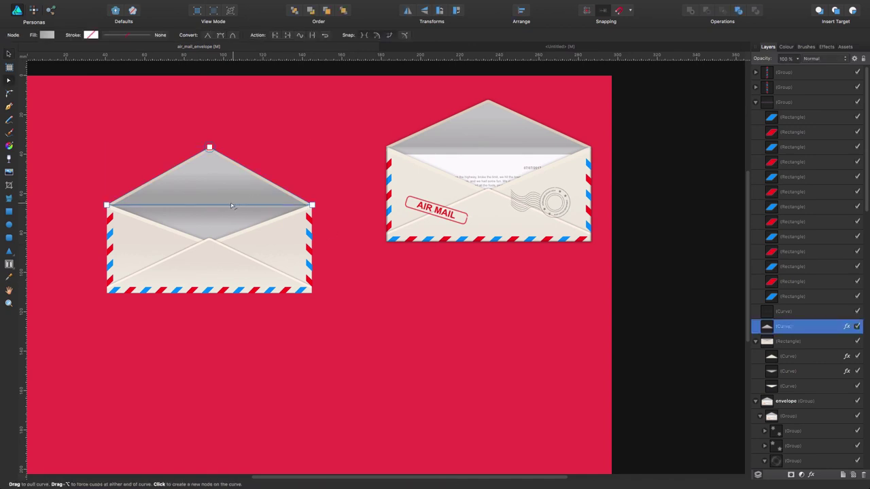
click(313, 206)
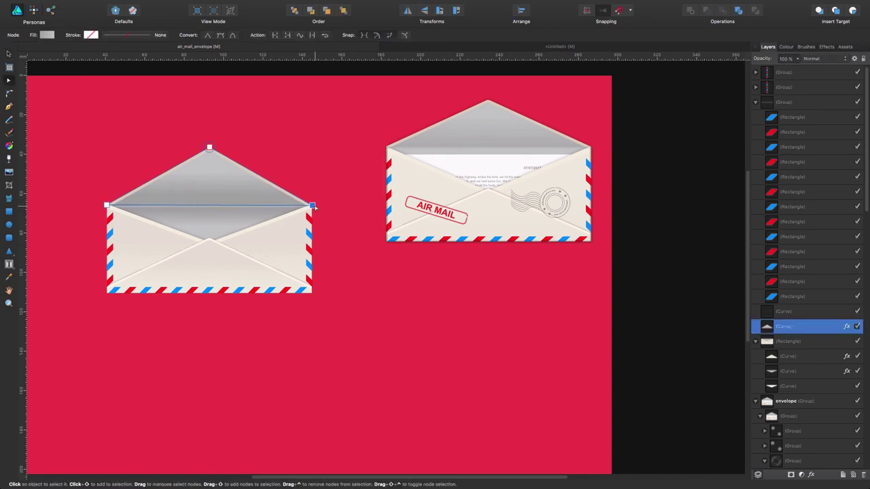
click(106, 205)
key(Escape)
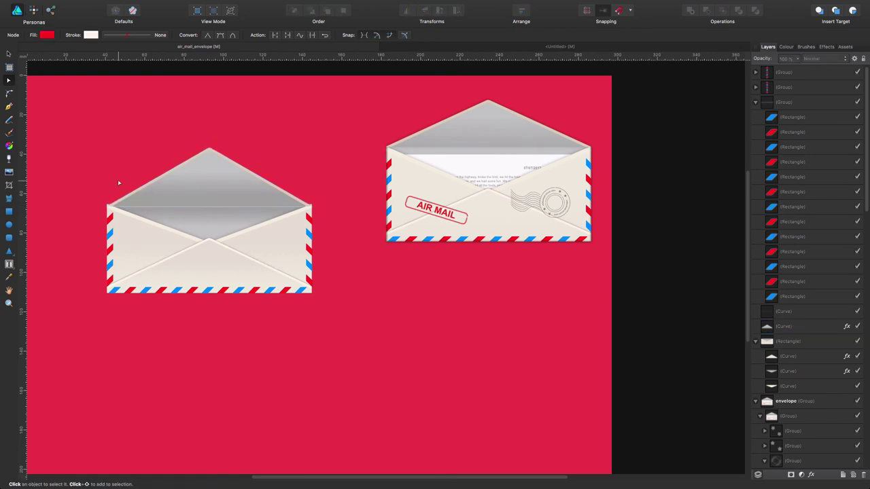
mouse_move(591, 2)
click(516, 5)
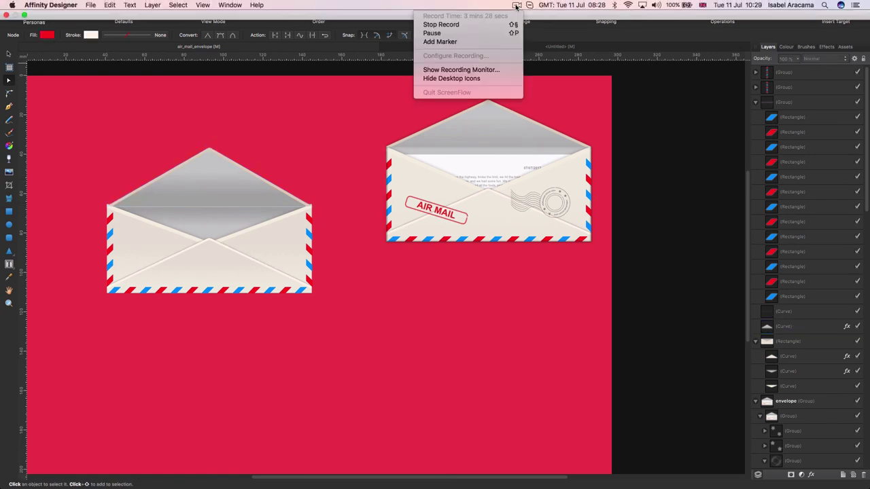
Place a copy of the right-edge stripe strip along the envelope's left edge.
click(468, 25)
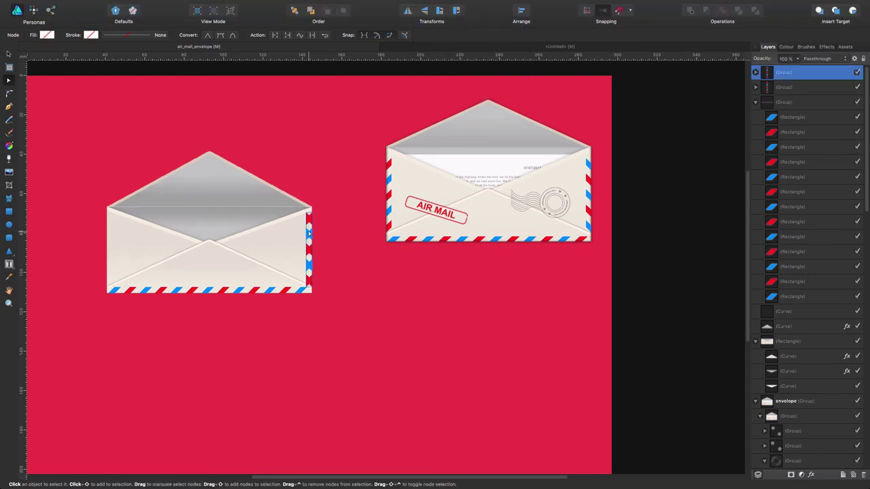
key(v)
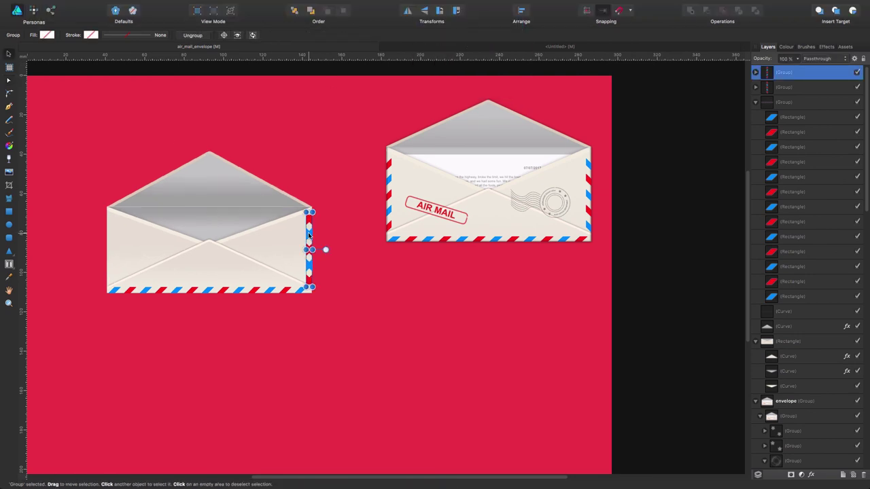
drag(309, 235, 109, 244)
click(414, 319)
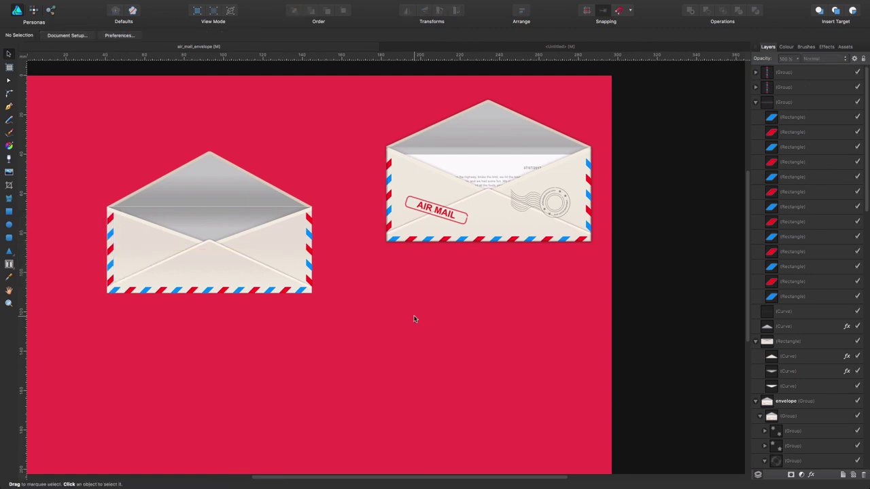
click(109, 240)
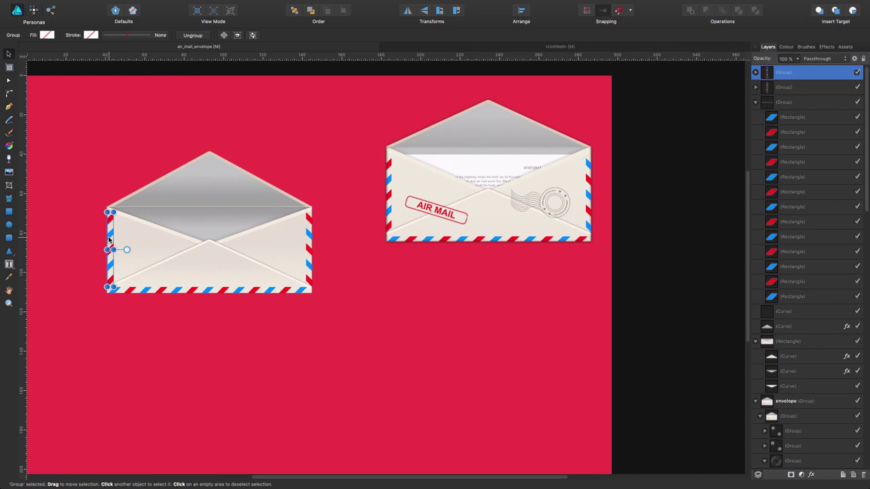
click(440, 381)
click(111, 247)
click(290, 336)
click(310, 265)
click(359, 301)
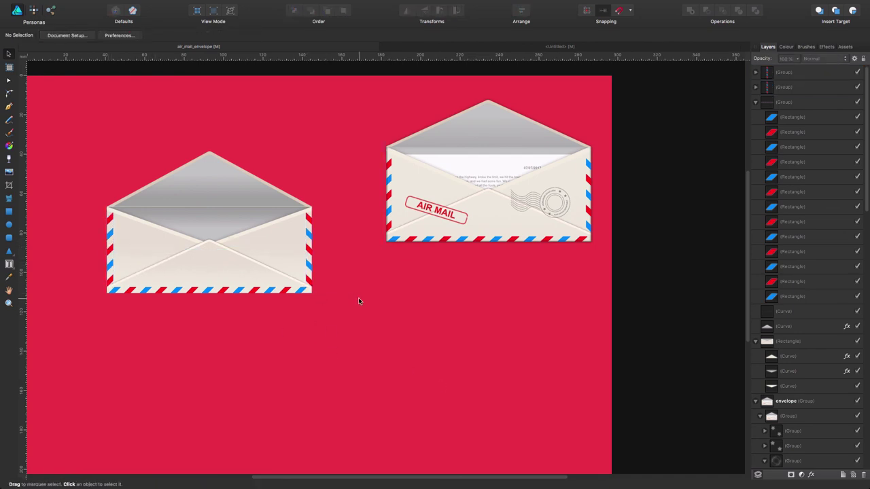
click(108, 236)
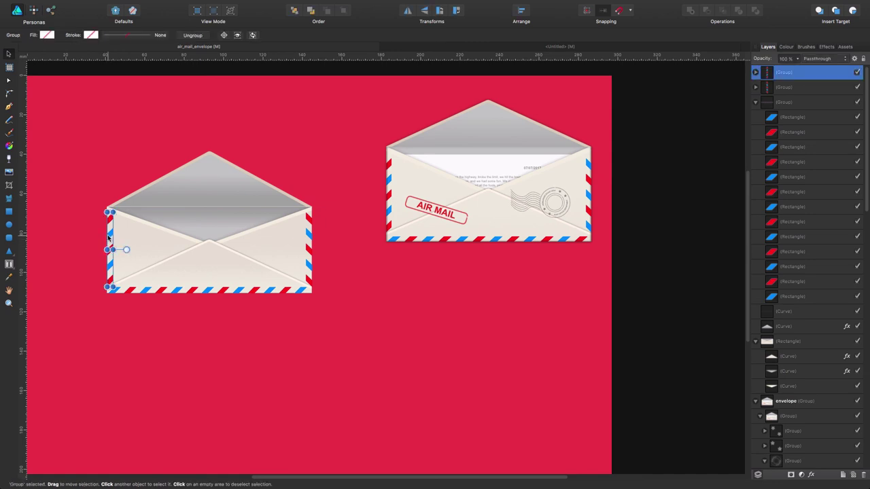
click(204, 323)
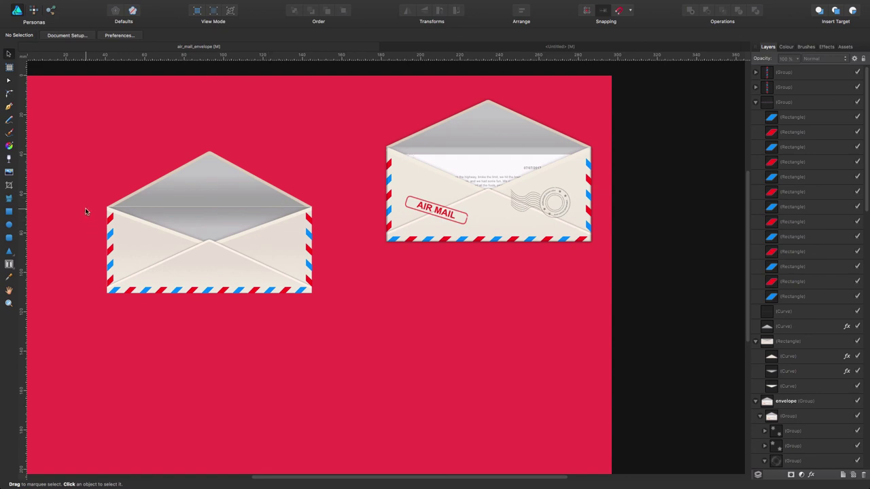
Stretch the envelope body and flap together to 73.8 mm tall.
click(142, 242)
shift+click(199, 184)
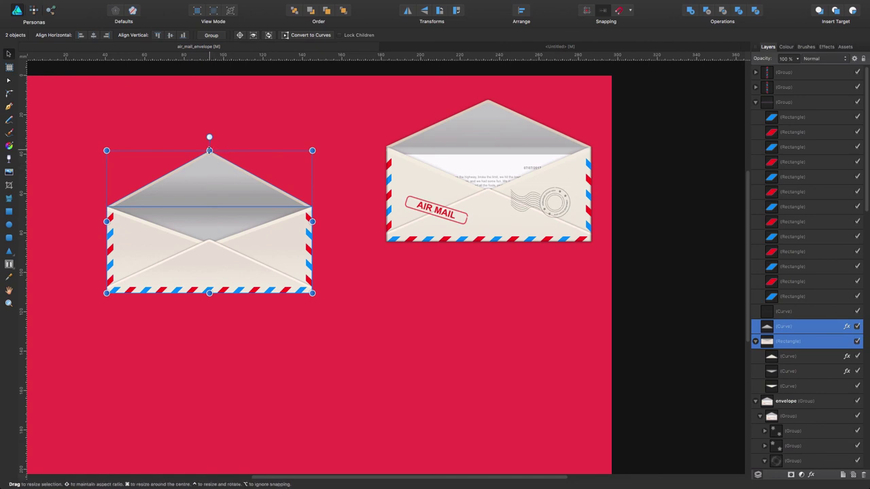
drag(210, 150, 210, 146)
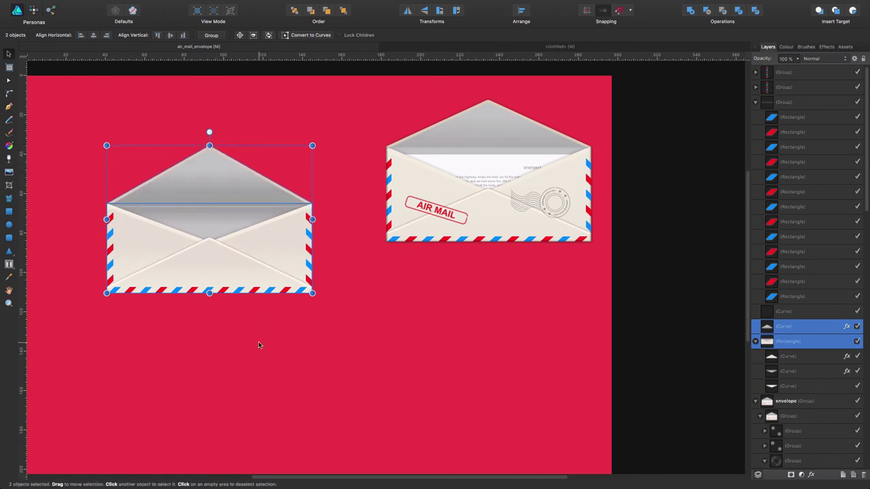
click(260, 340)
Nudge the thin line along the flap's fold slightly down.
click(213, 207)
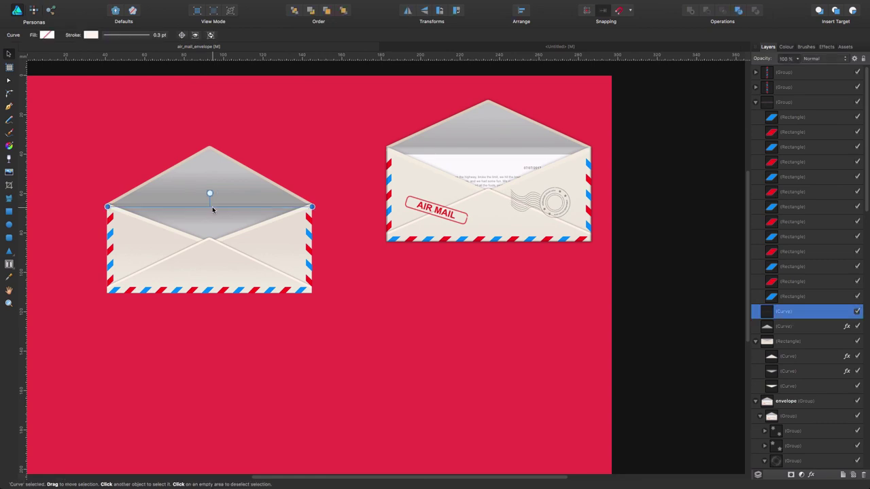
drag(213, 210, 213, 209)
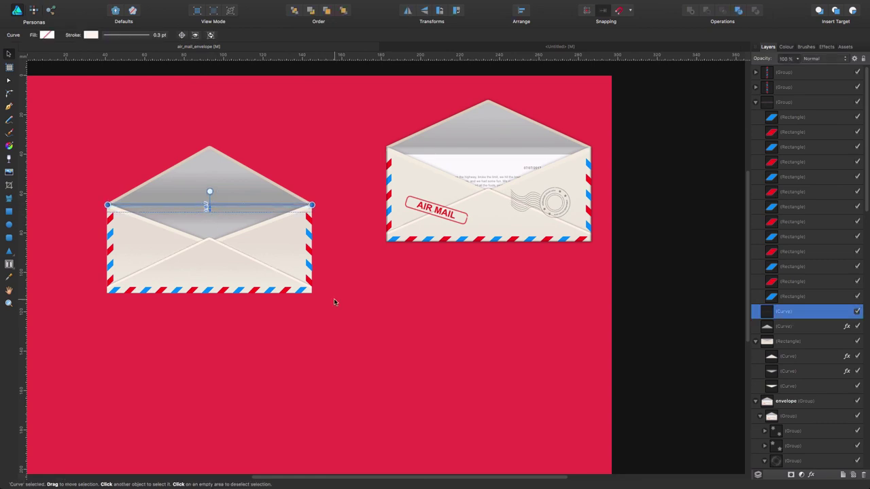
click(350, 312)
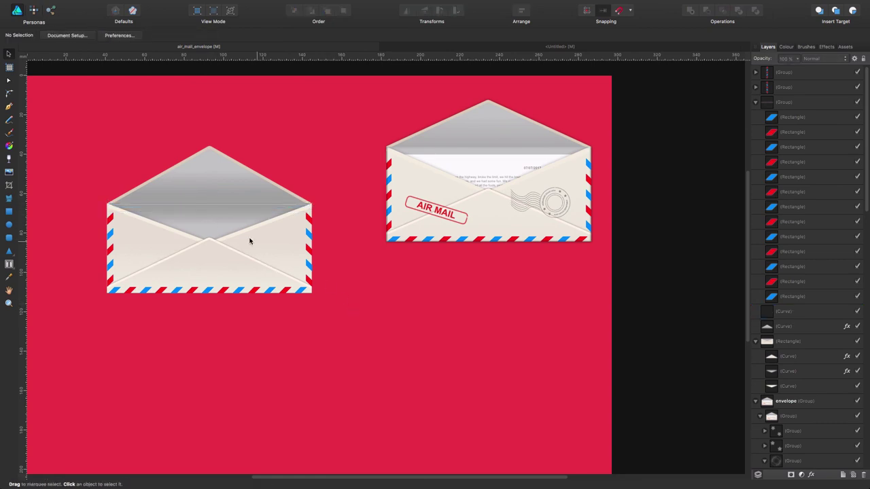
click(249, 206)
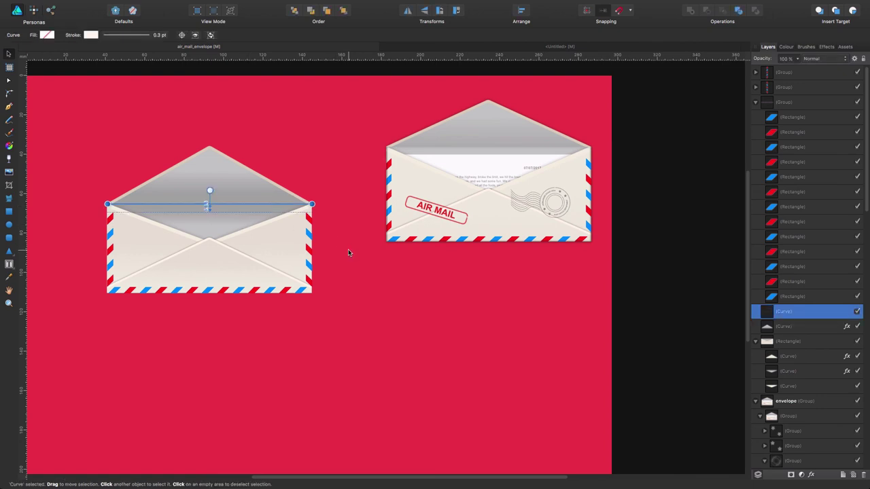
click(348, 249)
click(269, 203)
Give the flap-fold line a pale grey stroke using the HSL colour wheel.
click(90, 34)
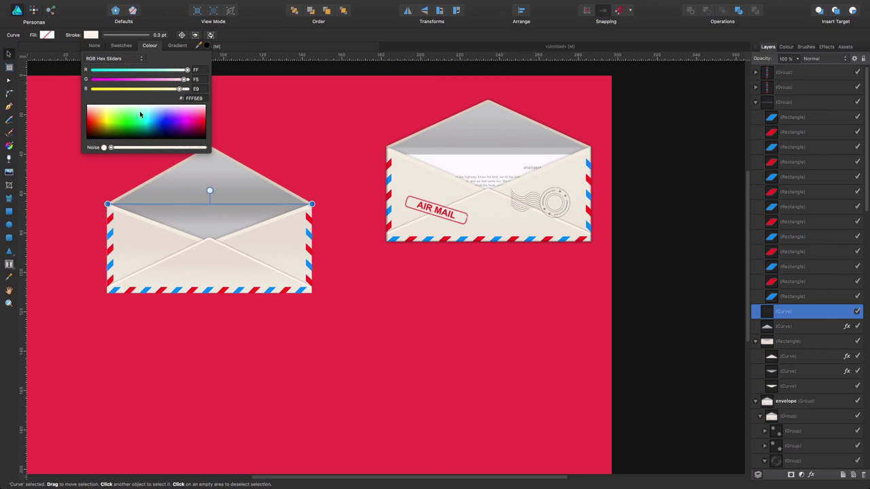
click(124, 59)
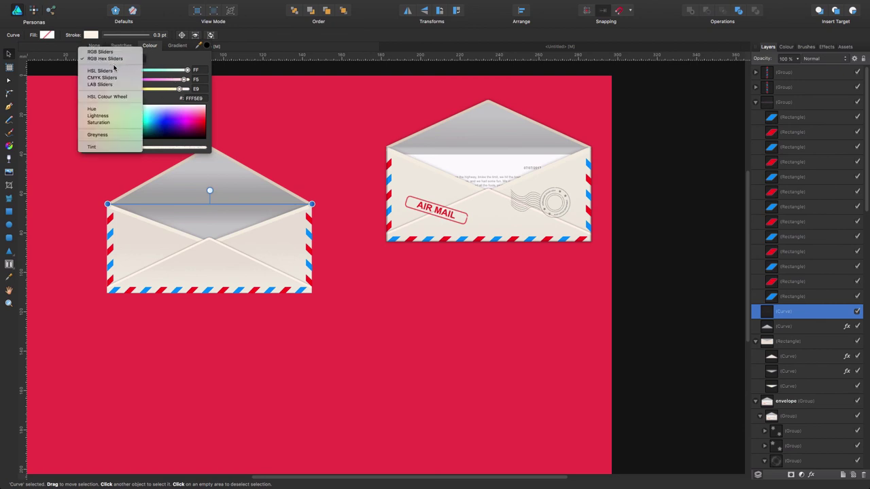
click(108, 97)
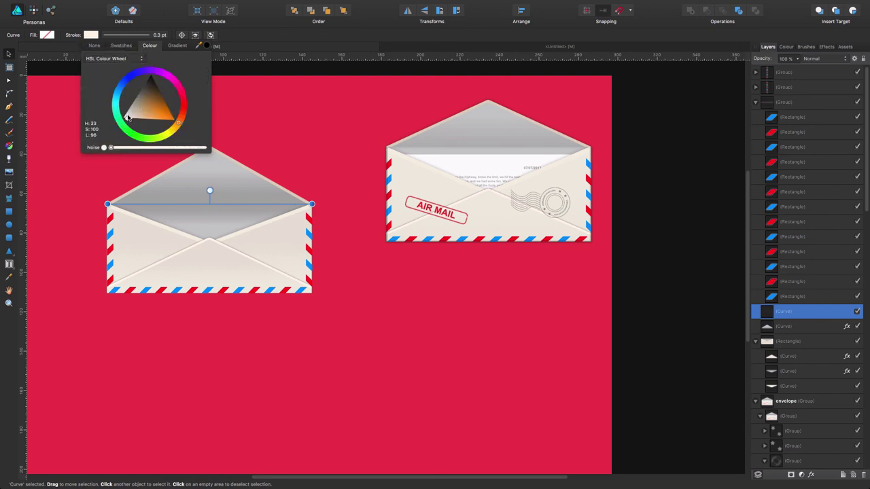
drag(128, 118, 129, 110)
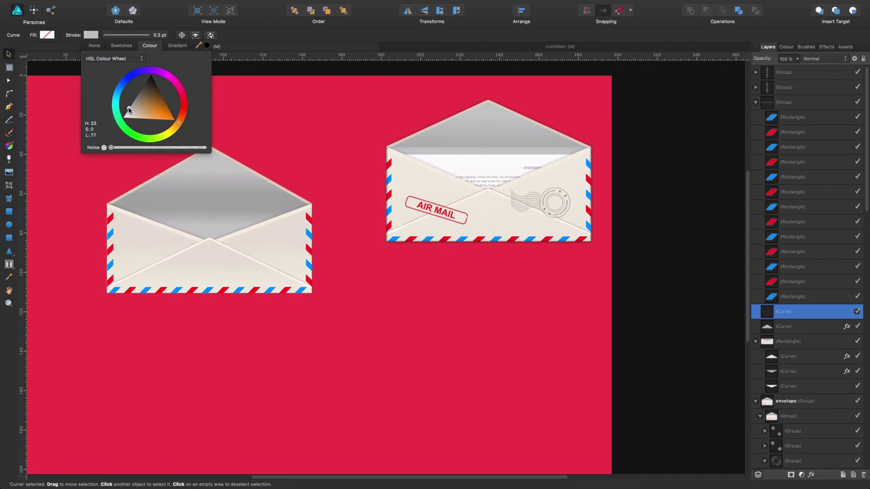
click(303, 144)
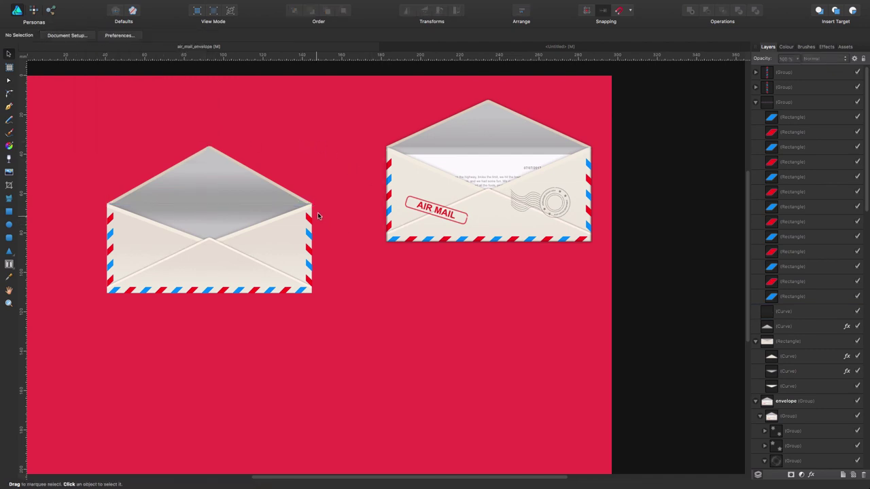
click(203, 175)
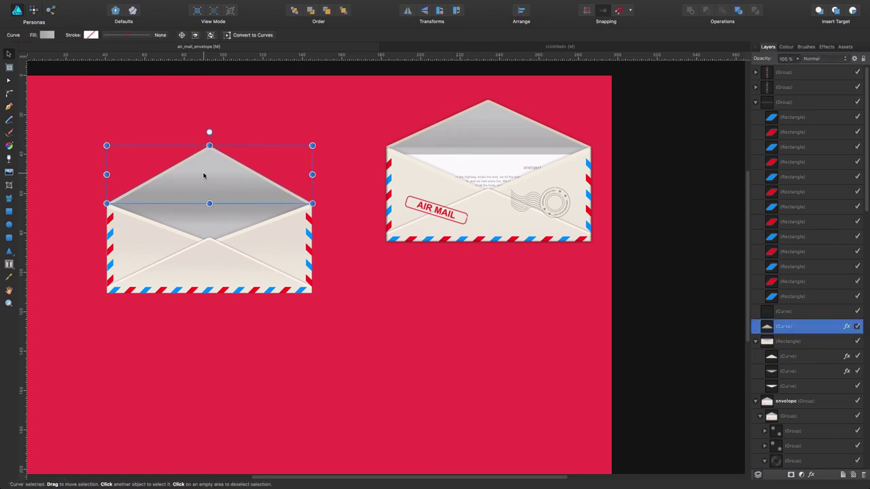
Drag the flap gradient's lower end slightly further down.
key(a)
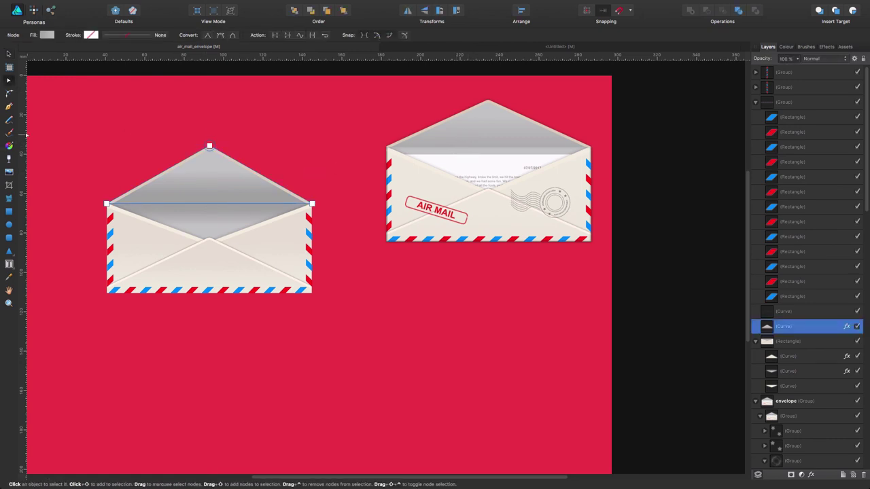
click(10, 146)
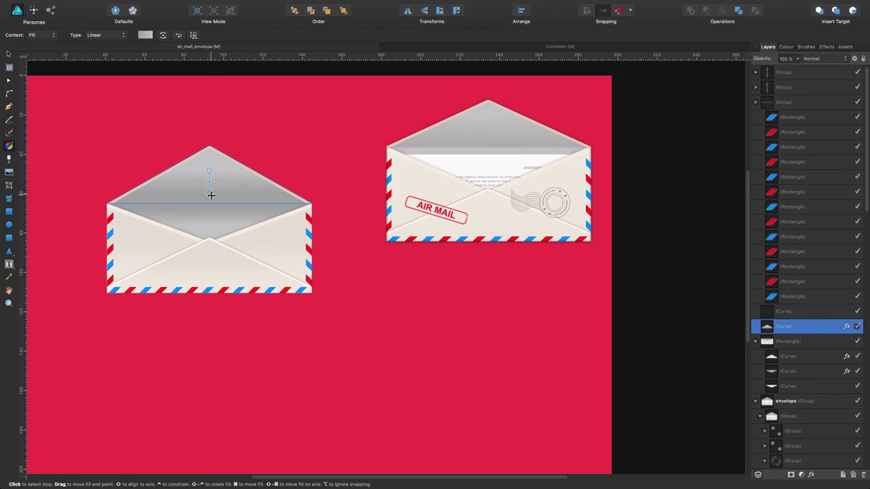
drag(211, 195, 209, 199)
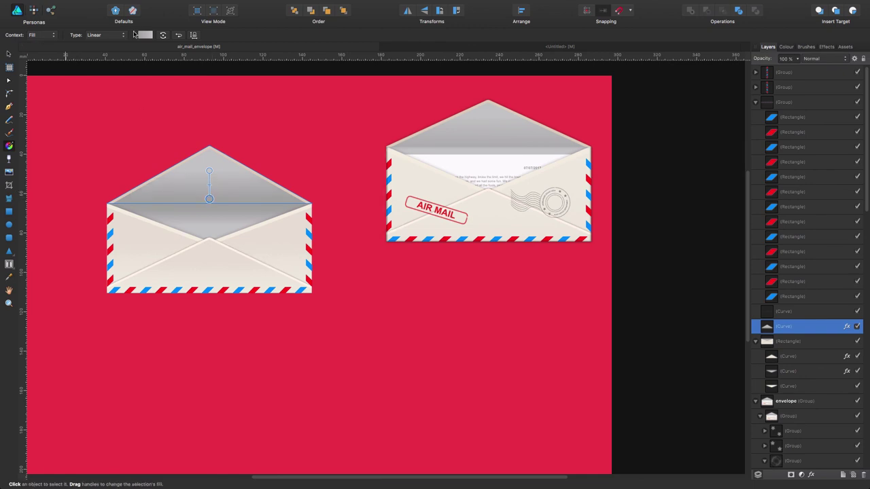
click(145, 34)
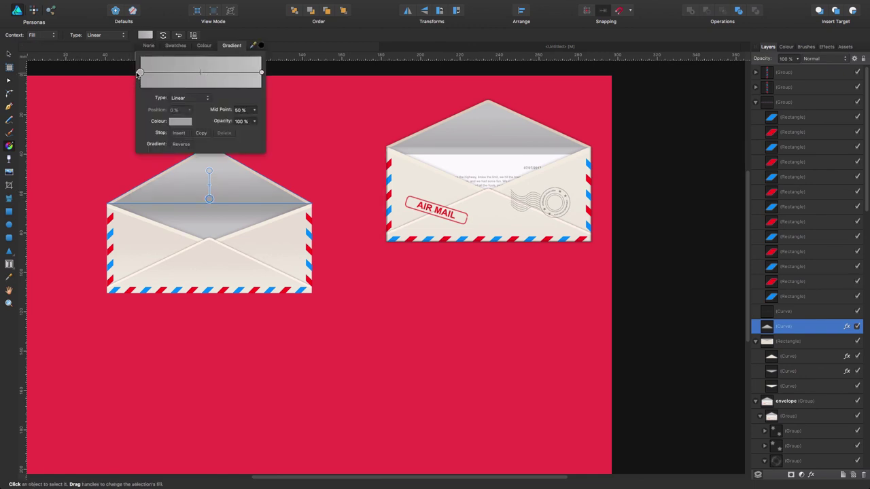
click(178, 120)
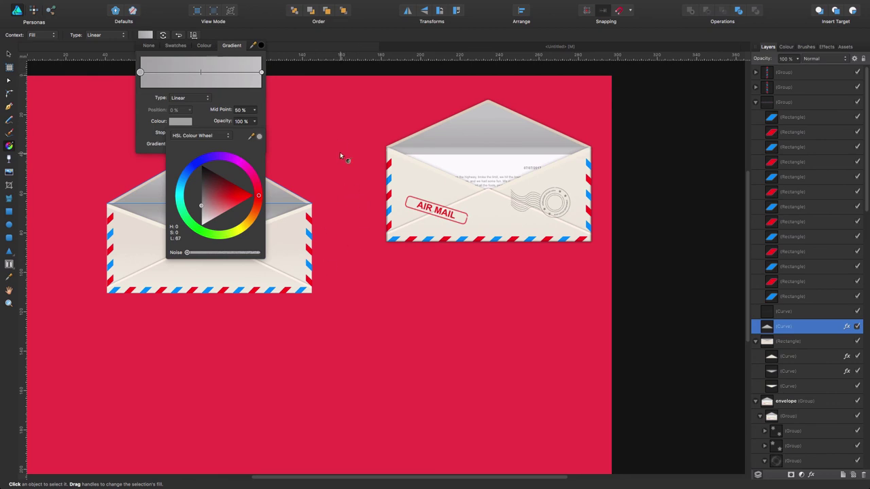
drag(326, 132, 346, 186)
key(Escape)
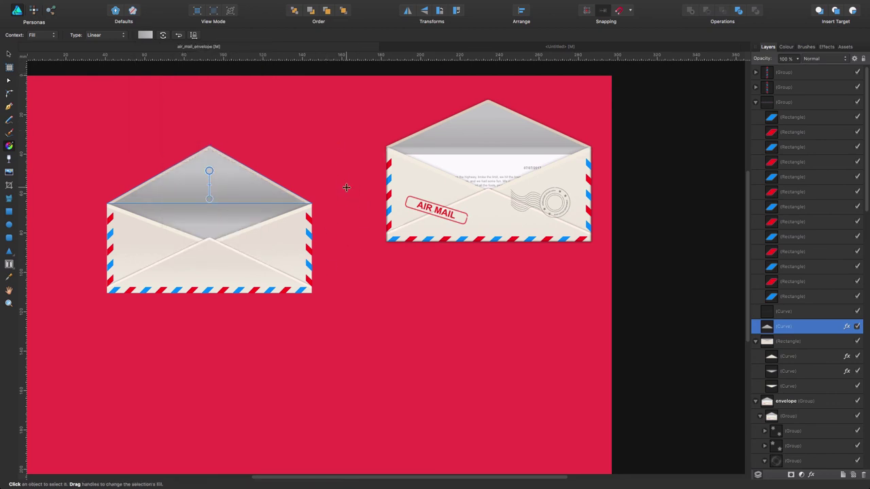
Darken the flap gradient's colour stop slightly in the colour wheel.
click(9, 54)
scroll(132, 116, left, 5)
scroll(131, 116, up, 2)
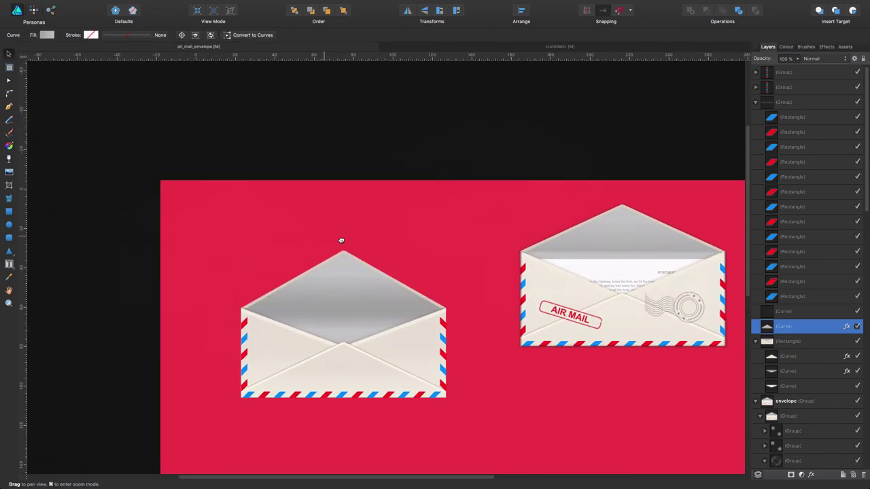
click(10, 147)
click(147, 36)
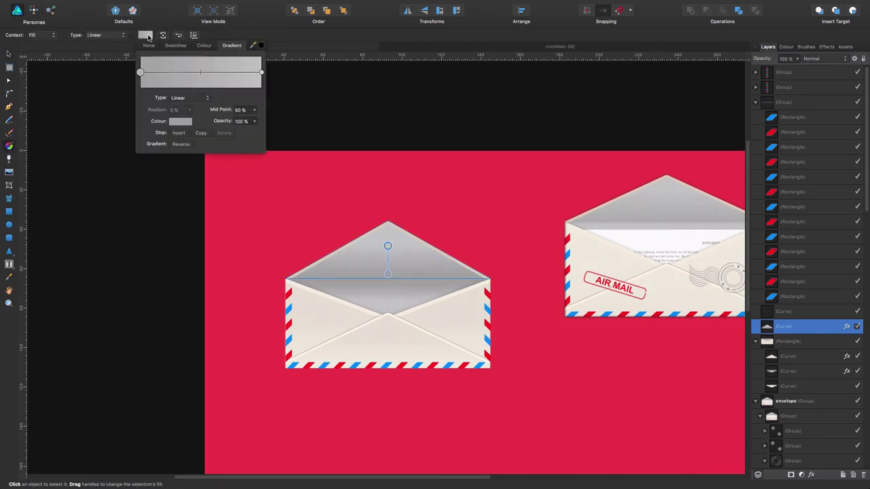
click(180, 121)
drag(201, 209, 201, 200)
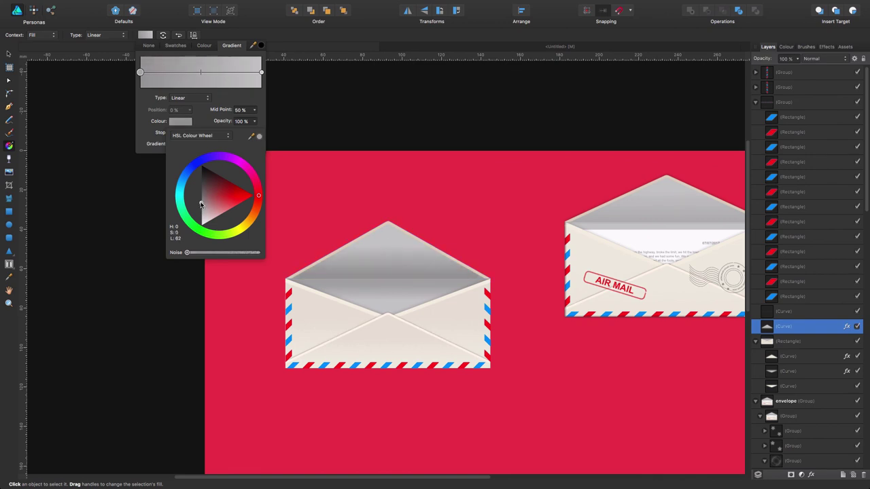
click(9, 54)
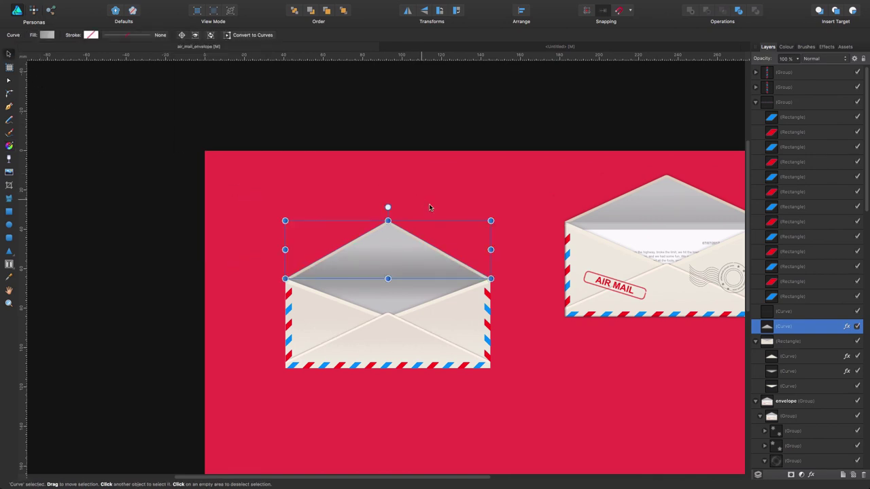
scroll(429, 207, right, 5)
scroll(429, 207, down, 3)
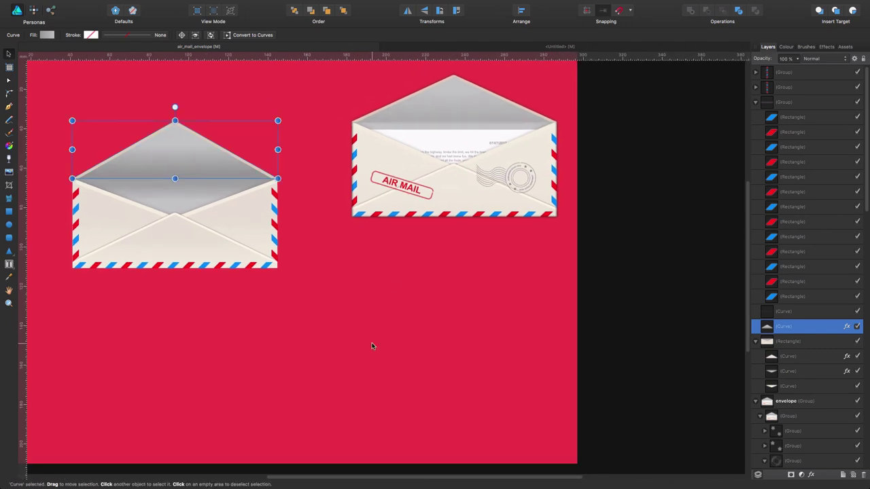
click(371, 346)
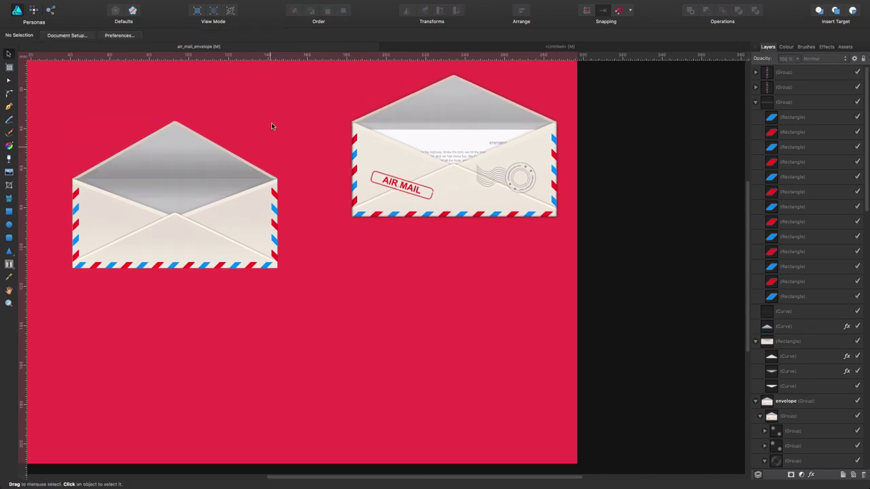
Move the flap gradient's end point a bit lower, then pan both envelopes into view.
scroll(485, 183, left, 5)
scroll(485, 183, up, 3)
click(396, 256)
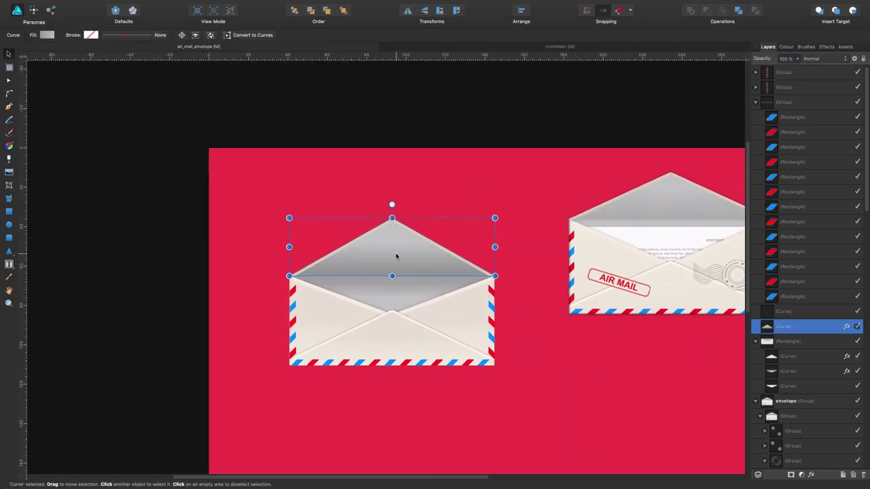
click(9, 146)
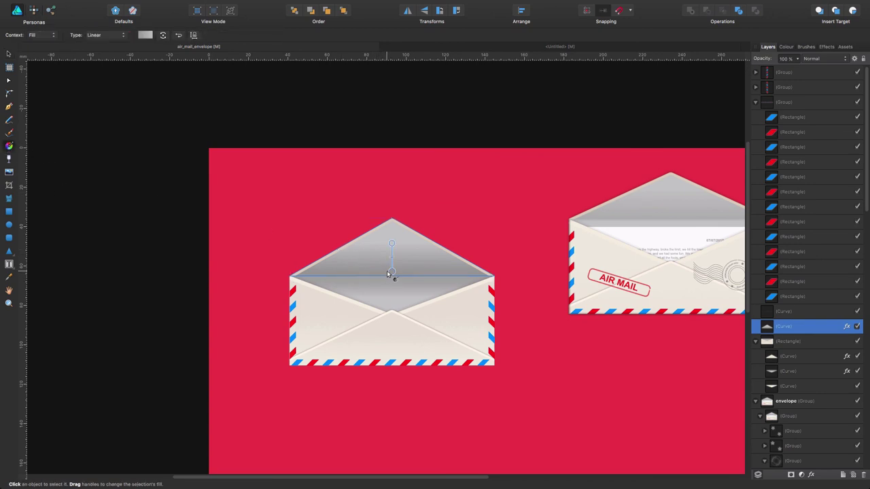
drag(390, 272, 390, 278)
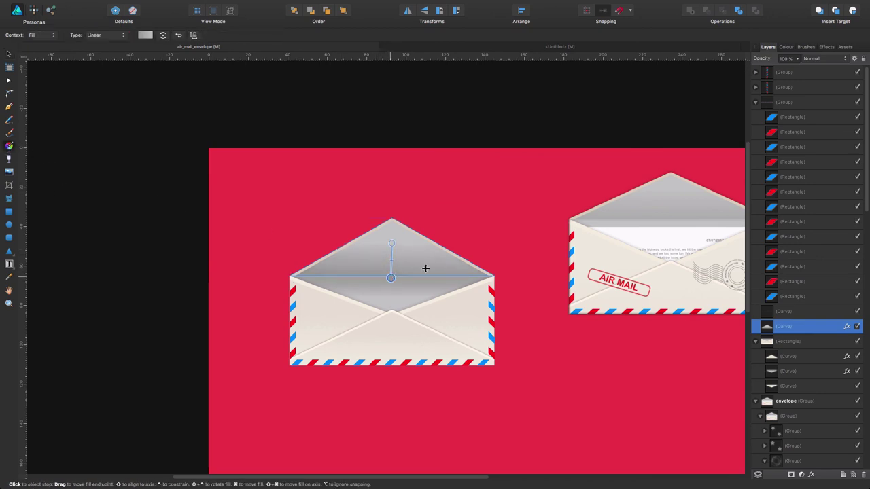
click(503, 233)
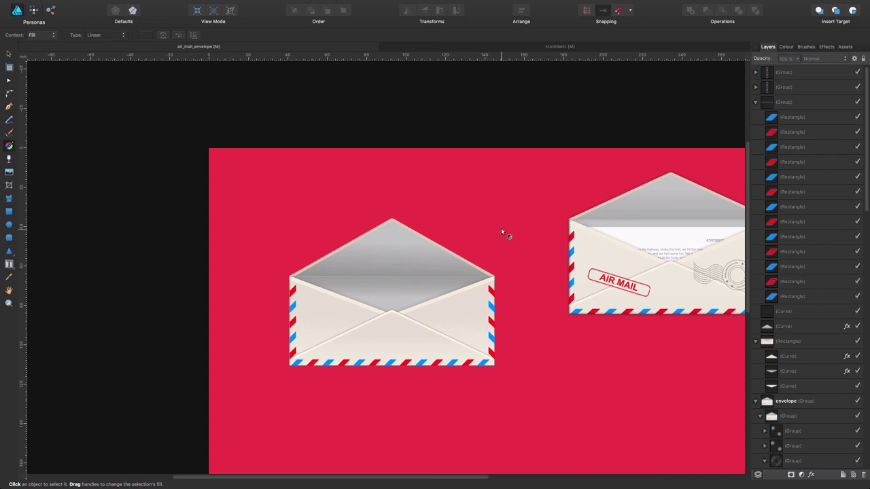
key(h)
drag(510, 236, 340, 163)
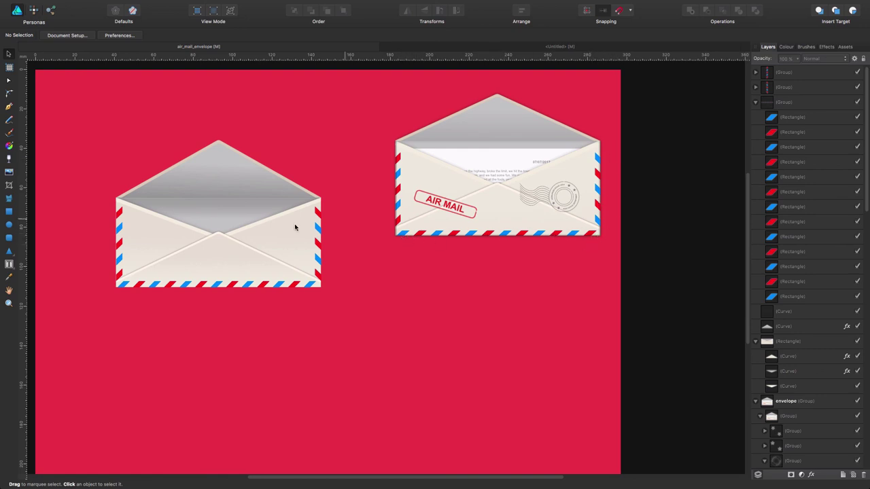
Draw a thin near-black rectangle along the envelope's bottom edge.
click(8, 211)
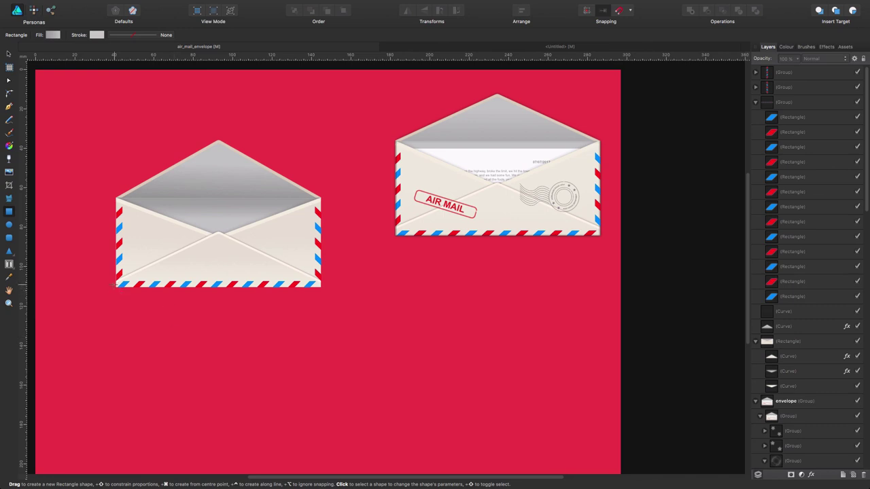
drag(116, 281, 320, 285)
click(53, 35)
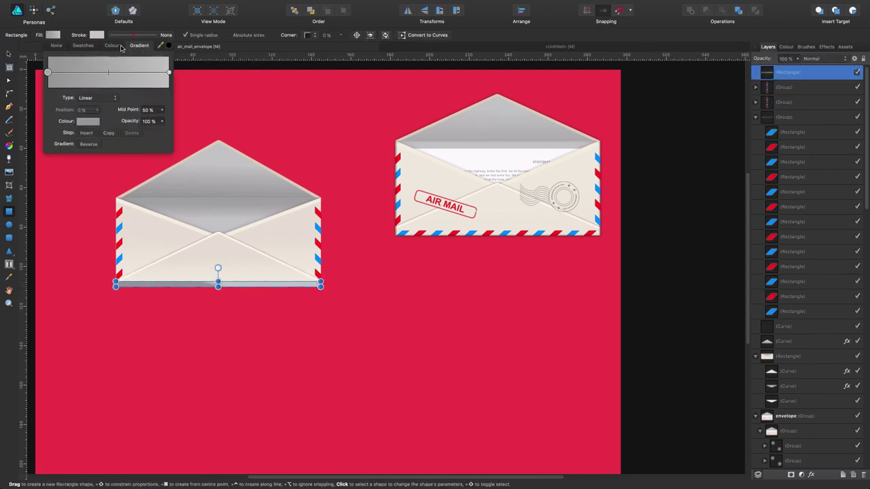
click(113, 45)
drag(99, 99, 89, 82)
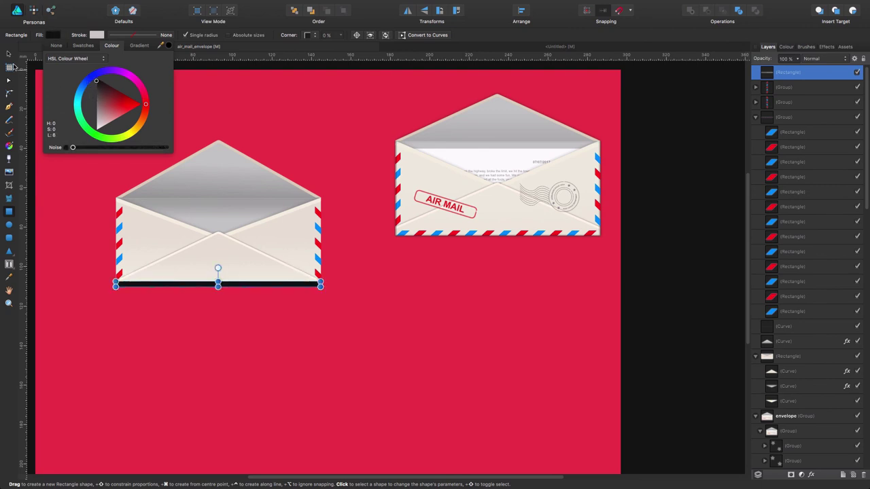
Fade the black strip upward with a vertical transparency gradient for light shading.
click(9, 159)
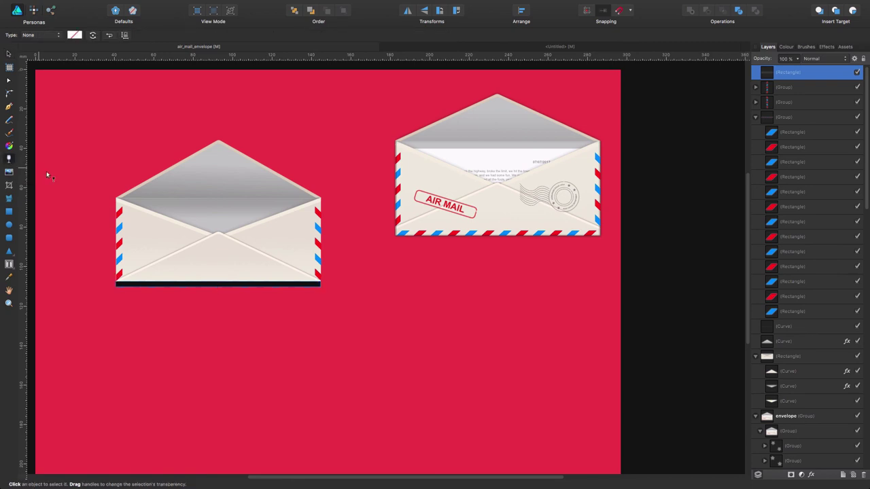
key(z)
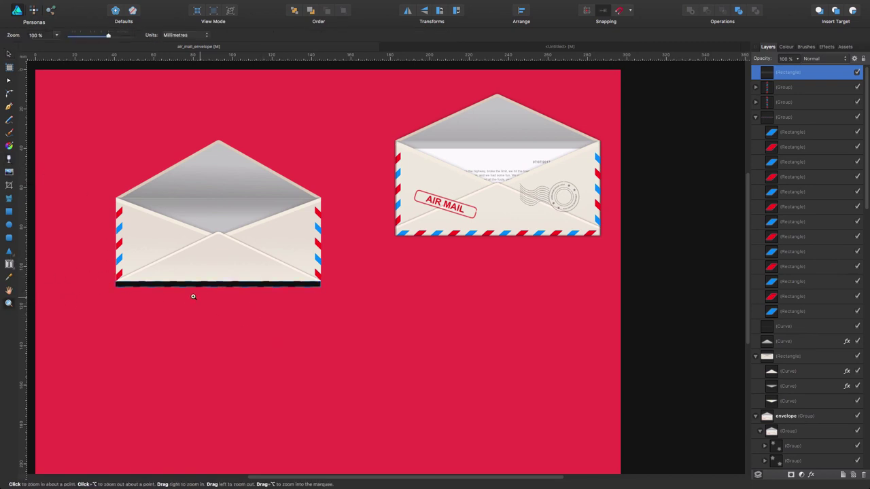
drag(190, 295, 383, 267)
drag(276, 210, 374, 246)
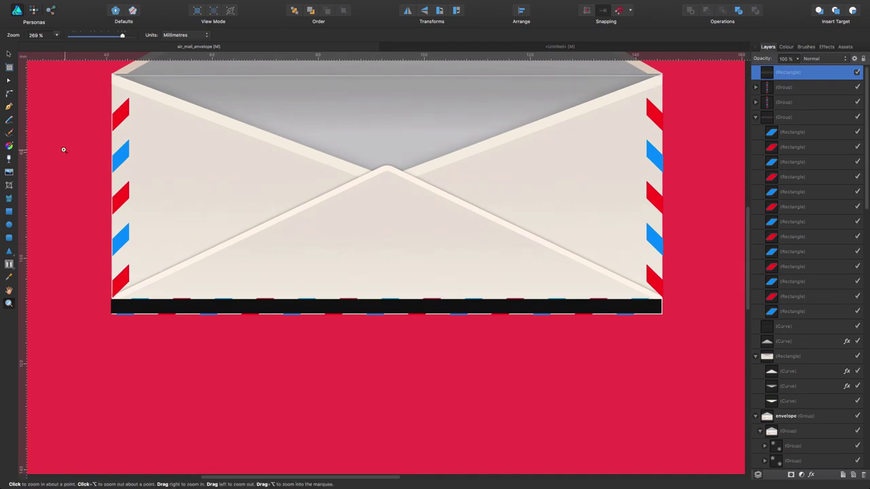
click(9, 158)
drag(384, 307, 384, 343)
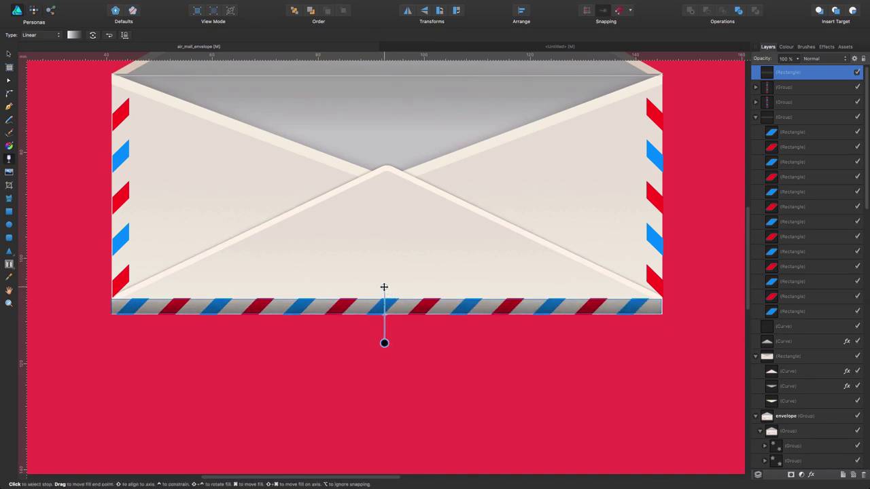
drag(385, 288, 385, 302)
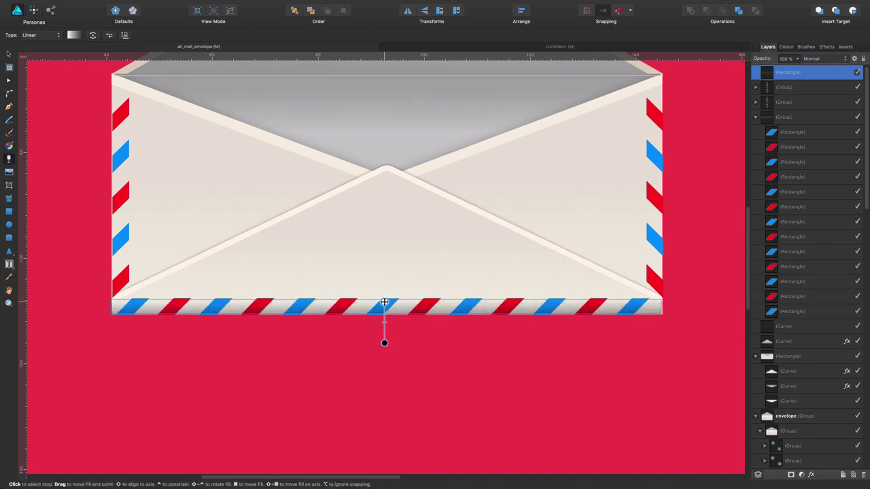
key(v)
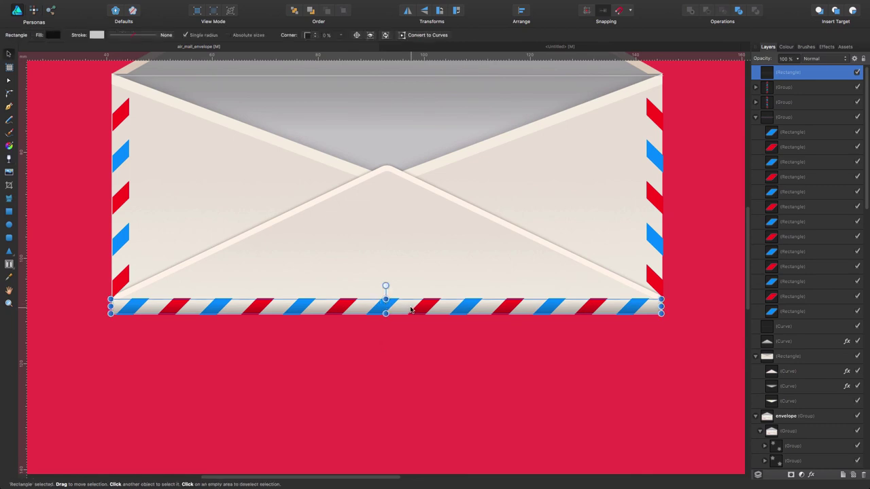
click(419, 343)
click(405, 305)
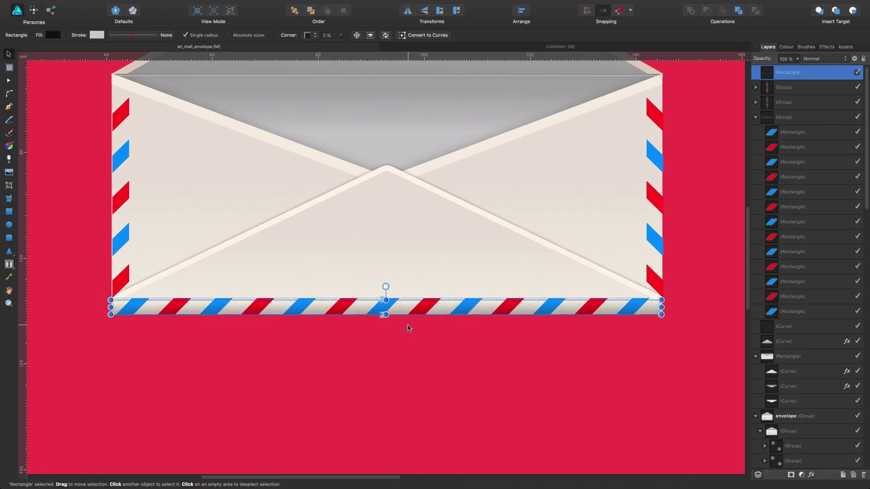
click(407, 327)
key(super+minus)
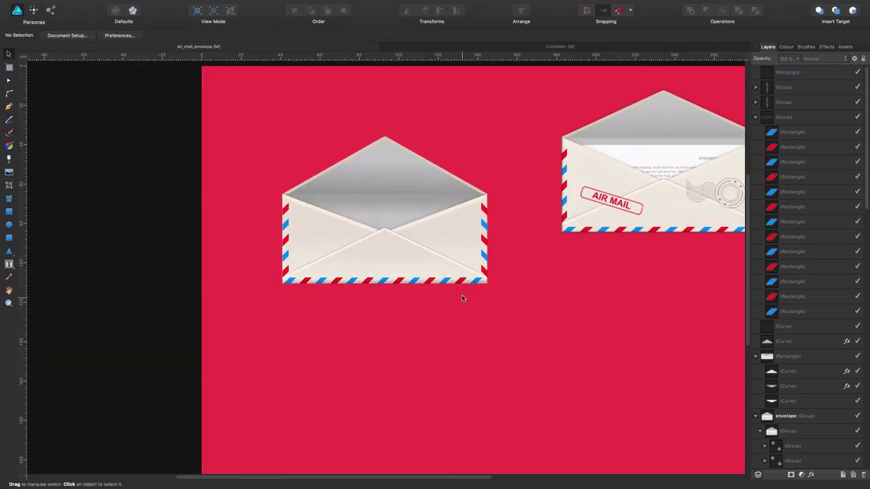
Shorten the bottom shadow strip's vertical fade so it softly covers the stripes.
key(z)
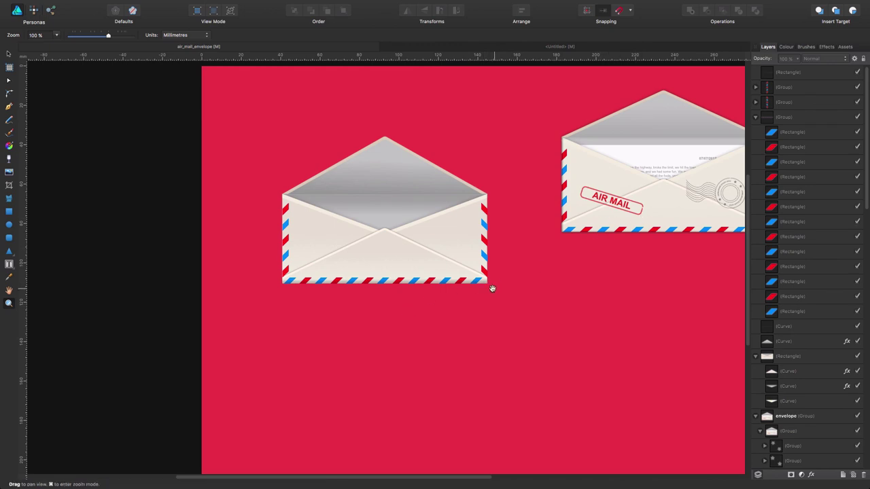
drag(487, 288, 529, 306)
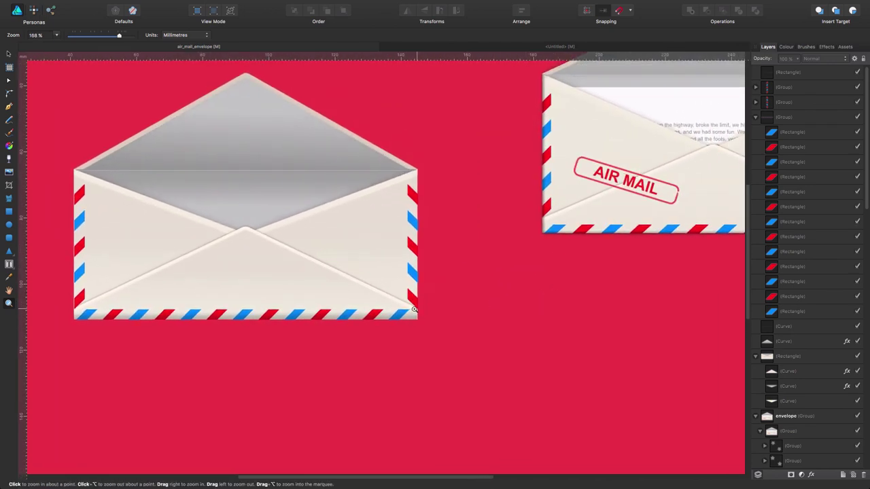
key(v)
click(284, 316)
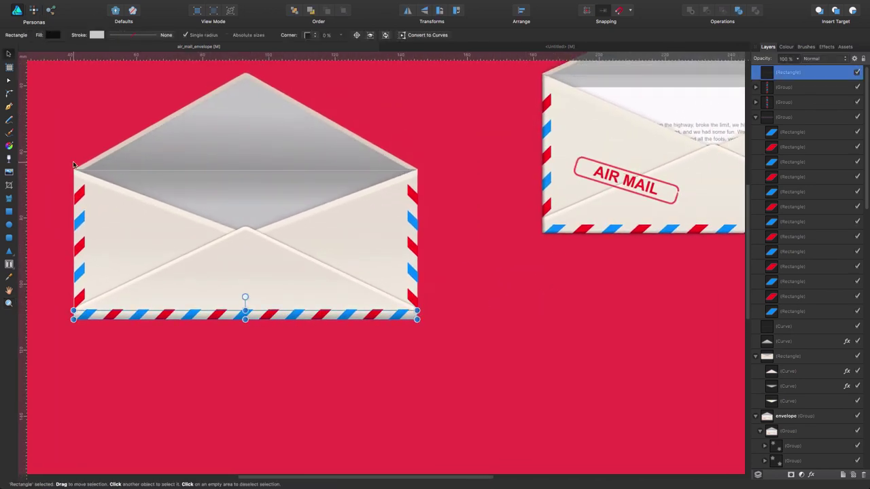
key(g)
mouse_move(245, 313)
mouse_down()
mouse_move(244, 338)
mouse_move(244, 327)
mouse_up()
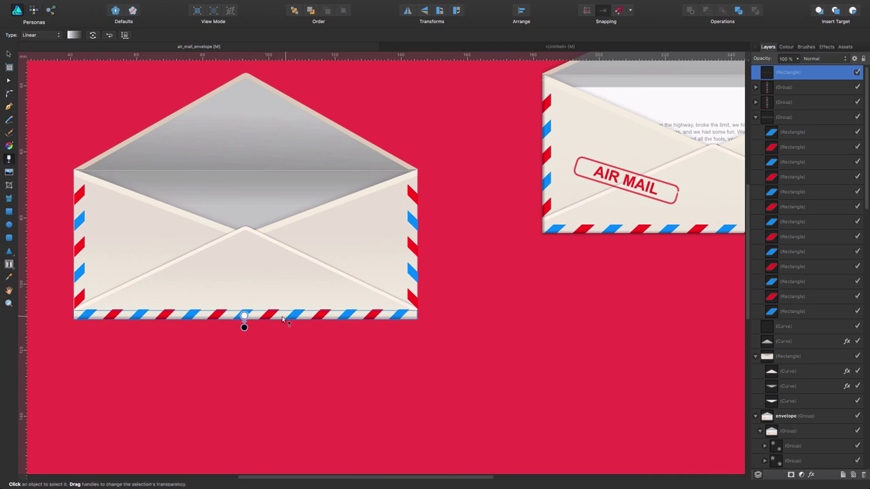
drag(244, 315, 244, 315)
key(v)
key(super+d)
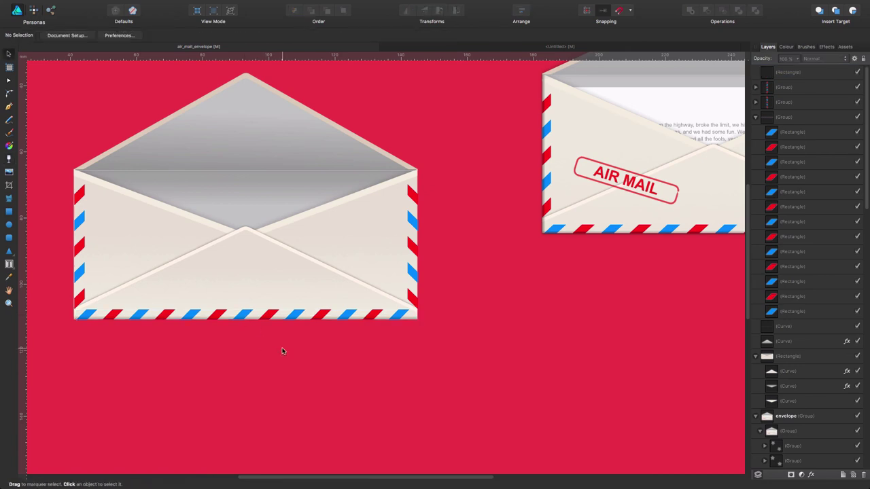
Duplicate the bottom shadow strip, rotate it 90° and place it on the right edge.
click(258, 321)
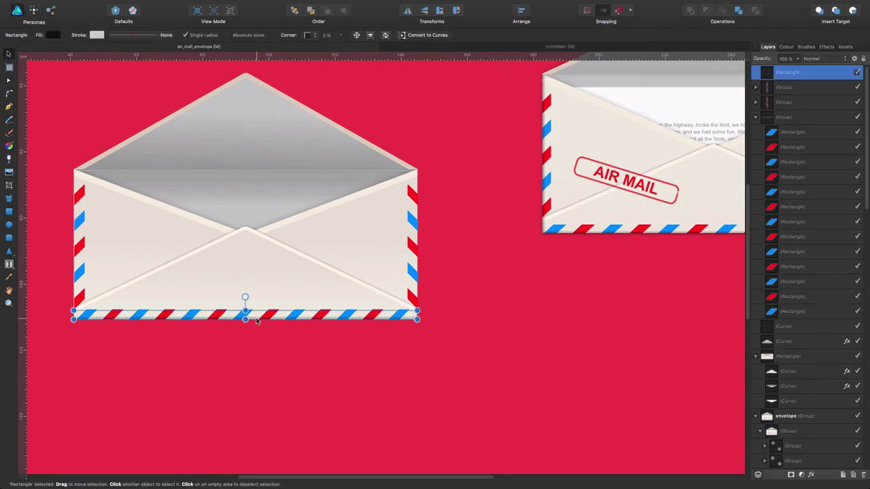
key(super+j)
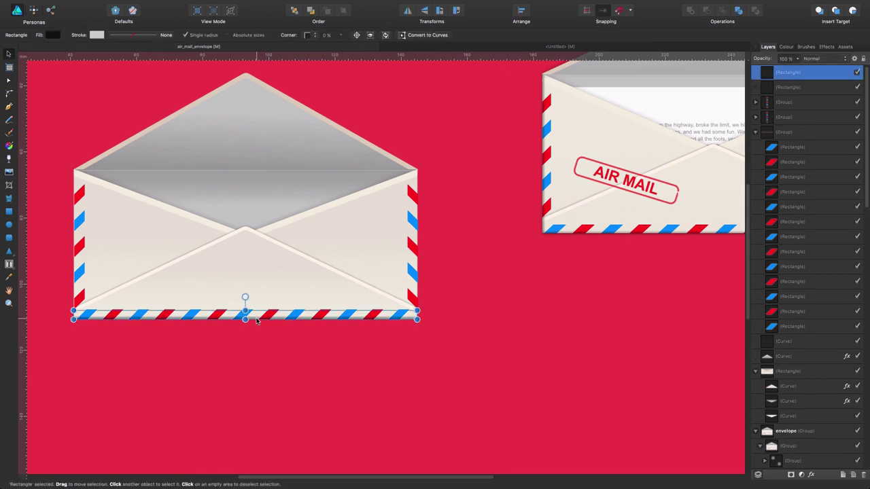
click(439, 11)
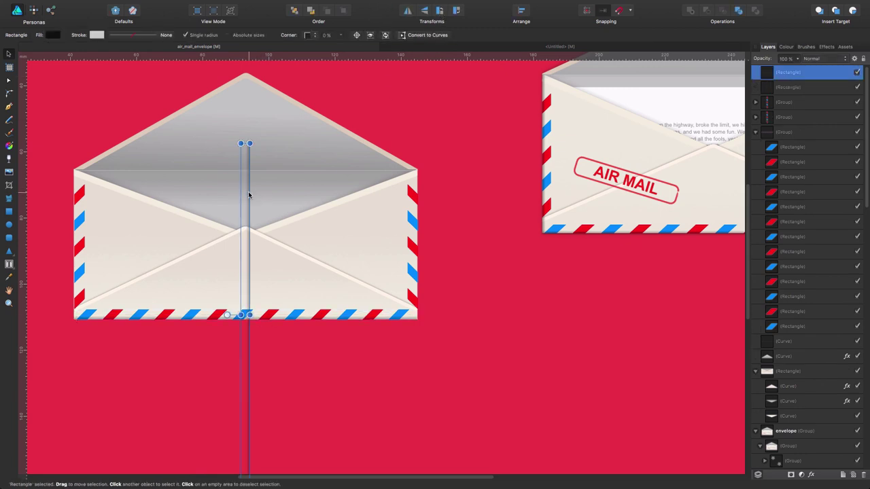
drag(250, 195, 414, 180)
Resize the vertical strip to run from the envelope's bottom edge up to the flap corner.
key(y)
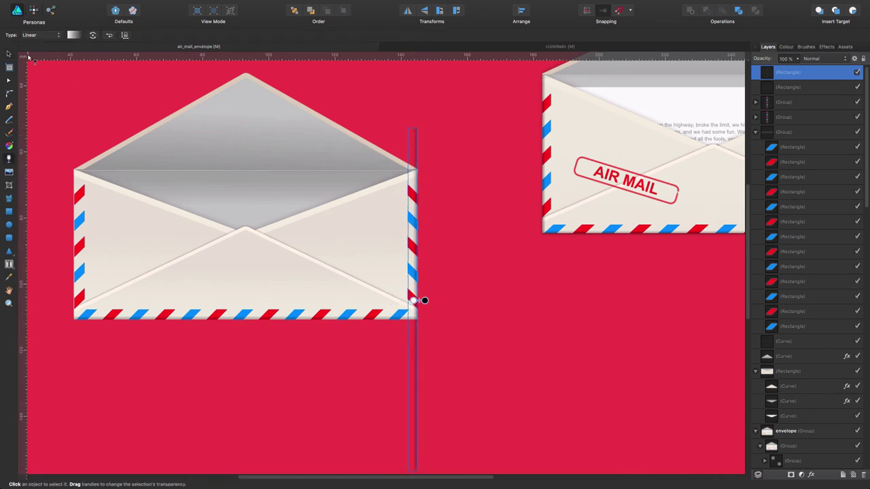
key(v)
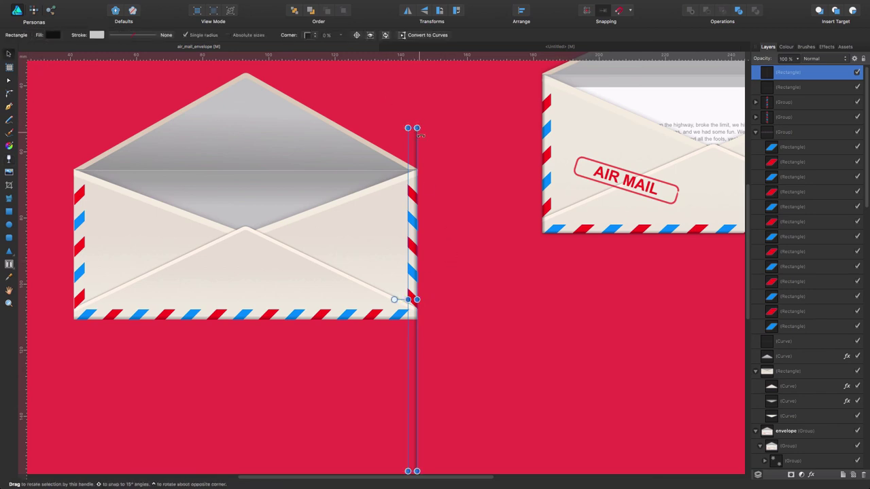
scroll(428, 384, down, 3)
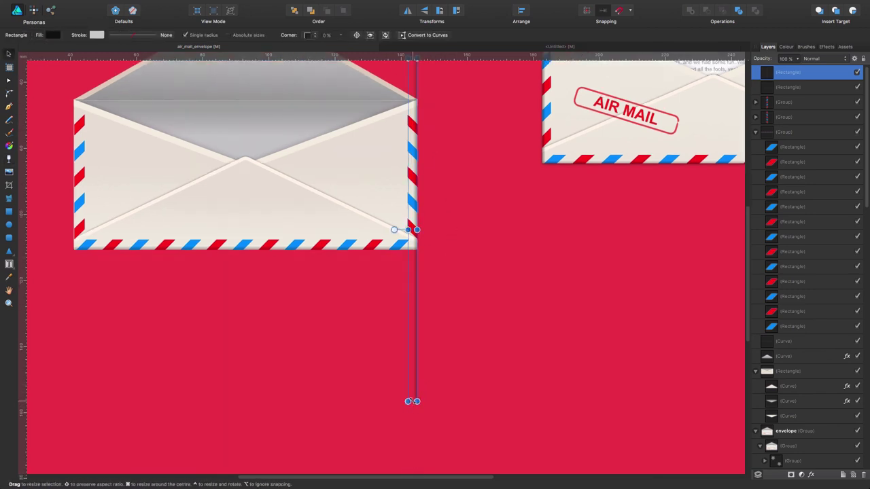
key(z)
drag(416, 411, 413, 323)
key(v)
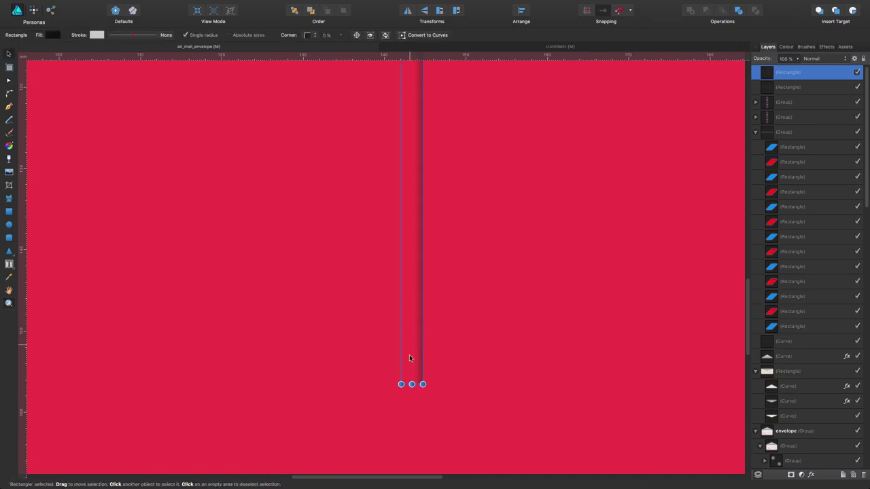
drag(412, 383, 412, 118)
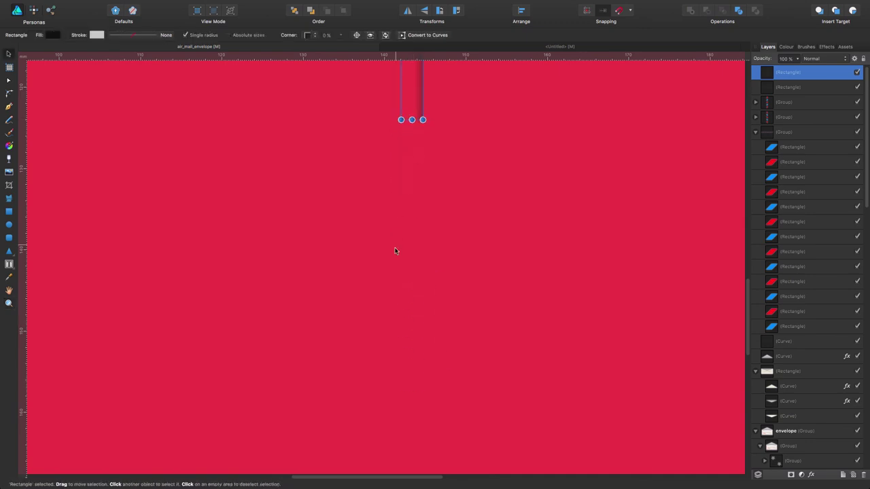
scroll(388, 269, up, 5)
drag(412, 348, 409, 239)
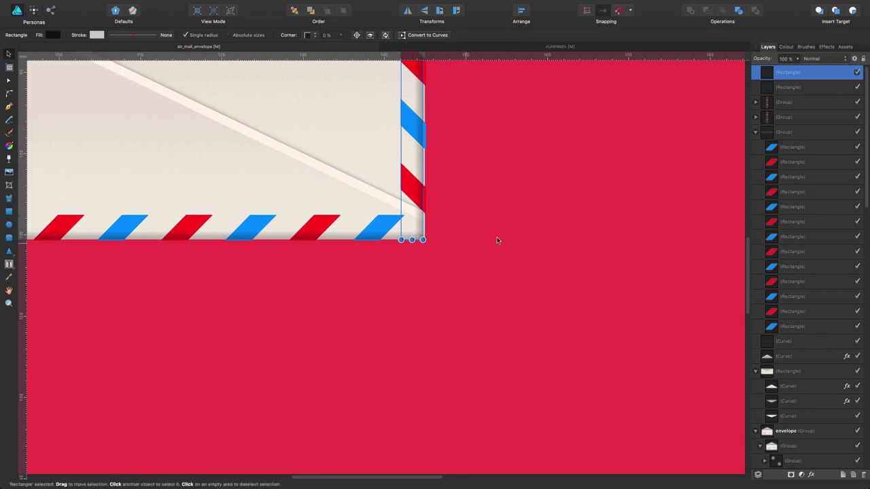
scroll(520, 230, up, 8)
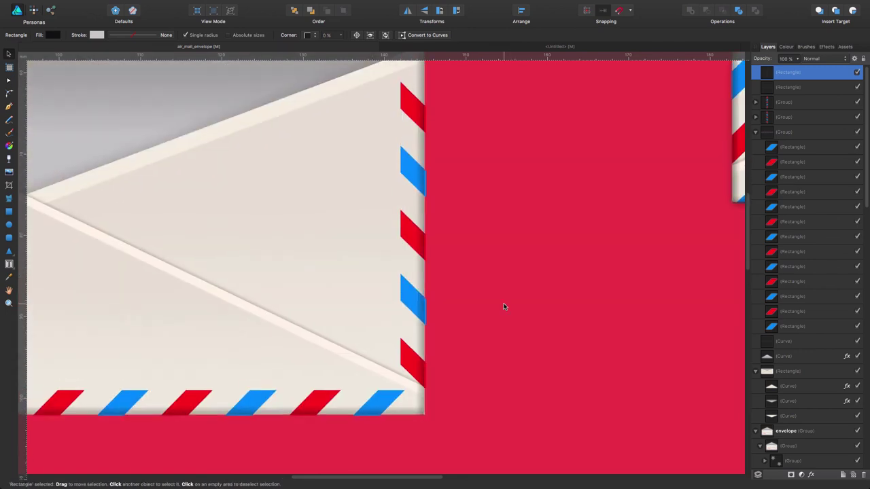
scroll(502, 304, up, 2)
drag(413, 153, 385, 258)
key(super+d)
Adjust the thin crease line so its right end meets the flap's corner.
click(384, 260)
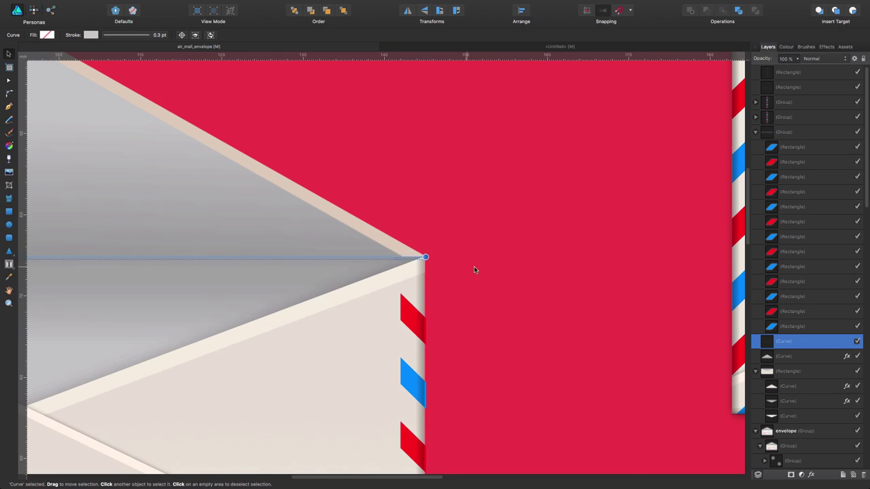
key(super+d)
click(405, 258)
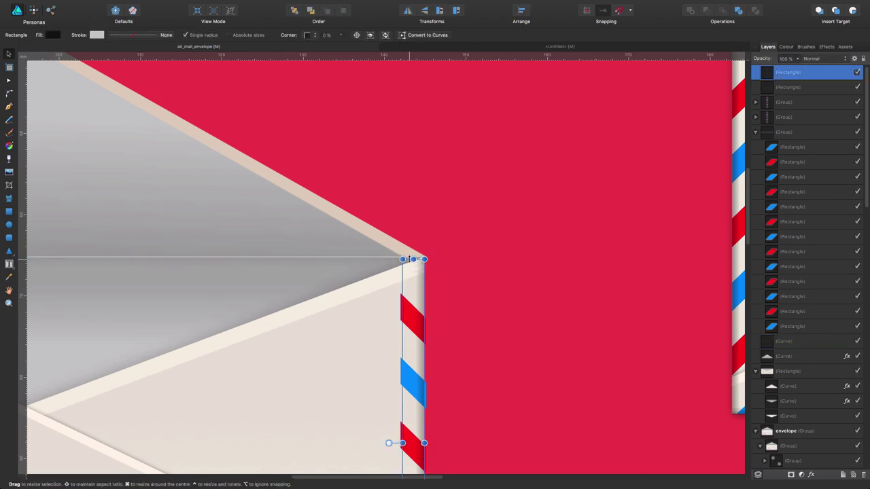
key(super+d)
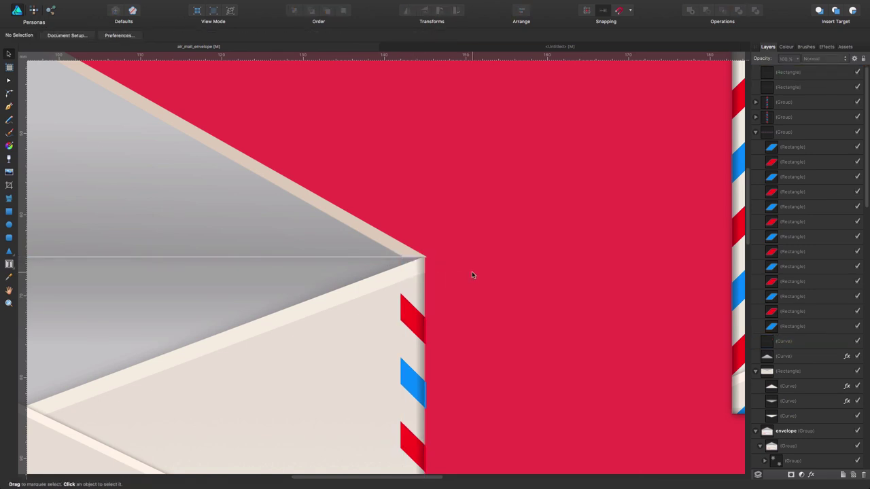
click(396, 251)
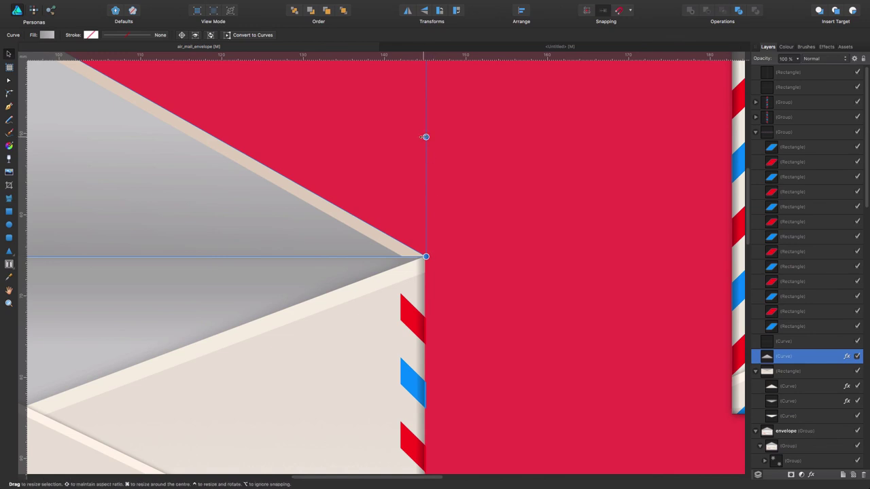
drag(424, 136, 425, 134)
key(super+d)
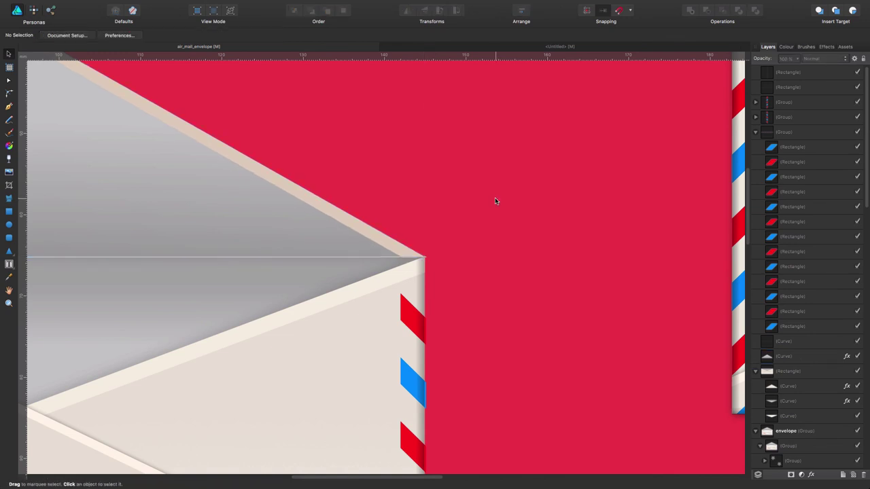
click(426, 256)
click(387, 257)
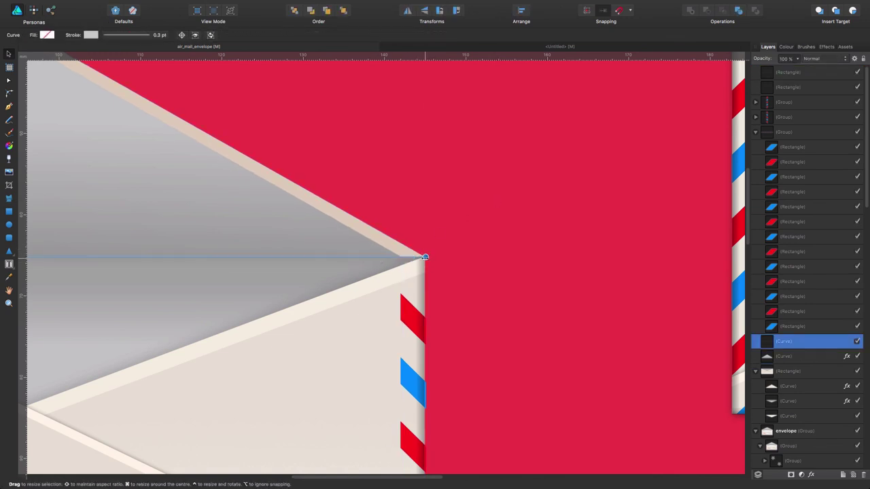
key(a)
click(423, 257)
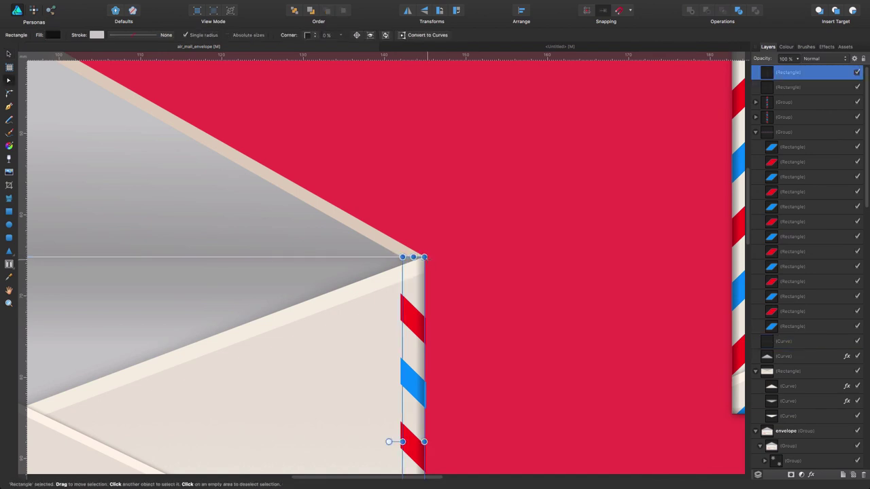
click(386, 259)
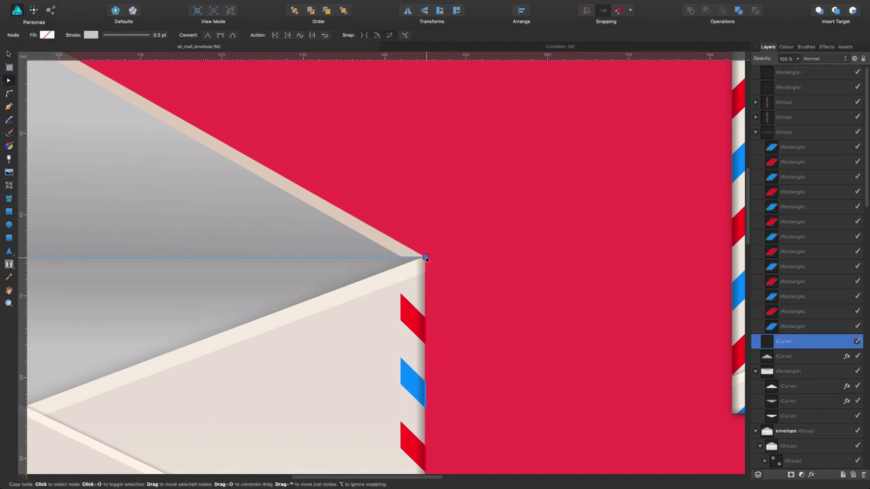
key(Escape)
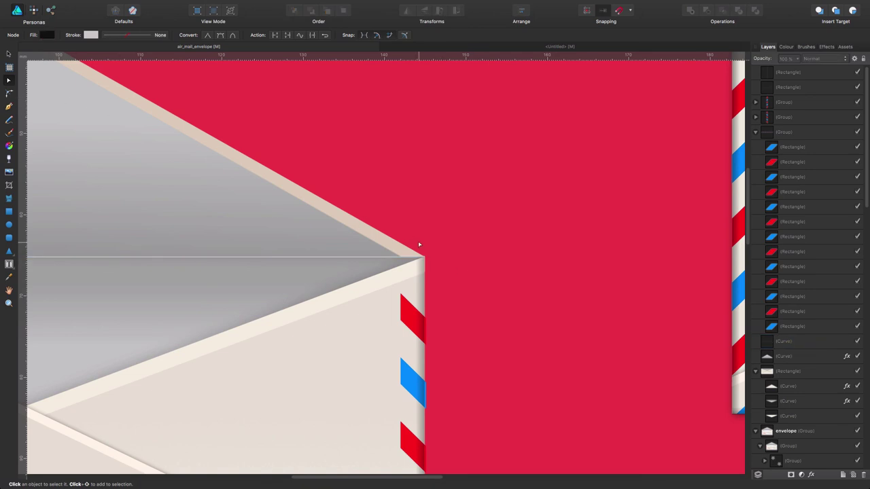
scroll(419, 245, down, 5)
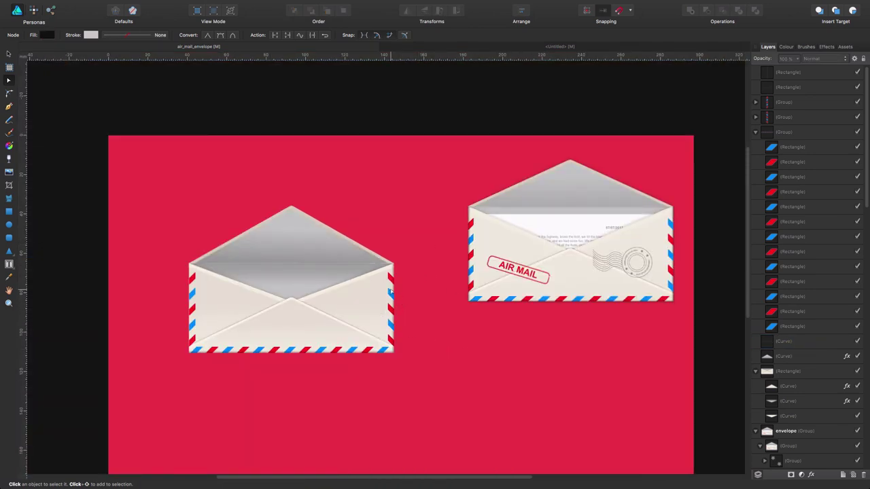
Duplicate the right-edge shadow strip, flip it horizontally and move it to the left edge.
click(391, 290)
click(413, 305)
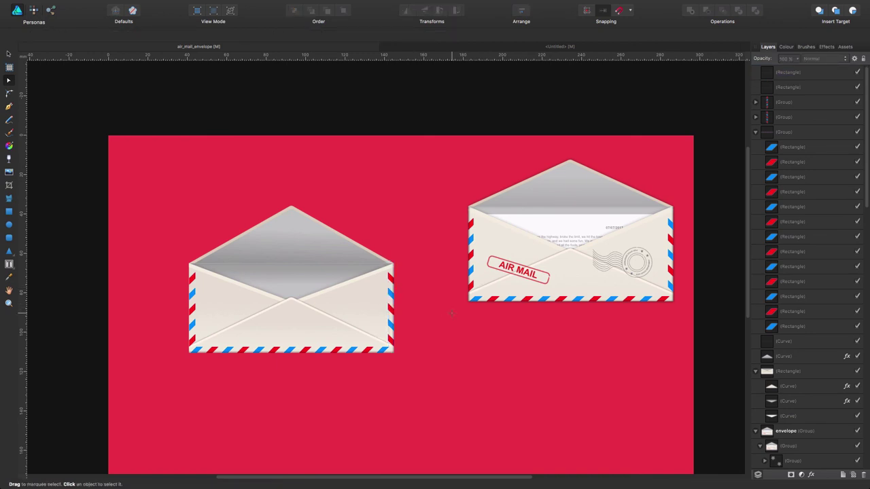
click(393, 289)
key(super+j)
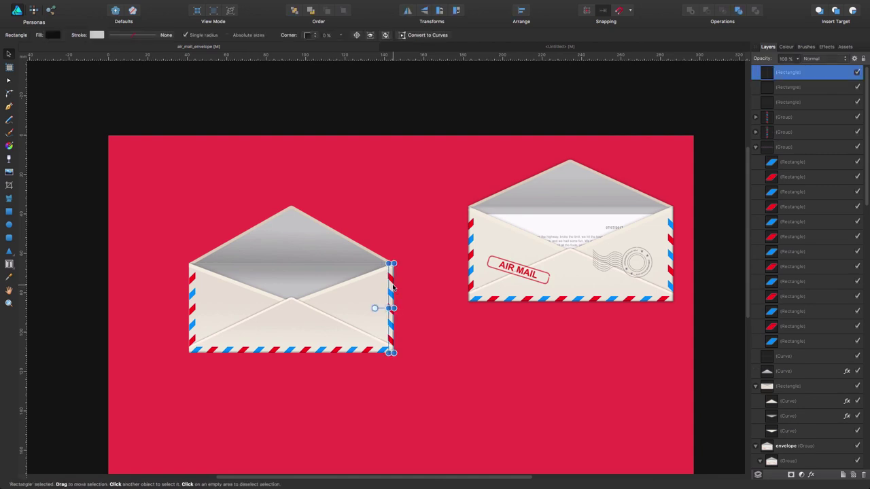
click(407, 12)
drag(393, 288, 199, 288)
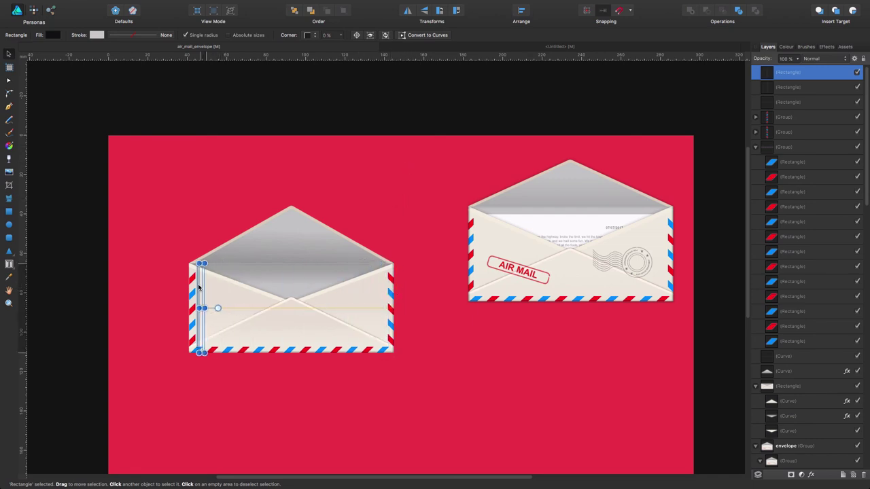
click(194, 233)
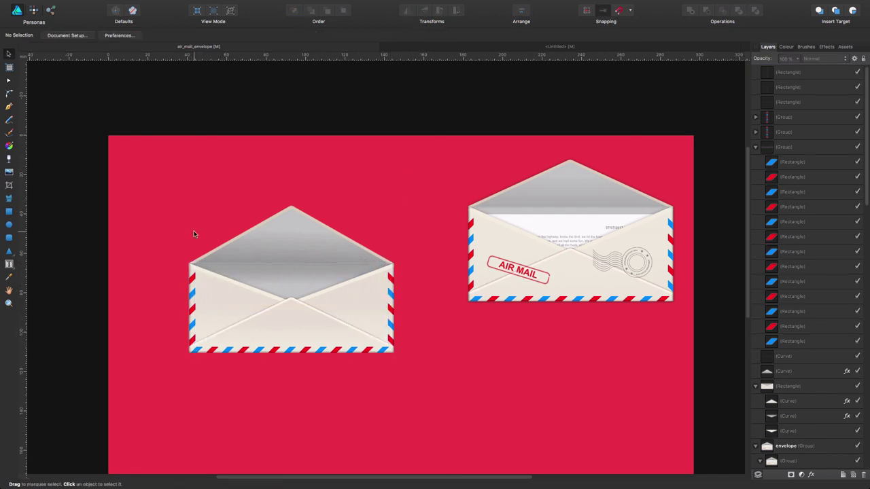
click(193, 291)
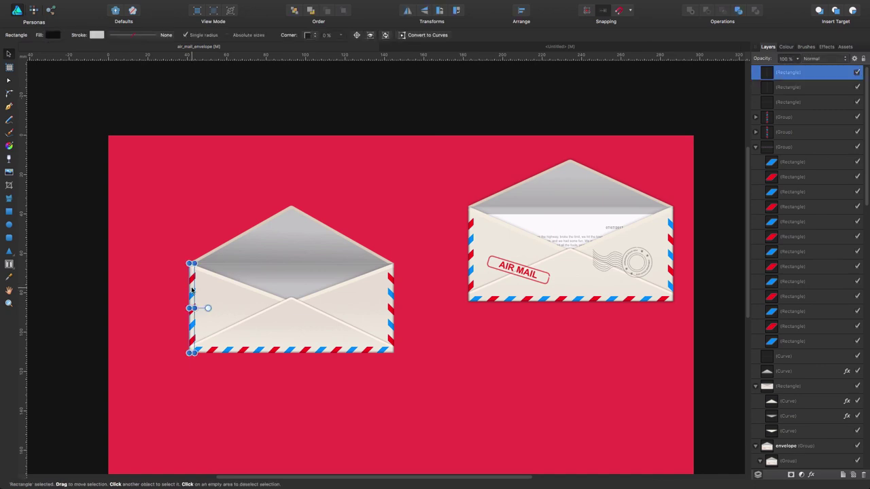
click(193, 240)
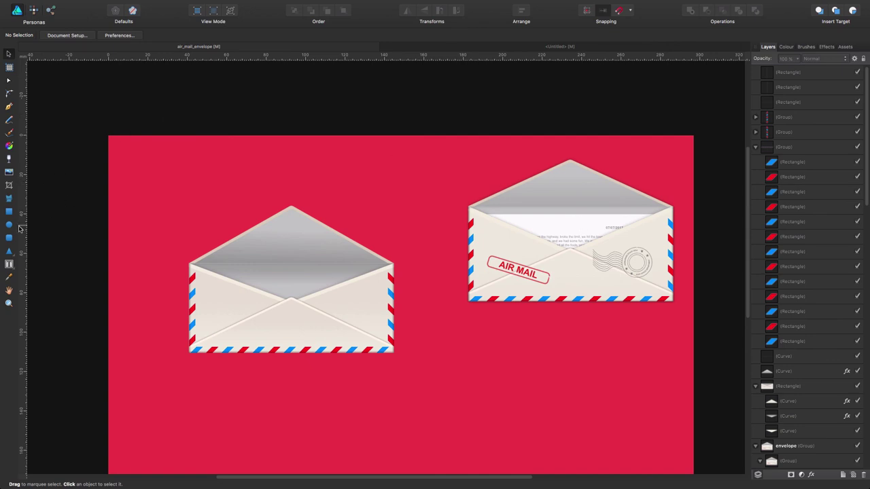
Draw a white rectangle across the left envelope's body, then cut it away.
click(9, 212)
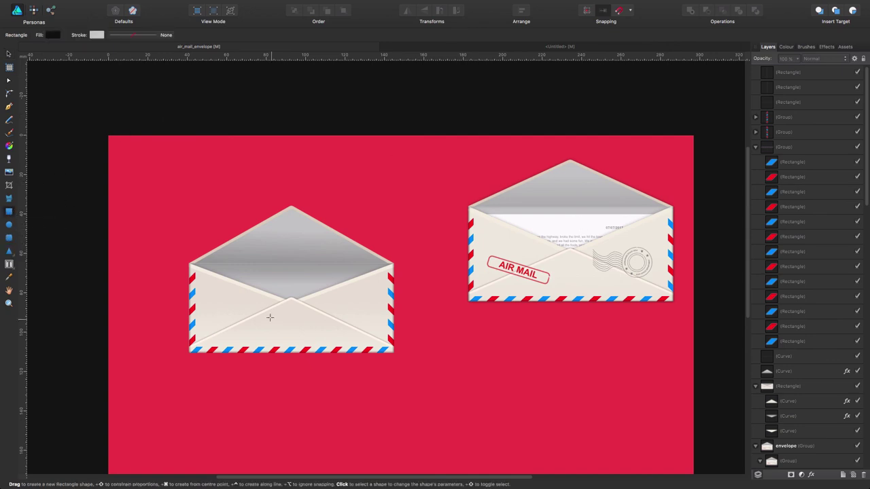
drag(203, 265, 383, 331)
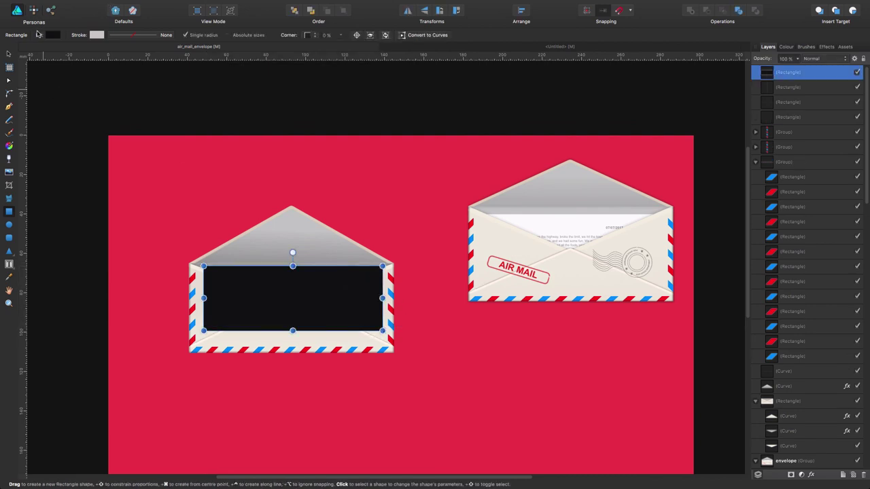
click(52, 36)
drag(103, 112, 93, 140)
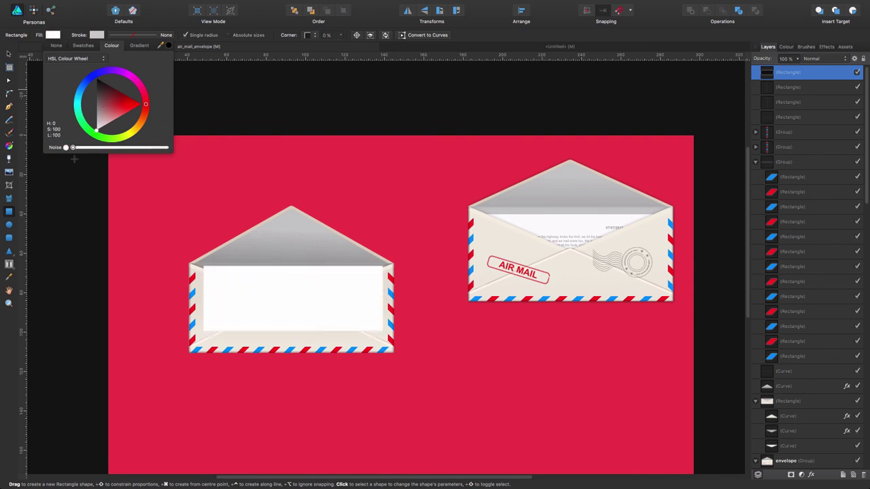
click(101, 109)
click(316, 285)
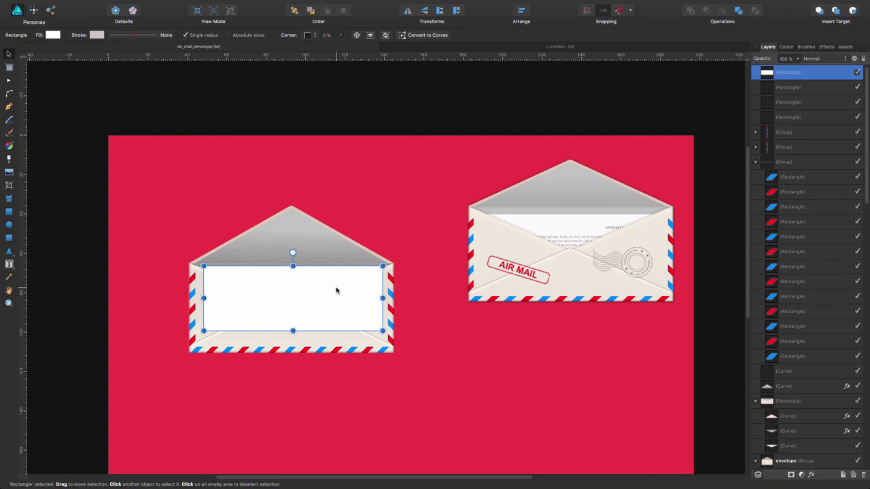
key(Delete)
key(super+d)
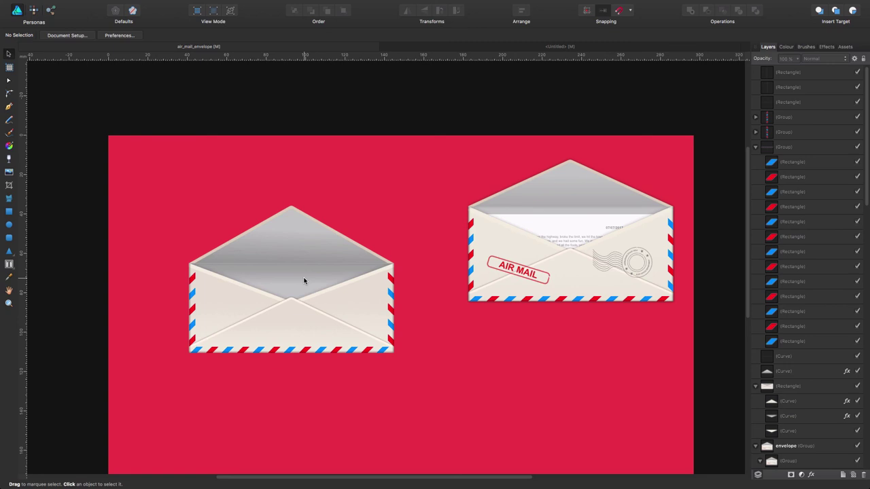
Paste the white sheet inside the left envelope's inner flap curve.
key(a)
click(303, 279)
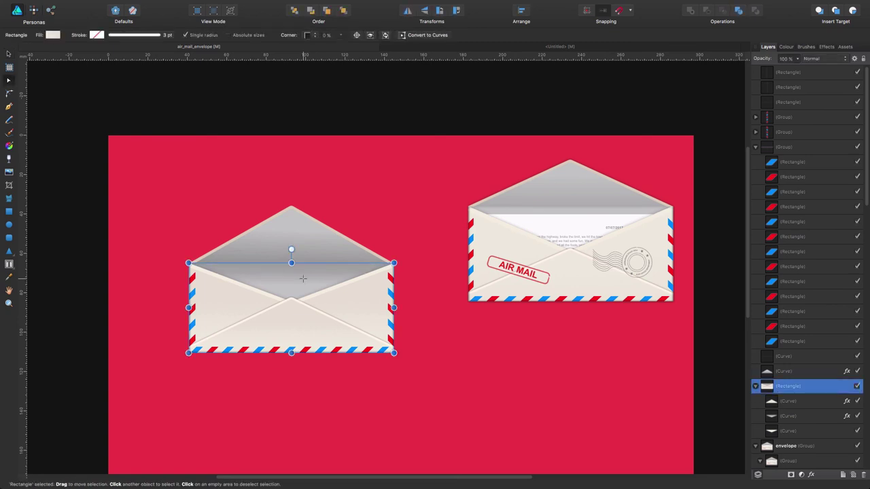
scroll(793, 328, down, 3)
click(788, 327)
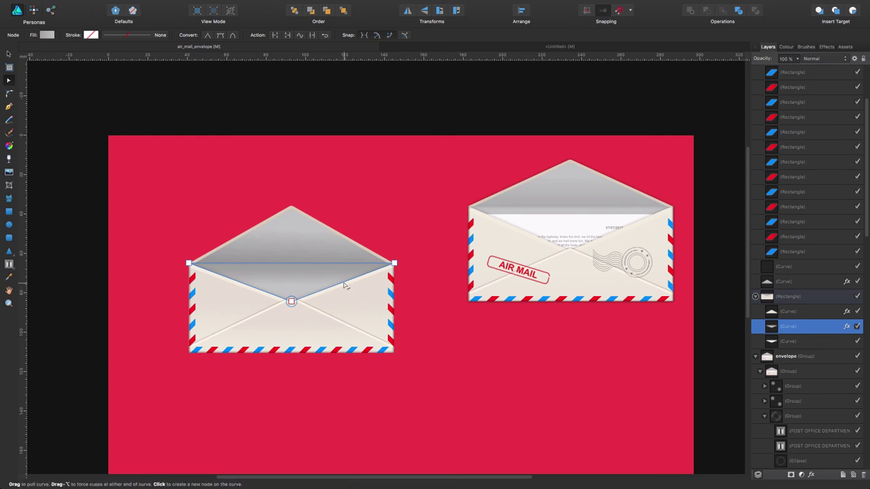
click(852, 11)
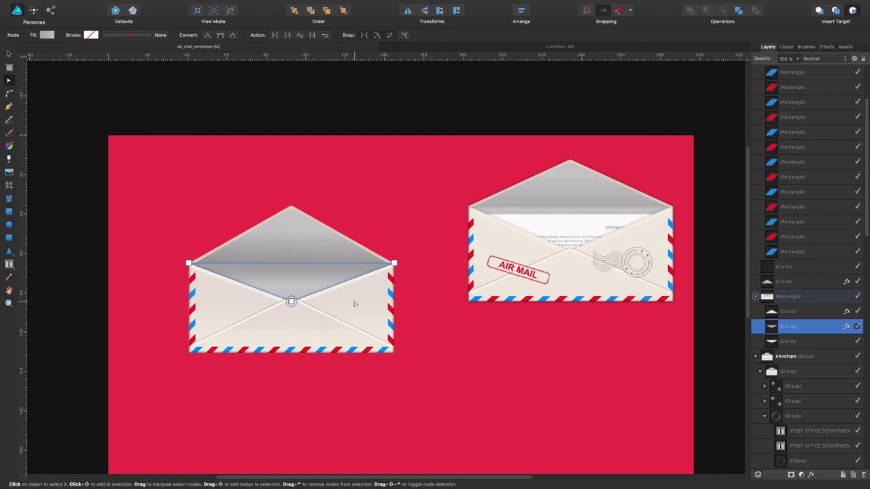
key(super+v)
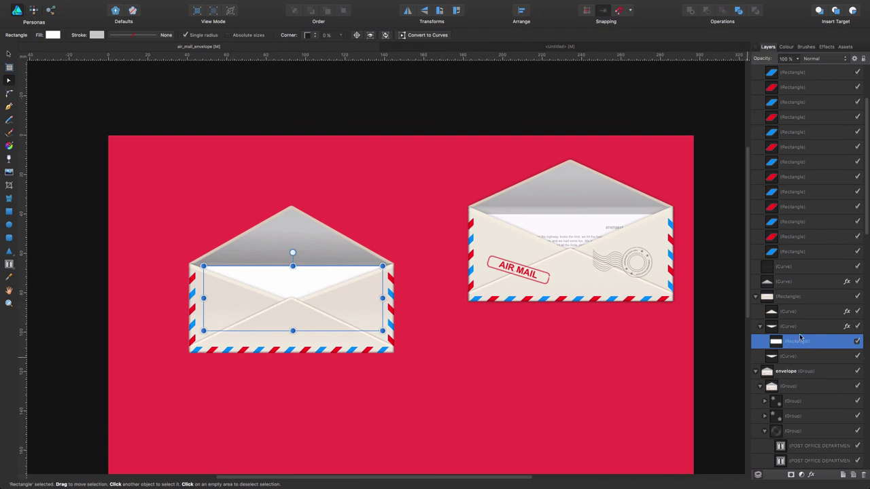
click(369, 201)
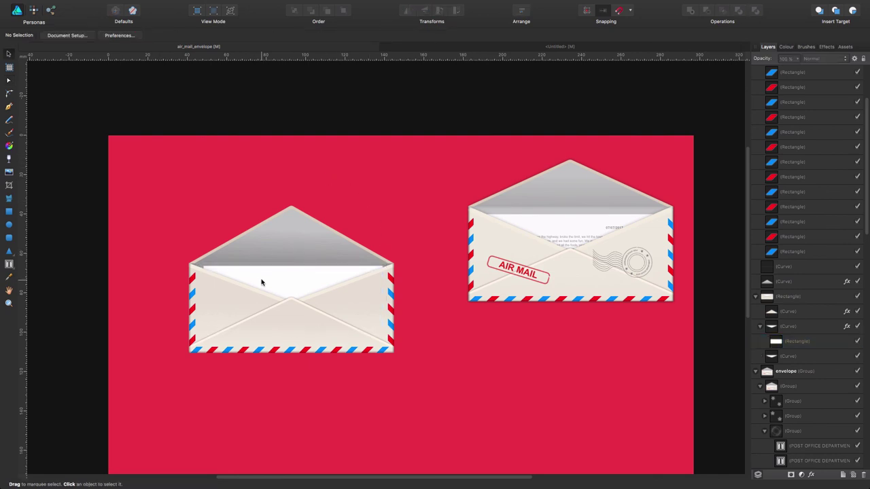
click(754, 371)
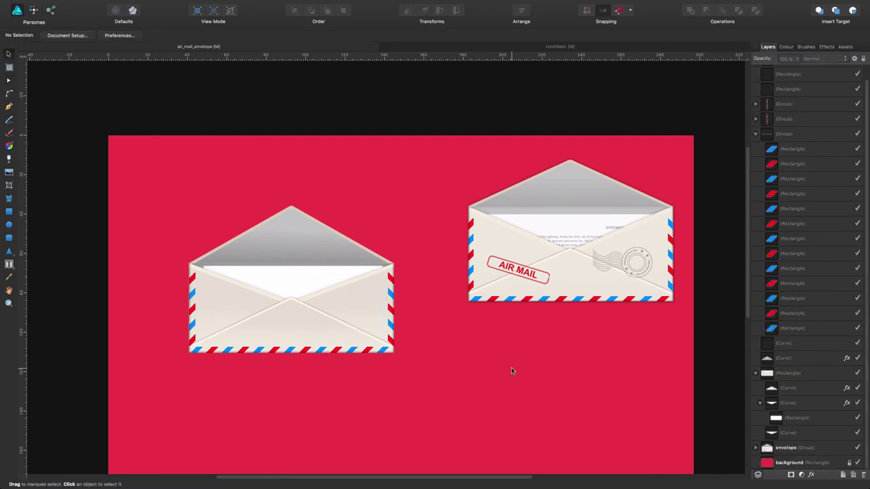
Darken the top flap's gradient slightly and lighten the inner flap's gradient stop.
click(272, 244)
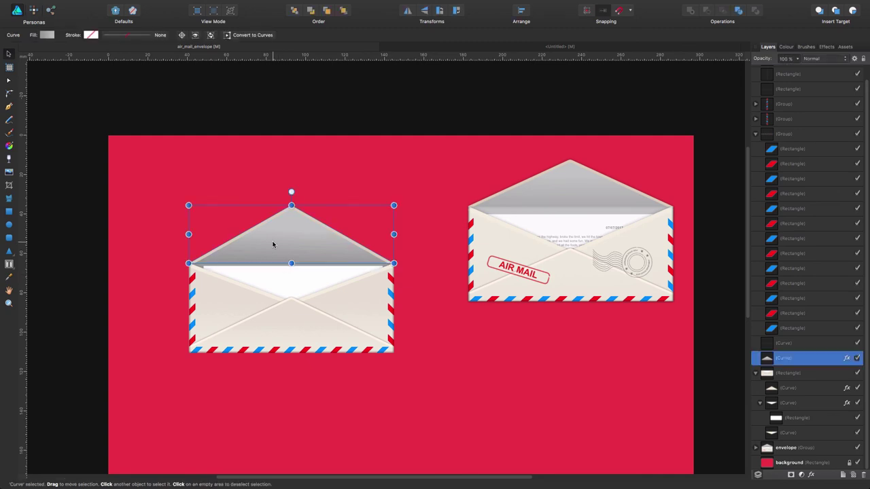
click(51, 35)
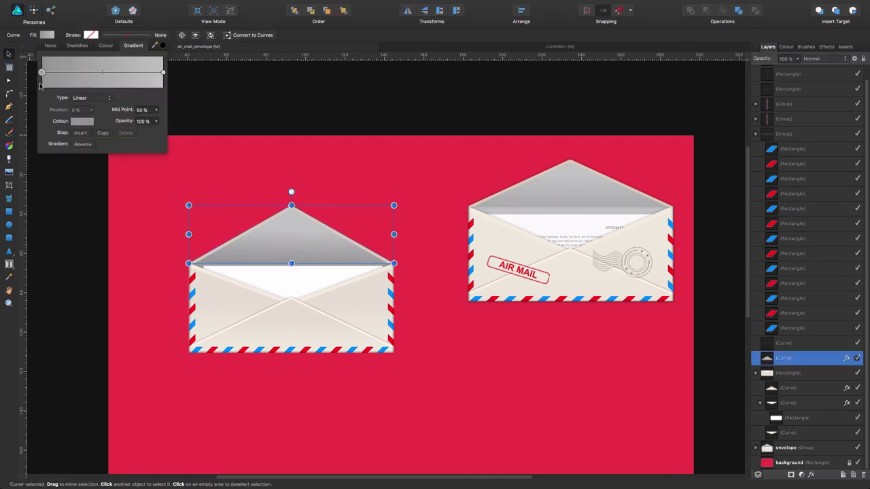
click(78, 121)
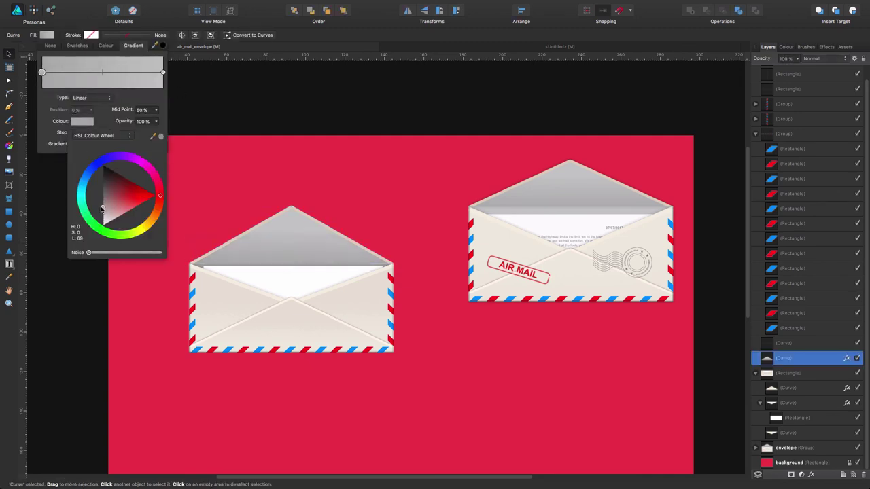
click(102, 208)
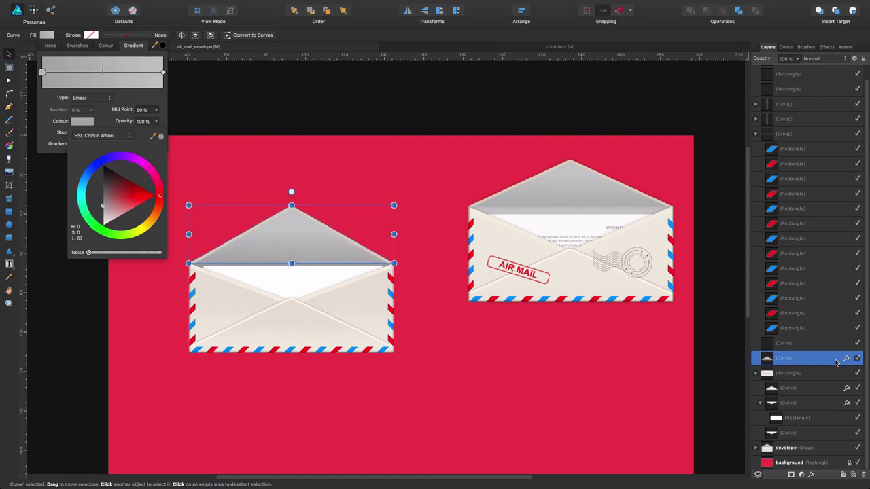
click(808, 394)
click(808, 403)
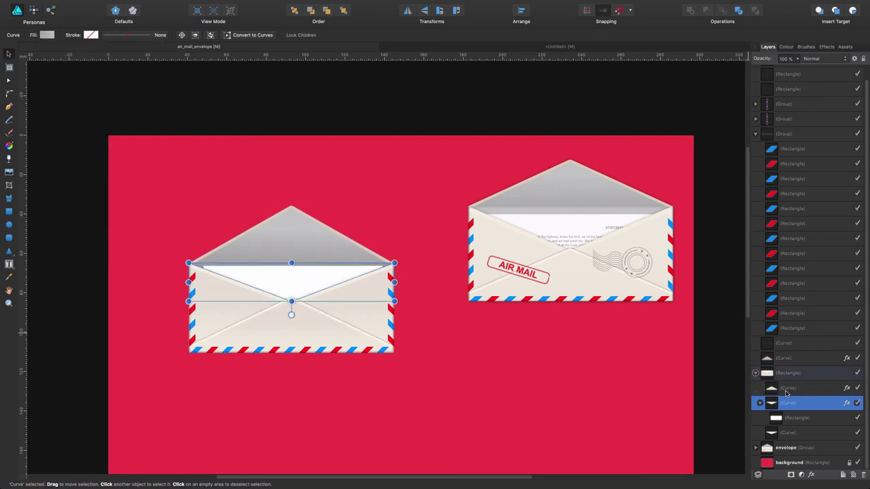
click(46, 34)
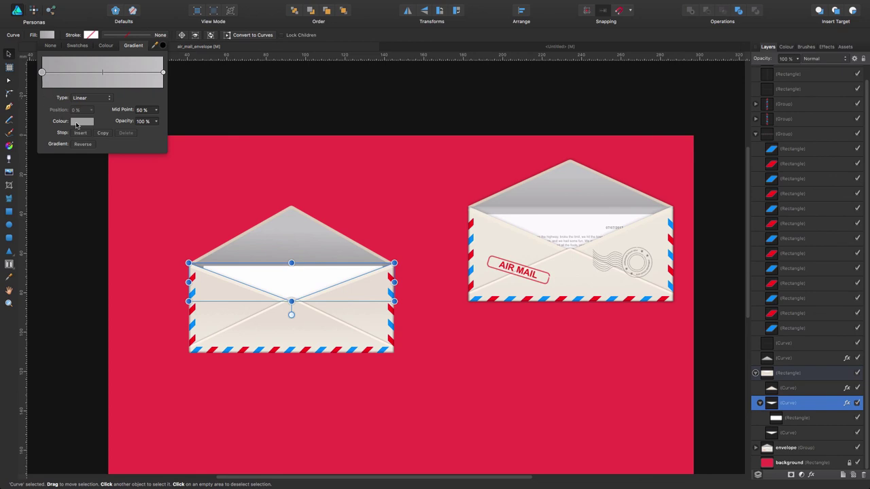
click(77, 121)
drag(102, 208, 101, 214)
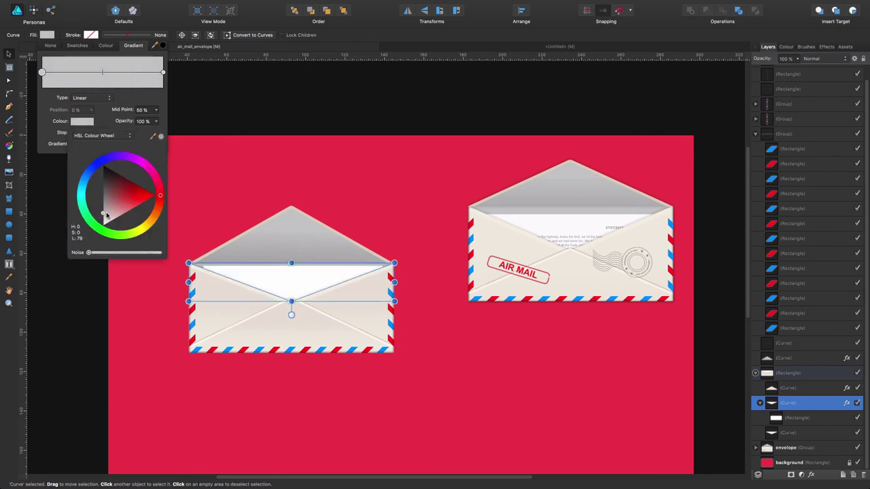
Nudge the white letter sheet one step lower inside the flap.
click(810, 417)
key(Down)
key(Down)
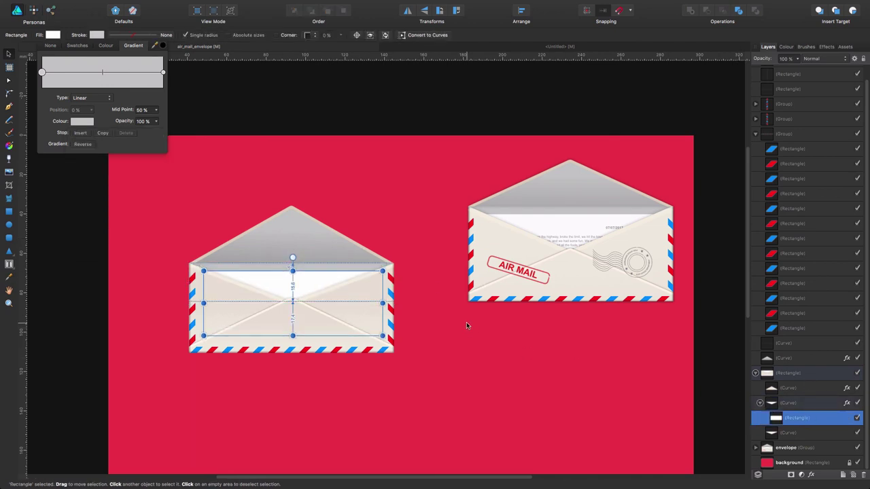
click(479, 357)
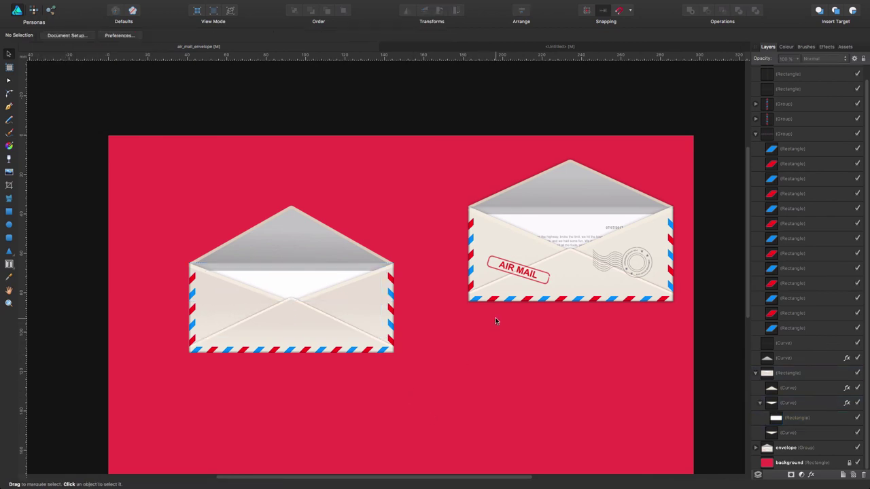
Try extending the lower and inner flap curves individually, then undo both resizes.
click(313, 316)
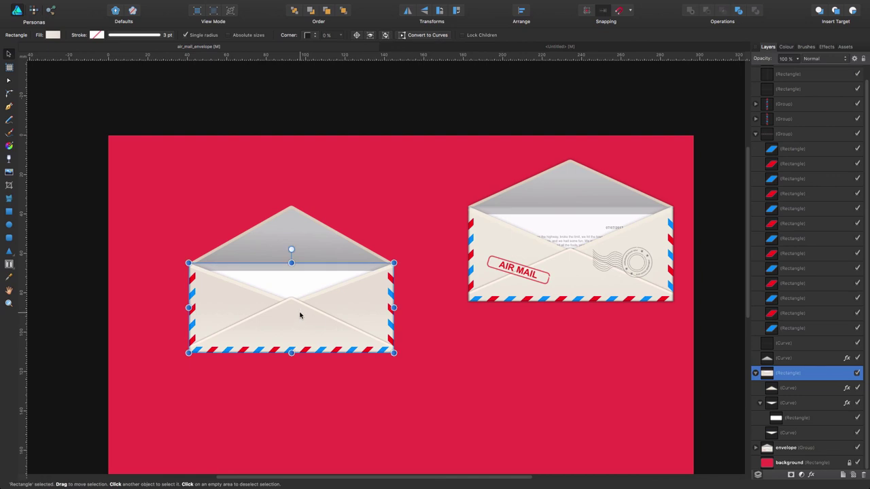
click(300, 315)
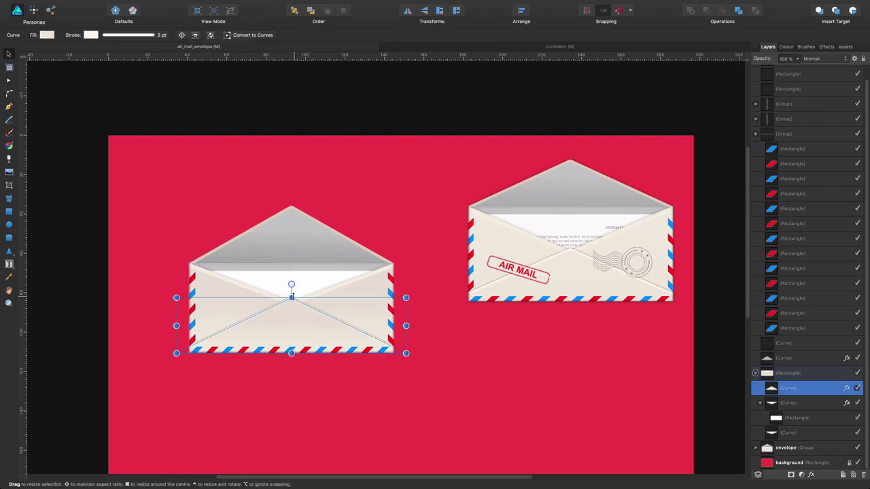
drag(292, 297, 291, 300)
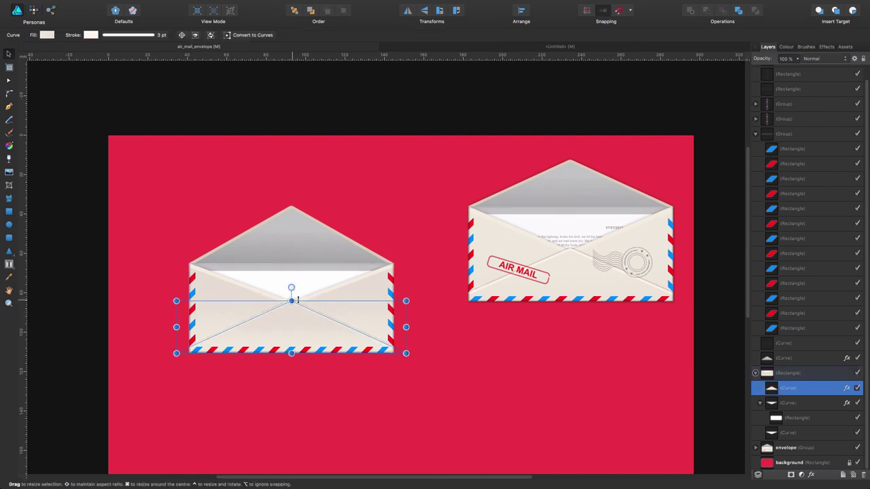
click(346, 300)
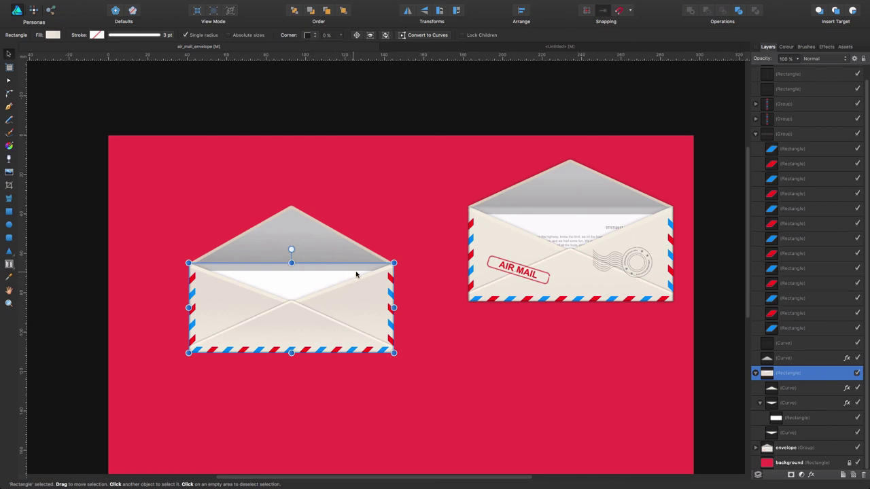
click(813, 404)
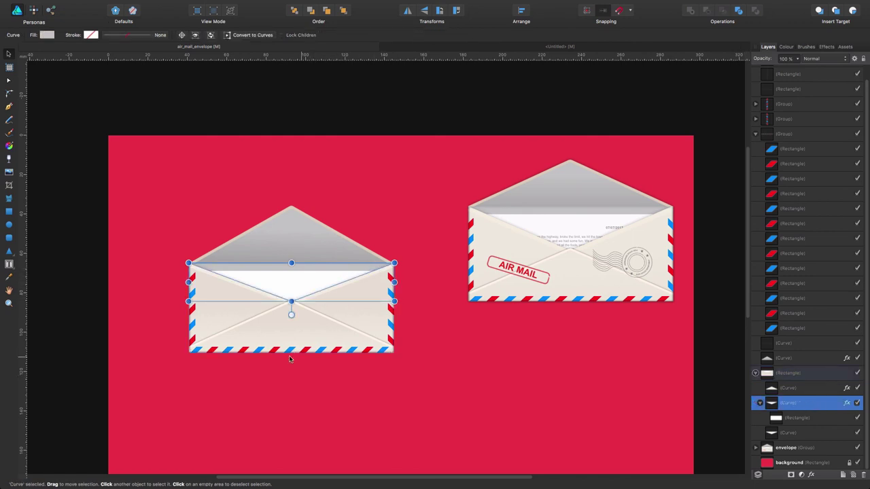
drag(291, 304, 291, 306)
click(455, 323)
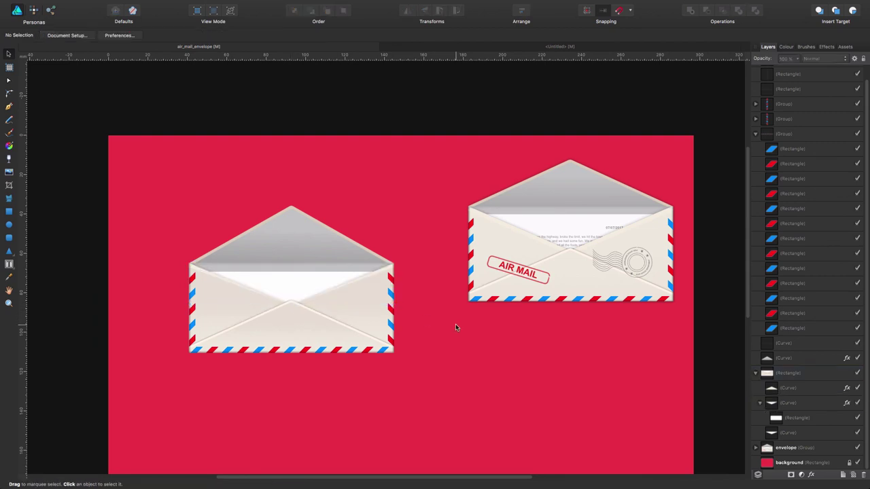
key(super+z)
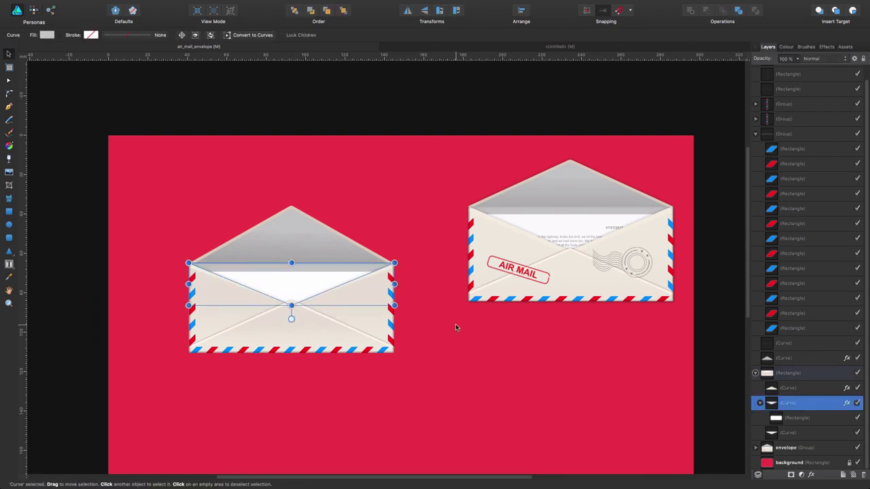
key(super+z)
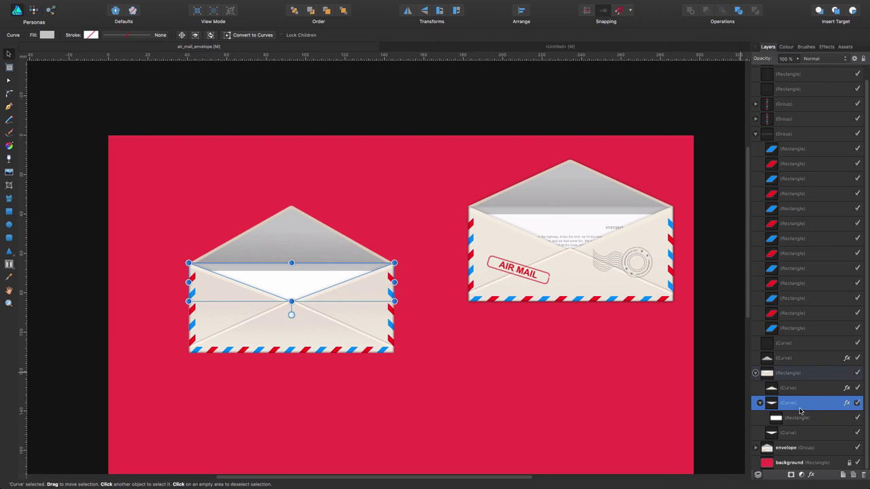
Stretch both inner fold curves downward together to about 23.8 mm tall.
super+click(796, 435)
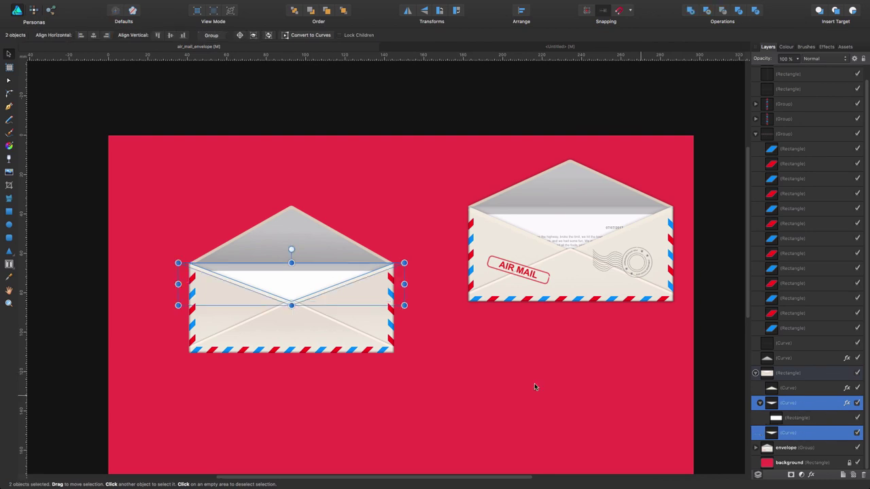
drag(291, 305, 292, 308)
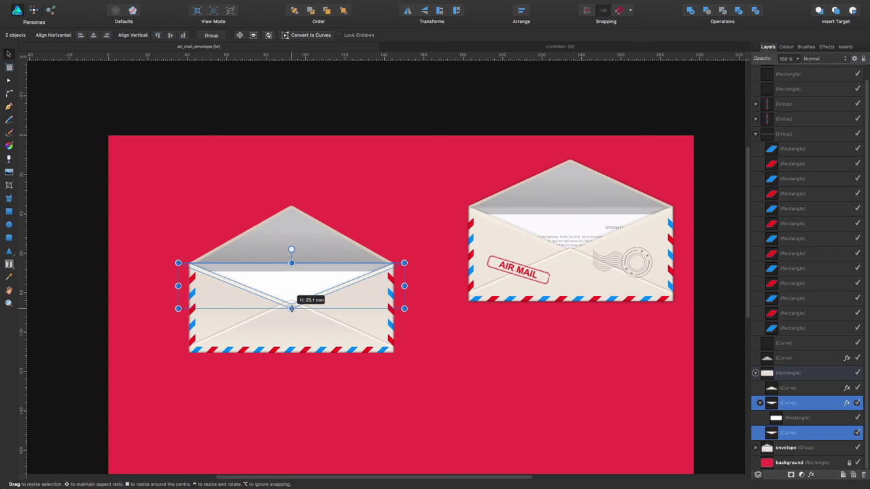
drag(291, 308, 292, 310)
click(496, 355)
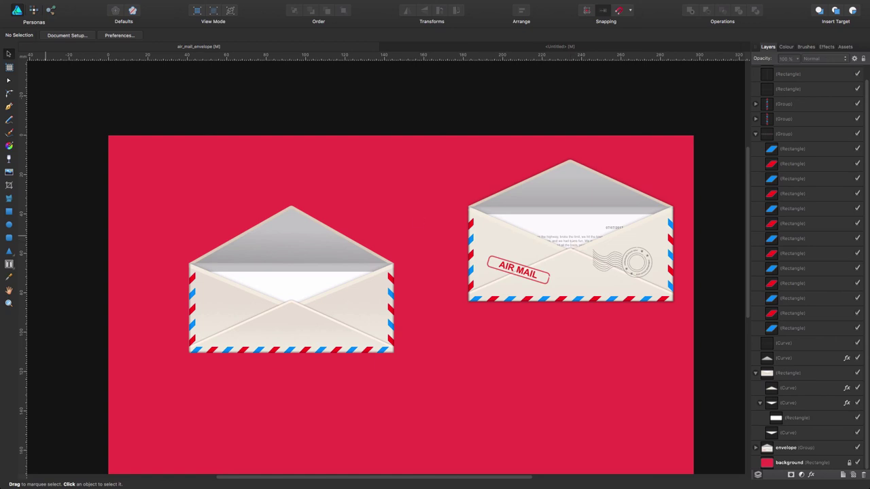
scroll(808, 265, up, 1)
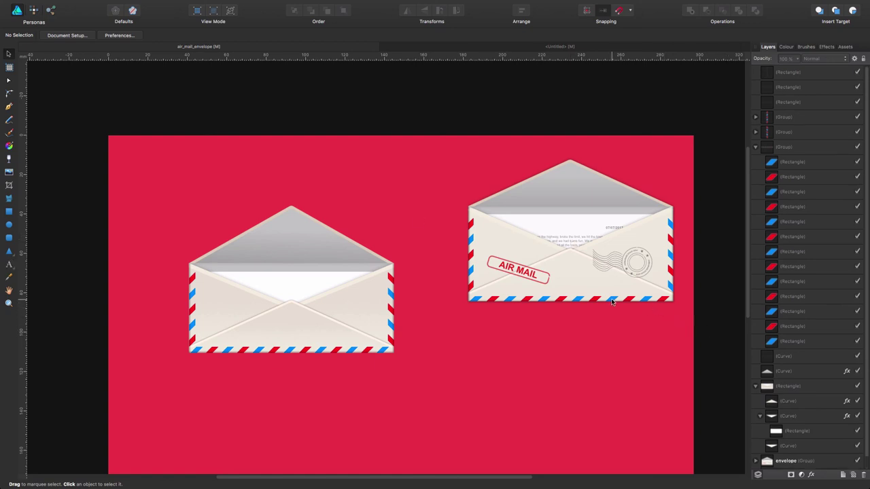
Paste placeholder text above the envelope and break it into four lines.
click(9, 265)
click(309, 189)
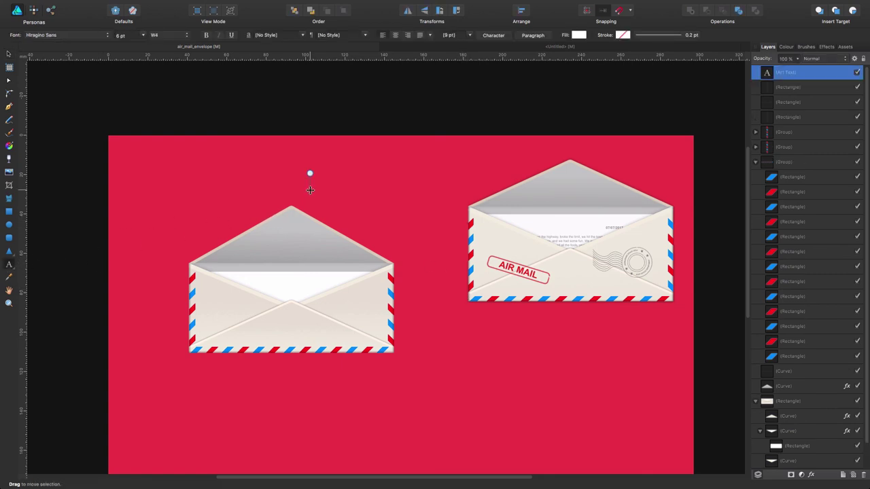
key(super+v)
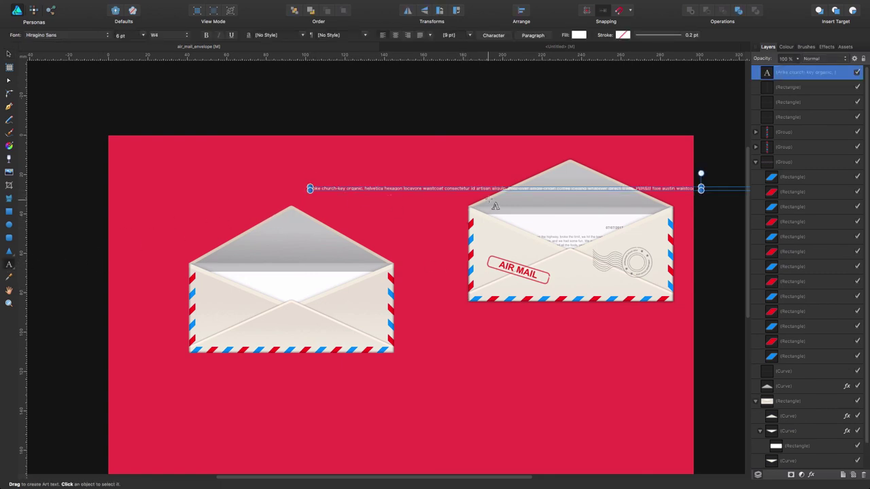
click(508, 188)
key(Return)
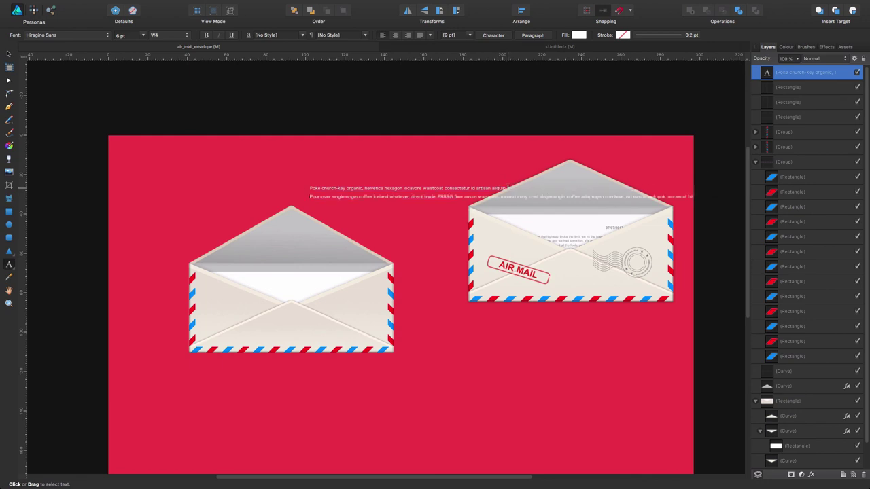
click(500, 193)
key(Return)
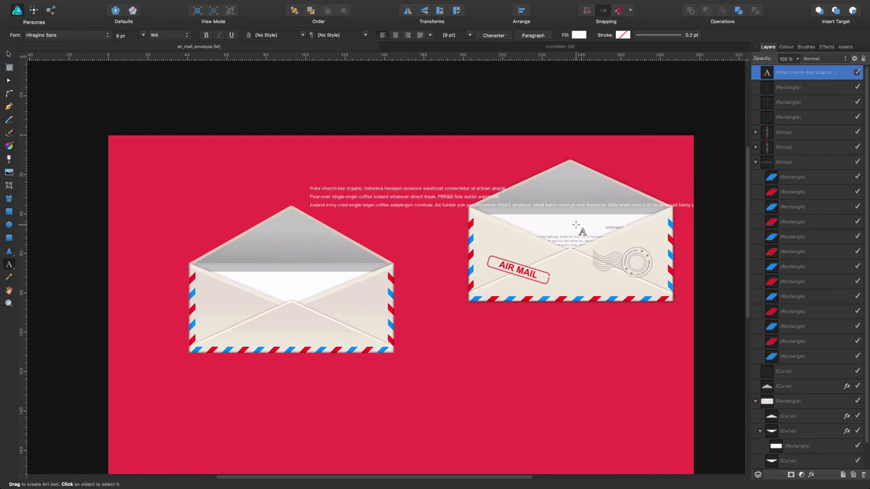
click(509, 204)
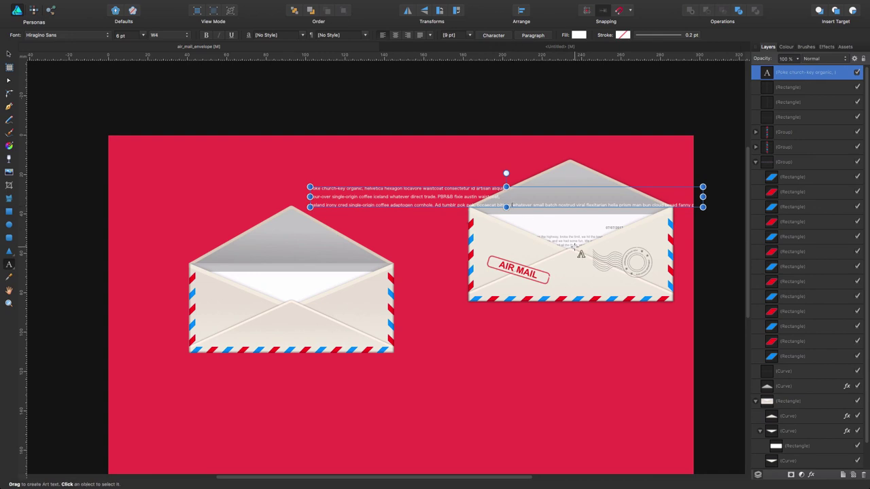
key(Return)
Give the text a grey fill and move it onto the left envelope.
click(9, 53)
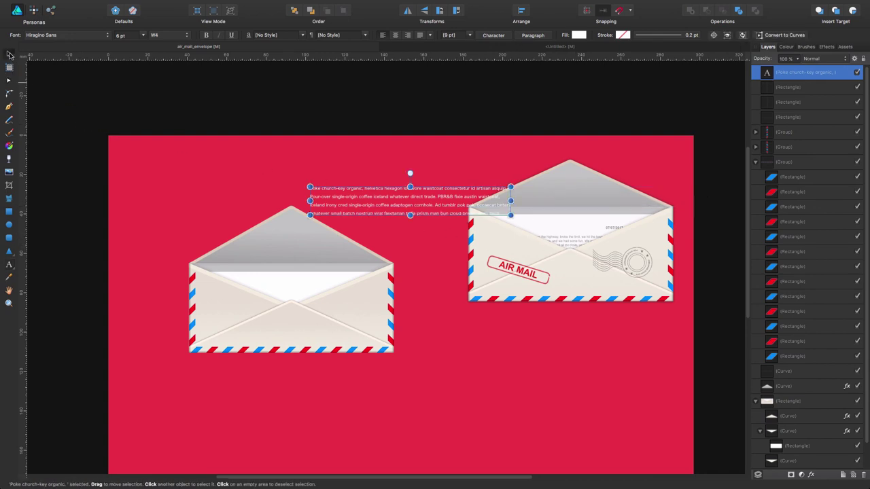
click(578, 35)
mouse_move(635, 106)
mouse_down()
mouse_move(609, 109)
mouse_move(607, 100)
mouse_move(661, 102)
mouse_move(663, 111)
mouse_up()
click(608, 100)
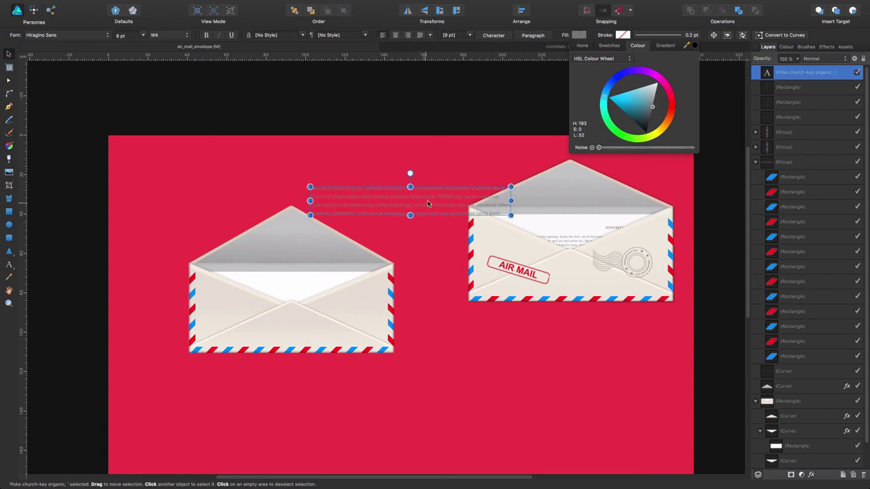
drag(427, 203, 333, 308)
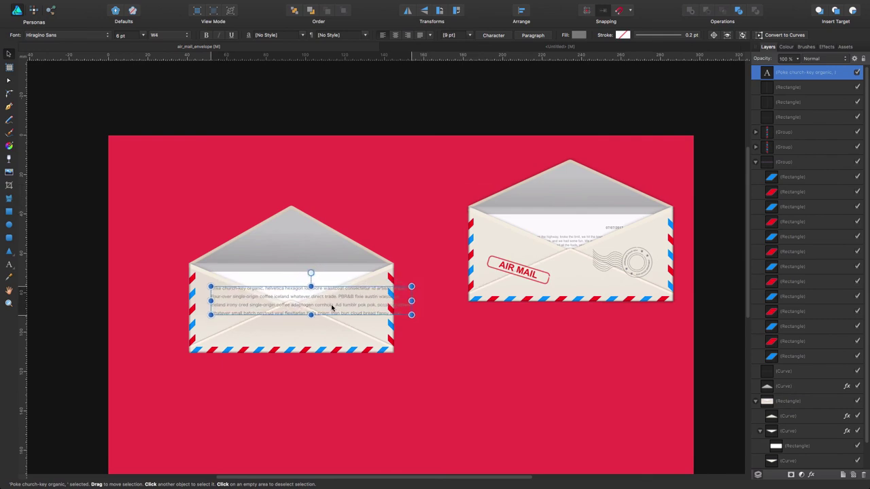
Set the letter text's leading to 8 pt and nudge it slightly left and down.
click(501, 38)
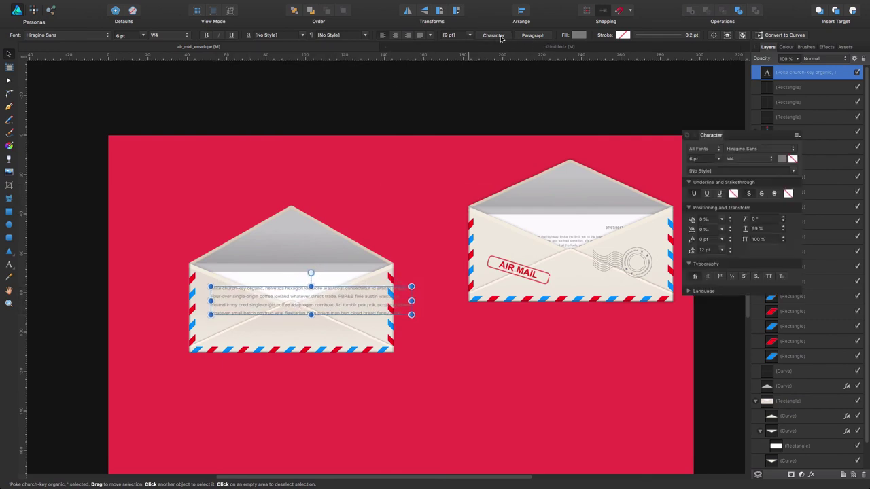
click(723, 250)
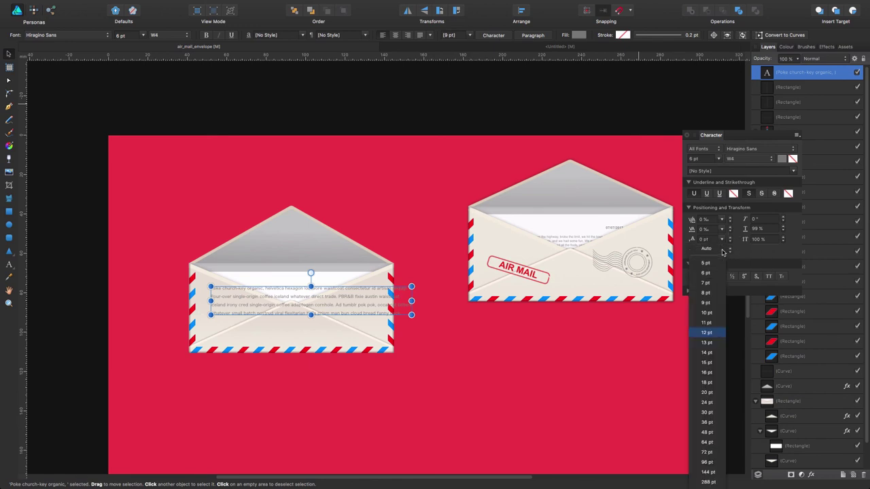
click(706, 292)
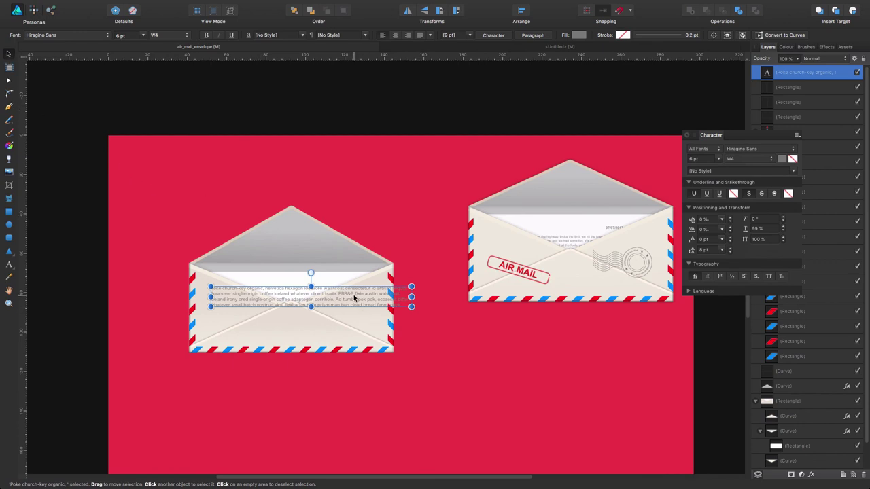
drag(354, 297, 342, 300)
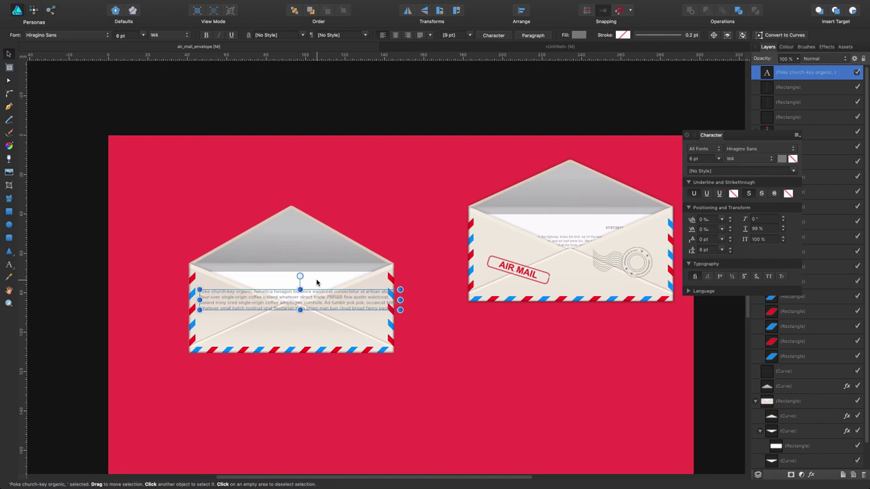
Move the text inside the left envelope's inner rectangle so it is clipped.
key(Delete)
click(316, 282)
click(812, 432)
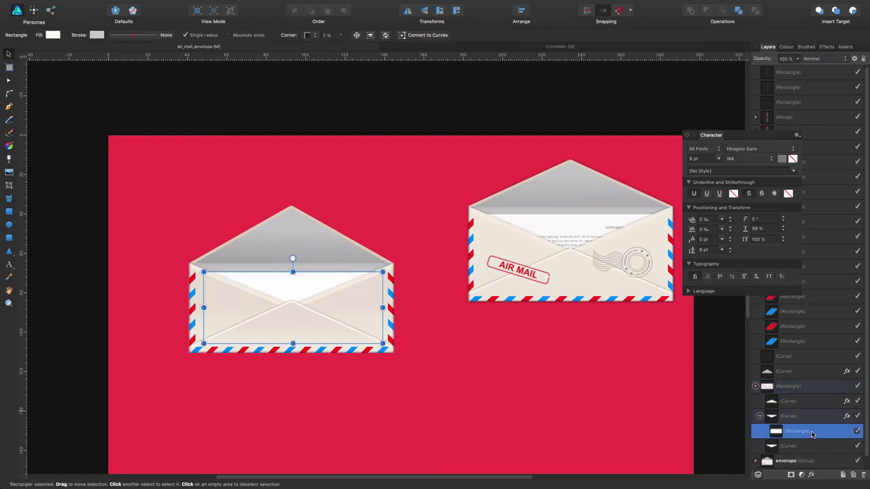
key(super+z)
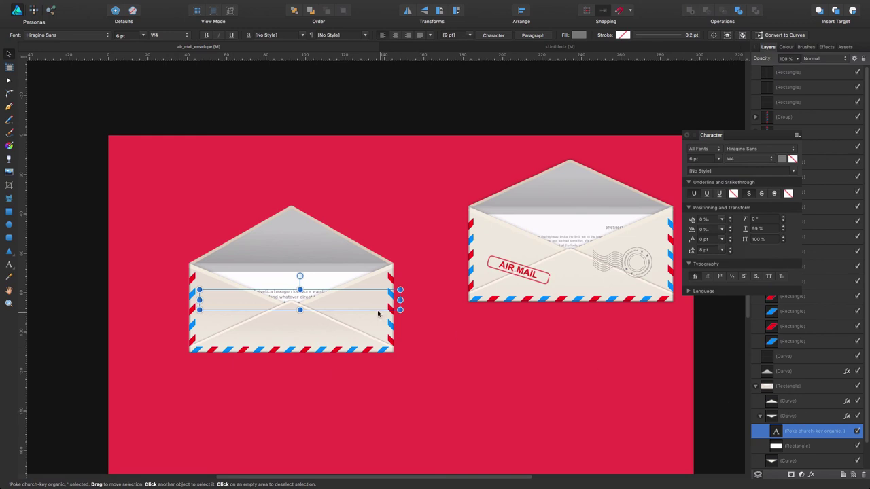
click(791, 418)
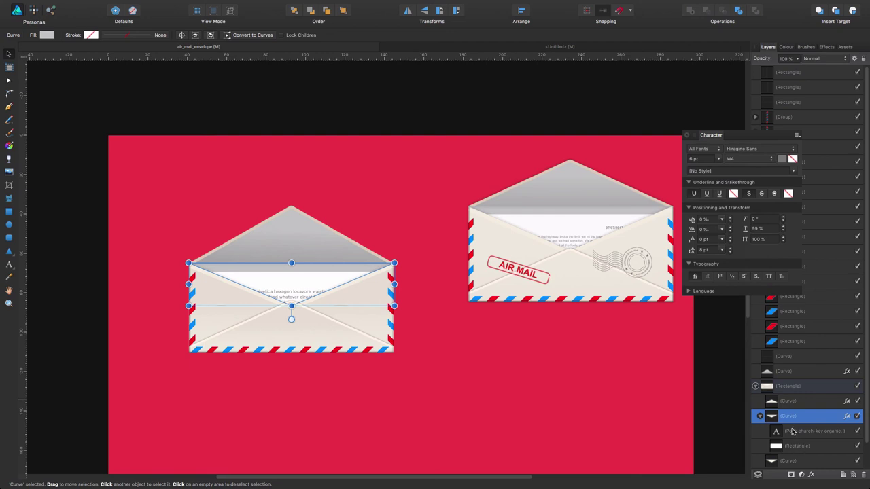
click(797, 447)
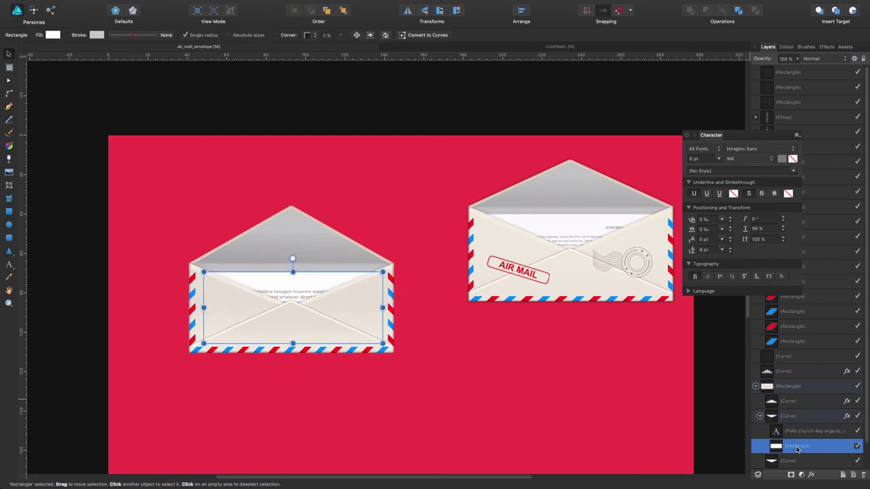
scroll(801, 402, down, 10)
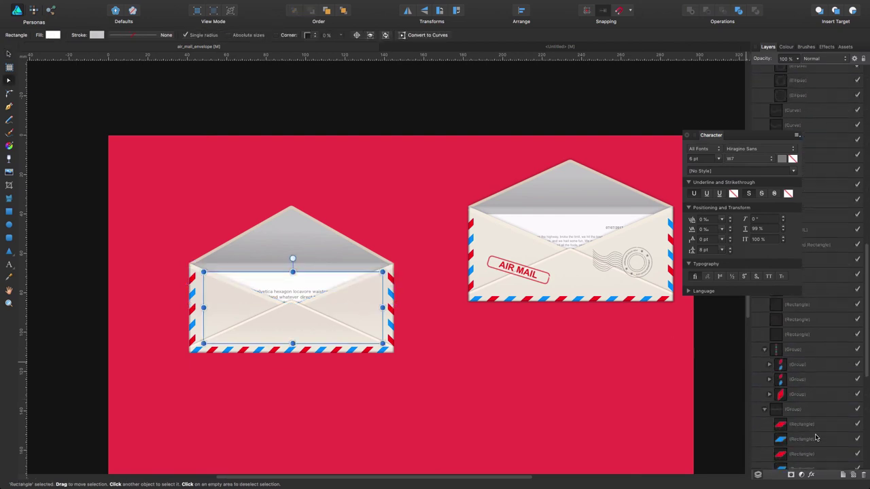
scroll(814, 405, down, 10)
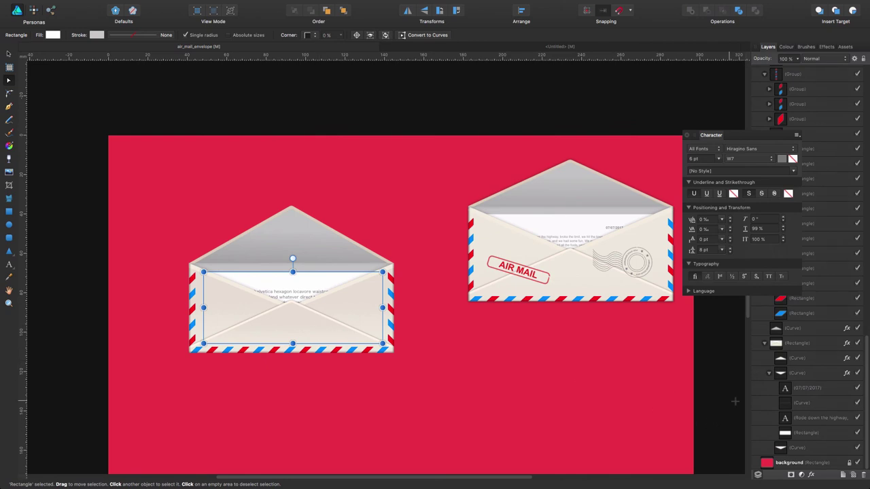
Close the Character panel, collapse the layer list and select the left letter text.
click(814, 417)
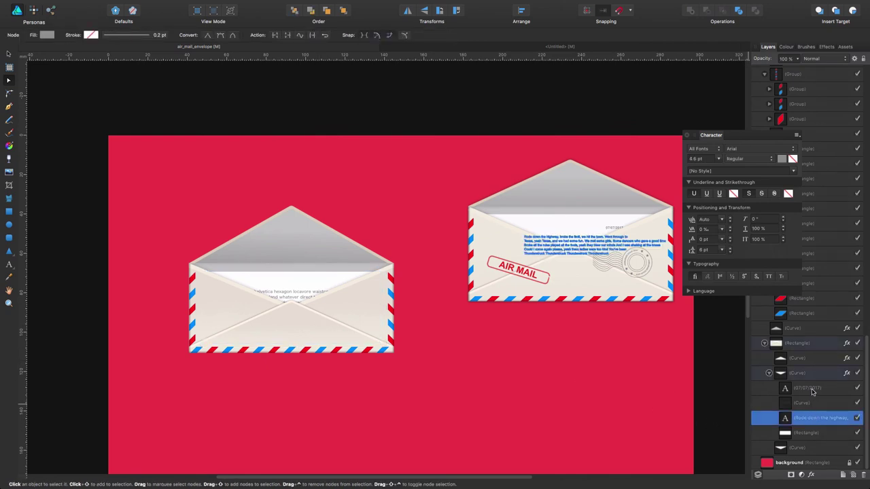
scroll(812, 377, up, 10)
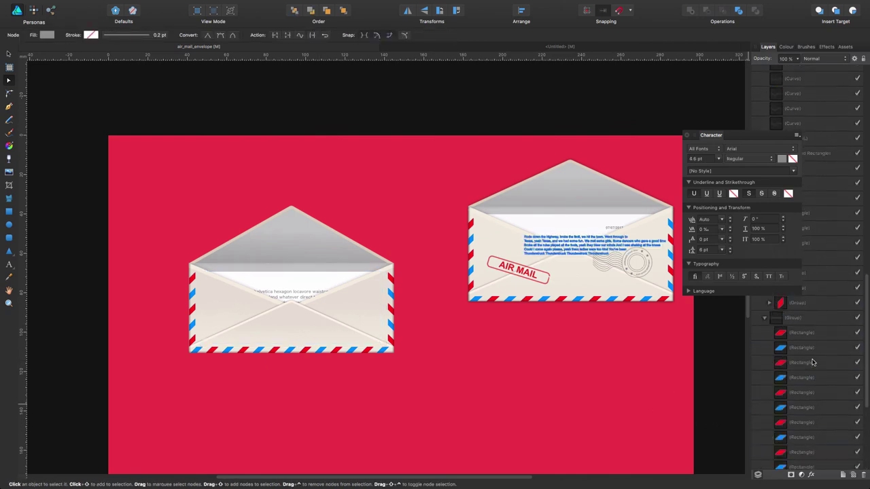
click(687, 136)
click(756, 258)
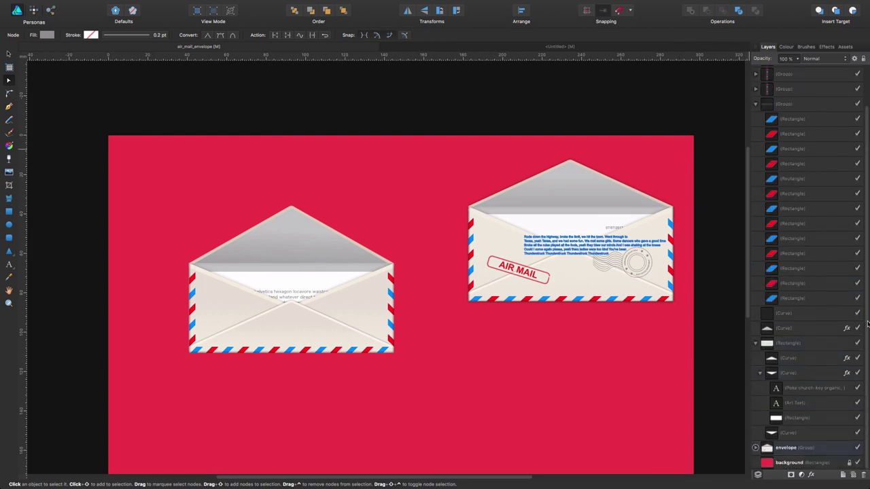
click(813, 400)
click(815, 388)
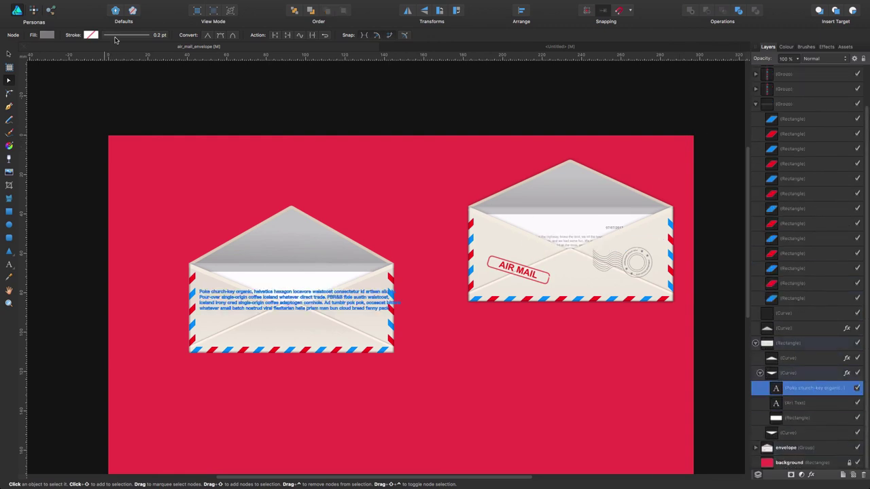
Set the letter text's font to Arial.
key(t)
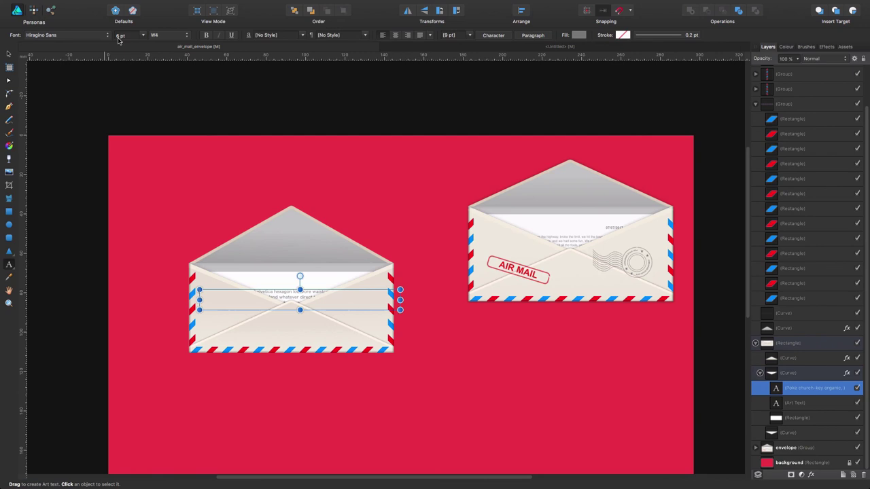
click(70, 35)
click(62, 64)
click(8, 54)
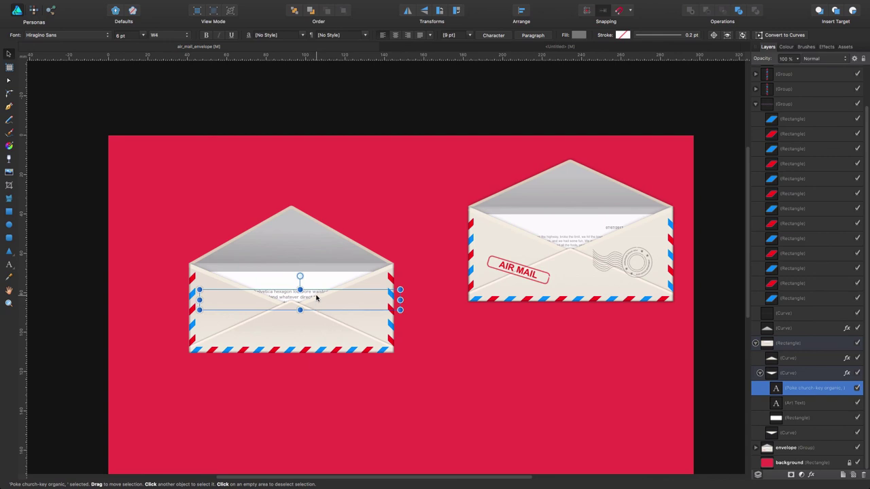
Create a new date text object on the left envelope.
click(10, 265)
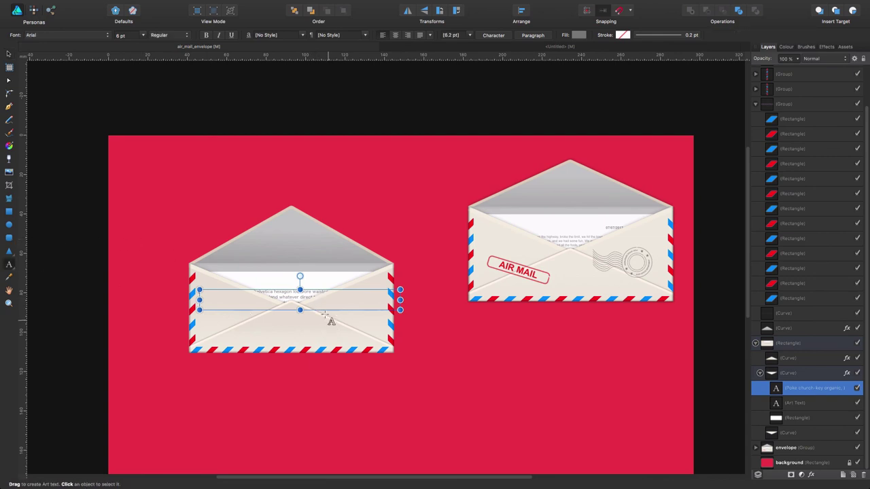
click(311, 283)
drag(311, 283, 332, 286)
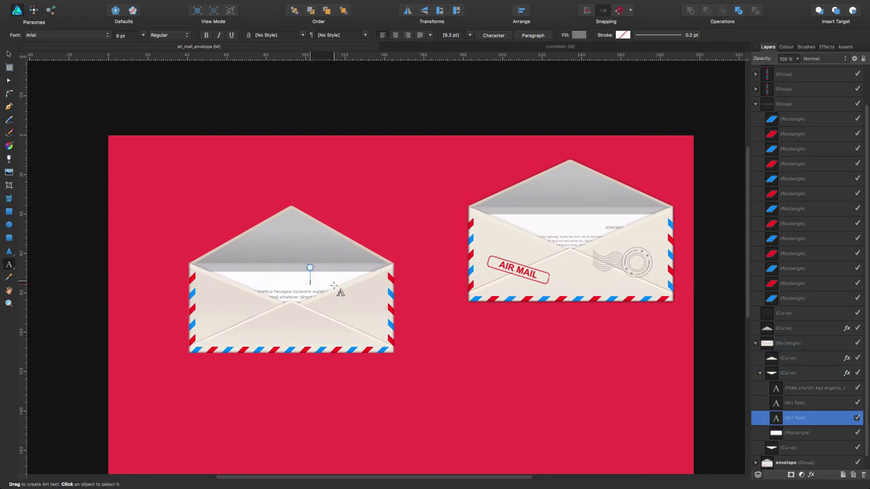
text(I)
Make the 07/07/2017 date Bold and nudge it two steps right.
key(super+a)
click(161, 35)
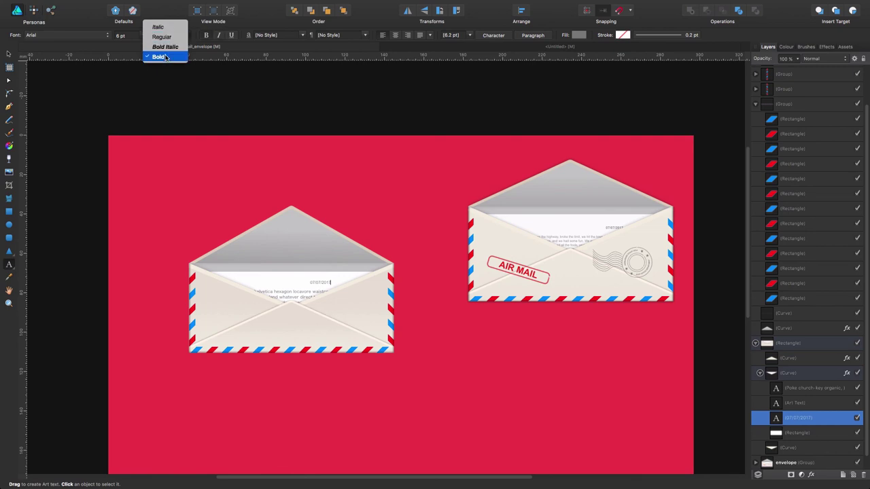
click(163, 57)
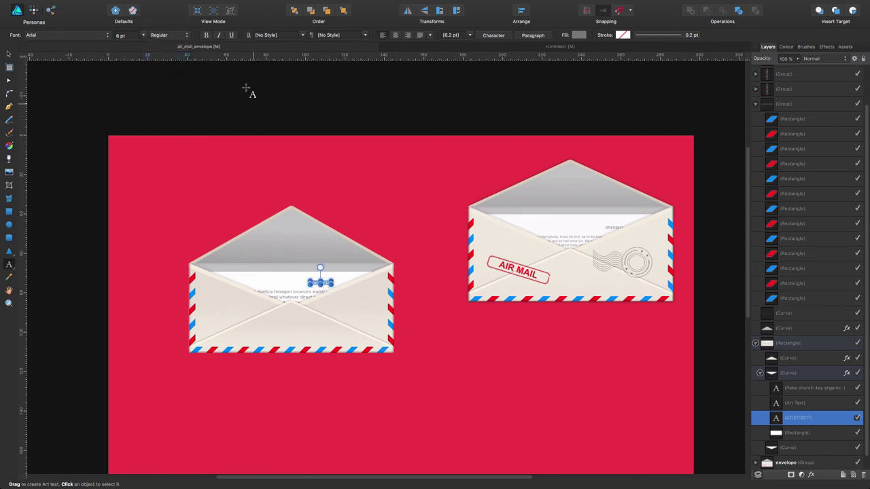
click(175, 34)
click(168, 57)
key(Right)
key(Right)
key(Right)
key(Right)
key(Right)
key(Right)
key(Right)
key(Right)
key(Right)
key(Right)
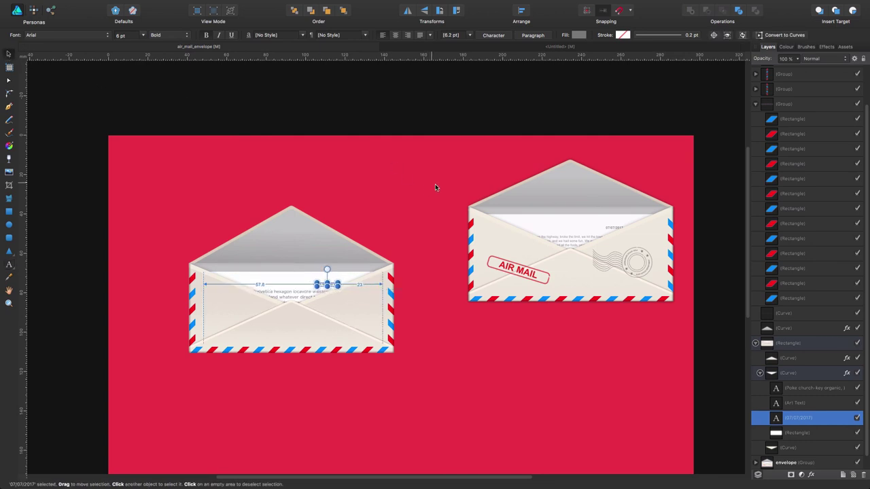
key(Right)
key(Right)
key(Right)
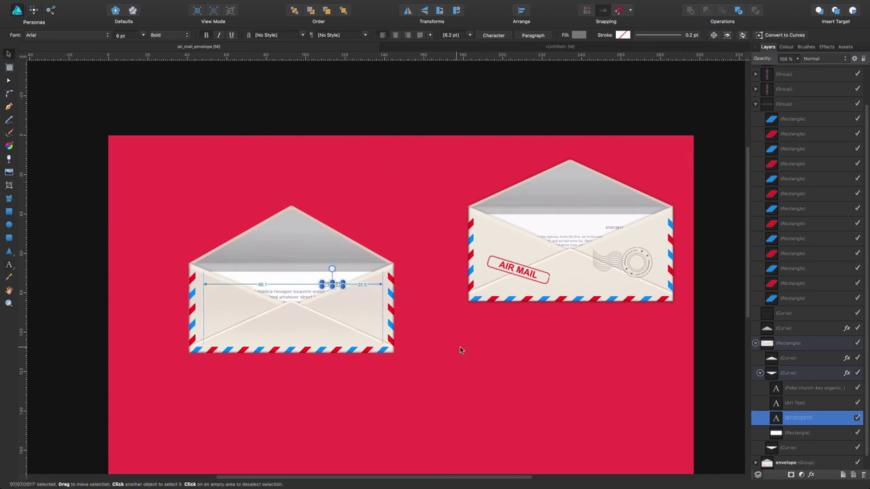
click(462, 350)
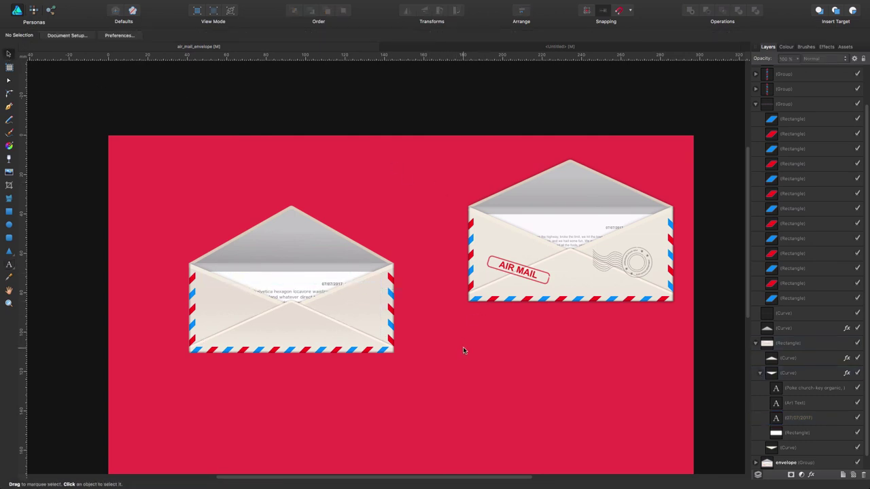
click(803, 417)
Nudge the body text up slightly and shrink the date to 5 pt.
click(517, 399)
click(808, 388)
key(Up)
key(Up)
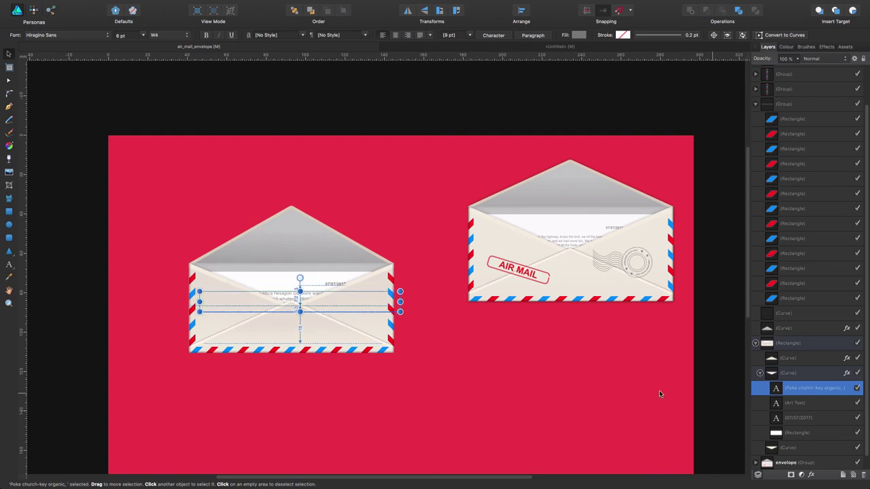
click(804, 419)
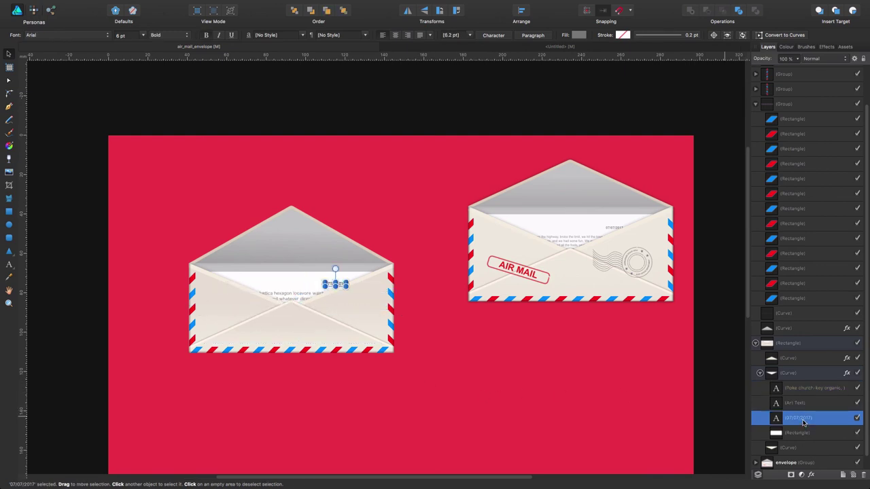
click(129, 35)
text(4)
key(Return)
click(418, 217)
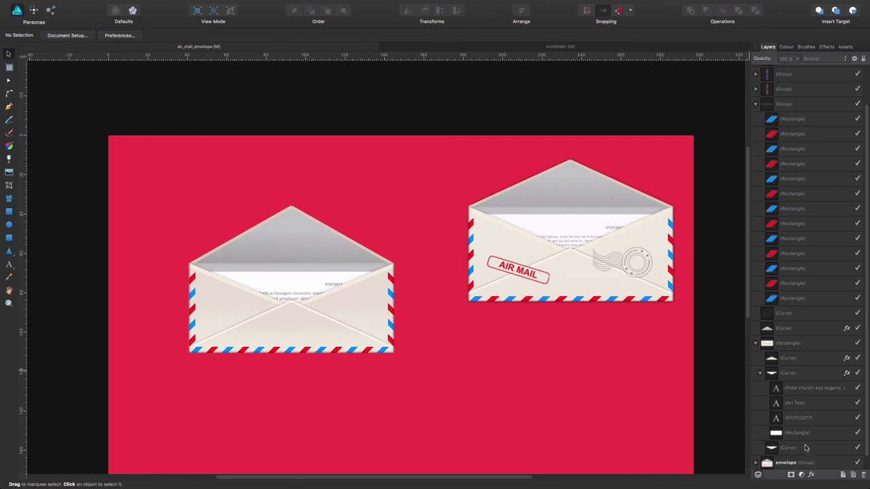
Pick a smaller font size for the letter's body text.
click(805, 386)
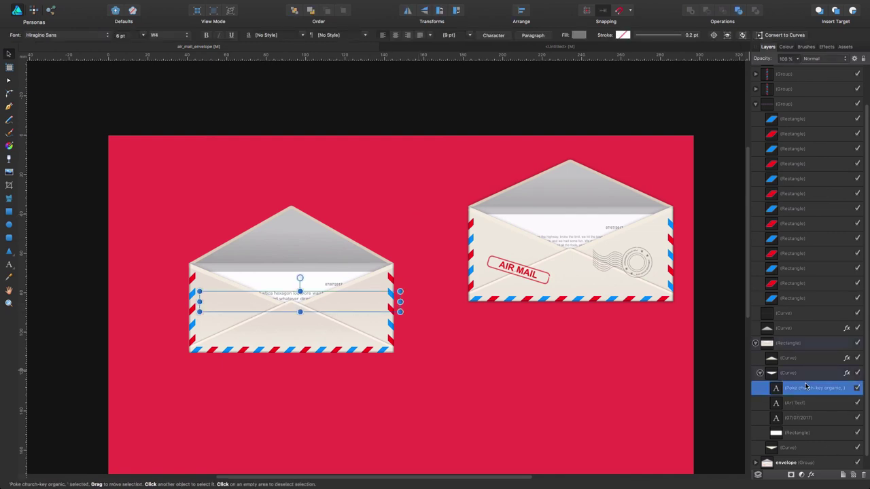
click(143, 35)
click(135, 46)
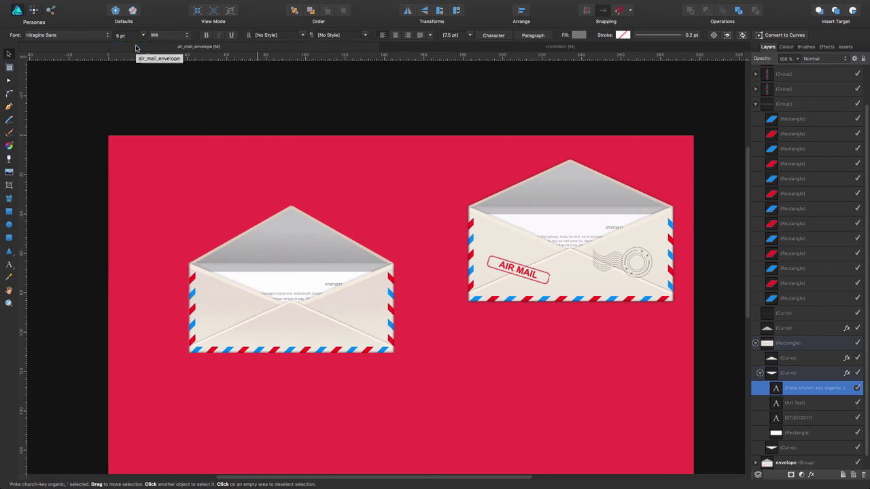
click(576, 388)
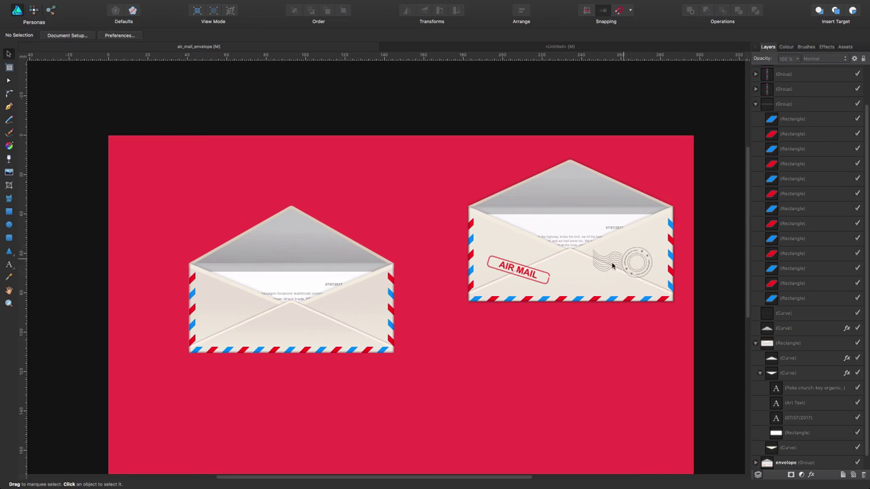
Zoom in on the right envelope's postmark.
key(z)
drag(615, 266, 425, 279)
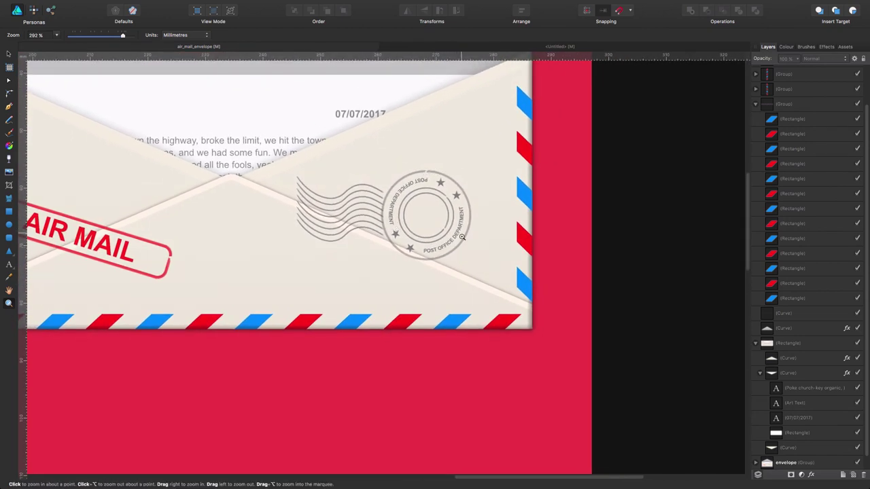
click(9, 53)
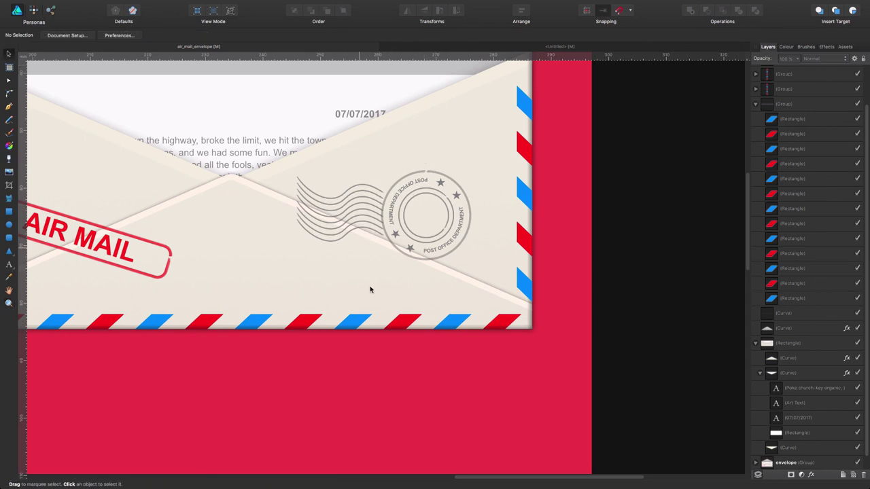
scroll(370, 289, down, 3)
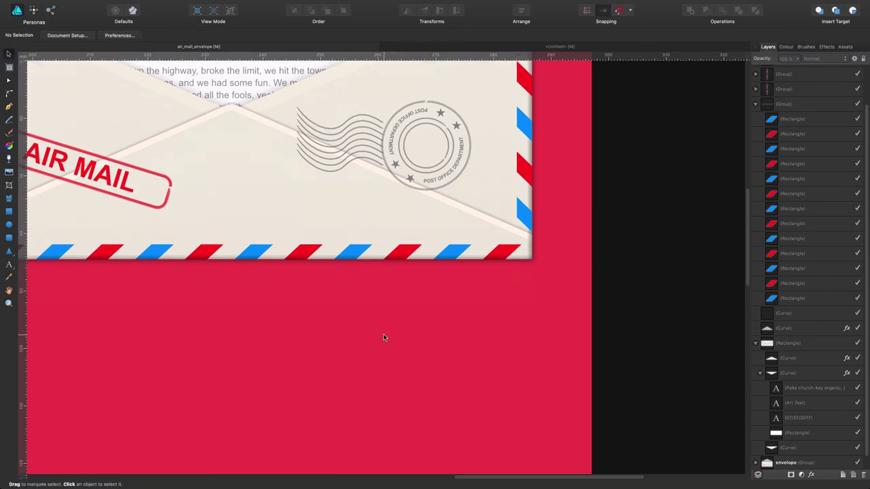
Set up the Ellipse Tool with no fill and mid-grey stroke, then list textured brushes.
click(9, 226)
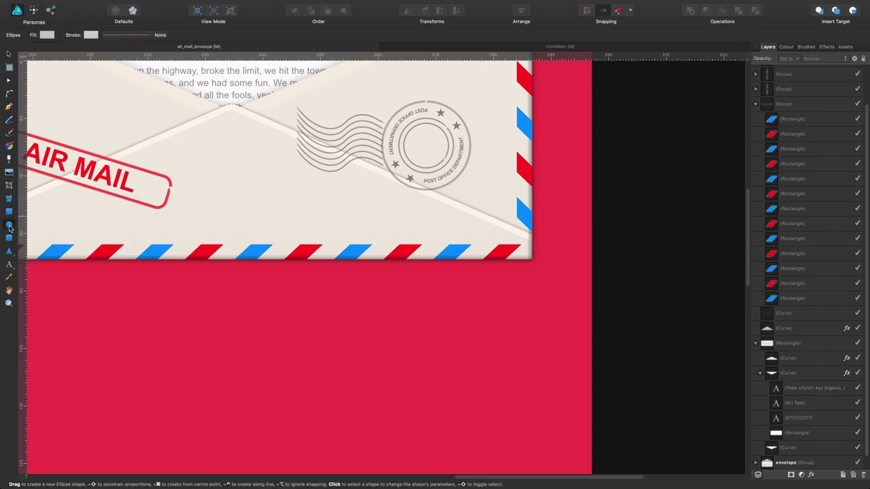
click(47, 35)
click(50, 46)
click(91, 35)
drag(138, 107, 135, 96)
click(9, 55)
click(806, 47)
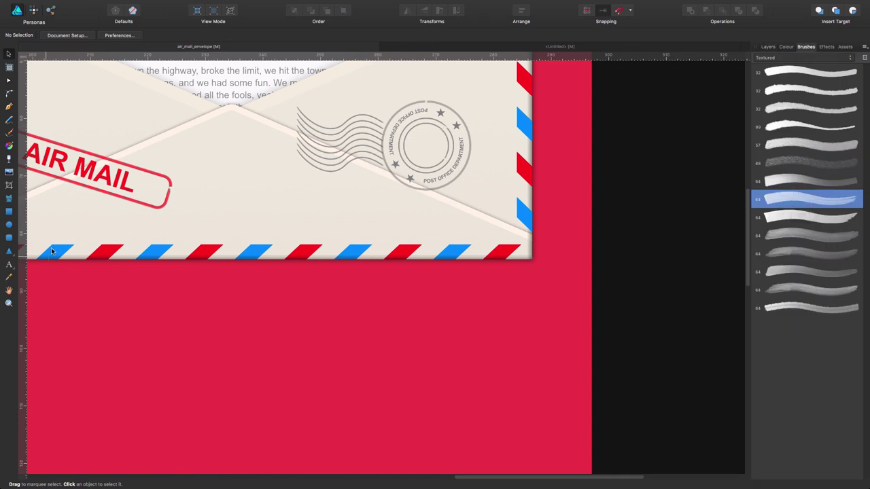
Draw a circle and move it beside the postmark with a thin grey outline.
click(9, 224)
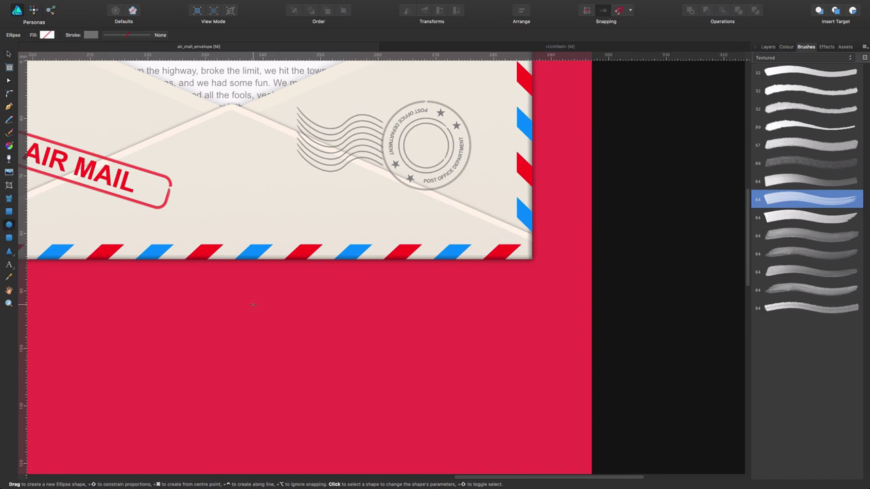
drag(254, 302, 342, 390)
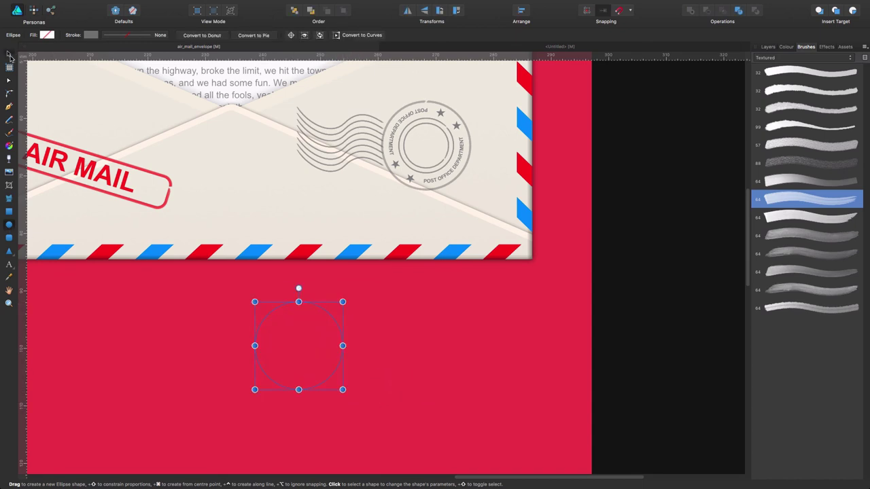
click(9, 54)
drag(329, 315, 266, 158)
click(147, 39)
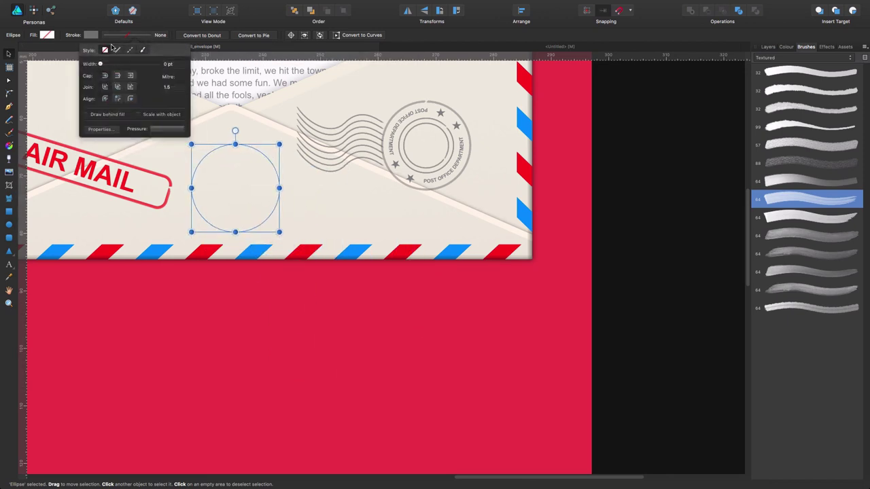
drag(100, 64, 109, 64)
Try several textured brushes on the circle's outline and thin its width.
click(808, 217)
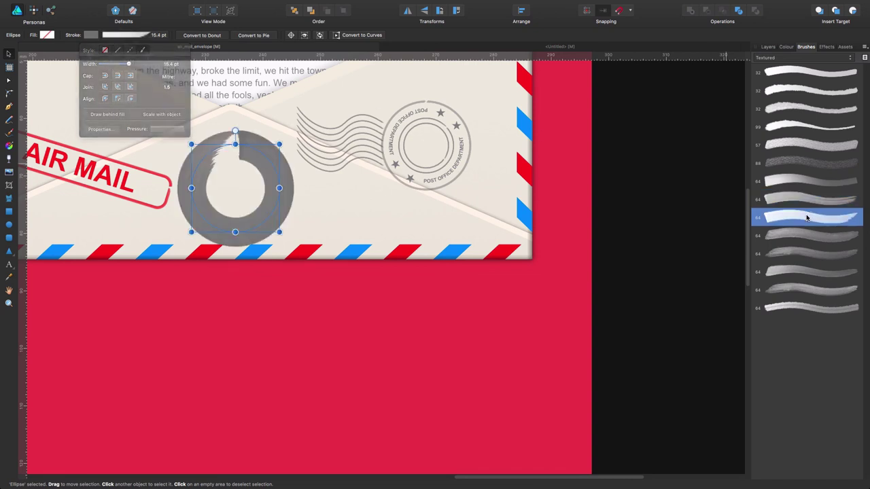
click(800, 198)
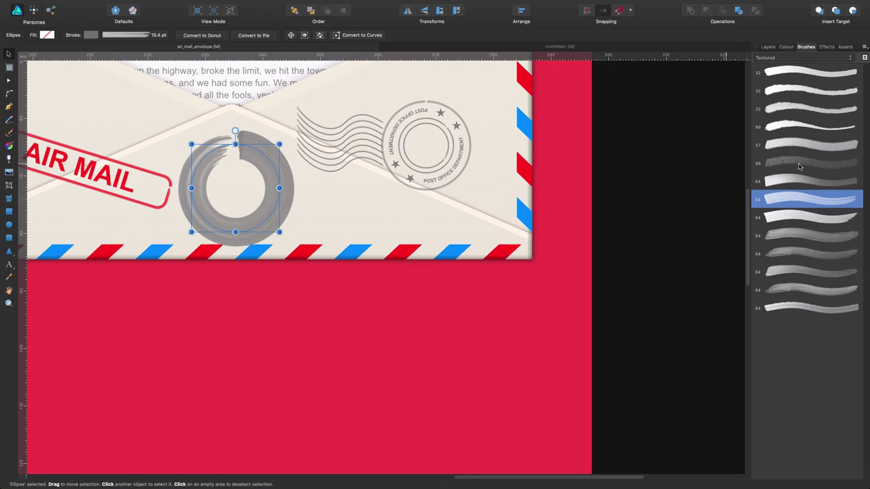
click(799, 164)
click(790, 181)
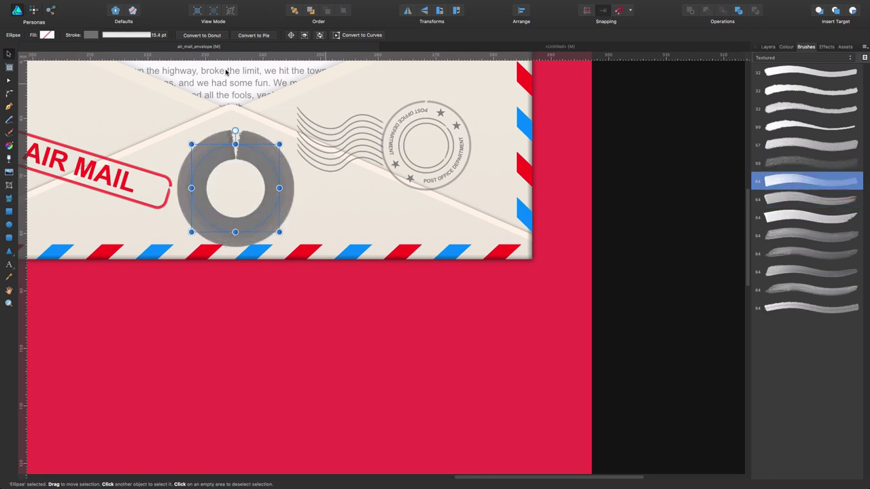
click(136, 34)
drag(130, 64, 115, 66)
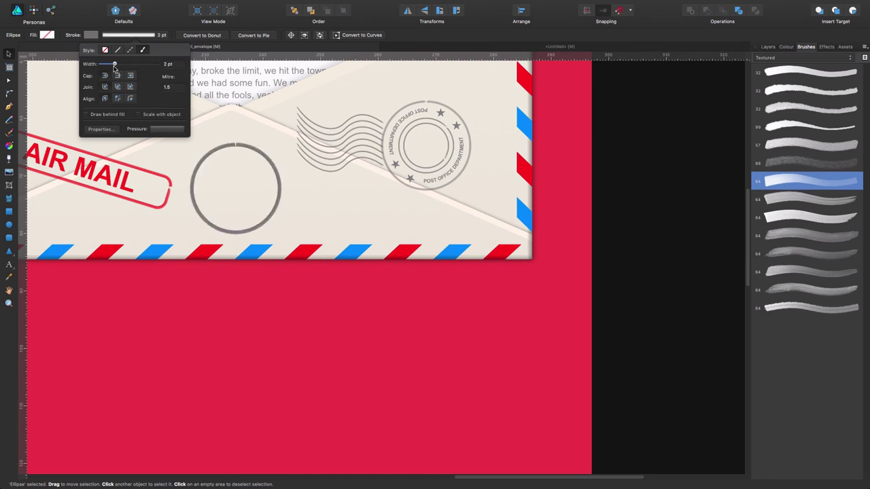
Settle on a grainy ring-like brush and thin the outline to about 2 pt.
click(803, 127)
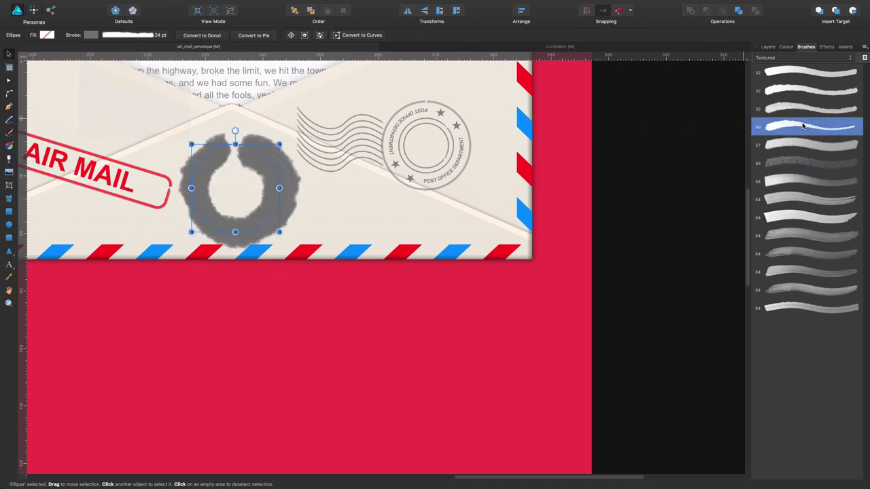
click(779, 162)
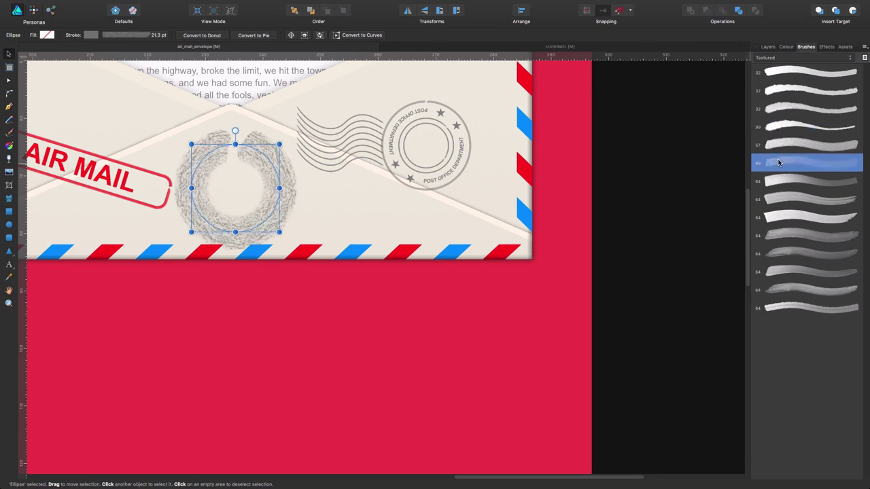
click(781, 180)
click(794, 291)
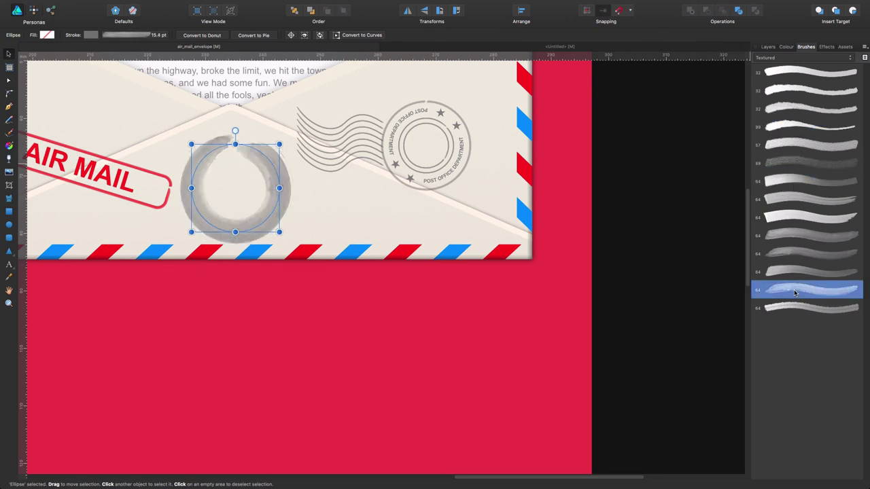
click(141, 35)
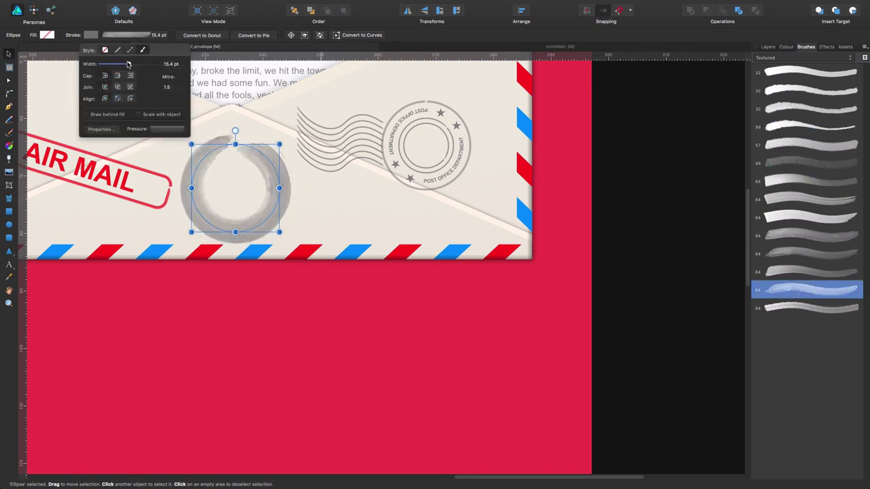
mouse_move(128, 64)
mouse_down()
mouse_move(106, 68)
mouse_move(115, 65)
mouse_up()
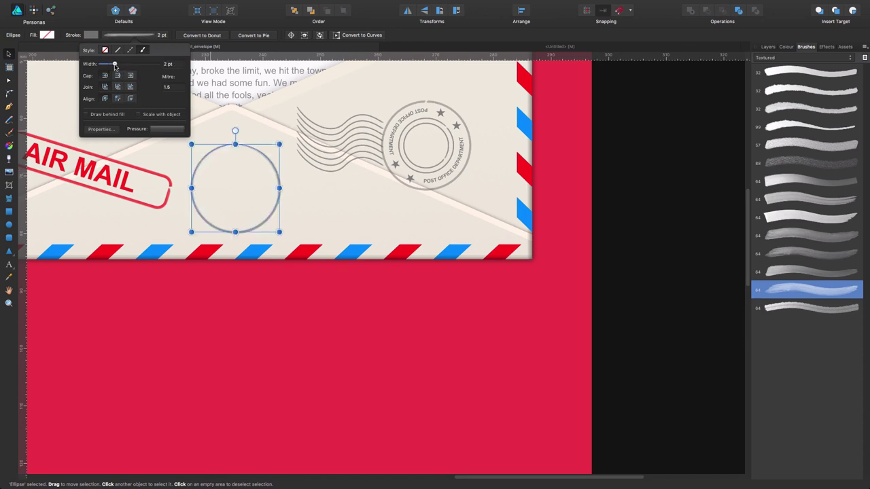
click(322, 197)
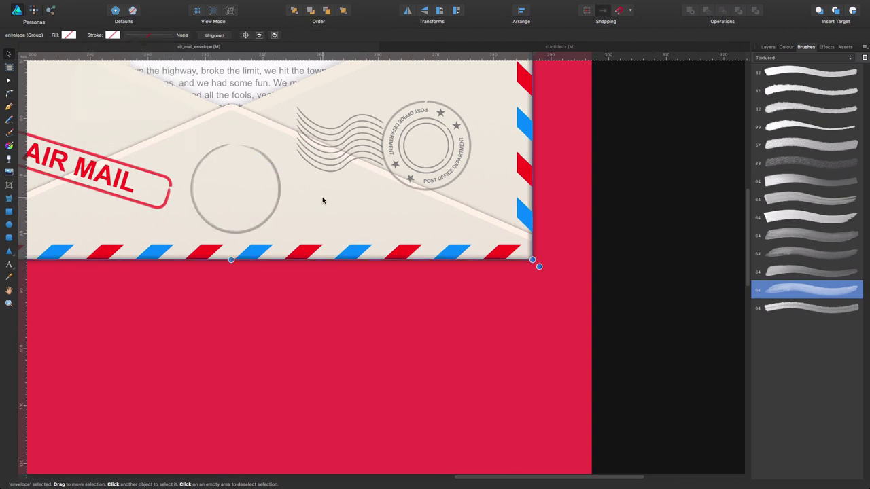
Try shrinking the textured ring slightly, then undo the resize.
click(264, 158)
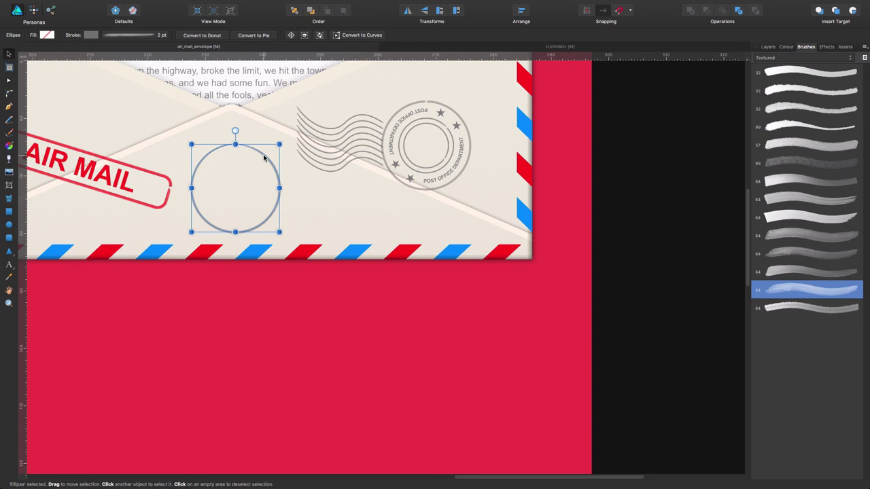
drag(277, 141, 257, 167)
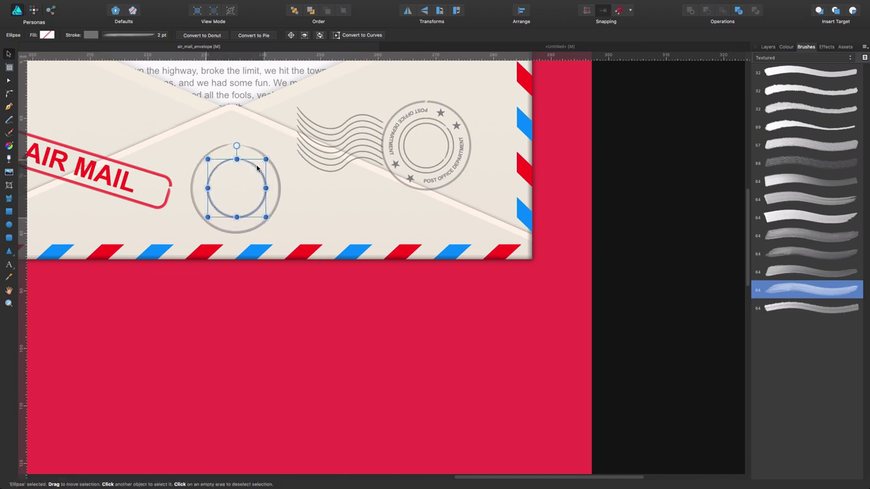
key(ctrl+z)
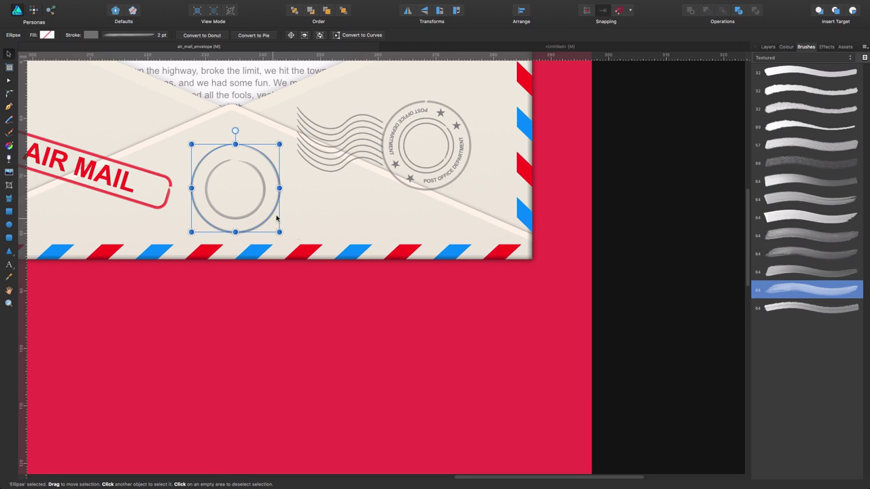
Rotate the stamp's inner circle with its rotation handle.
click(322, 307)
click(265, 189)
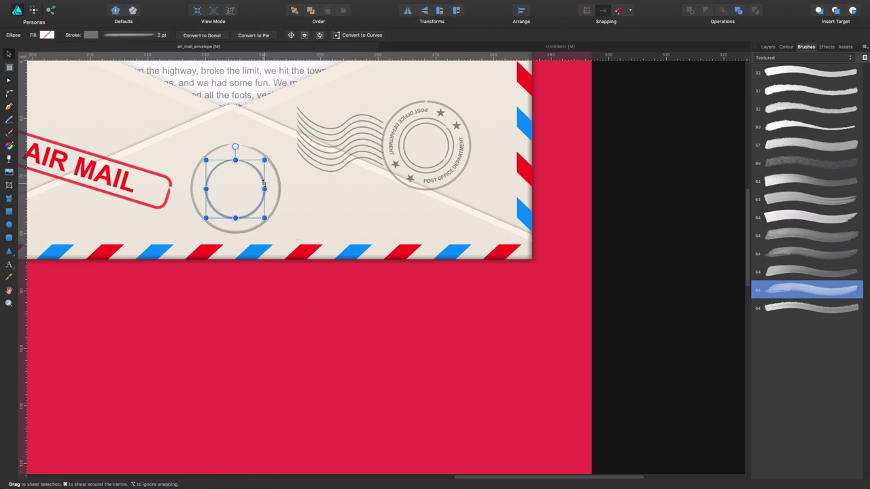
drag(240, 144, 299, 176)
click(304, 318)
Set the inner circle's stroke width to 1.5 pt and shrink it slightly.
click(259, 214)
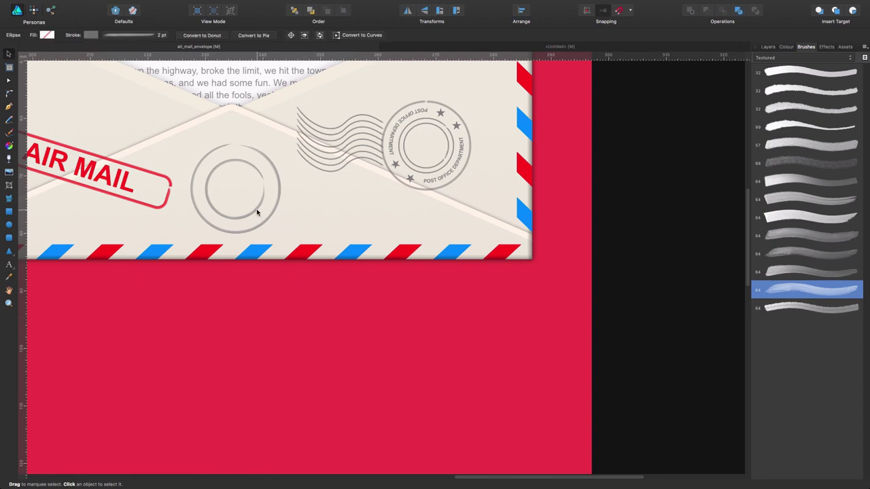
click(162, 36)
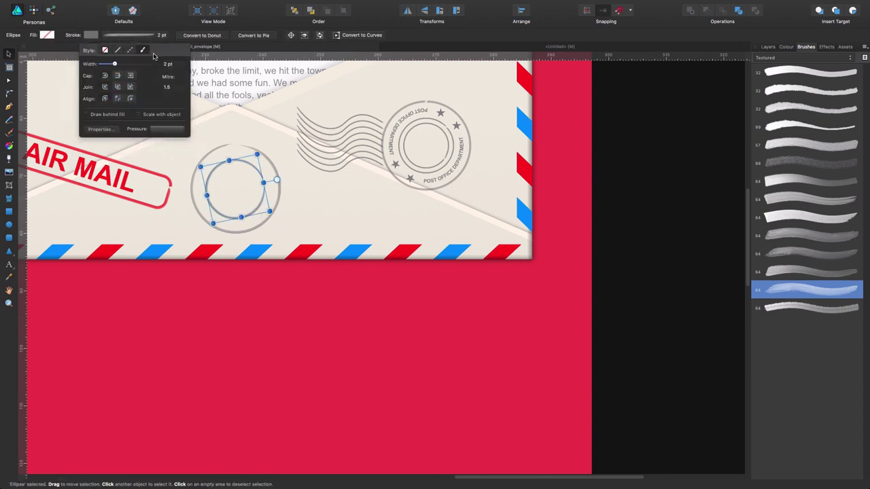
drag(115, 65, 113, 65)
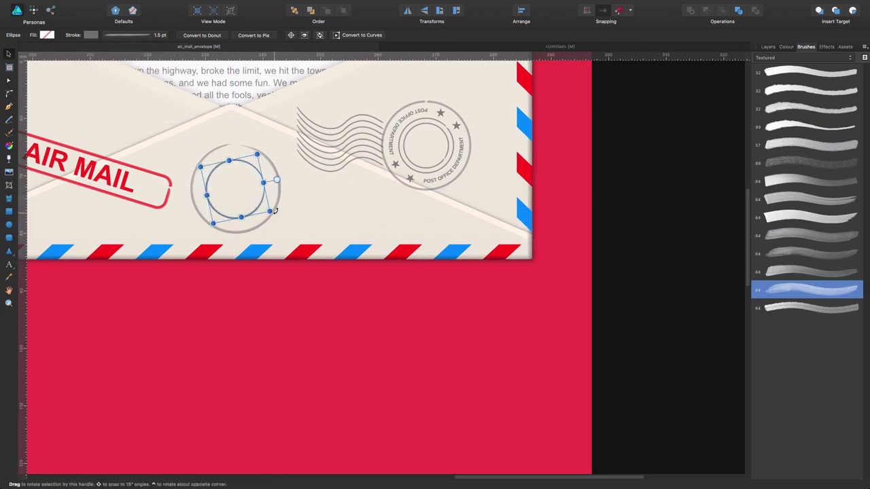
drag(269, 212, 249, 206)
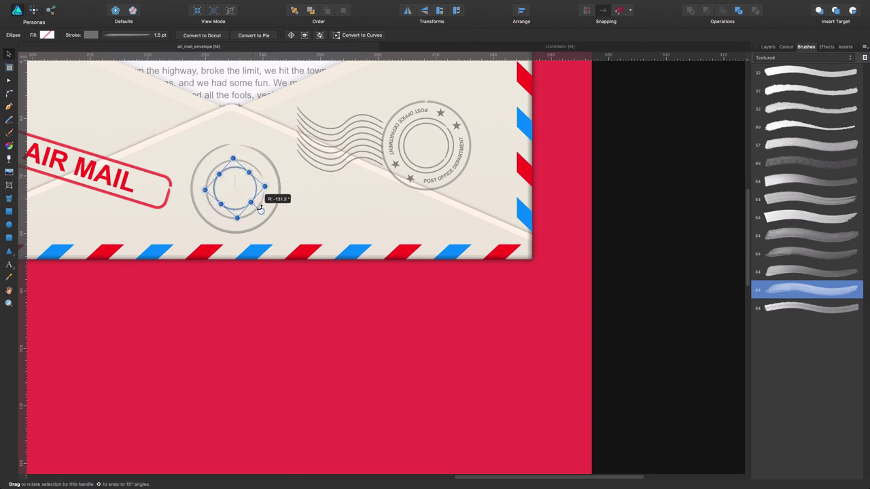
Align the three stamp rings to centre and middle, group them with Cmd+G, and nudge the group right.
shift+click(261, 204)
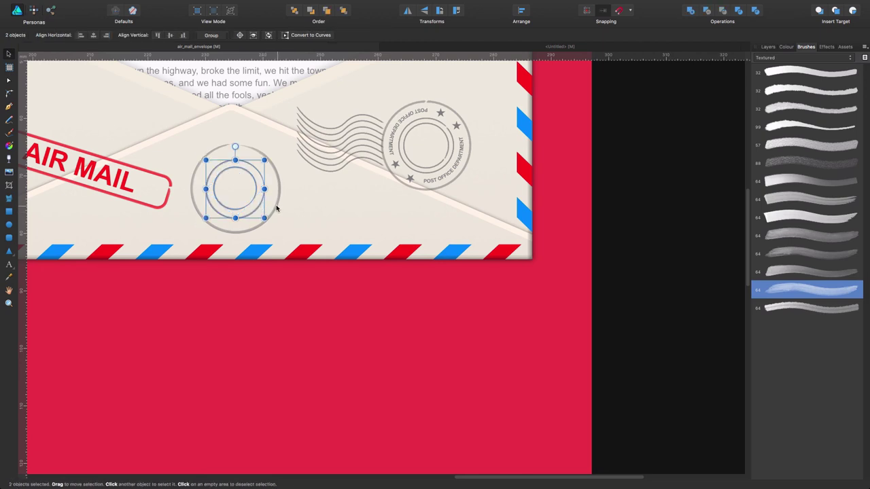
shift+click(277, 208)
click(521, 11)
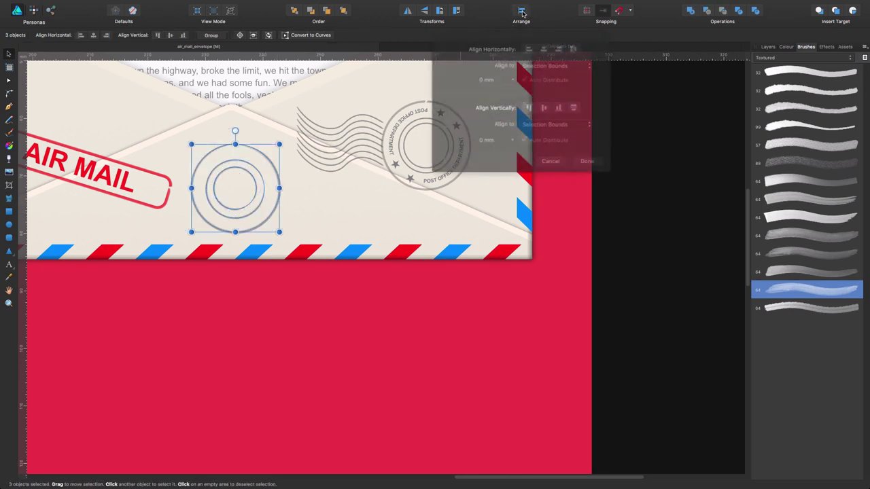
click(540, 45)
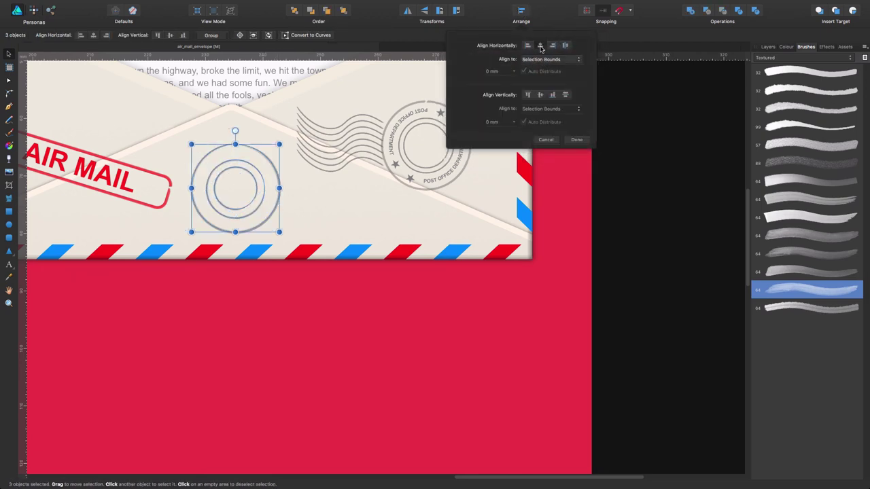
click(541, 95)
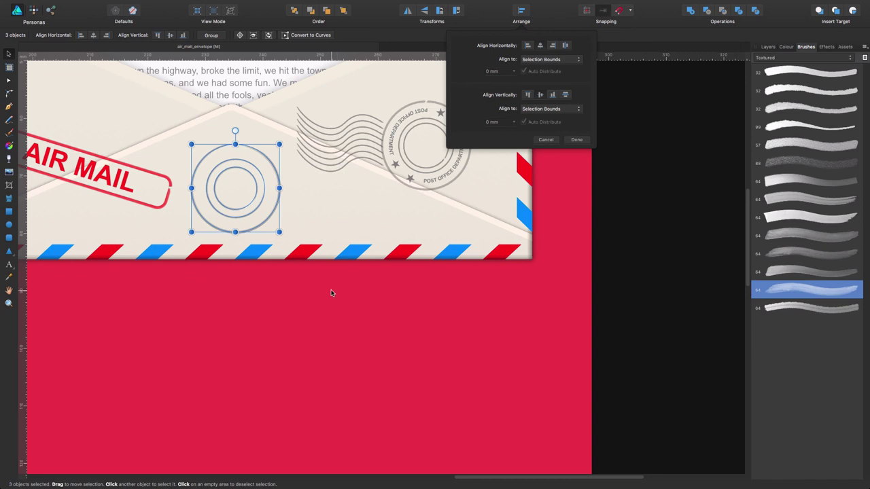
key(super+g)
drag(229, 159, 240, 173)
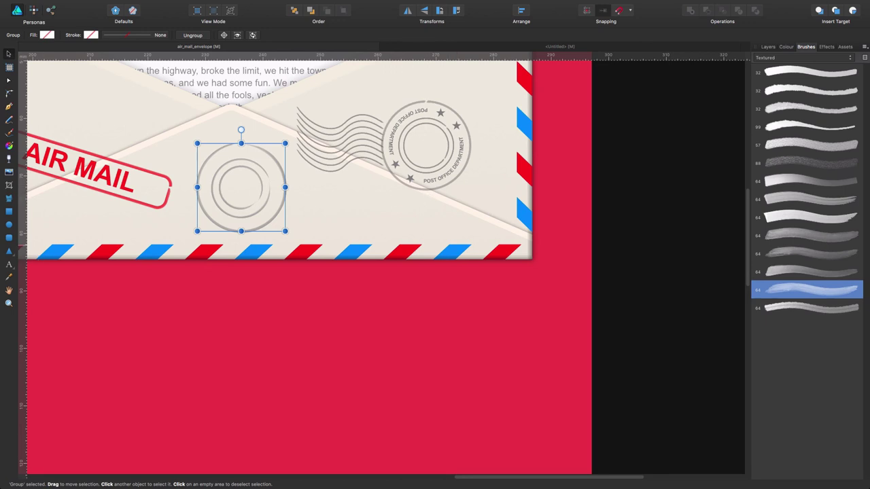
Draw a new circle with the Ellipse Tool and move it onto the left stamp.
click(9, 225)
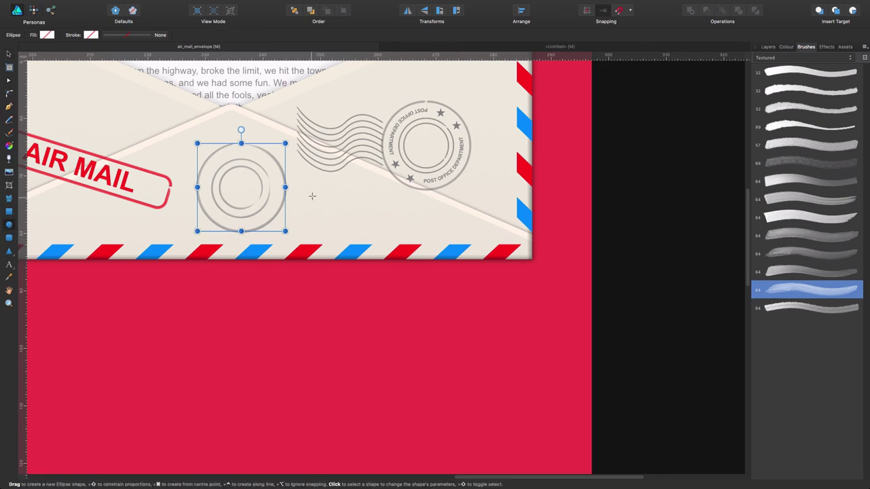
mouse_move(325, 167)
mouse_down()
mouse_move(401, 241)
mouse_move(394, 235)
mouse_up()
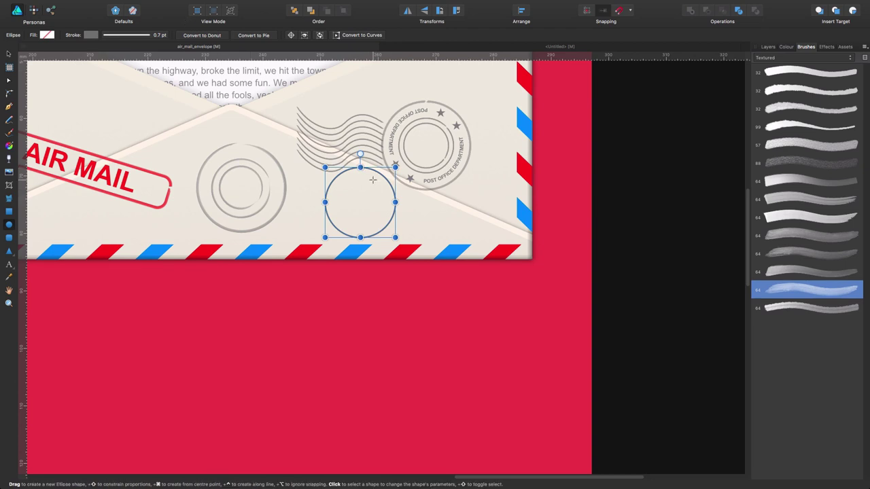
mouse_move(380, 175)
mouse_down()
mouse_move(262, 162)
mouse_move(284, 148)
mouse_move(268, 166)
mouse_move(261, 160)
mouse_up()
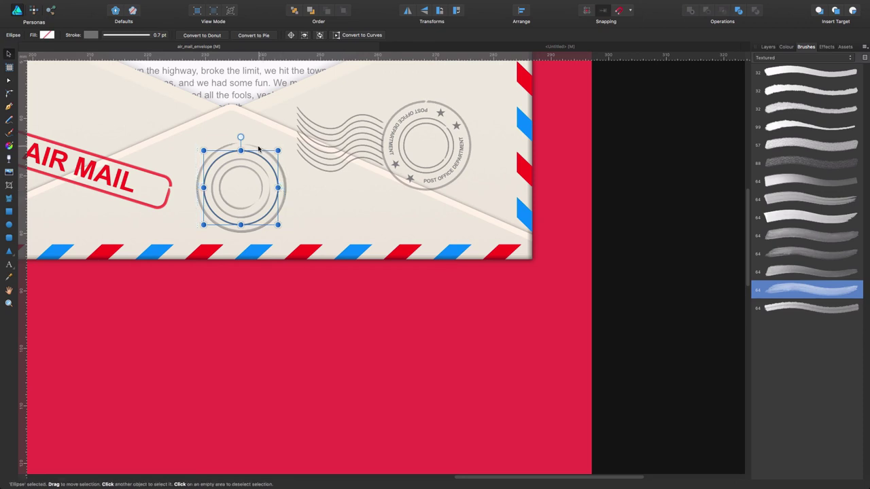
Centre the new circle horizontally on the stamp rings, then reselect it alone.
shift+click(256, 150)
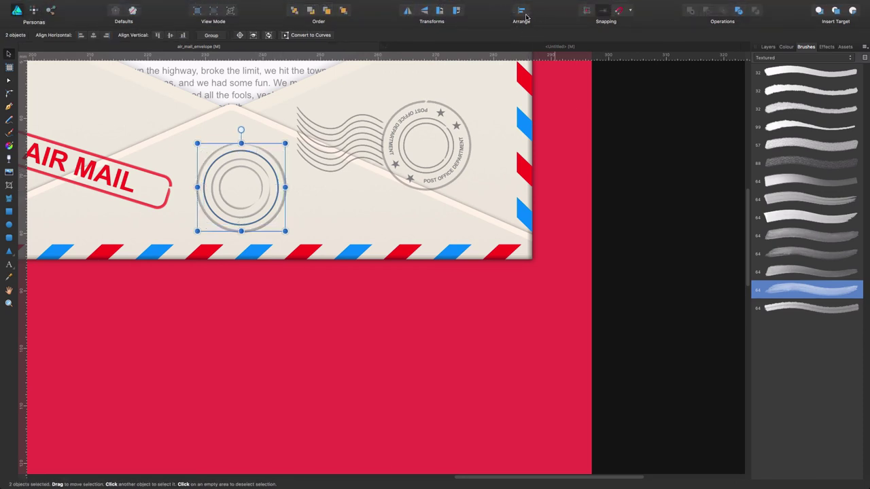
click(522, 12)
click(539, 46)
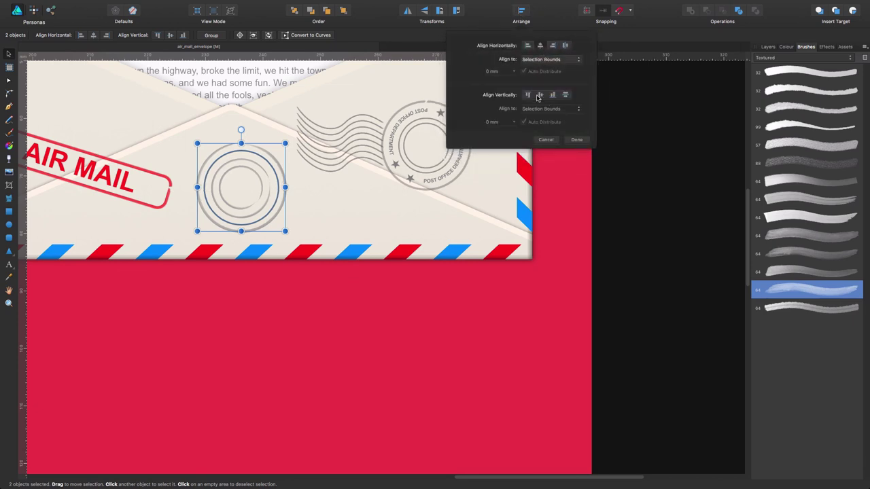
click(326, 305)
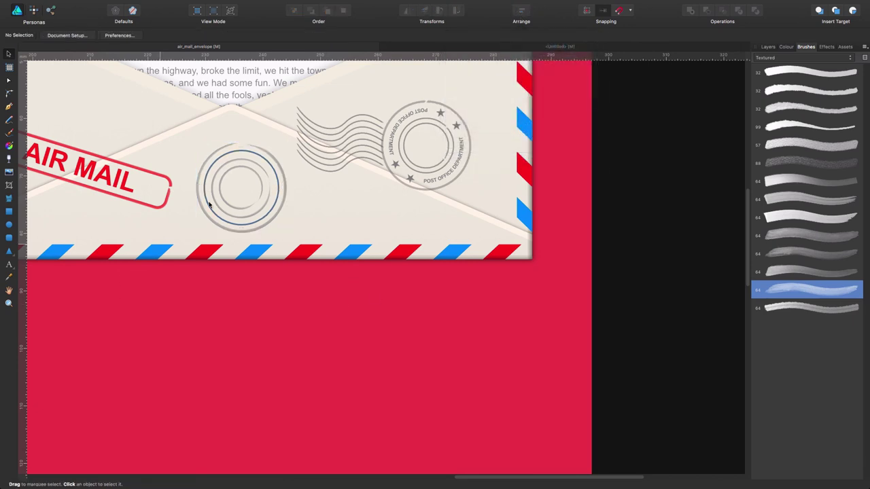
click(239, 156)
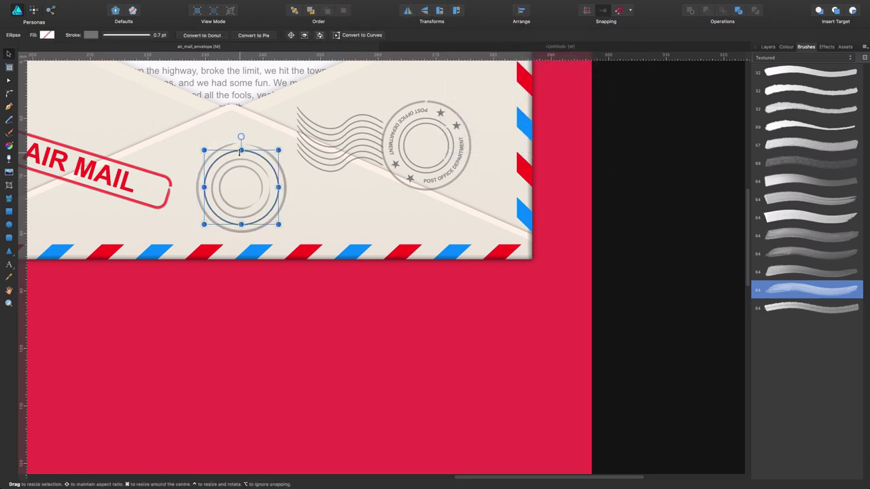
Type POST OFFICE DEPARTMENT as artistic text along the new circle's path.
click(9, 267)
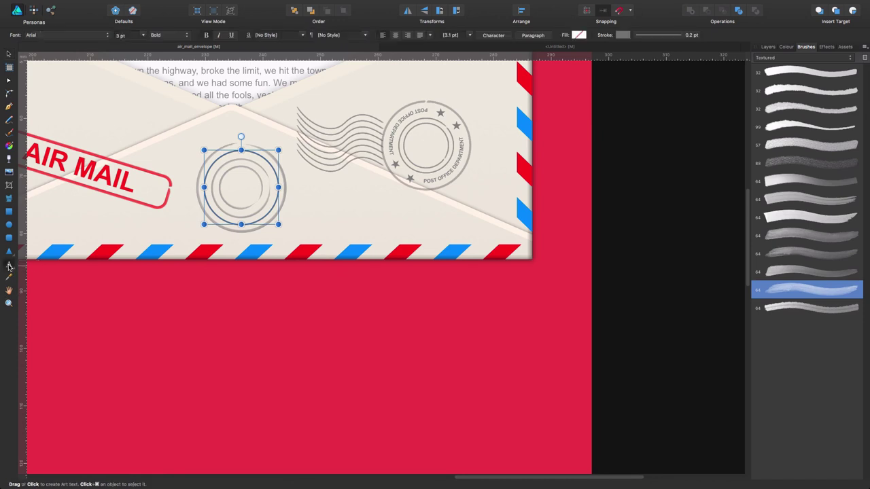
click(213, 171)
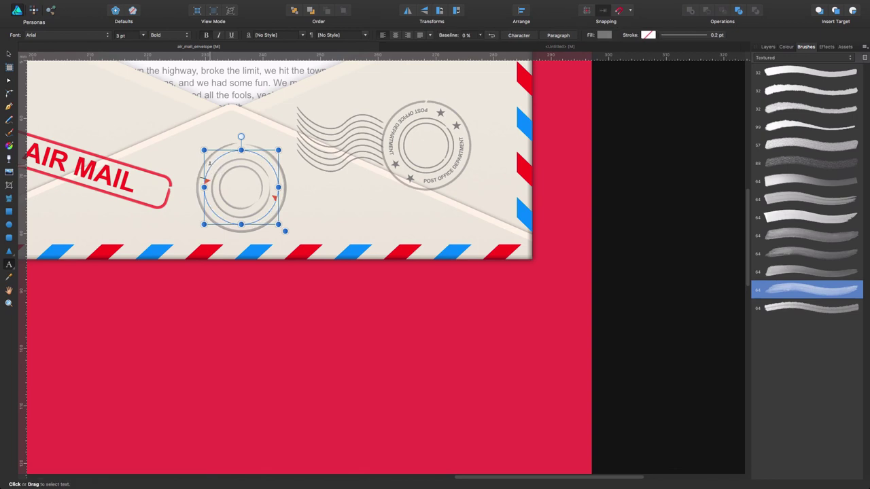
text(POST OFFICE D)
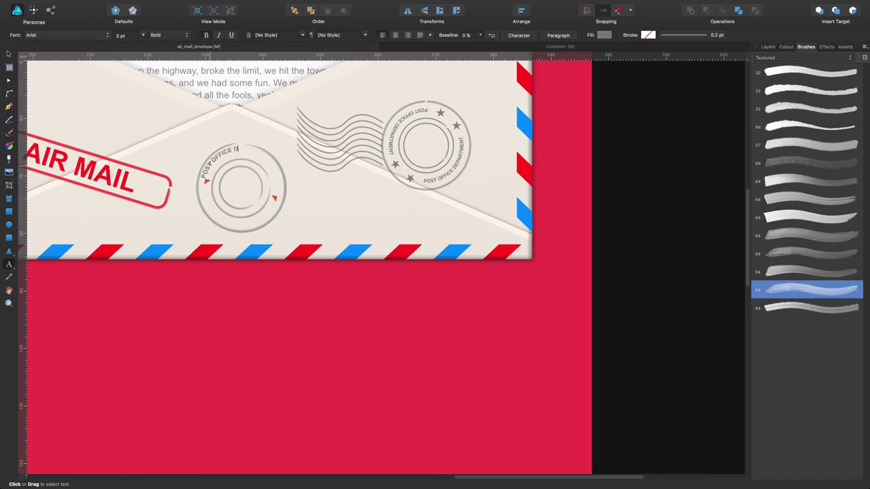
text(RTMENT)
key(Escape)
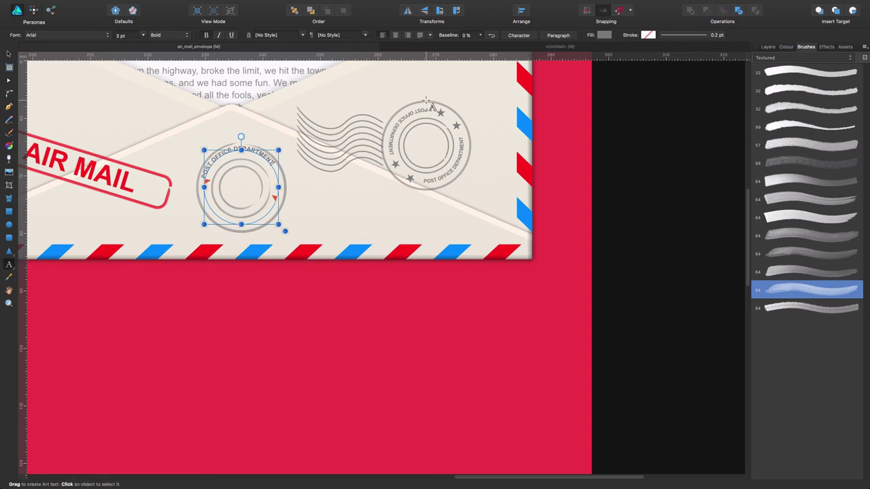
Reverse the curved text's path and rotate it about 46° counter-clockwise.
key(Escape)
key(ctrl+z)
key(ctrl+a)
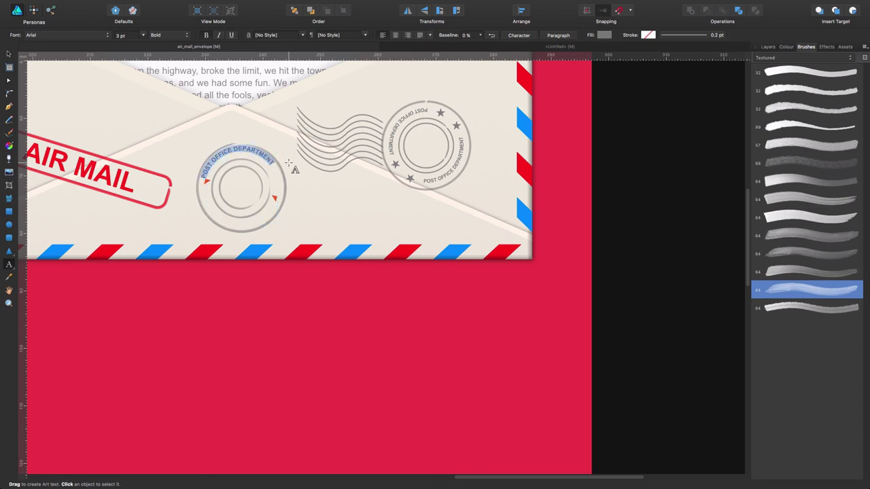
click(246, 150)
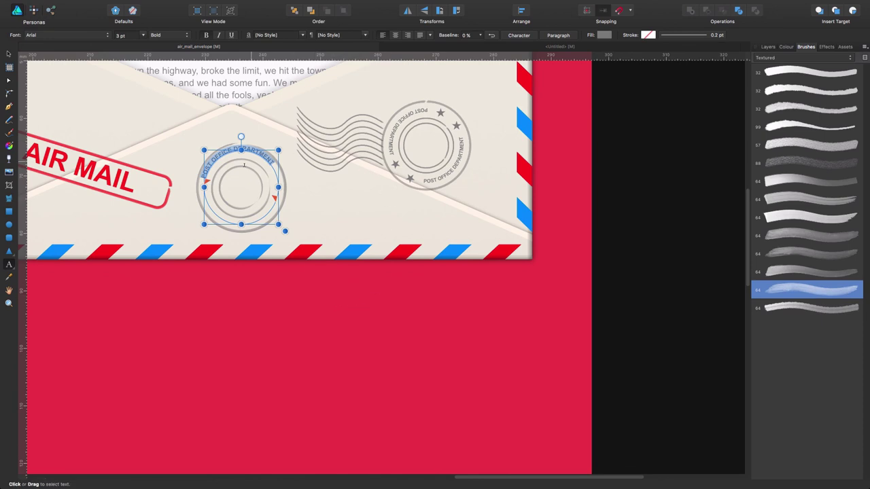
click(491, 37)
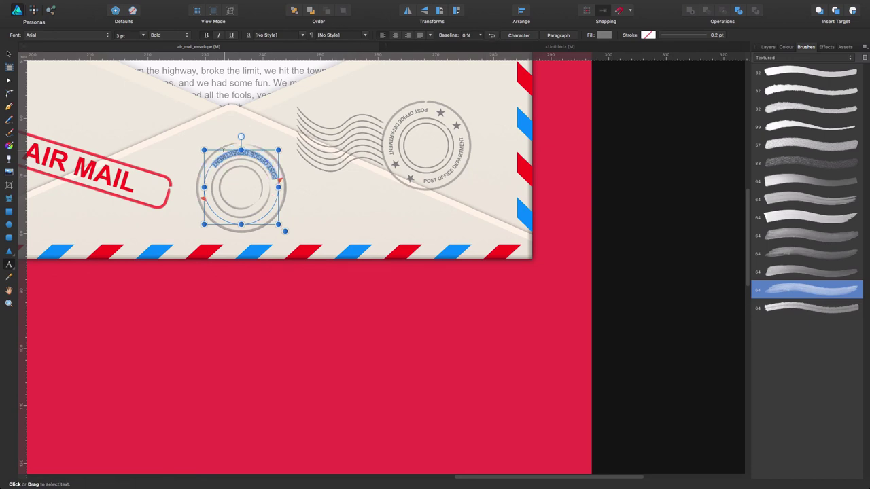
drag(241, 136, 202, 148)
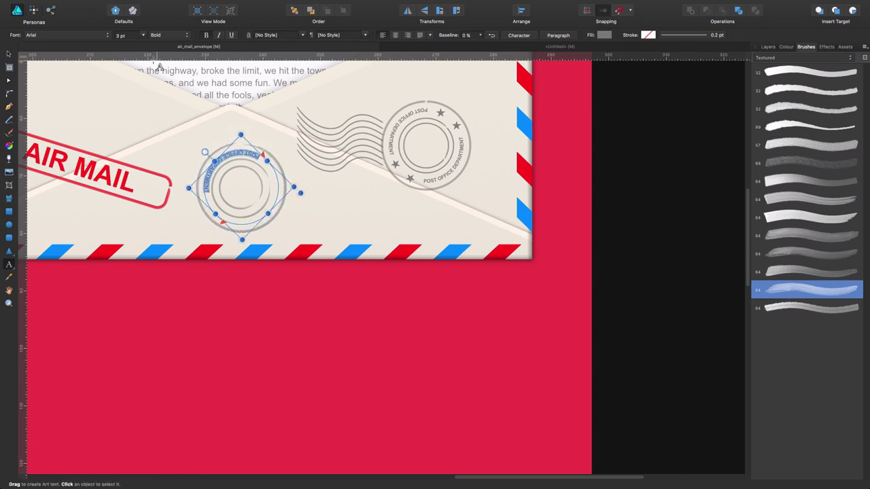
Set the curved stamp text's font size to 3 pt.
click(122, 35)
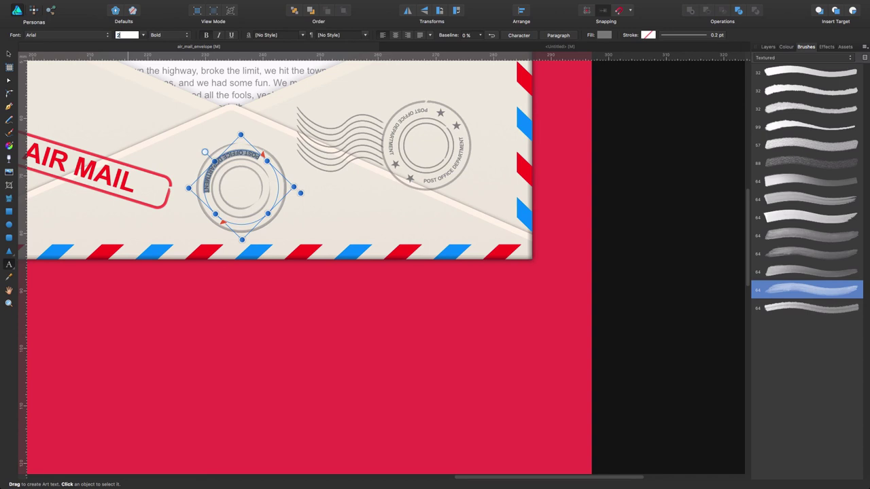
key(Return)
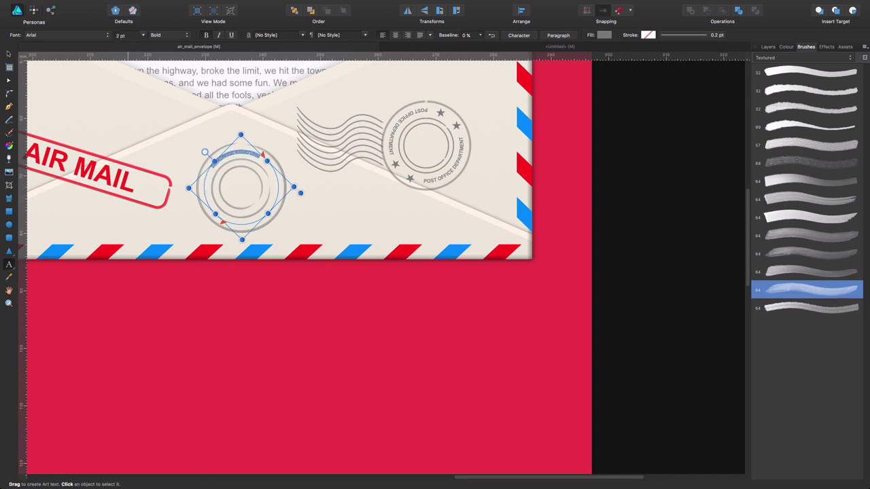
click(122, 36)
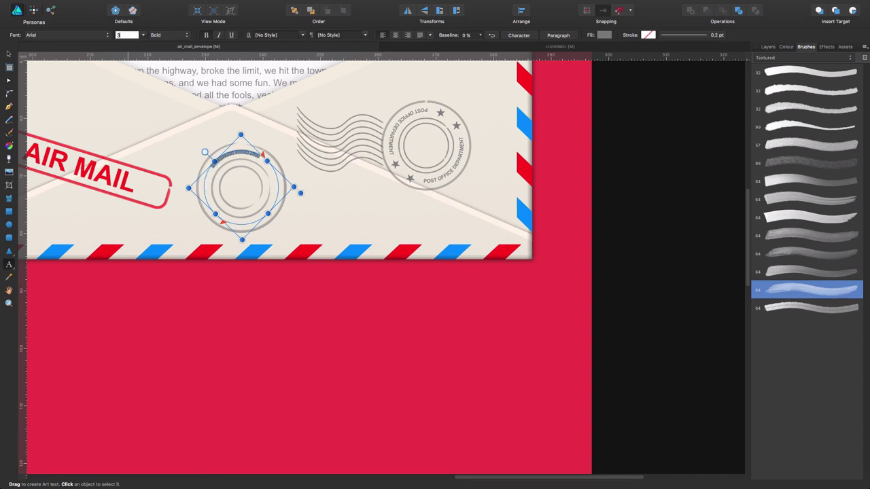
text(3)
key(Return)
click(9, 54)
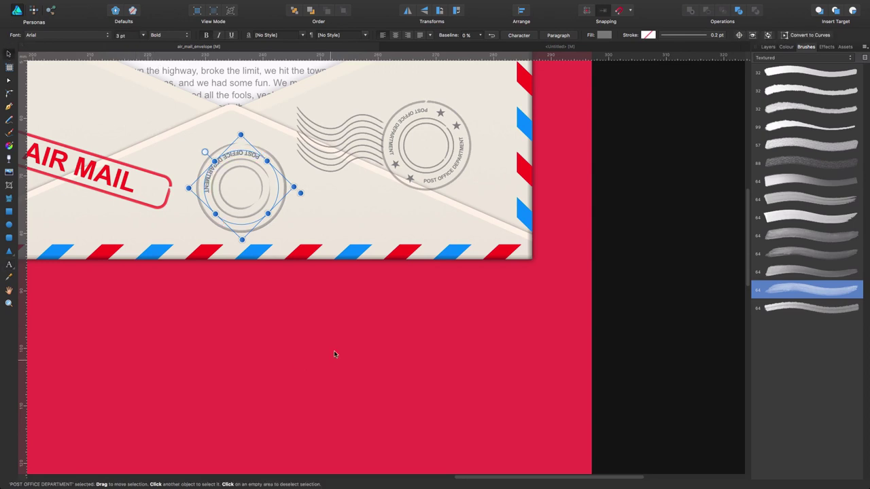
click(333, 354)
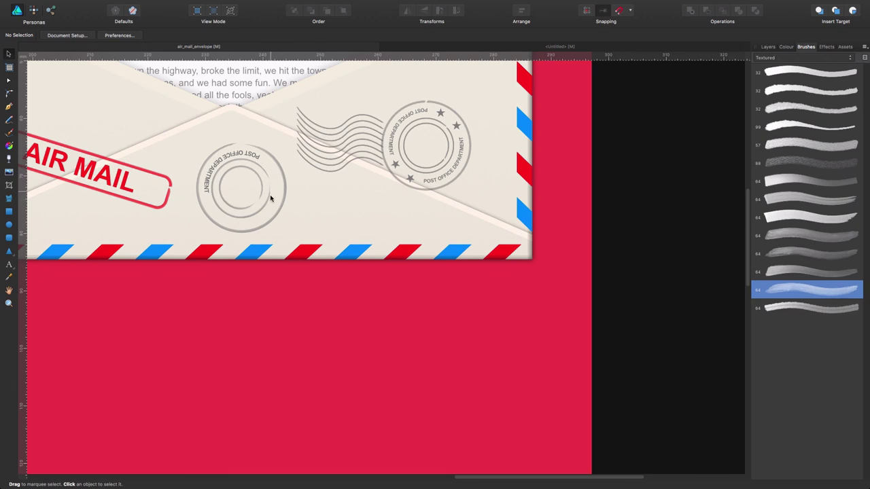
Rotate the POST OFFICE DEPARTMENT text around the ring to about -130°.
click(231, 156)
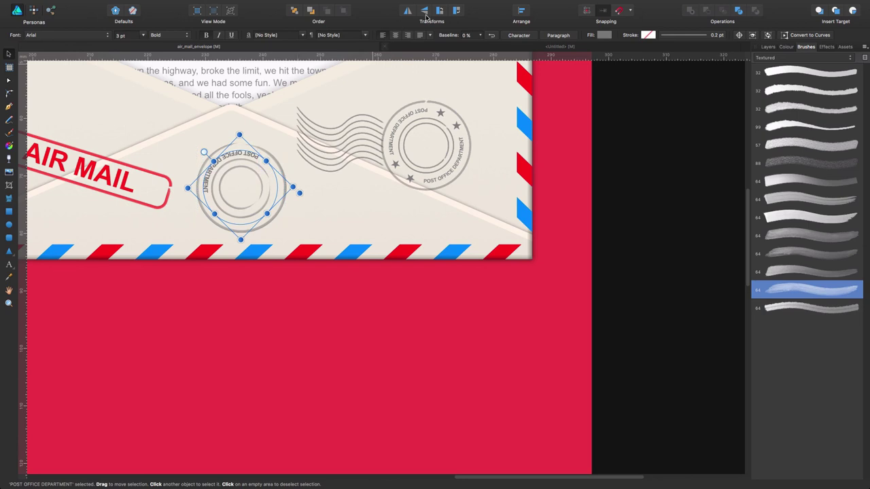
drag(204, 152, 288, 223)
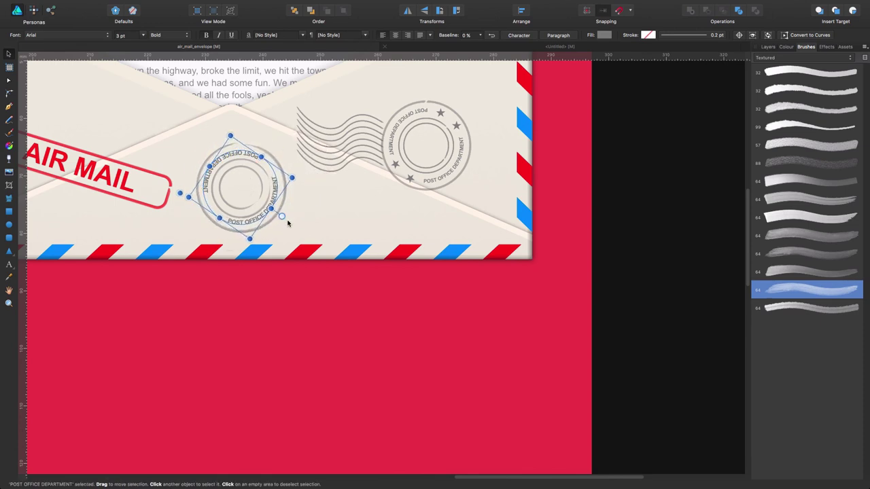
click(321, 281)
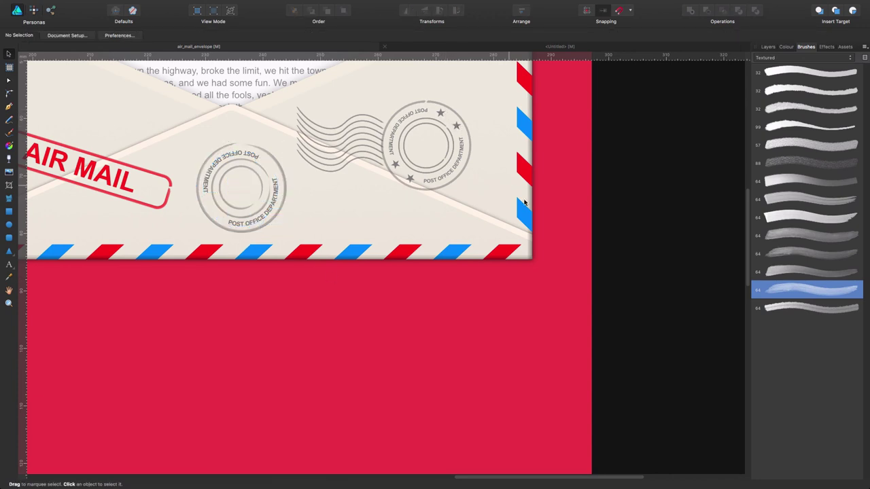
Draw a tiny star on the left postmark with no outline and a grey fill.
click(9, 251)
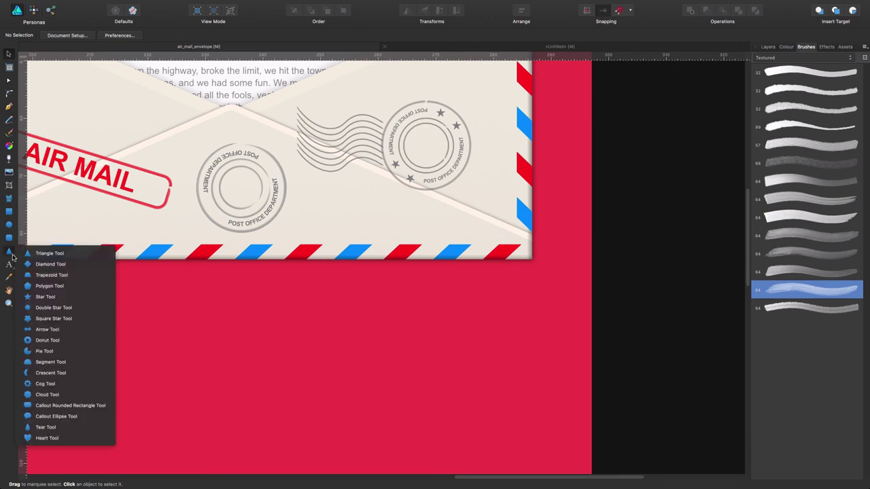
click(31, 307)
drag(206, 199, 212, 208)
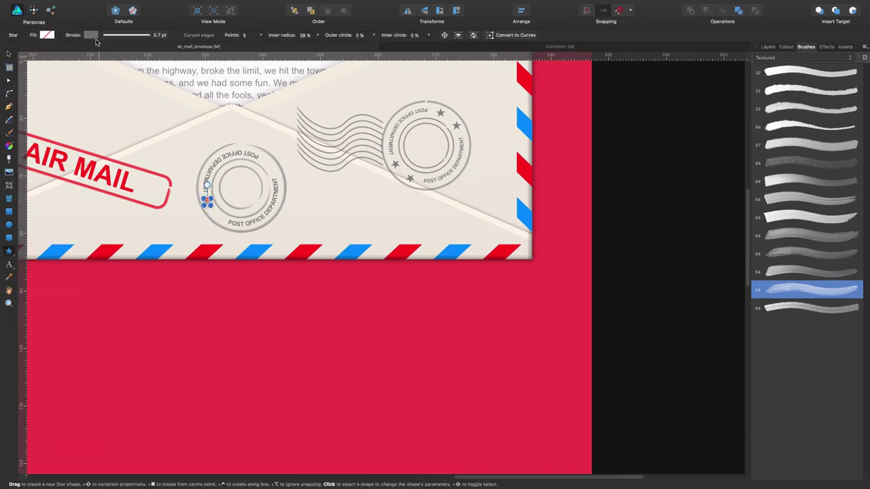
click(91, 35)
click(94, 45)
click(46, 35)
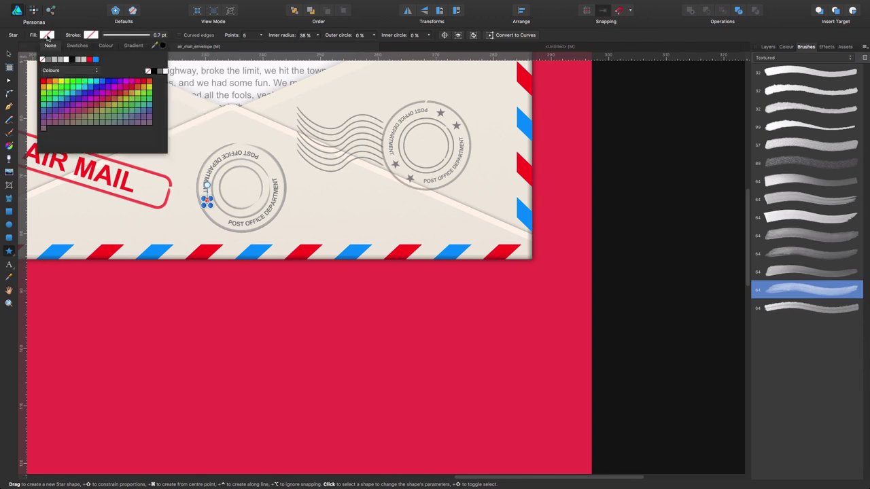
click(54, 60)
click(51, 59)
key(a)
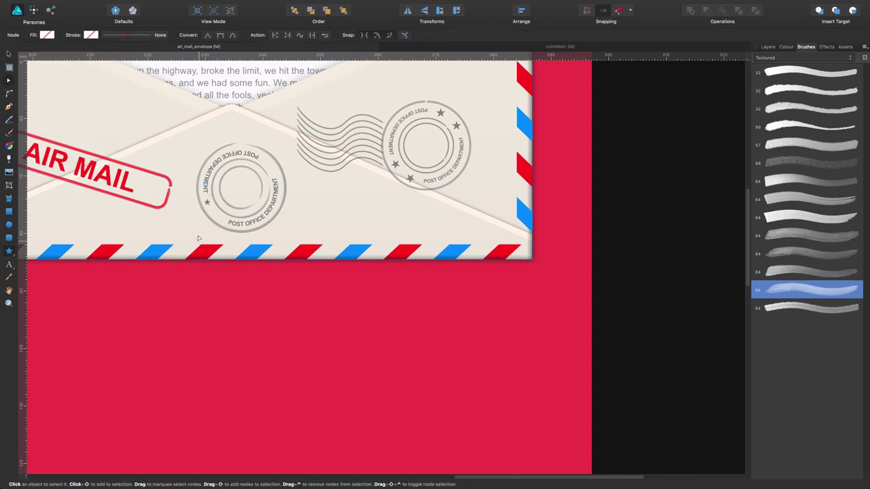
Place a second star lower on the ring and shift the first one up-left.
key(v)
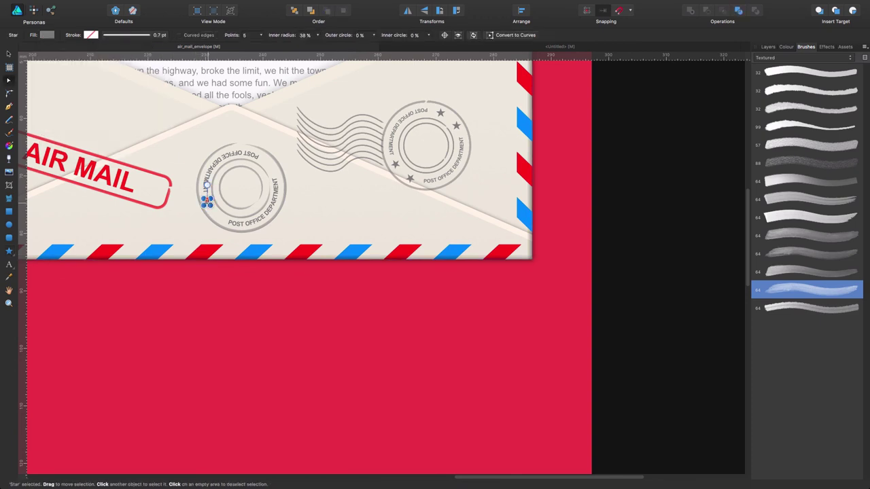
drag(206, 201, 215, 215)
click(253, 274)
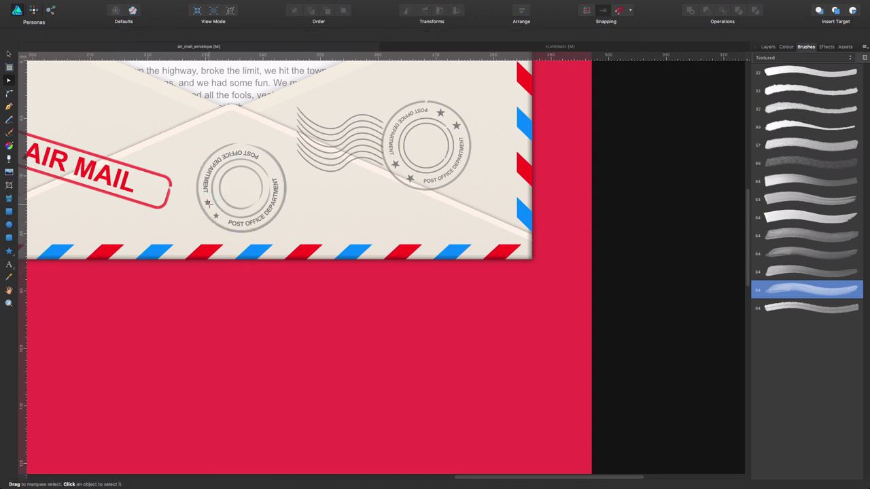
click(215, 214)
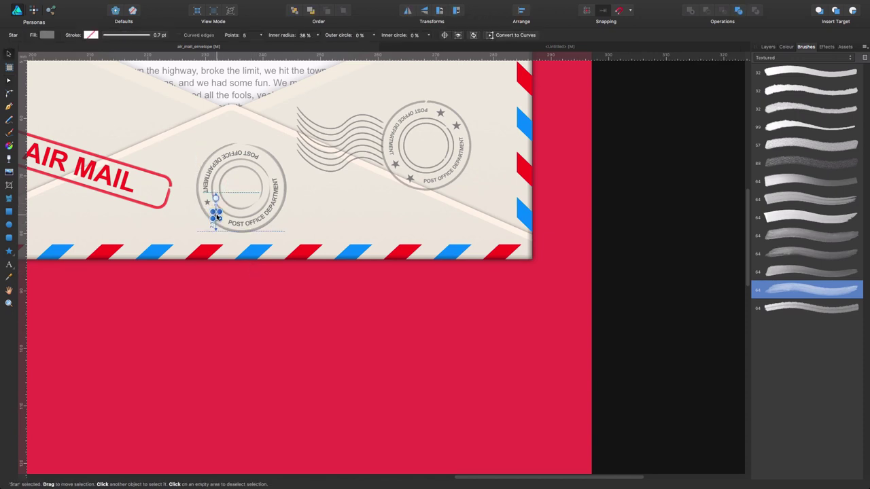
drag(213, 213, 207, 201)
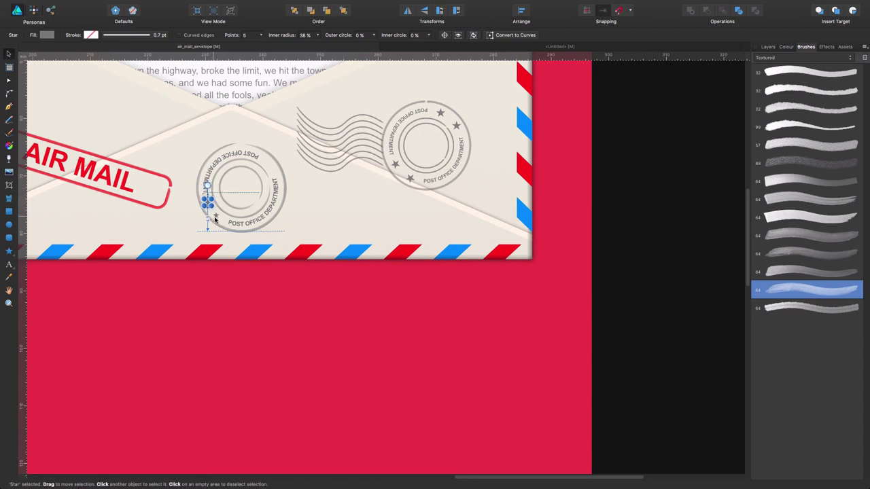
Mirror both stars horizontally, move them to the ring's upper right and rotate them along it.
shift+click(217, 218)
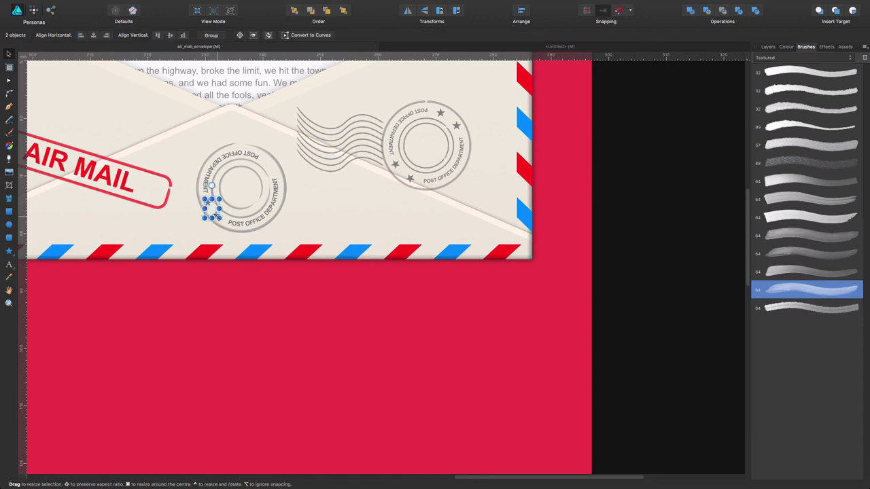
click(407, 11)
drag(216, 204, 227, 157)
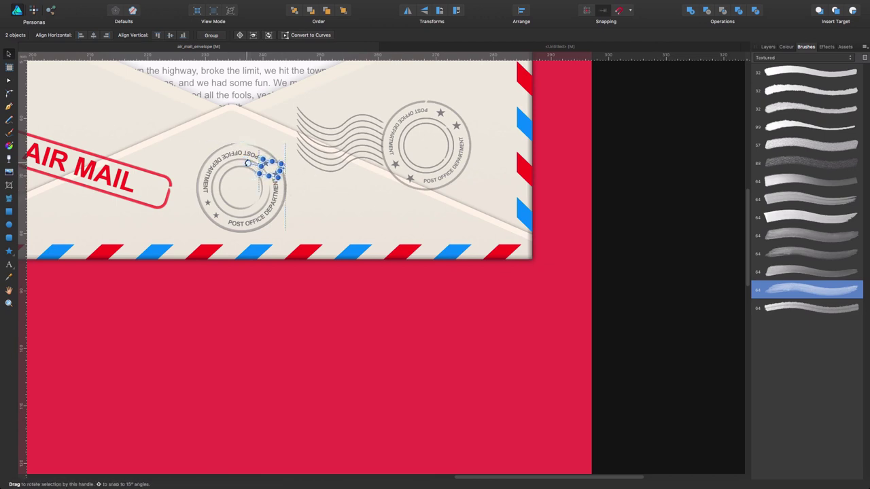
drag(245, 163, 253, 157)
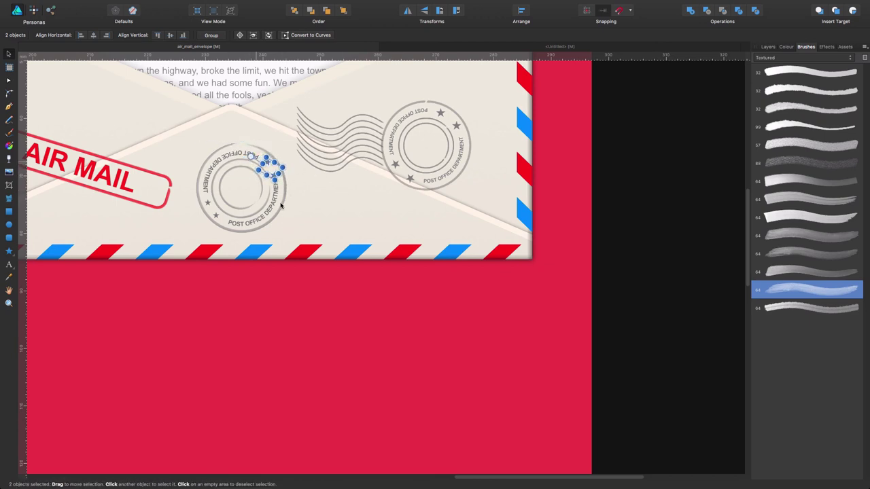
click(325, 210)
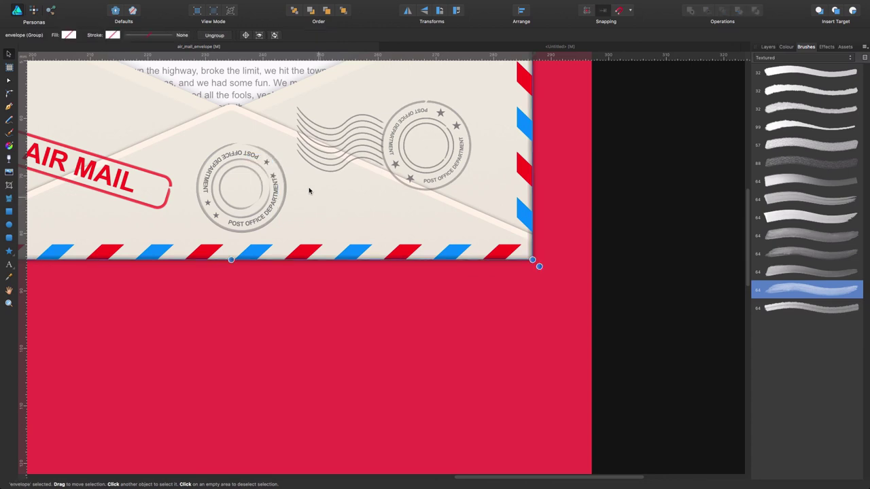
Nudge and slightly rotate the two stars, and slightly rotate the curved postmark text.
click(267, 166)
mouse_move(267, 166)
mouse_down()
mouse_move(274, 181)
mouse_move(266, 160)
mouse_up()
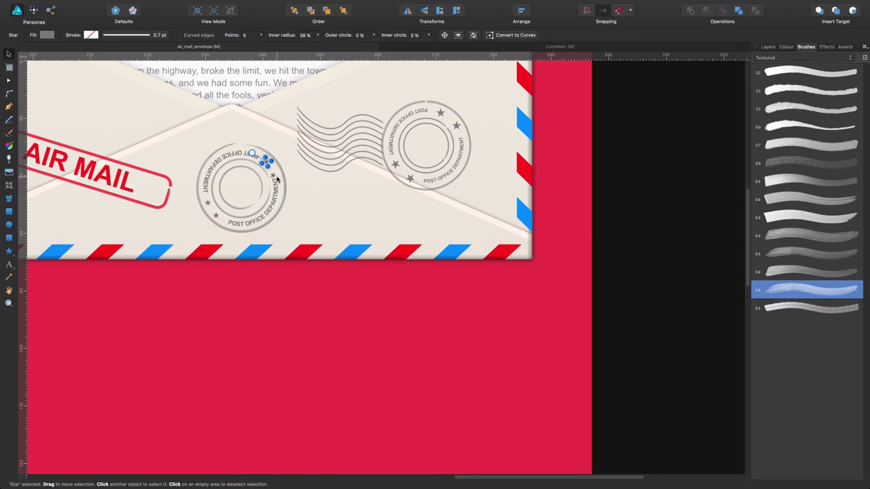
shift+click(274, 175)
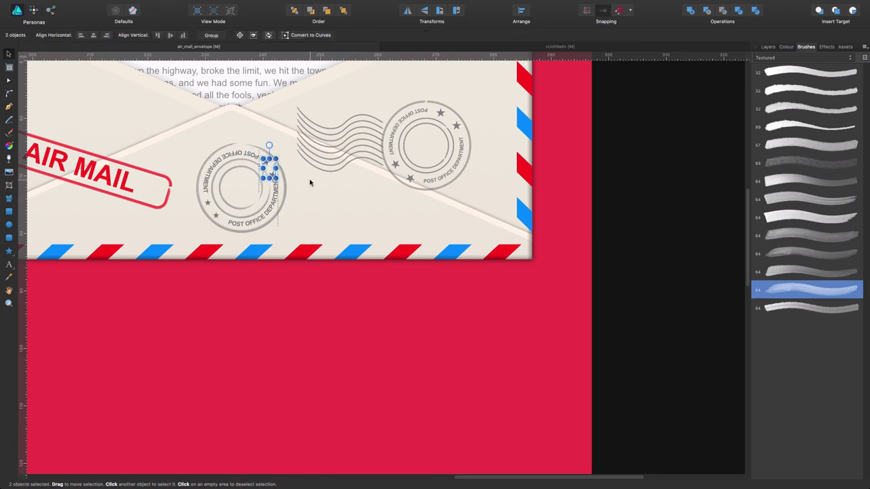
drag(267, 145, 265, 145)
click(312, 295)
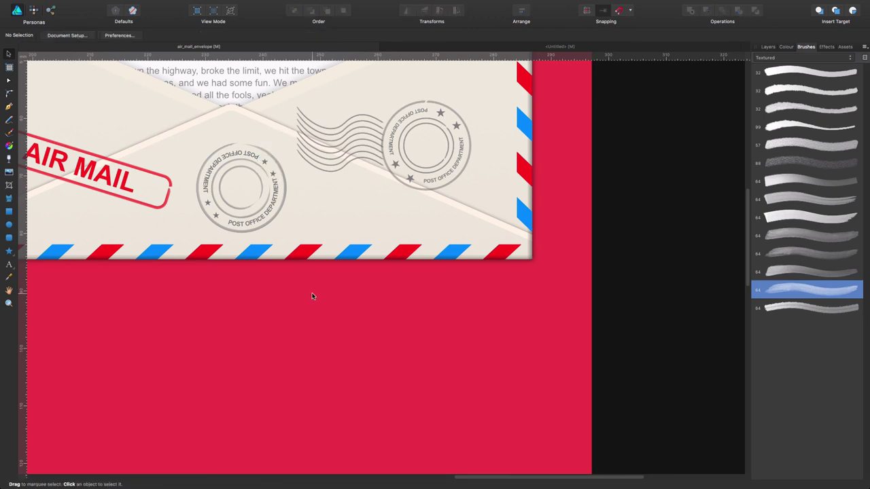
click(273, 218)
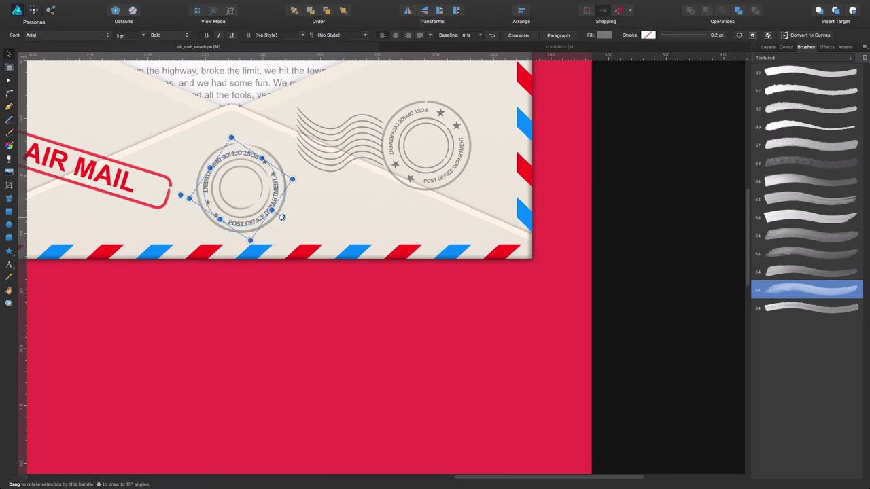
drag(281, 218, 279, 221)
click(303, 295)
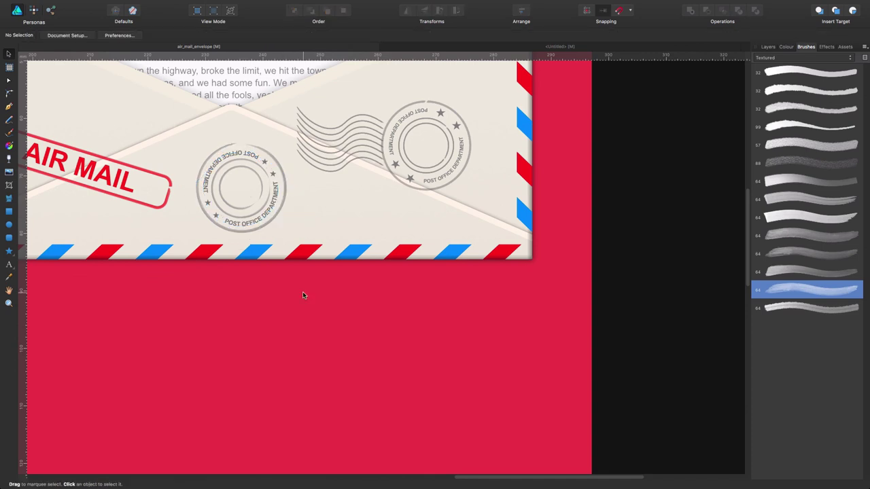
Marquee-select the whole left postmark and move it down-right over the bottom stripes.
drag(328, 300, 182, 117)
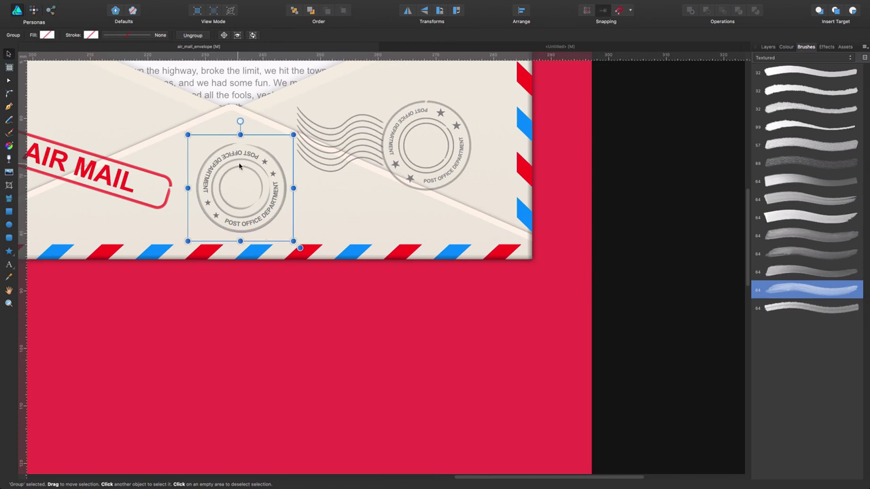
drag(274, 172, 391, 227)
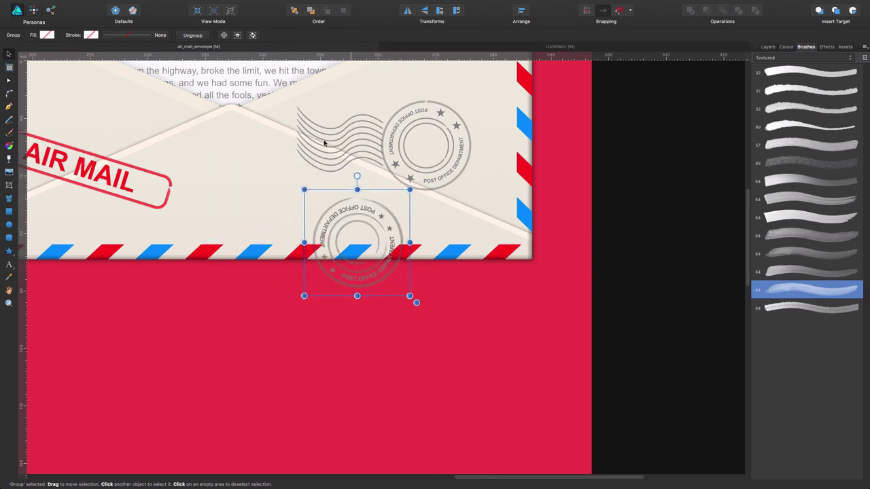
click(9, 106)
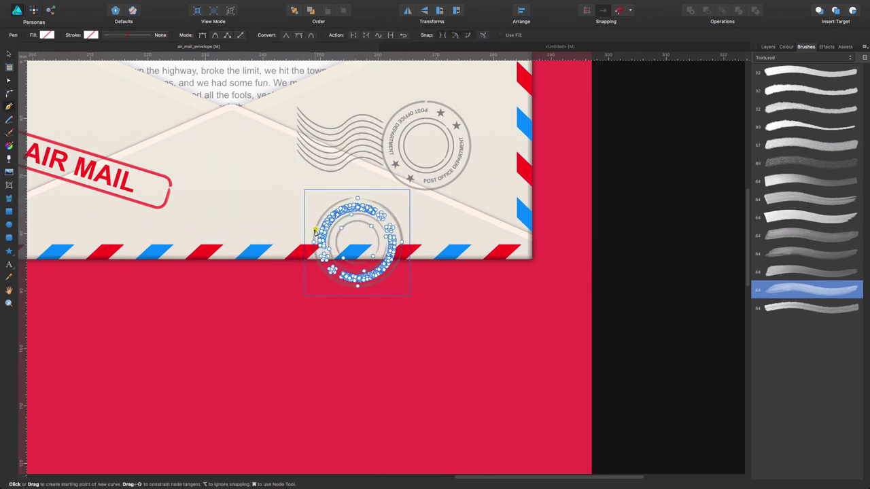
click(9, 52)
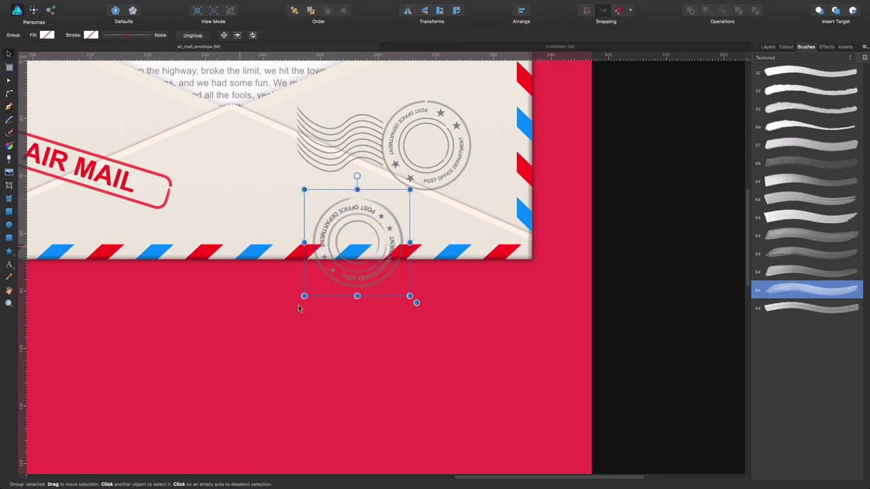
click(313, 326)
click(8, 107)
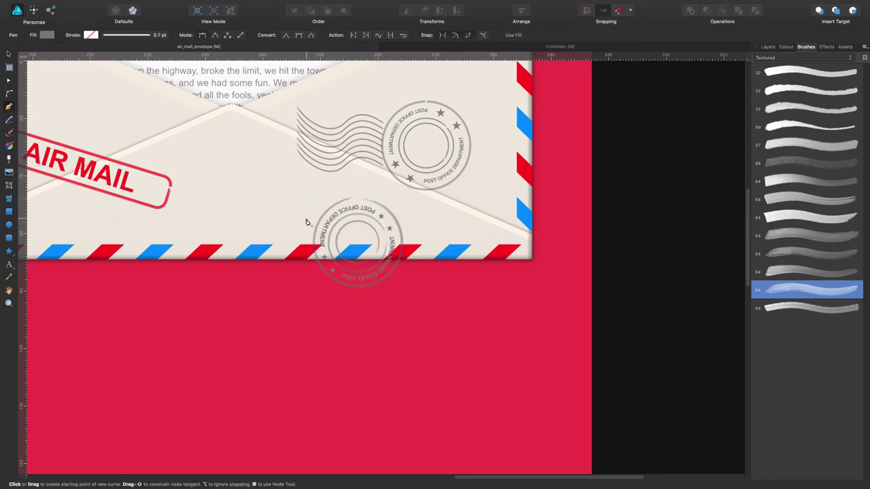
Draw a smooth wavy pen curve left of the lower postmark with a grey stroke.
click(311, 222)
drag(289, 222, 233, 198)
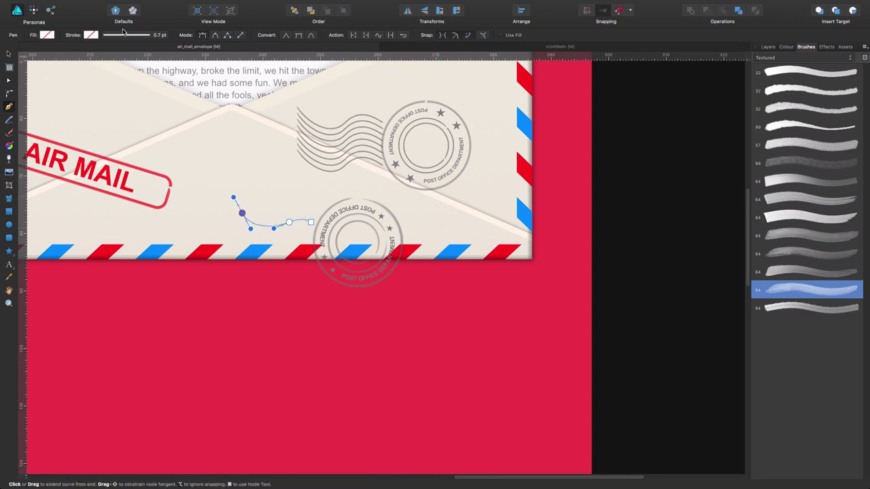
click(91, 36)
click(93, 61)
Thin the wavy line's stroke to 0.4 pt and show its nodes with the Node Tool.
click(10, 53)
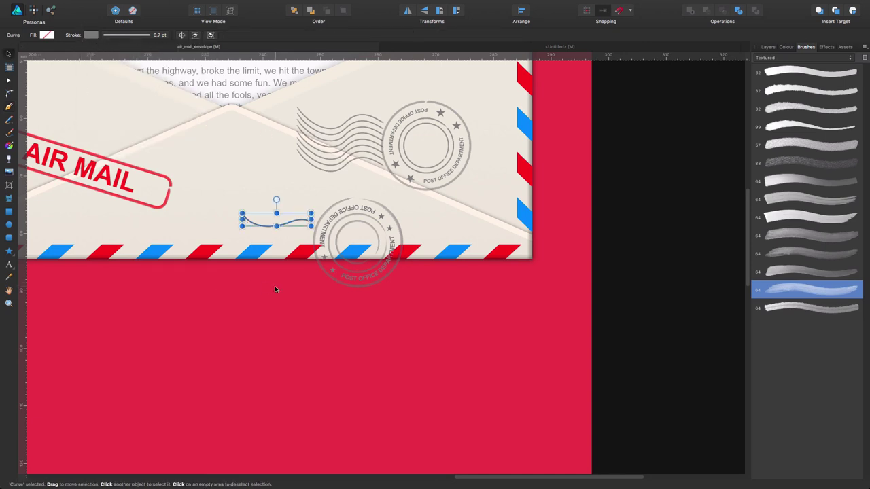
click(274, 285)
click(285, 227)
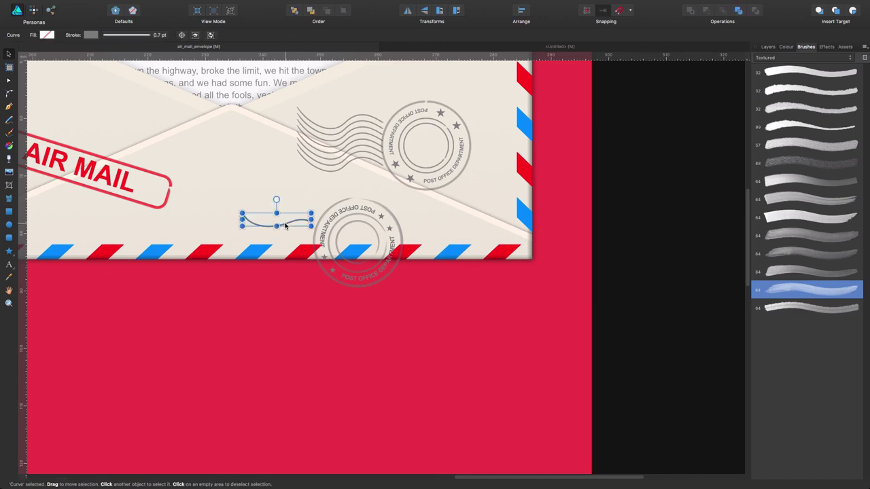
click(156, 36)
drag(110, 65, 105, 66)
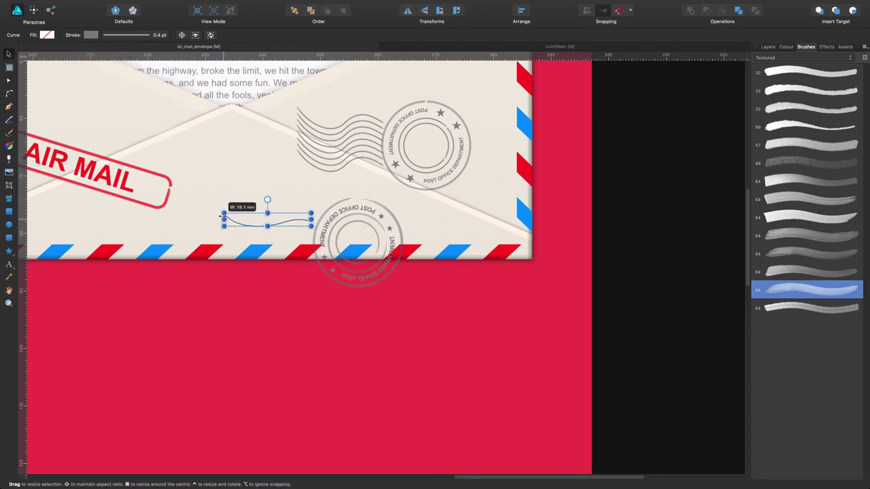
click(233, 195)
click(300, 220)
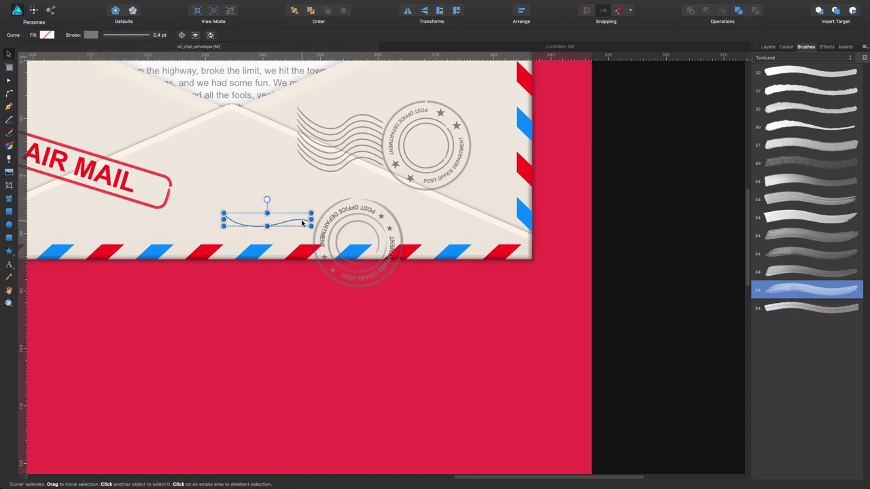
click(8, 81)
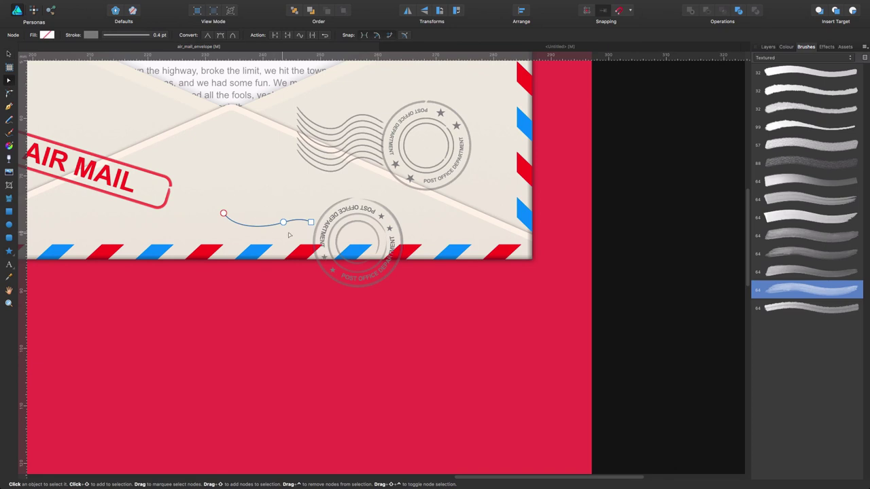
Bend the curve upward at its middle node and convert that node to sharp.
click(282, 222)
drag(306, 220, 303, 207)
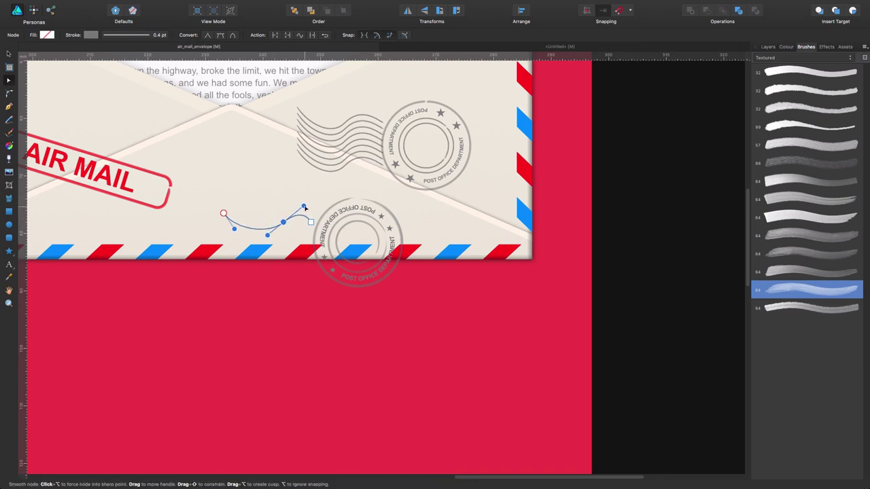
alt+click(283, 223)
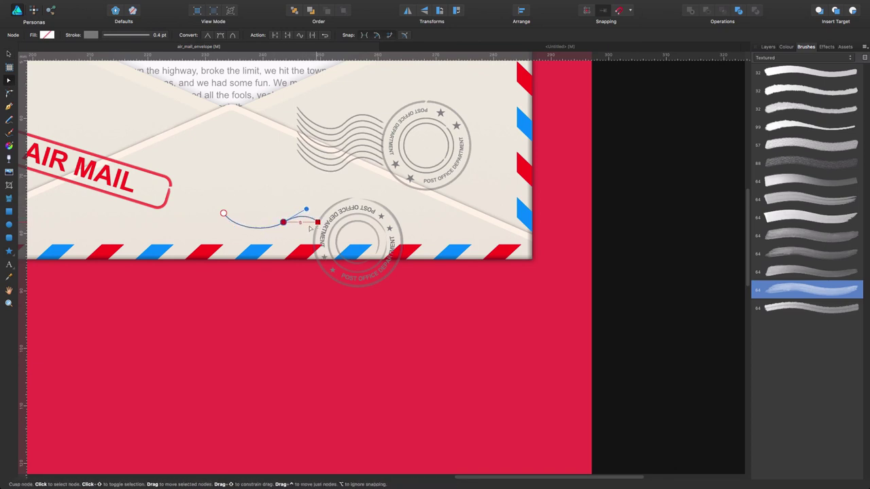
click(278, 275)
click(292, 216)
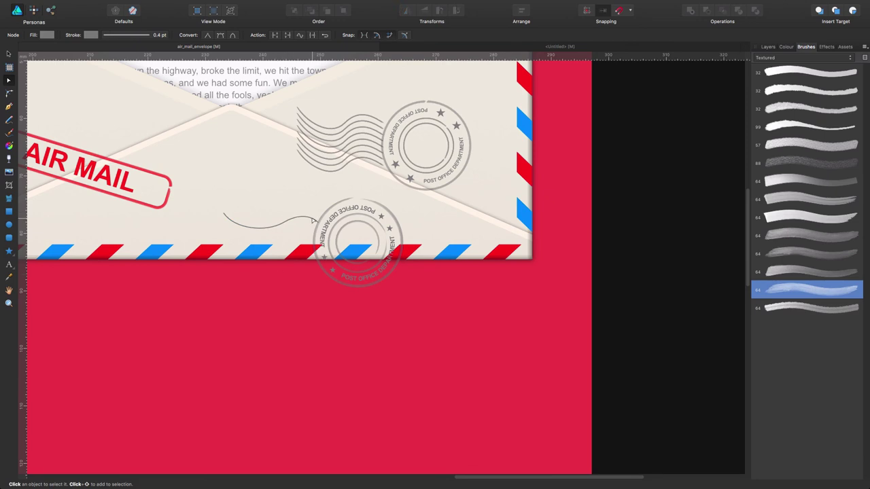
Lighten the line's grey, thicken it to 0.5 pt and move it slightly lower.
click(91, 35)
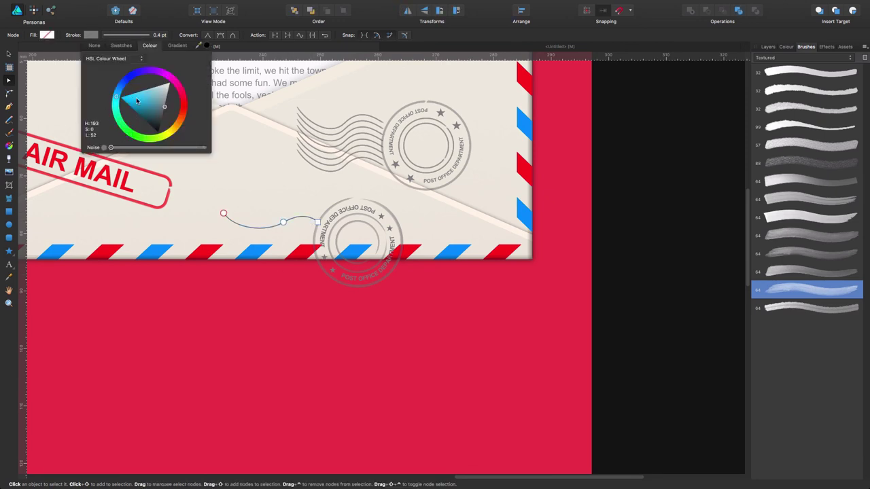
drag(163, 108, 167, 101)
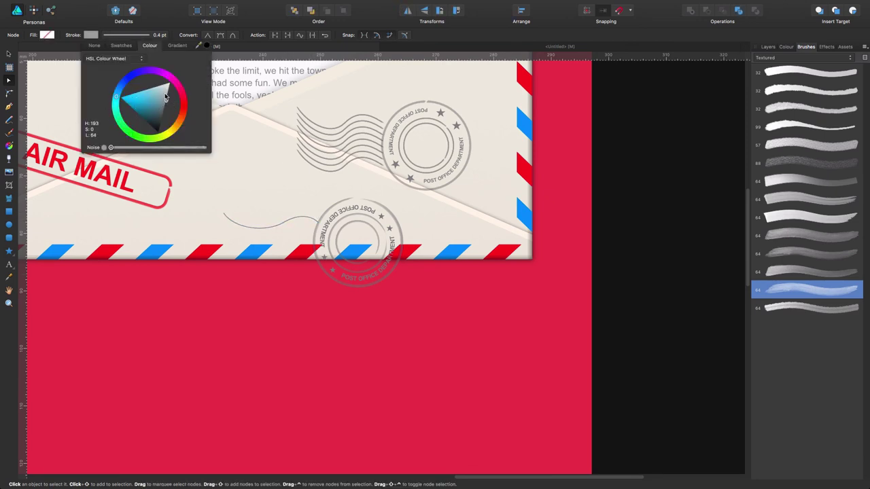
click(122, 35)
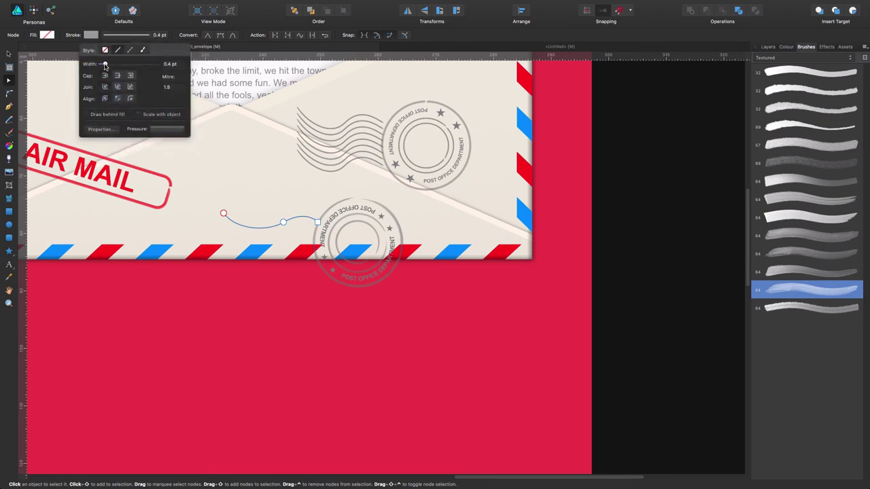
drag(105, 65, 106, 66)
click(315, 222)
click(313, 220)
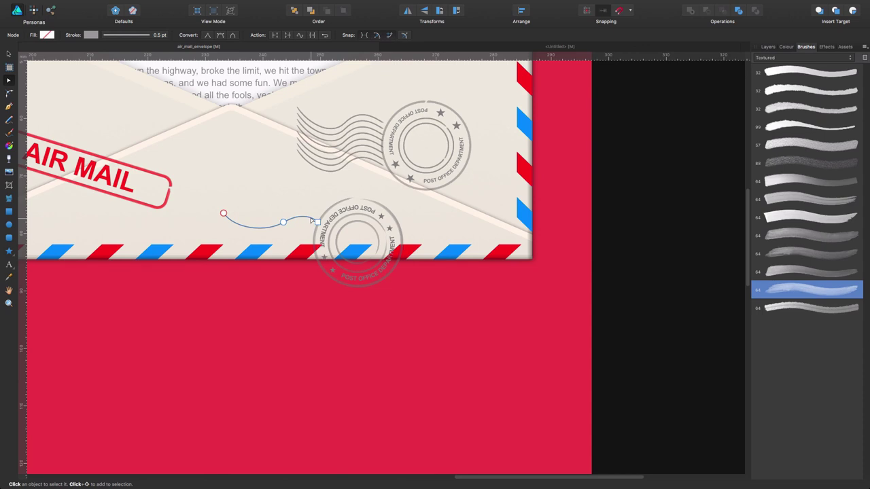
drag(312, 221, 312, 224)
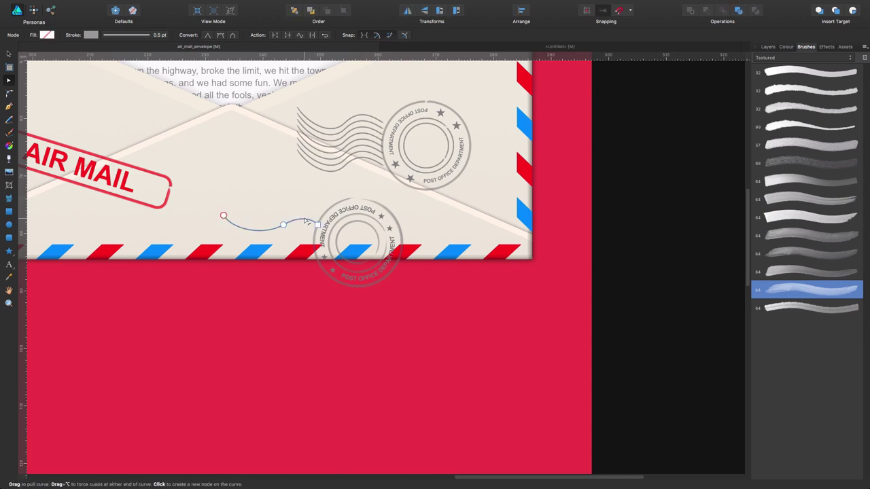
drag(305, 221, 305, 228)
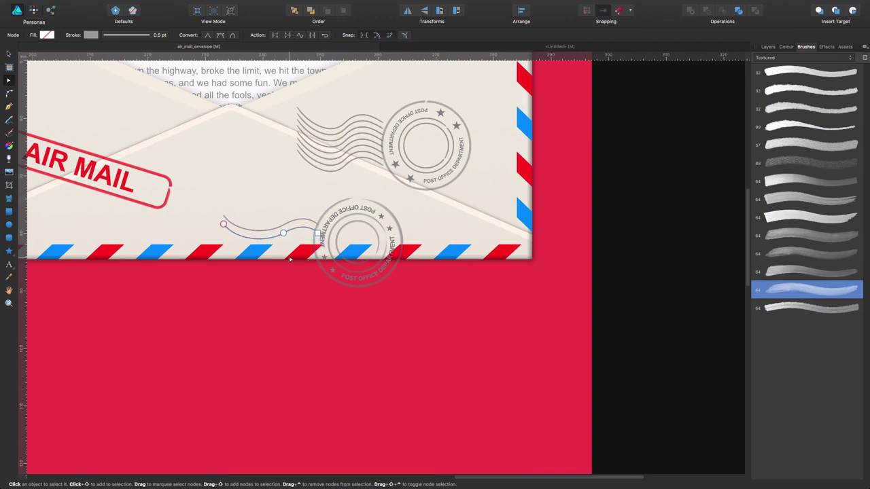
Nudge the wavy lines into position and select the set of cancellation lines.
key(Up)
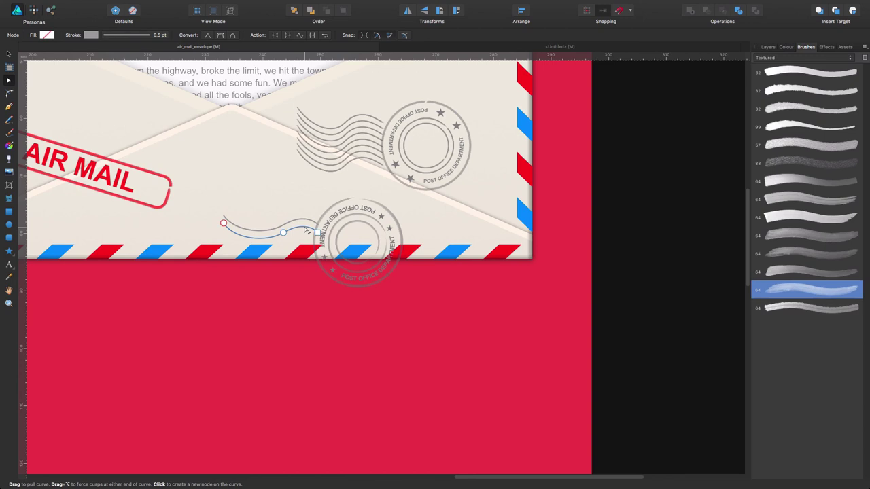
key(Down)
key(Down)
key(Down)
key(Down)
key(Down)
key(Down)
key(Down)
key(Down)
key(Down)
key(Down)
key(Down)
key(Down)
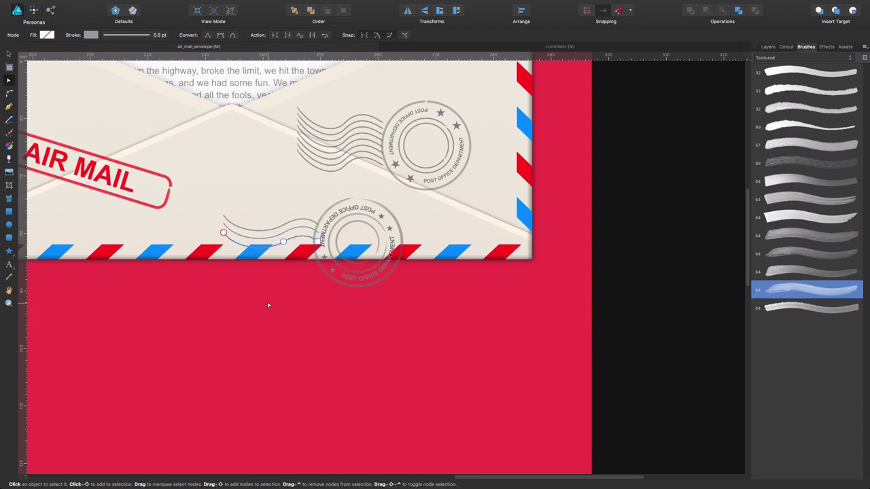
key(Up)
shift+click(304, 229)
shift+click(304, 222)
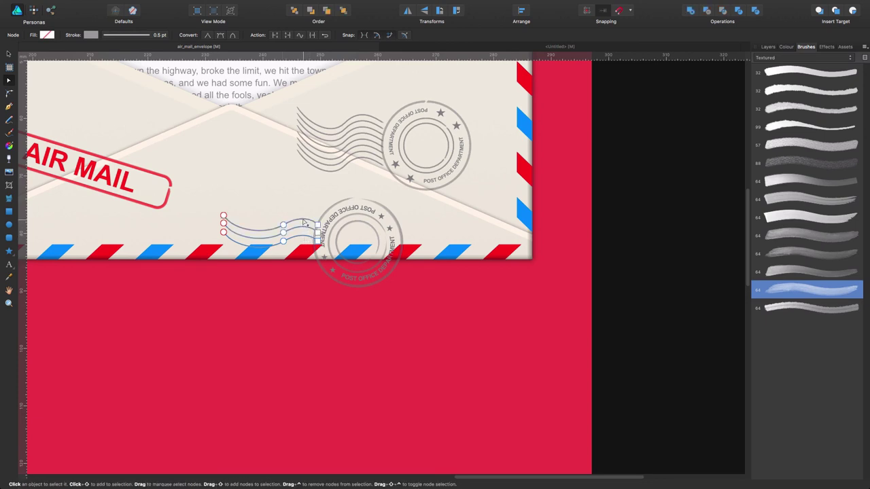
click(308, 250)
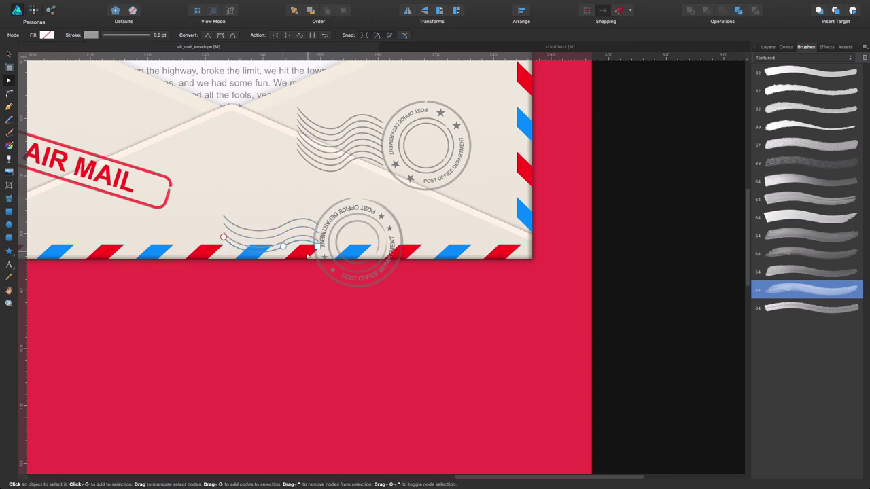
key(Down)
key(Escape)
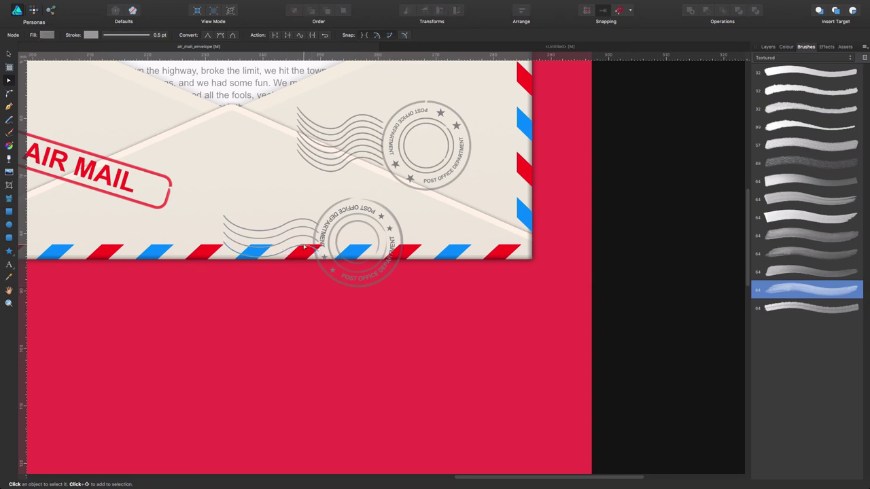
click(304, 248)
click(298, 233)
click(282, 253)
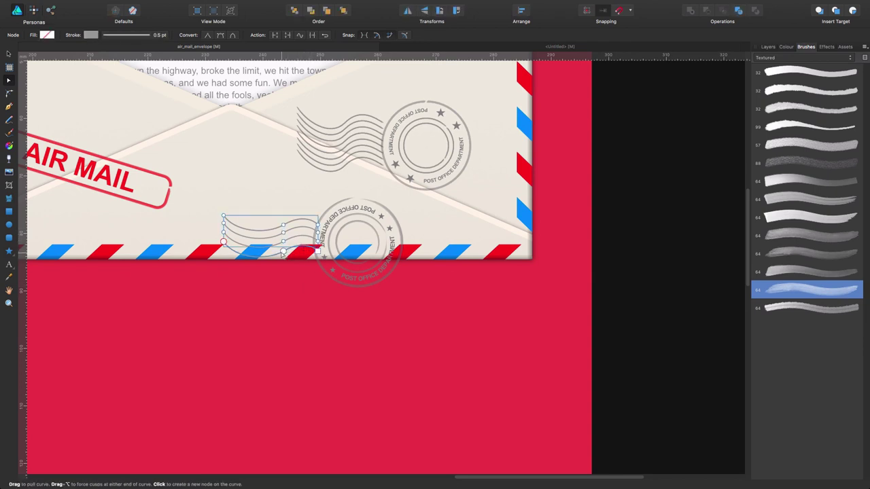
key(Escape)
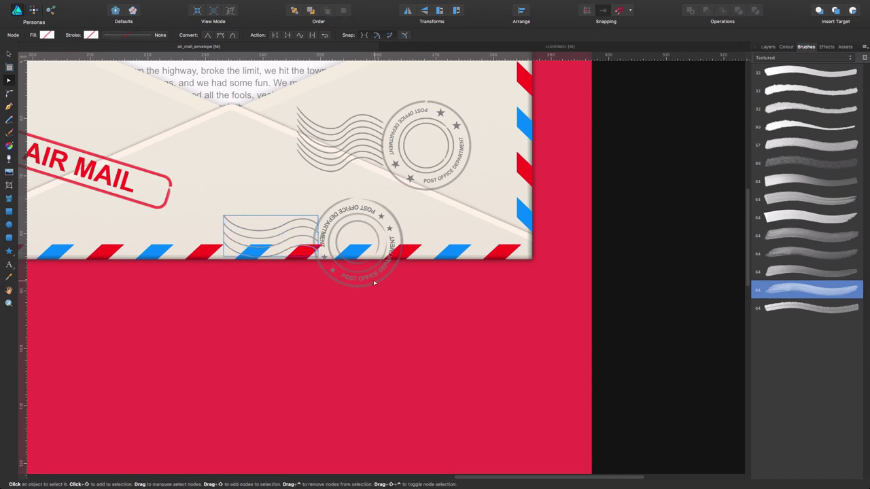
Duplicate the wavy lines and nudge the copy up over the striped border.
key(super+j)
key(shift+Down)
key(shift+Down)
key(shift+Down)
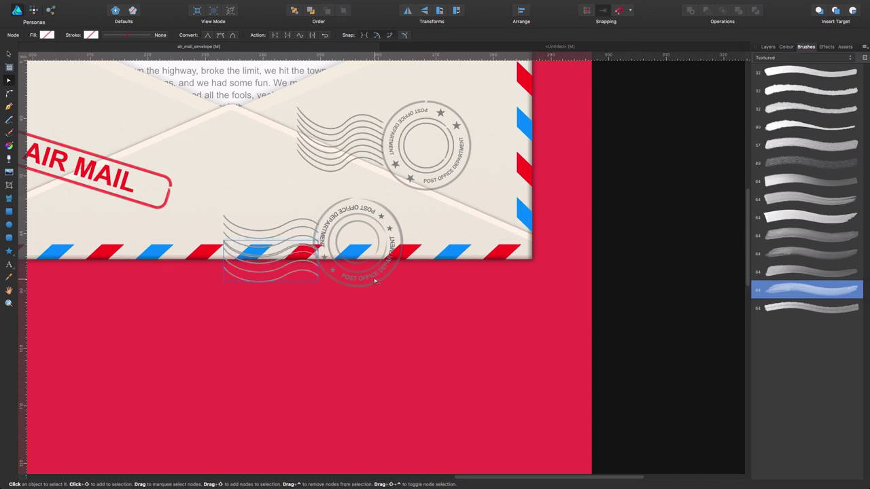
key(shift+Up)
key(Up)
key(Up)
key(Up)
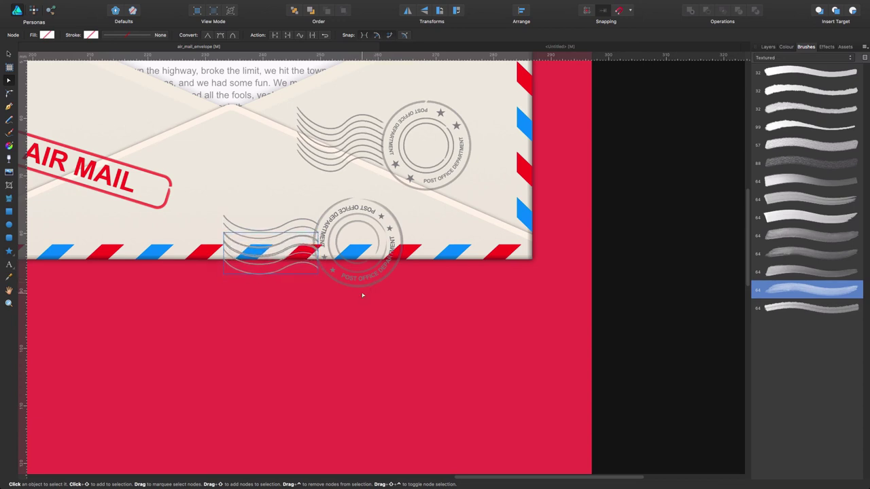
key(Up)
key(Escape)
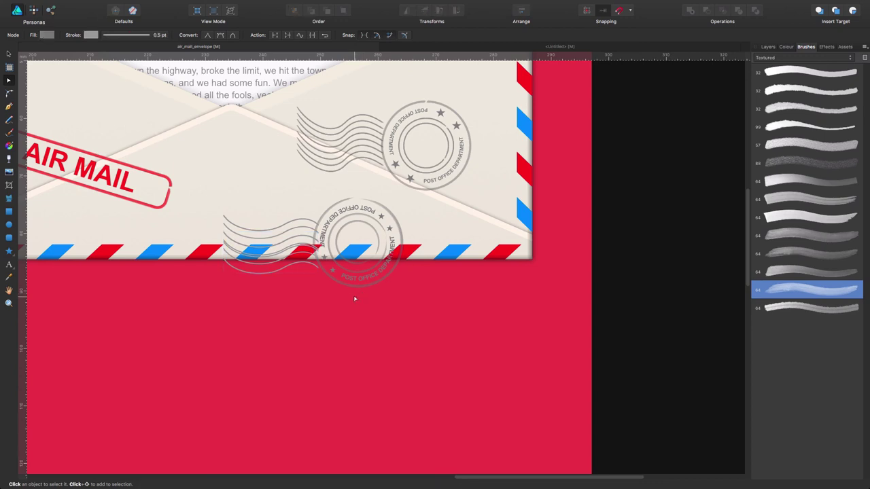
click(302, 245)
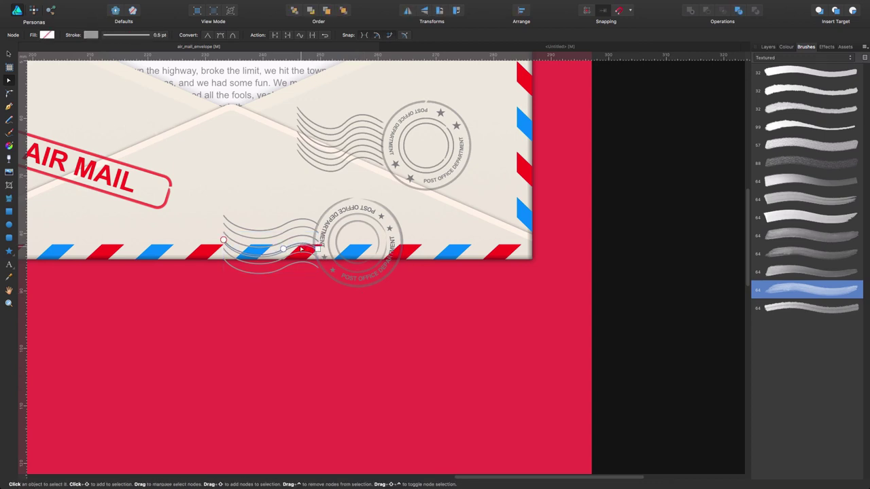
key(Escape)
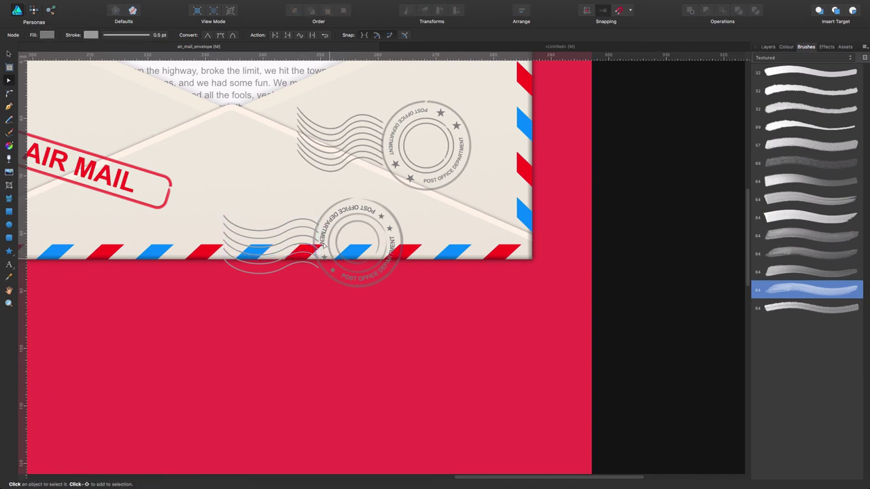
click(8, 54)
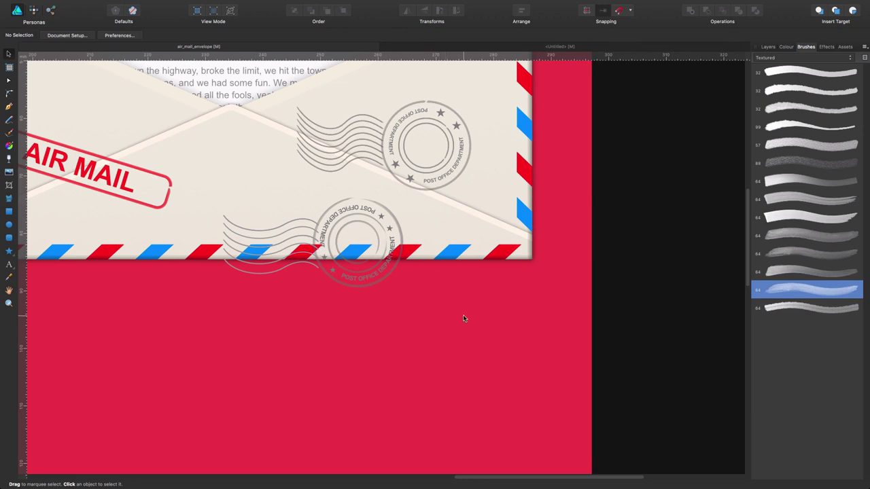
Group the lower postmark with its wavy cancellation lines and drag it onto the left envelope's lower right.
drag(465, 315, 207, 188)
key(super+g)
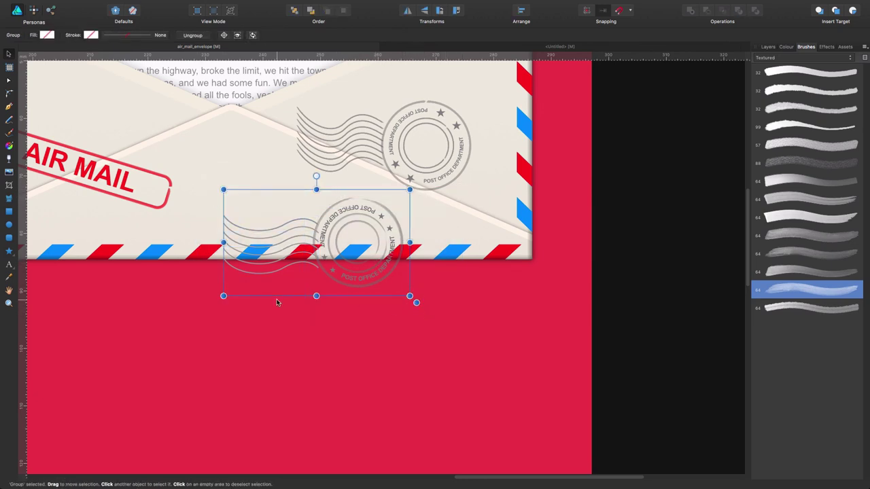
key(super+minus)
key(super+minus)
drag(274, 307, 357, 305)
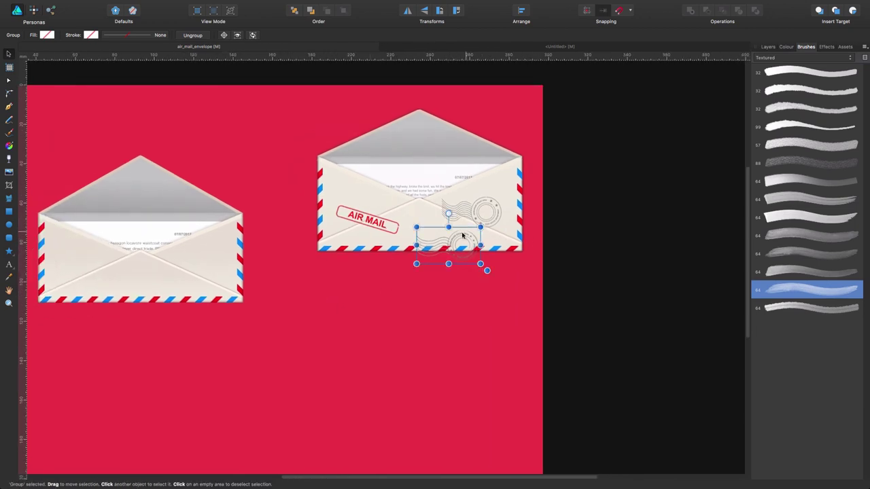
drag(454, 240, 197, 264)
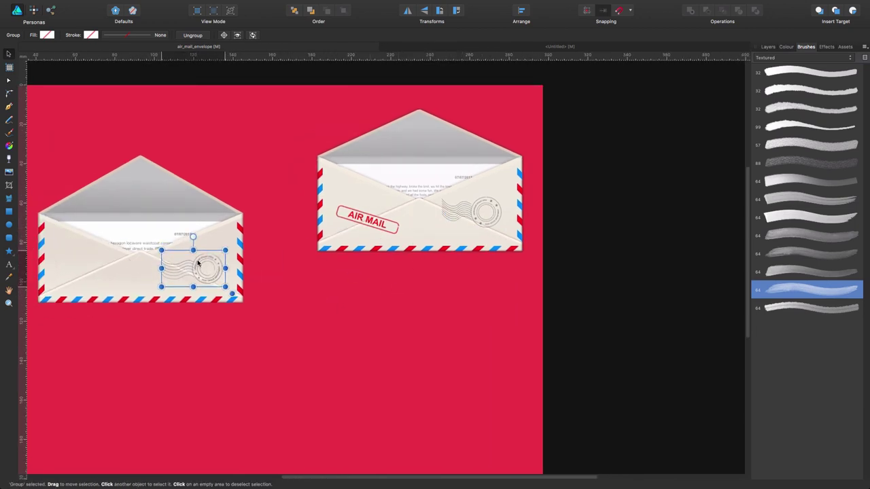
click(351, 351)
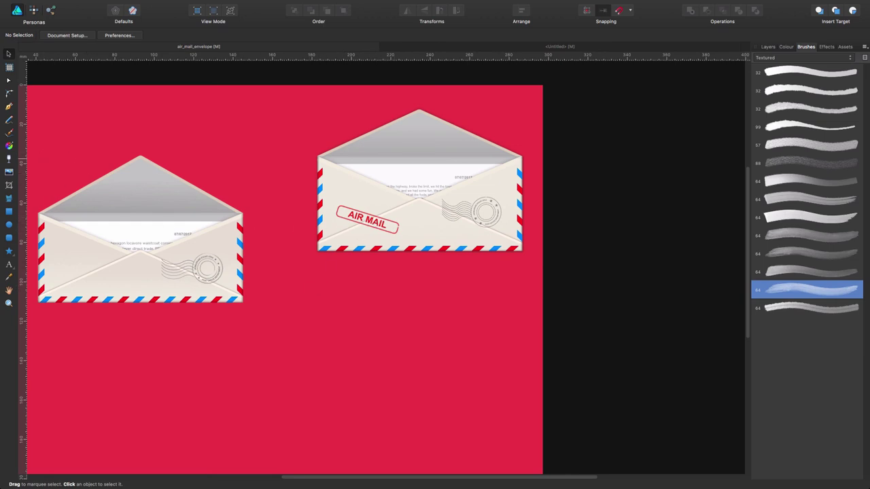
Draw a small rounded rectangle bar on the left envelope and set its fill to None.
click(9, 239)
drag(97, 272, 166, 285)
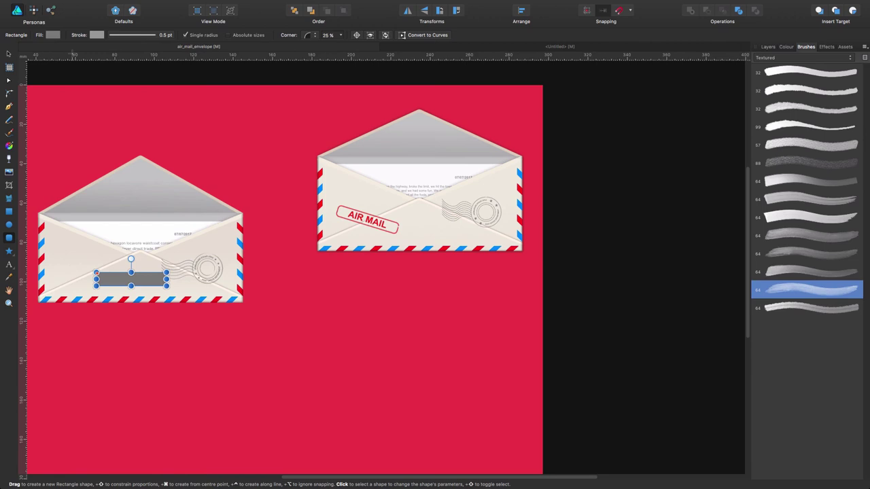
click(52, 36)
click(56, 46)
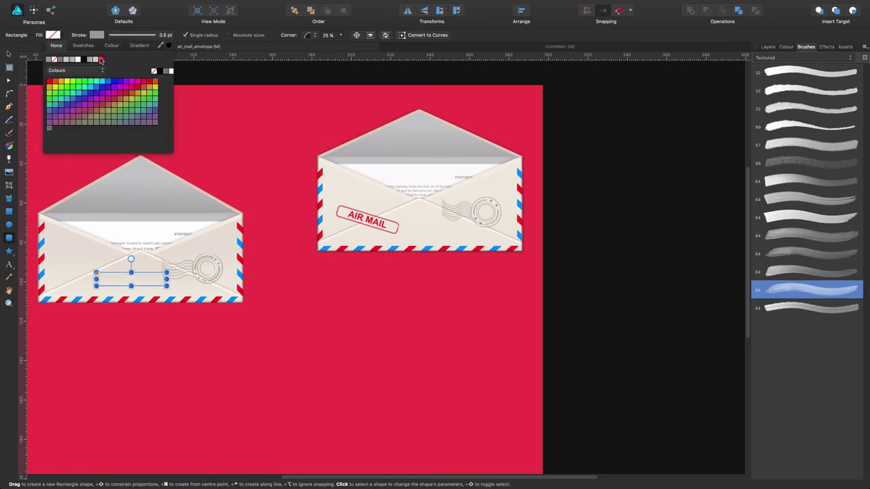
click(101, 59)
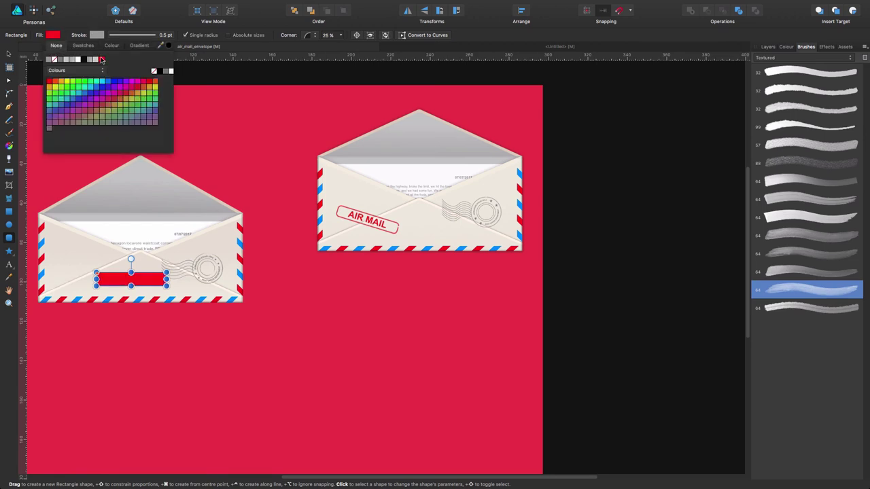
click(54, 36)
click(54, 36)
click(57, 45)
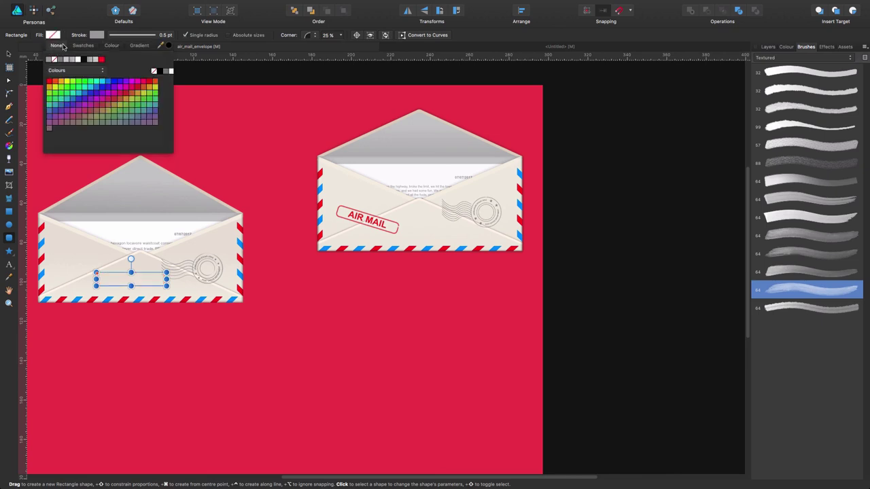
click(94, 36)
Give the rectangle a red swatch outline and zoom in on the label area.
click(99, 36)
click(123, 46)
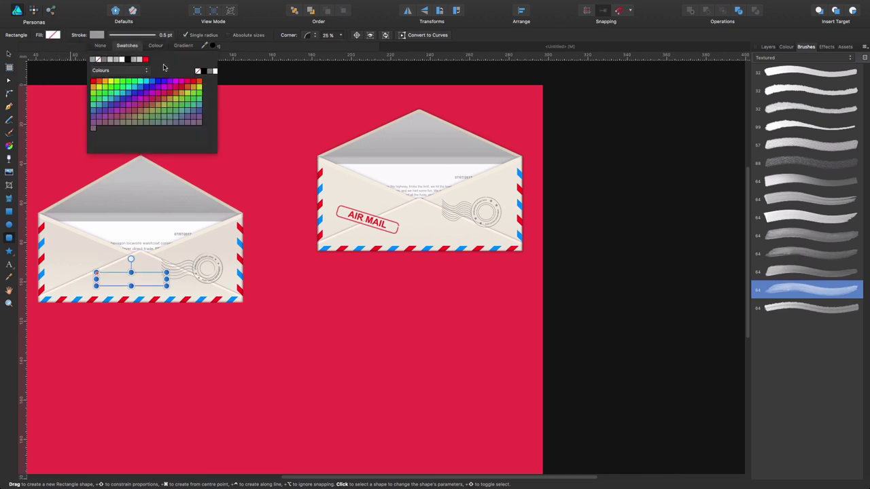
click(145, 60)
click(8, 53)
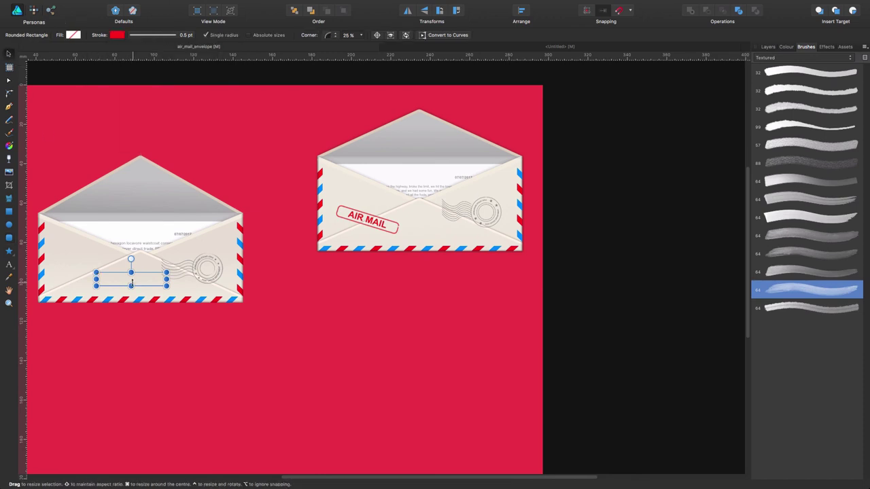
key(h)
scroll(123, 281, up, 5)
drag(201, 271, 253, 262)
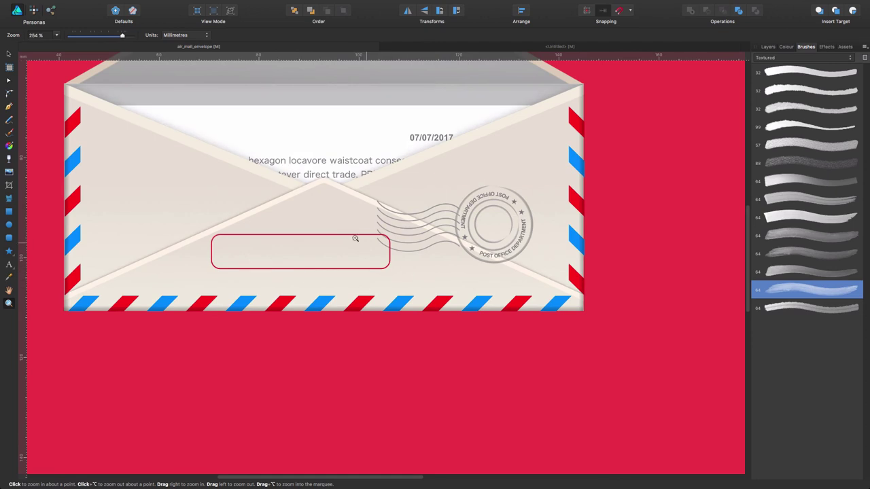
Move the red label rectangle further left and up on the envelope.
click(9, 82)
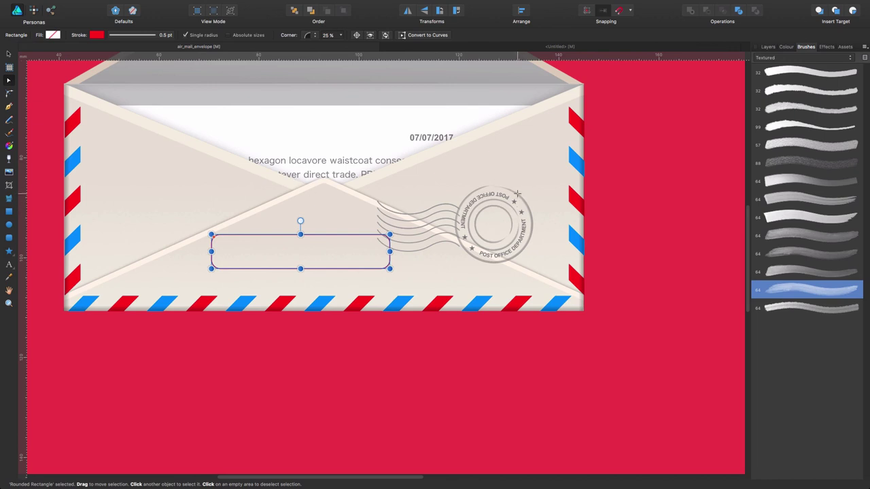
key(Escape)
click(517, 194)
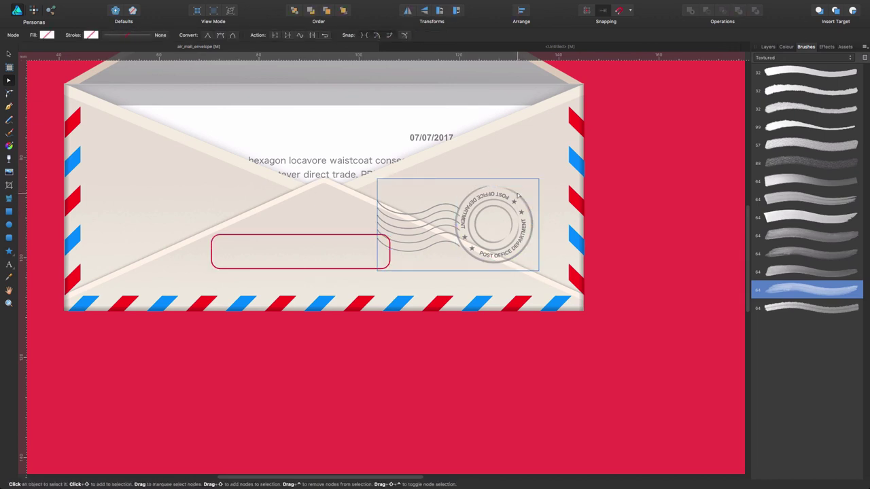
click(517, 195)
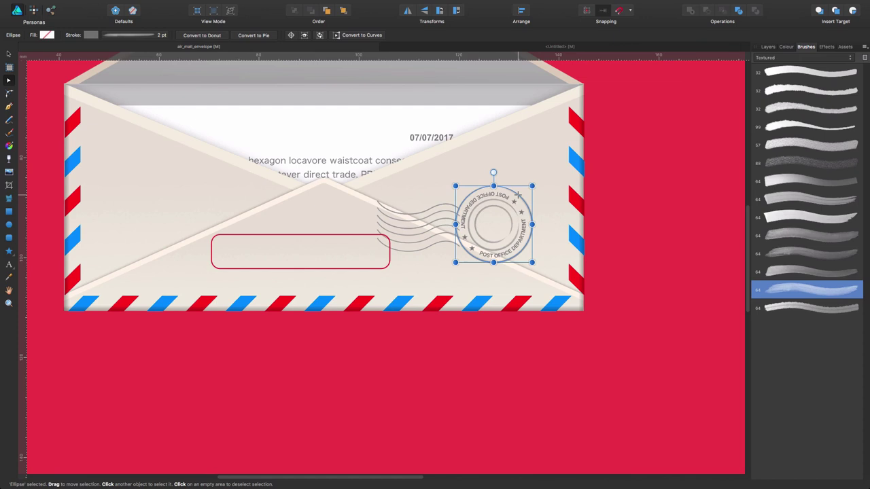
click(340, 234)
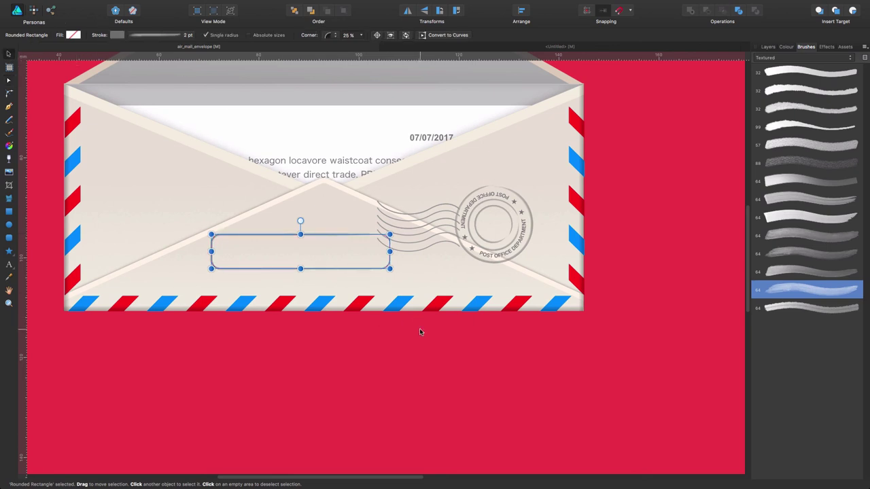
drag(337, 239, 262, 225)
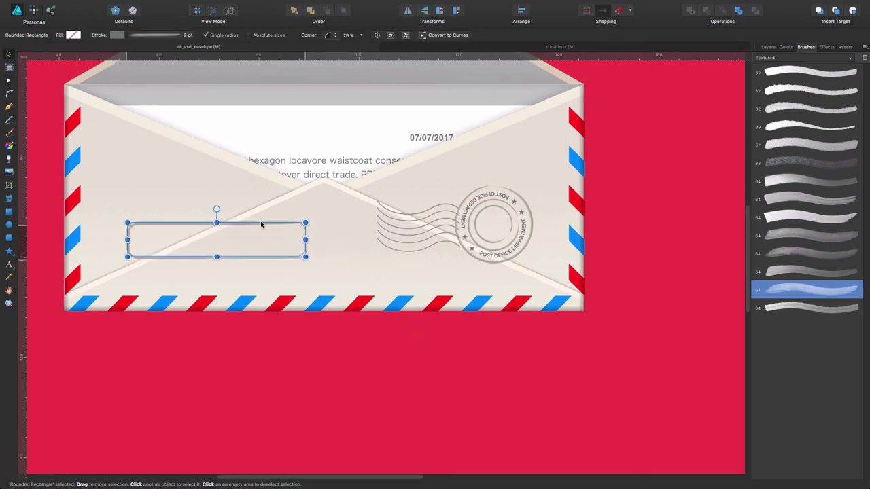
Set the label box's outline width to 1.5 pt.
click(343, 258)
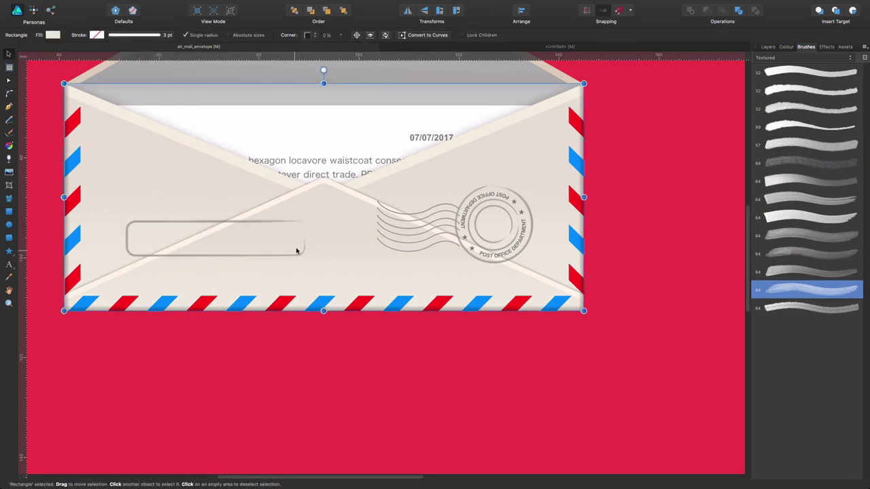
click(193, 223)
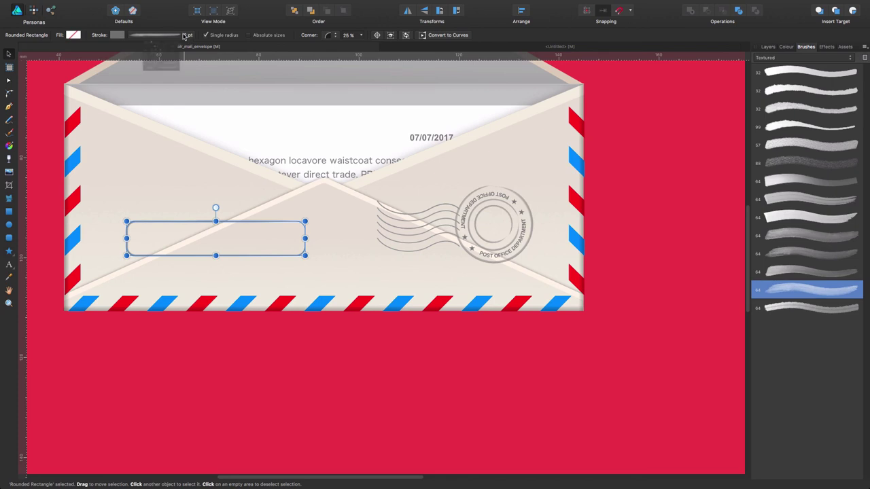
click(117, 35)
drag(145, 65, 141, 65)
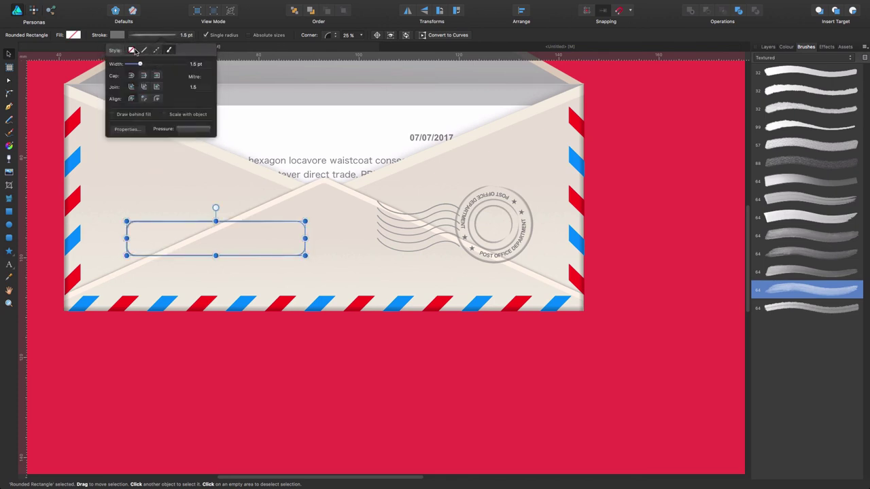
Make the label box's outline red from Swatches and start a text line inside it.
click(117, 35)
click(204, 45)
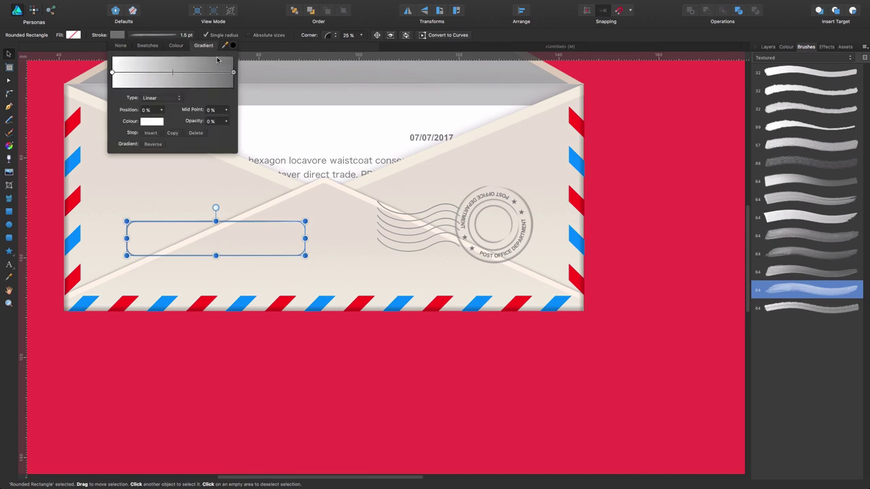
click(167, 45)
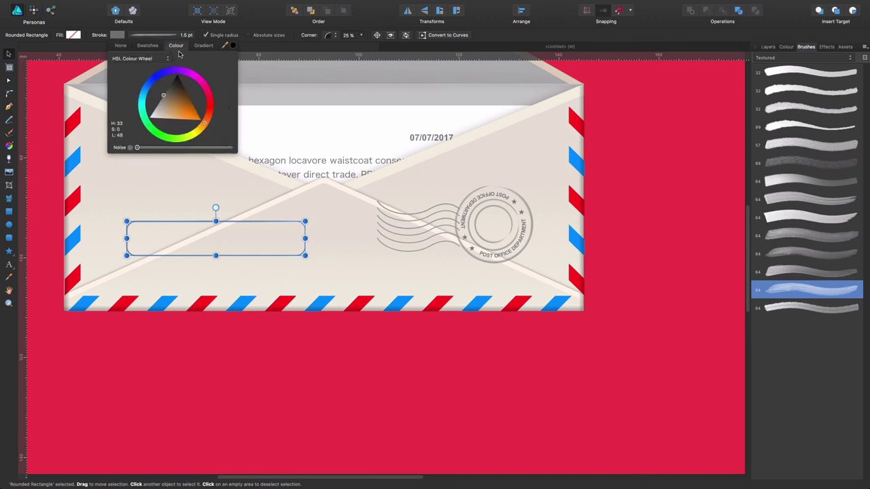
click(202, 45)
click(146, 46)
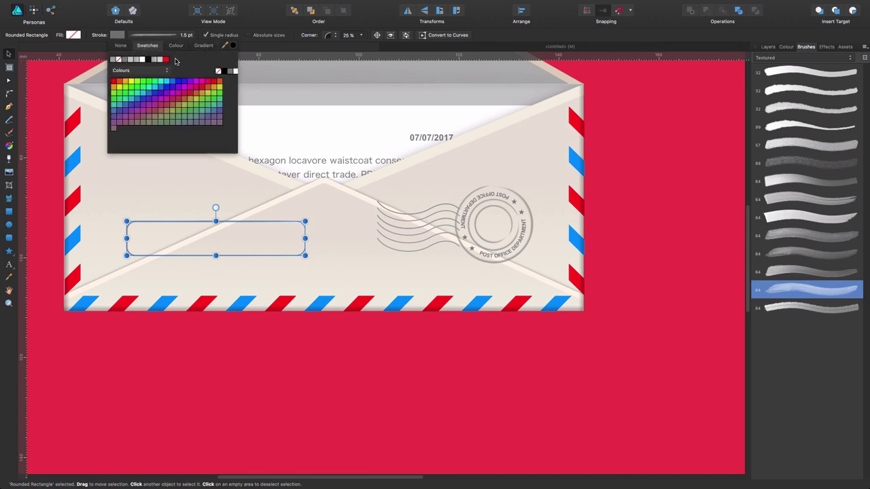
click(166, 60)
click(40, 92)
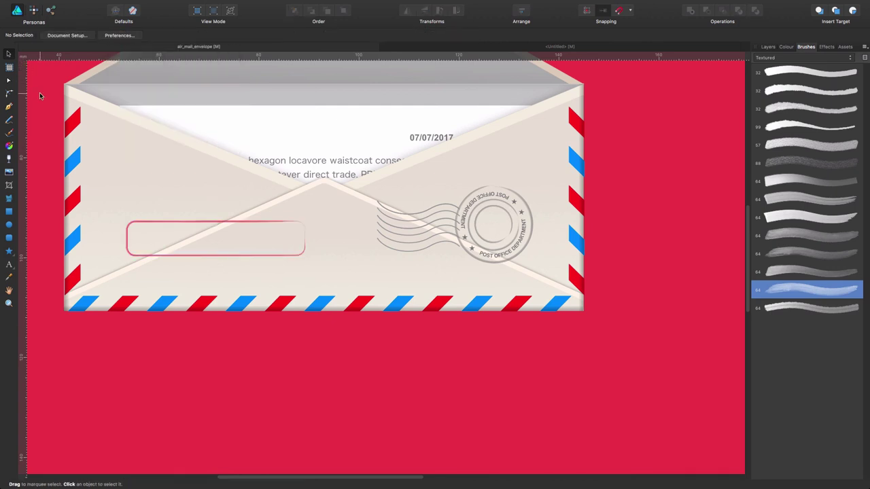
click(193, 223)
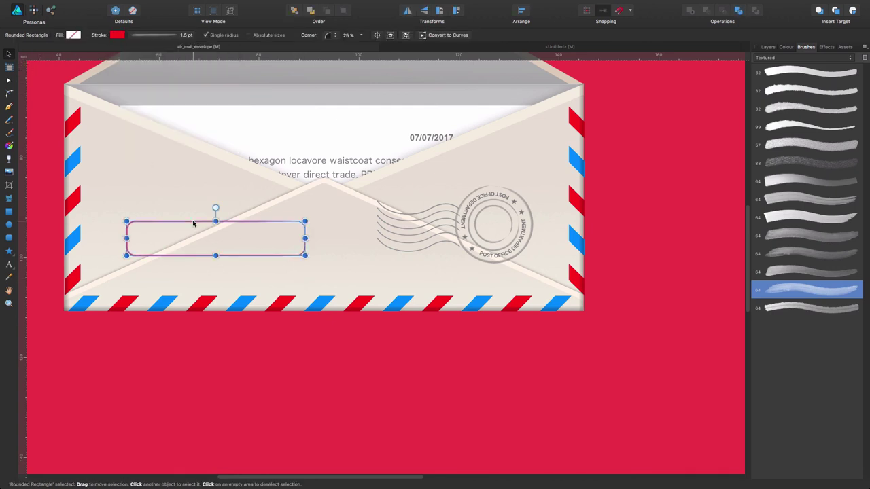
click(9, 264)
click(137, 235)
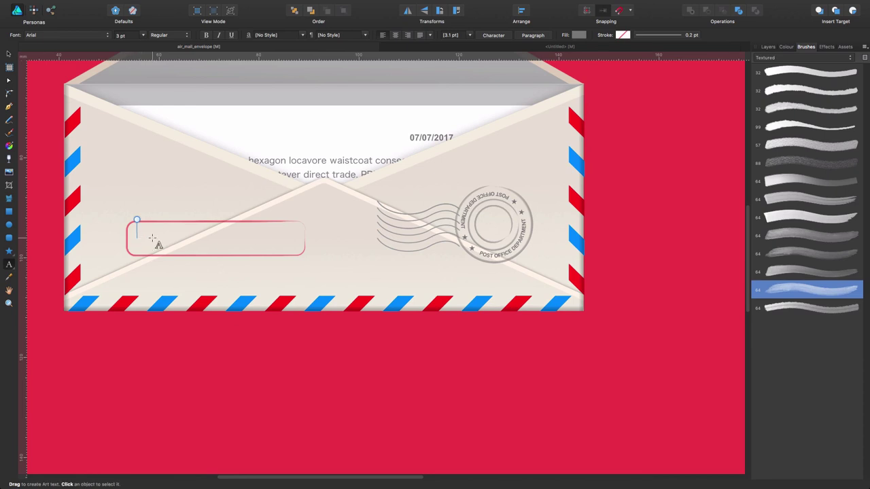
Type AIR MAIL, set it to 14 pt Bold, and move it into the label box.
text(AIR MAIL)
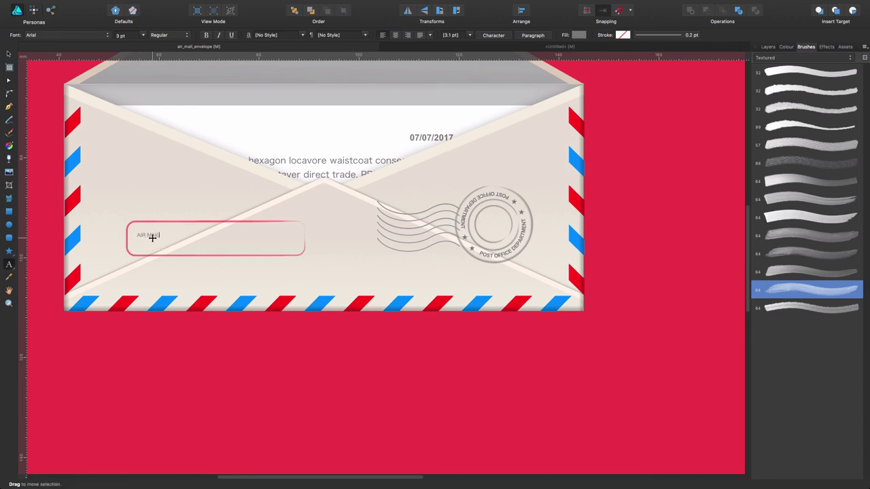
triple_click(152, 237)
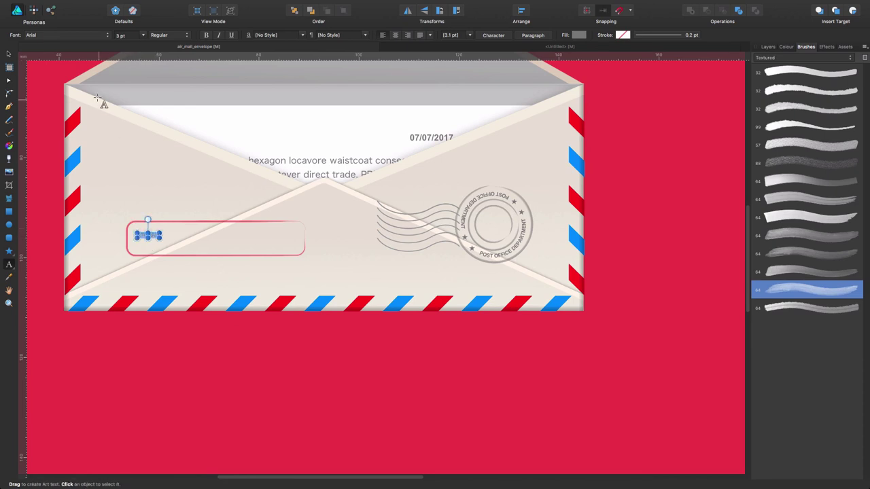
click(143, 34)
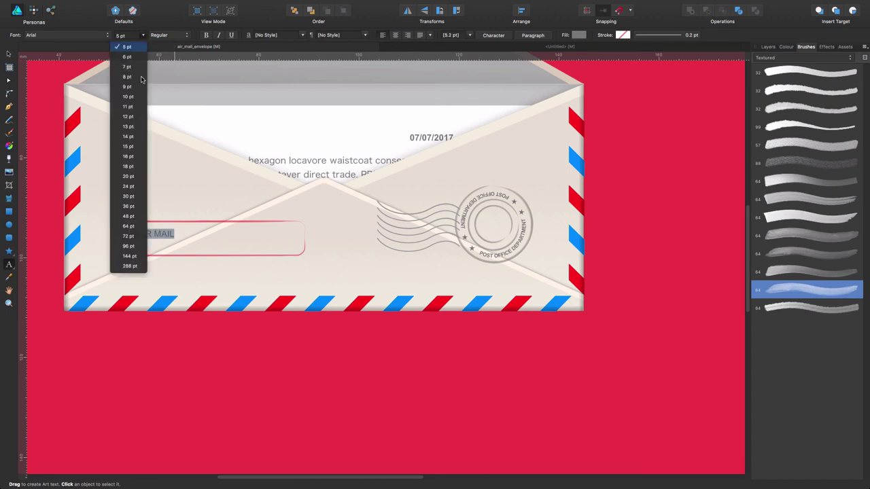
click(128, 137)
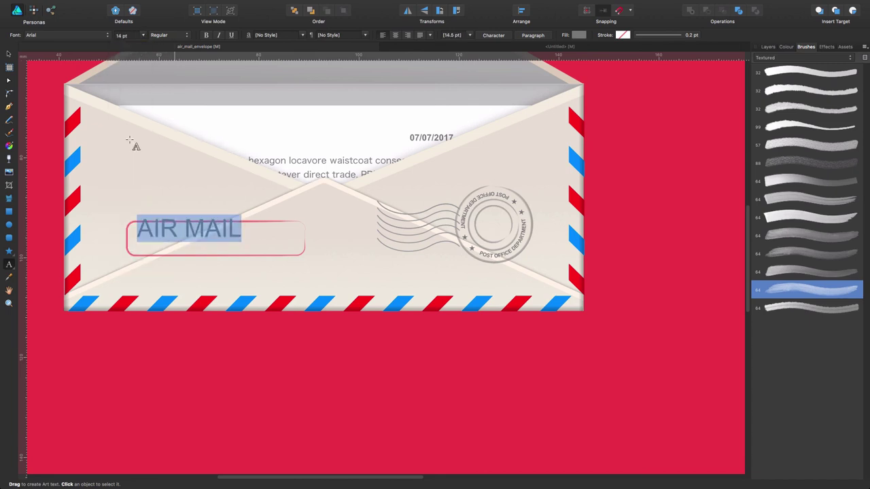
click(167, 39)
click(159, 57)
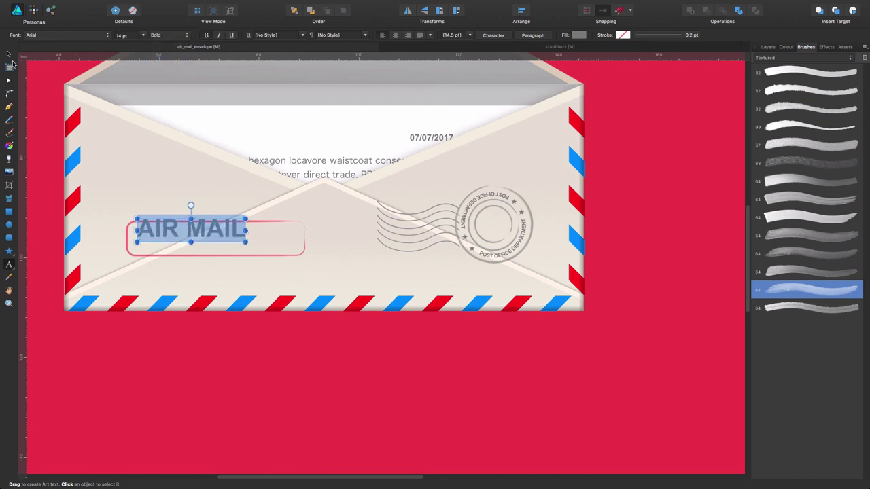
click(8, 54)
drag(204, 229, 231, 236)
Centre AIR MAIL horizontally and vertically within the label box.
shift+click(242, 224)
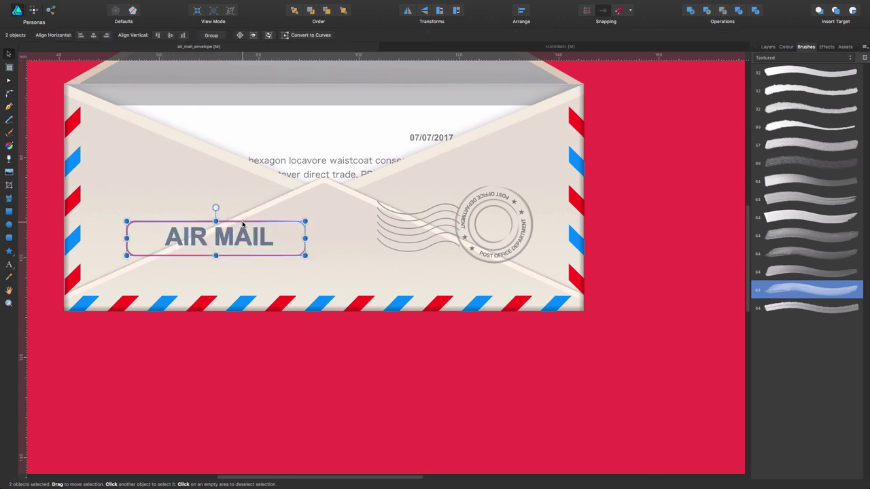
click(516, 12)
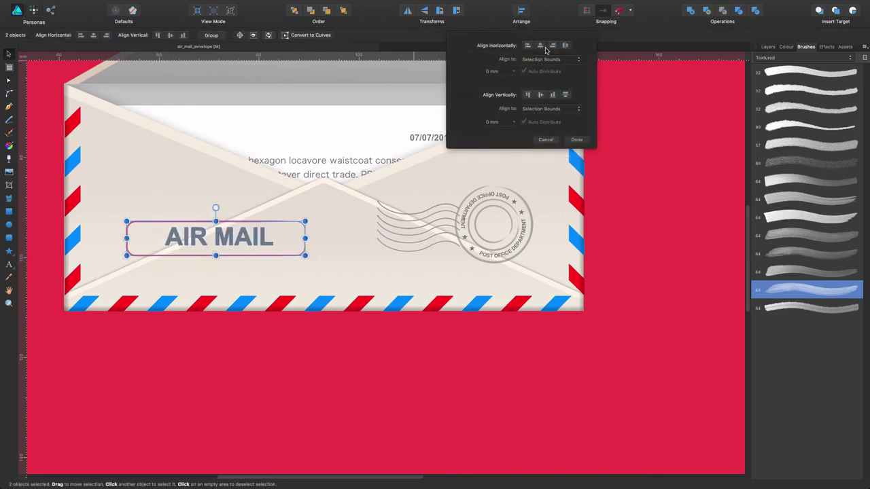
click(540, 45)
click(541, 96)
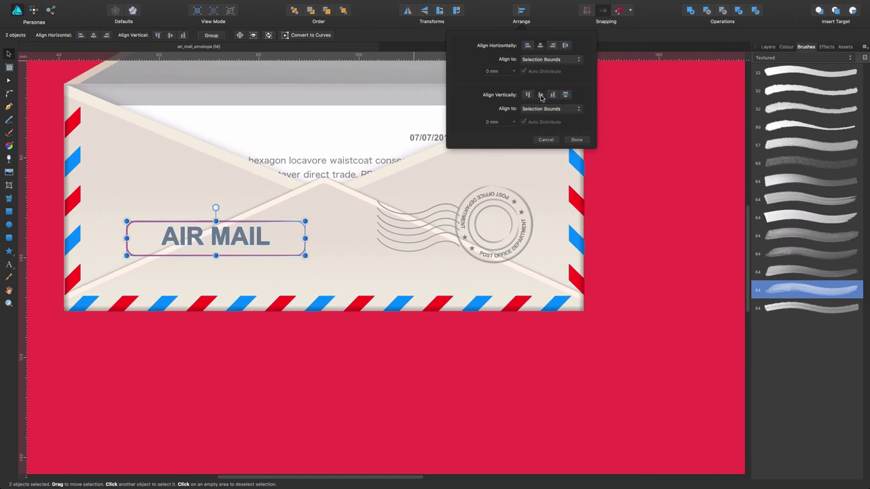
click(299, 244)
Fill the AIR MAIL text with a red swatch.
click(241, 240)
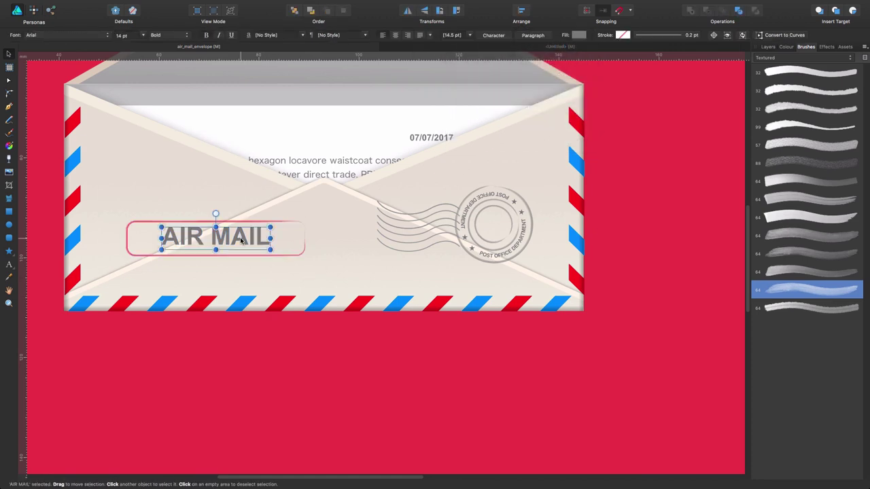
click(287, 354)
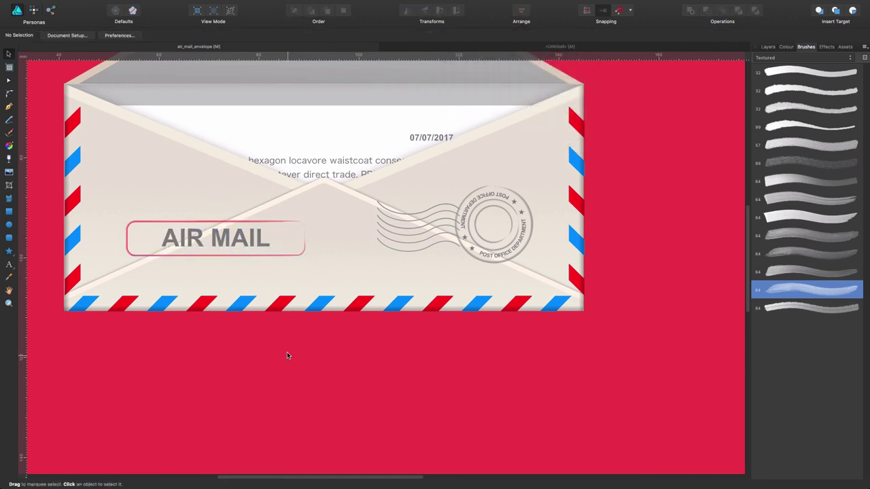
click(226, 246)
click(229, 274)
click(229, 246)
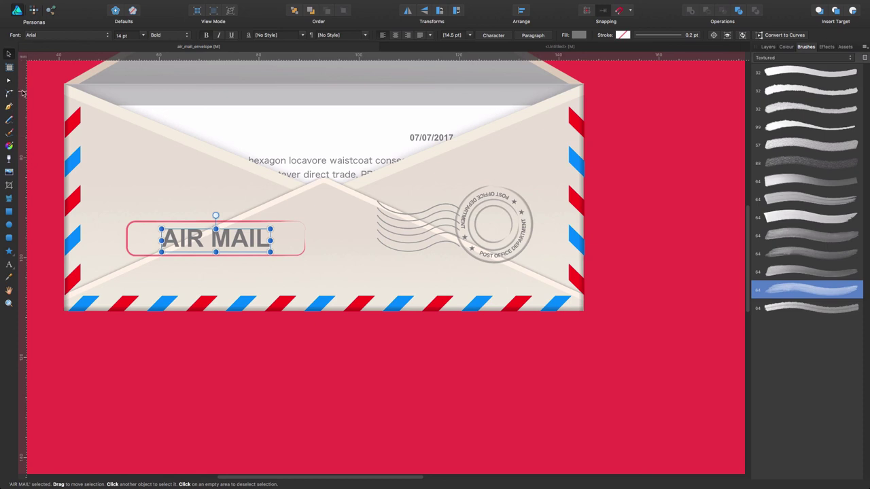
click(579, 35)
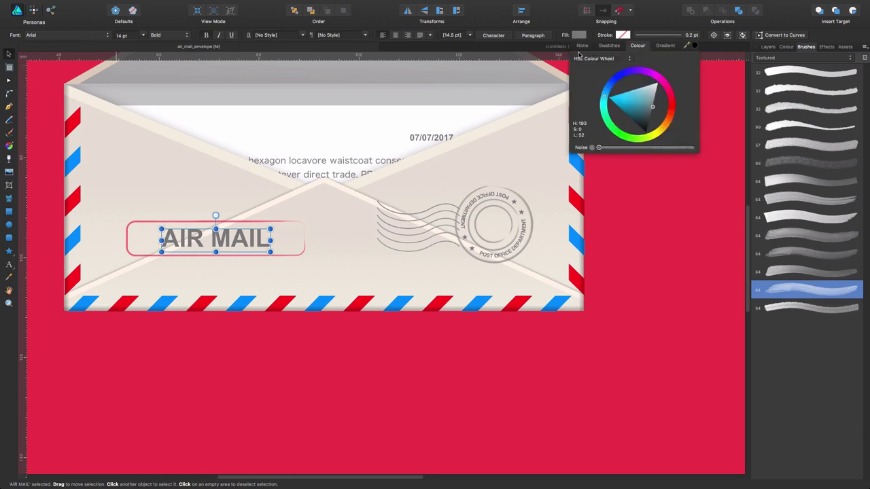
click(610, 45)
click(625, 60)
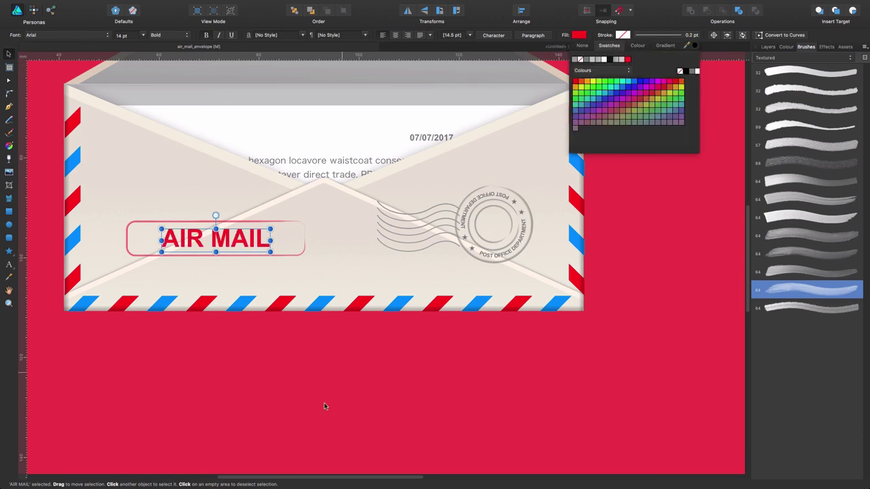
click(314, 375)
Group the AIR MAIL text with its rounded red border.
click(239, 243)
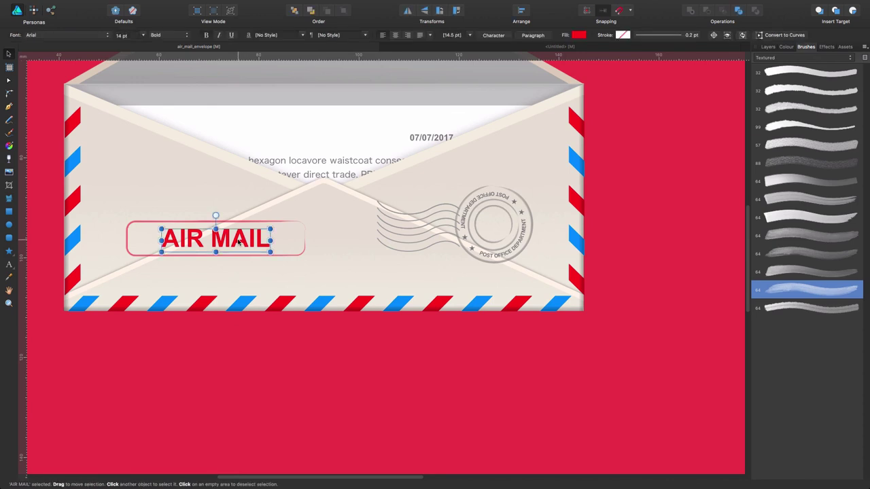
shift+click(297, 258)
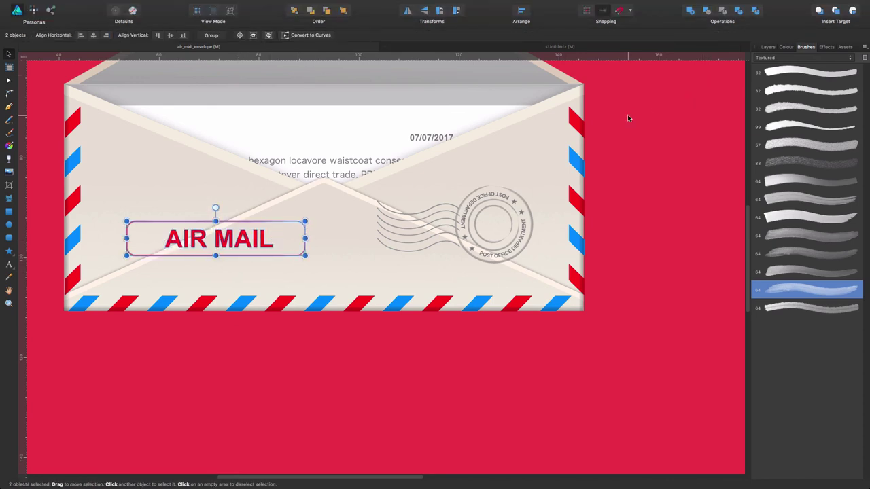
key(super+g)
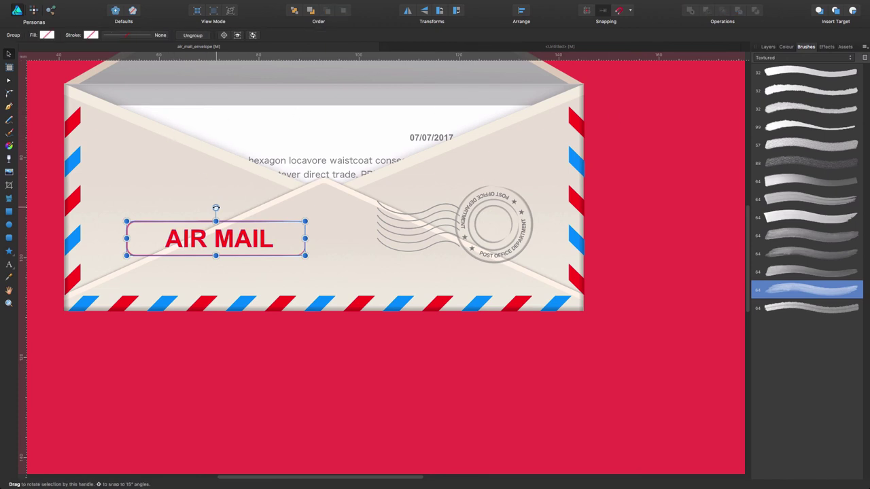
Rotate the AIR MAIL stamp about 15°, shrink it to roughly 29 mm wide, and nudge it into place.
mouse_move(215, 208)
mouse_down()
mouse_move(230, 205)
mouse_move(223, 207)
mouse_up()
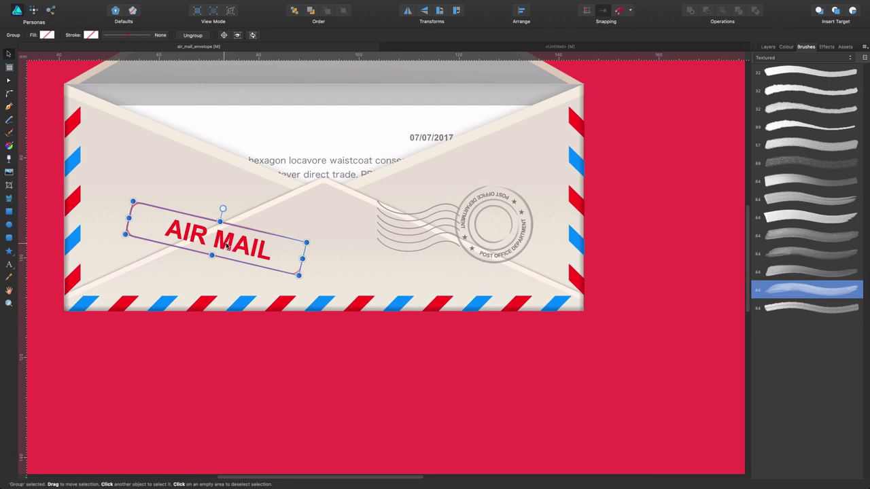
drag(227, 246, 218, 239)
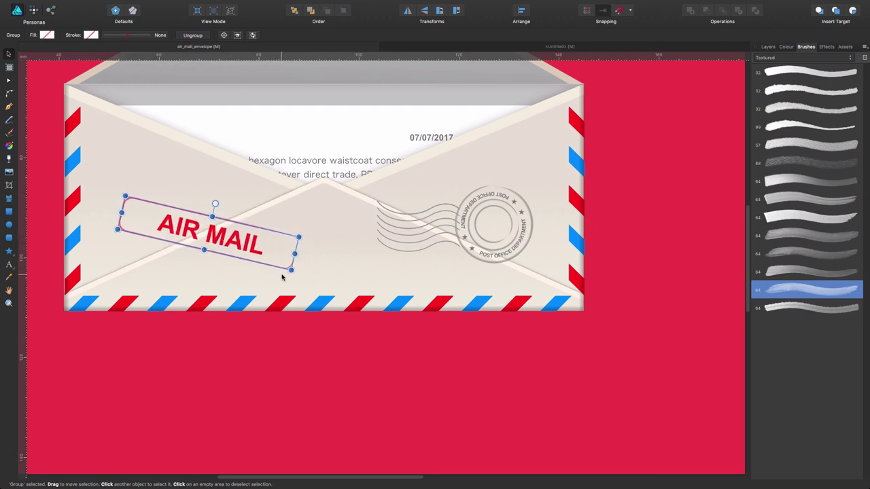
mouse_move(291, 270)
mouse_down()
mouse_move(282, 262)
mouse_move(291, 270)
mouse_up()
drag(291, 269, 270, 260)
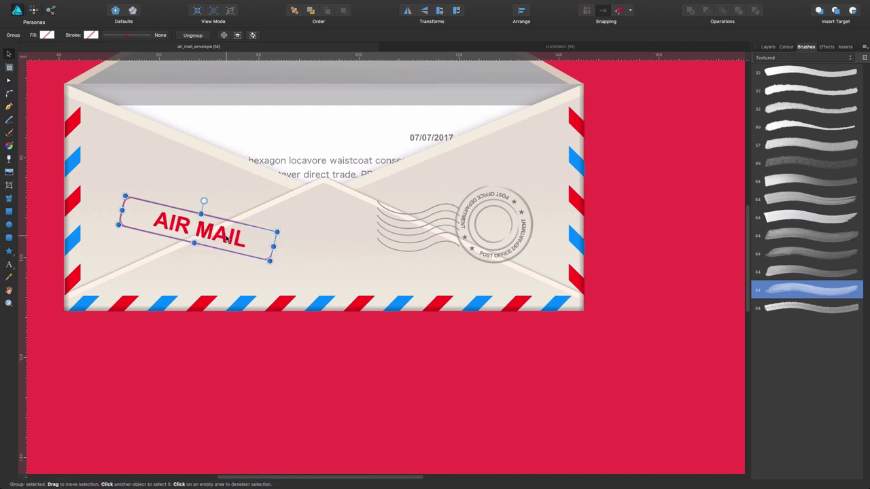
drag(224, 238, 228, 243)
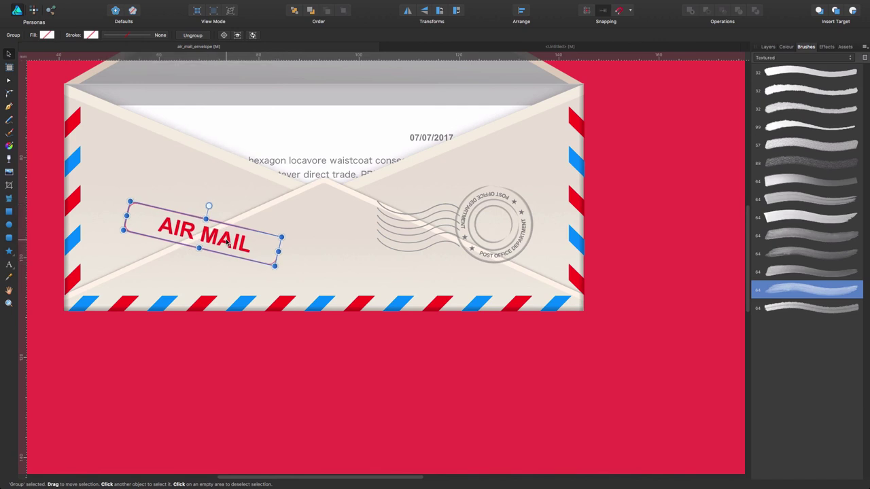
Set the left envelope's AIR MAIL stamp border stroke width to 3 pt.
key(super+0)
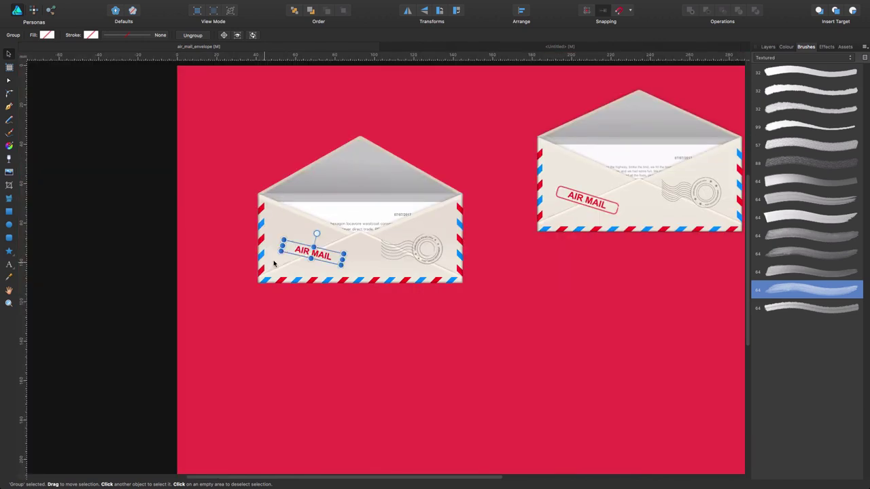
click(504, 314)
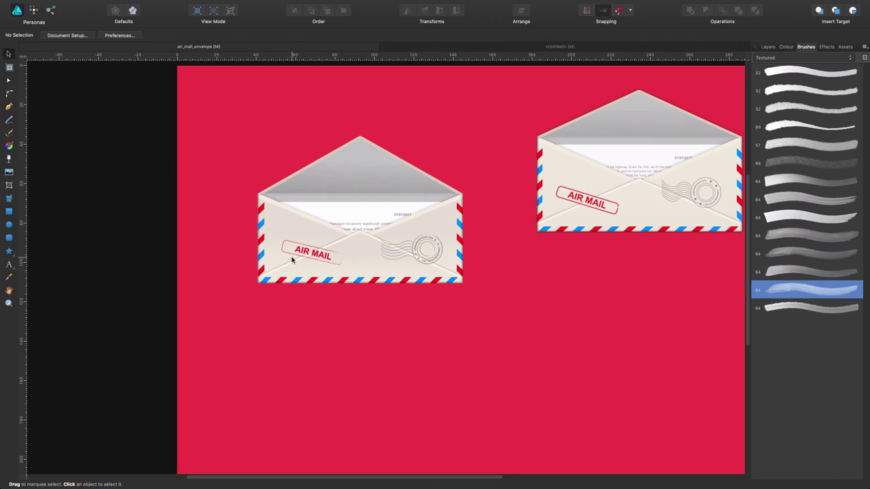
drag(586, 298, 473, 315)
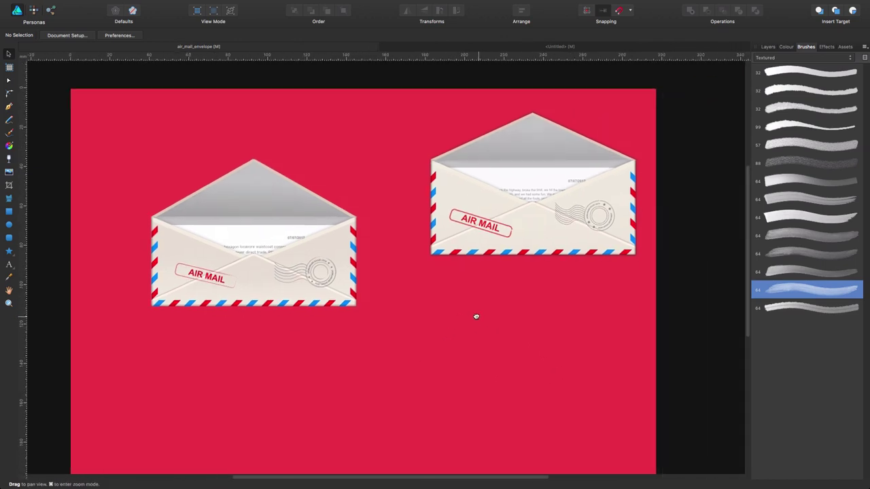
double_click(189, 272)
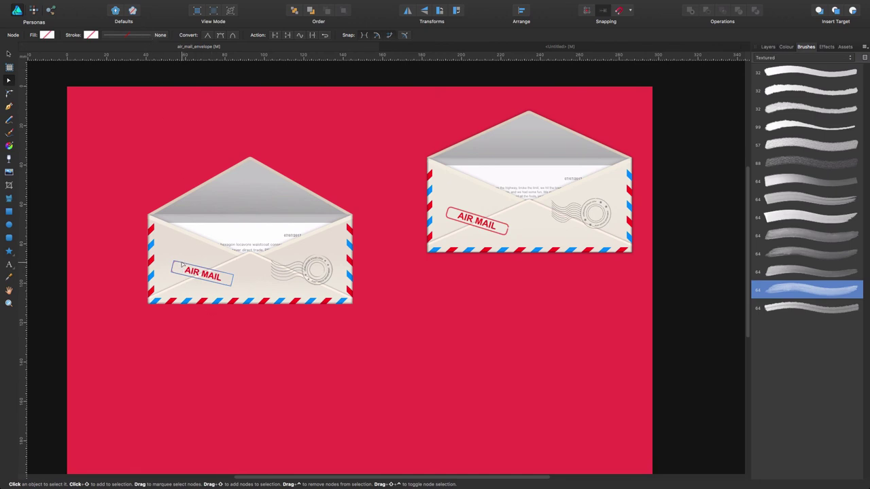
key(v)
click(164, 36)
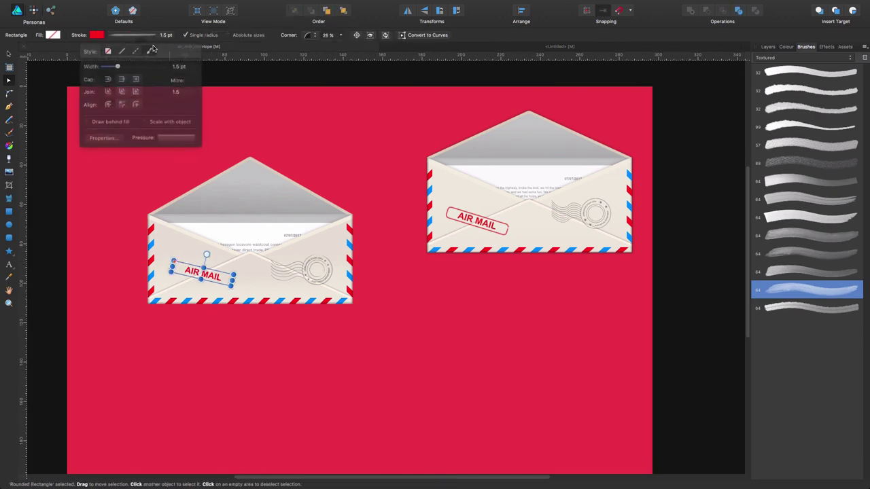
drag(120, 63, 122, 64)
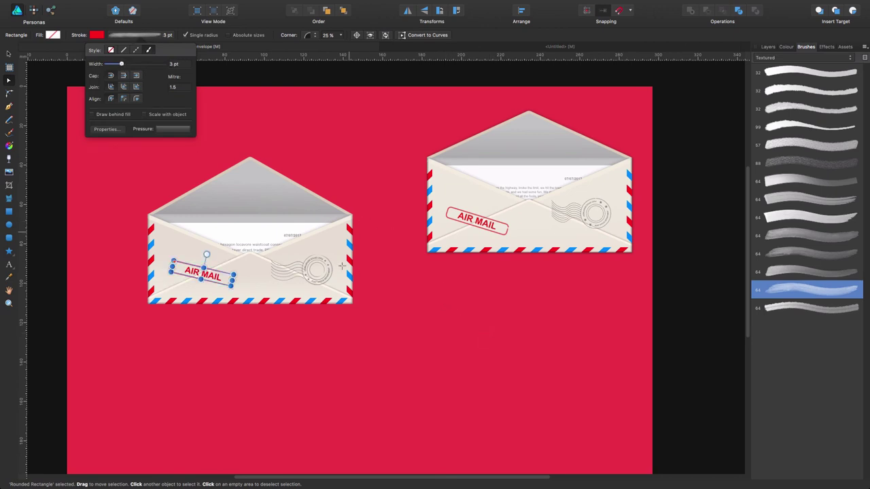
click(437, 311)
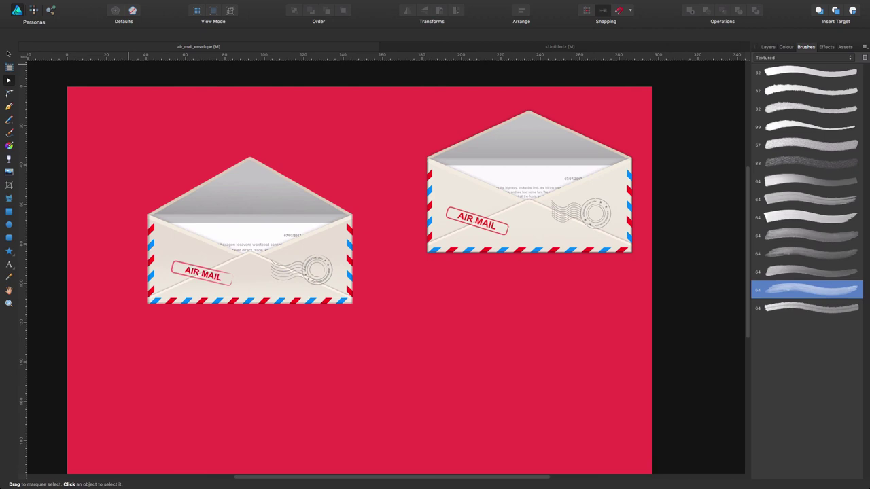
Select the whole left envelope and enable an Outer Shadow effect.
click(9, 54)
drag(125, 134, 375, 347)
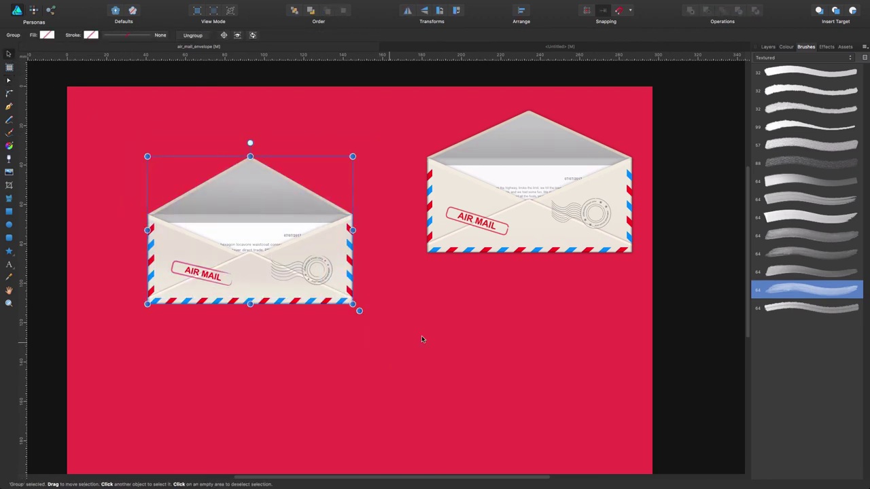
click(828, 49)
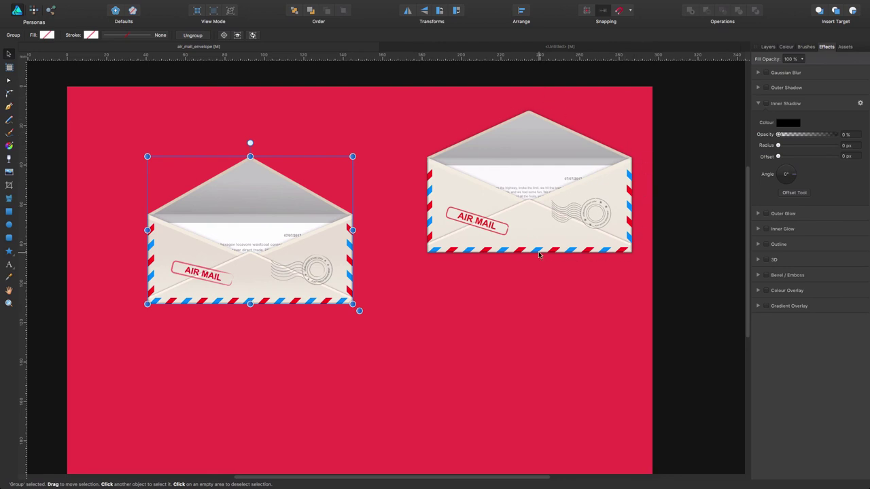
click(758, 103)
click(767, 88)
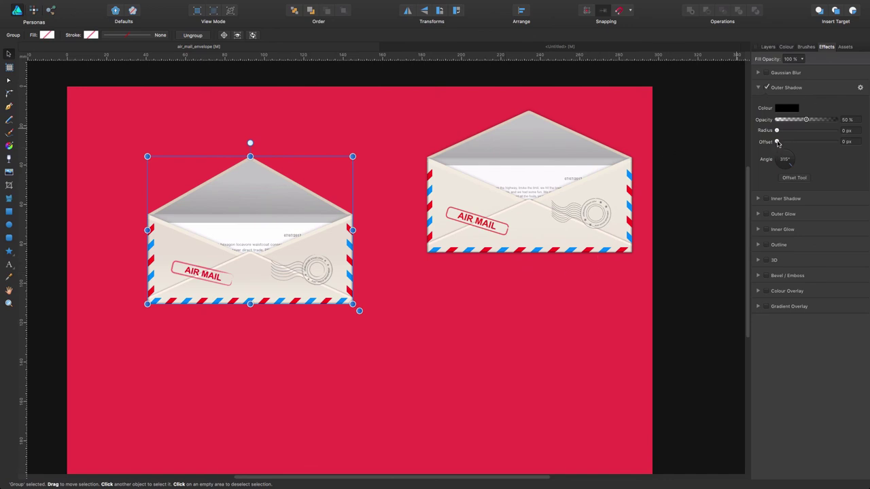
Set the outer shadow to Normal blend, 270° angle, 20.2 px radius and 24% opacity.
drag(777, 142, 794, 130)
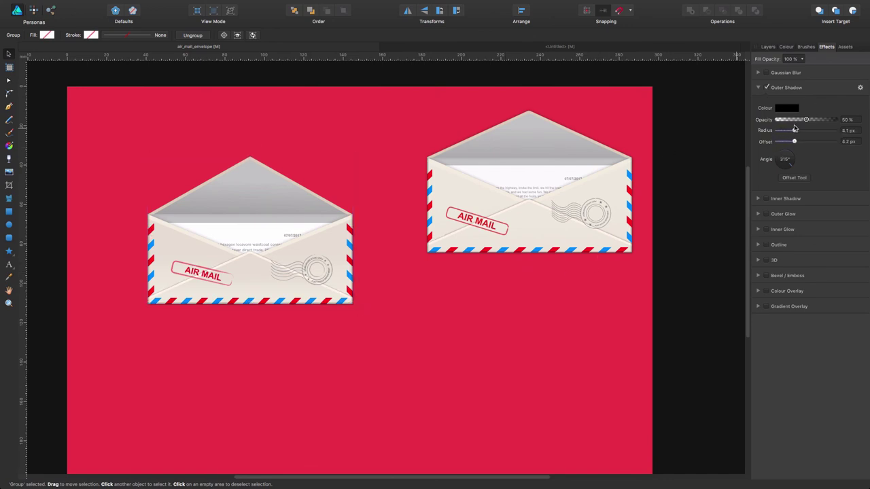
click(860, 87)
drag(535, 276, 577, 252)
click(555, 231)
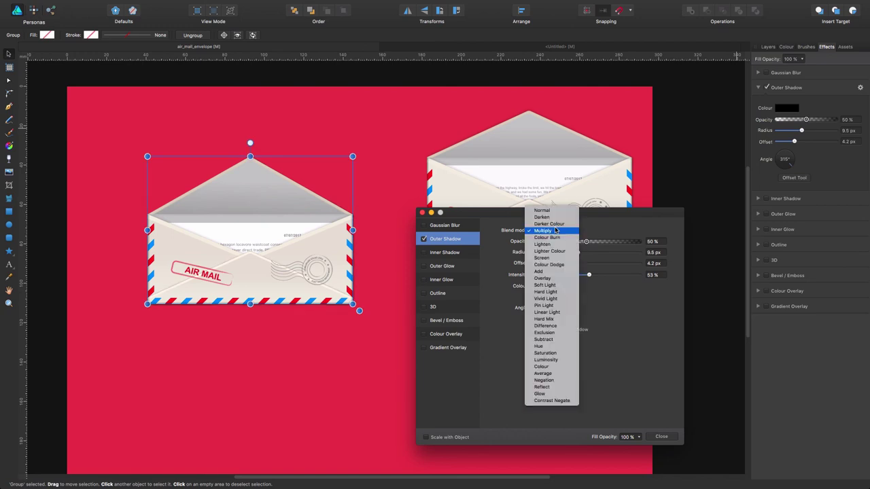
click(551, 211)
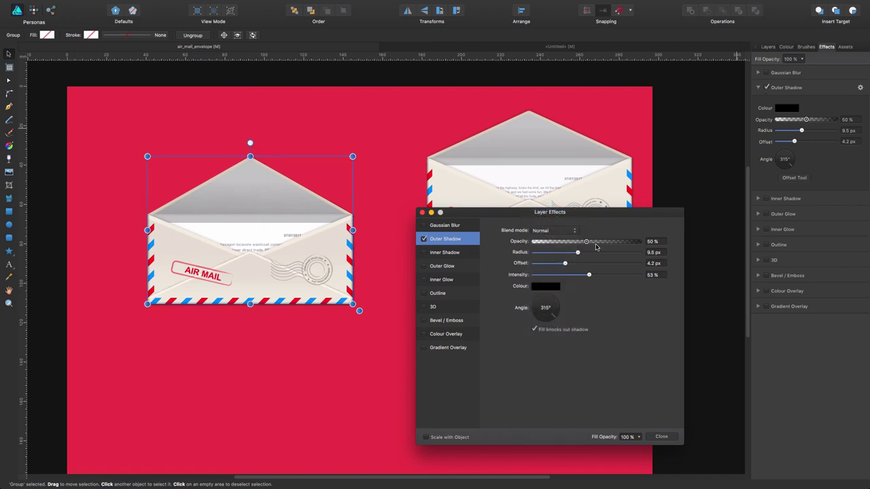
drag(592, 245, 577, 264)
drag(556, 316, 528, 342)
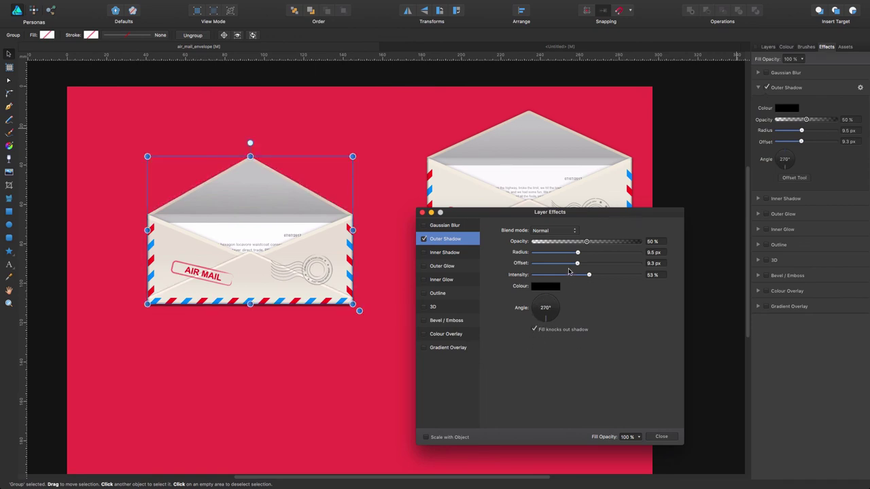
drag(589, 274, 559, 243)
click(660, 436)
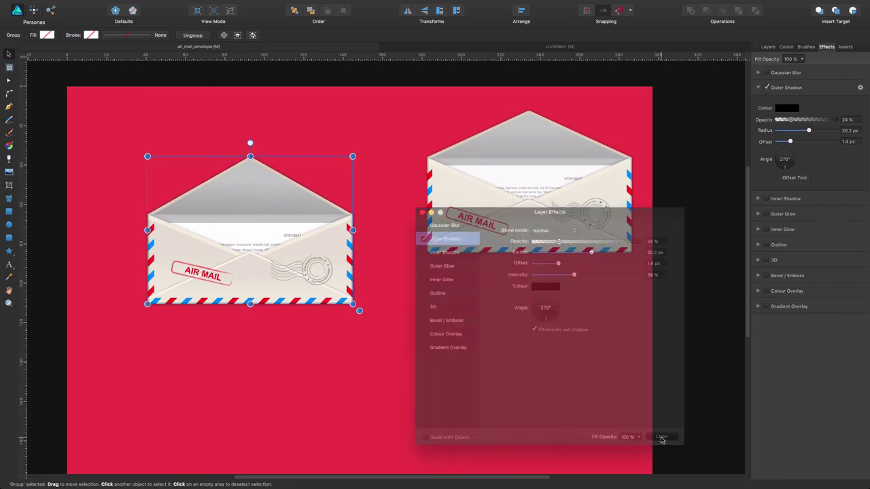
Reposition both envelope groups so they sit evenly side by side on the red page.
drag(115, 126, 399, 391)
mouse_move(269, 229)
mouse_down()
mouse_move(272, 188)
mouse_move(247, 188)
mouse_move(207, 198)
mouse_move(220, 233)
mouse_up()
drag(398, 91, 710, 288)
drag(520, 188, 486, 234)
click(446, 359)
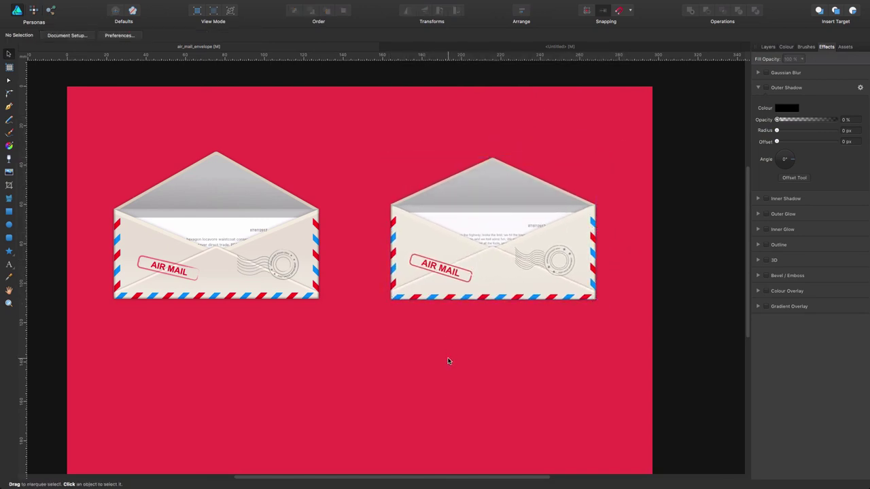
click(226, 253)
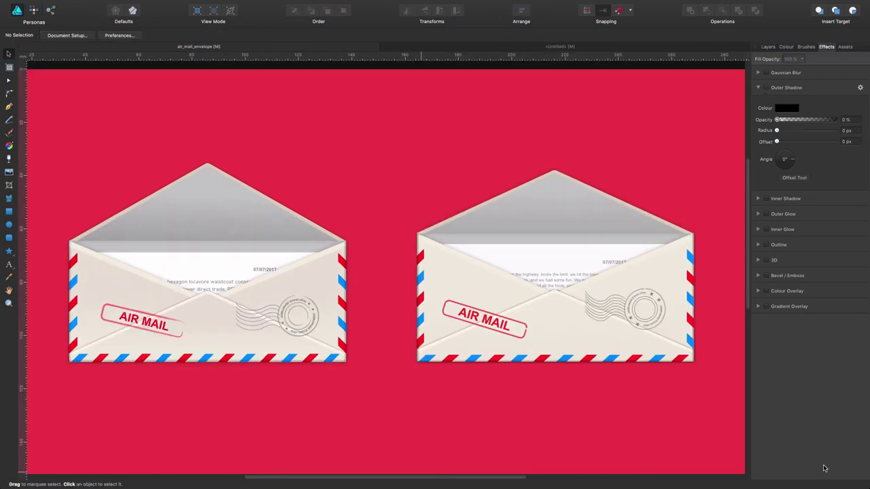